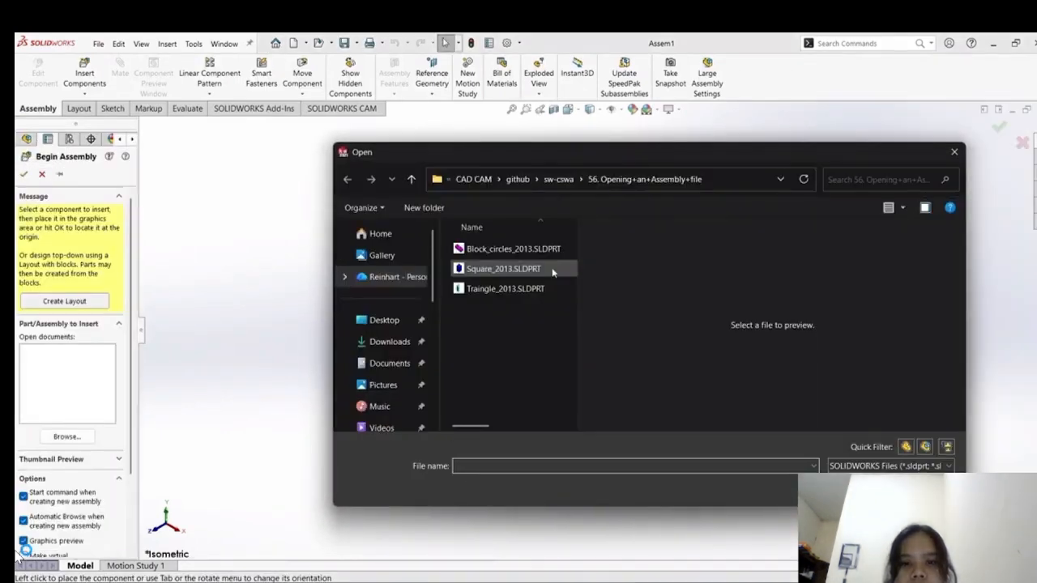
Look through the sw-cswa parent folder and reopen the "56. Opening+an+Assembly+file" folder.
left_click(562, 179)
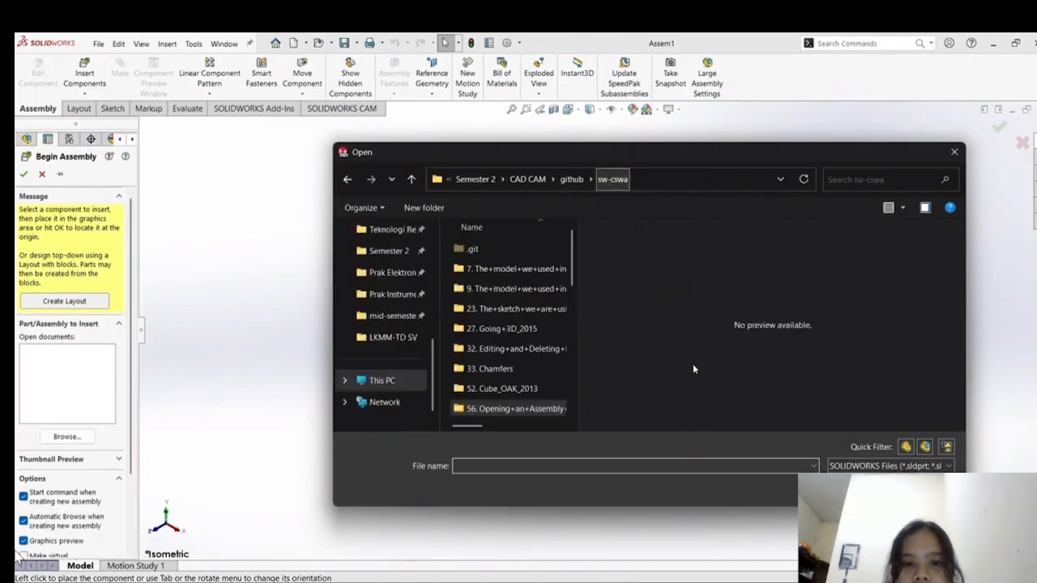
scroll(569, 330, "down", 3)
scroll(535, 339, "up", 4)
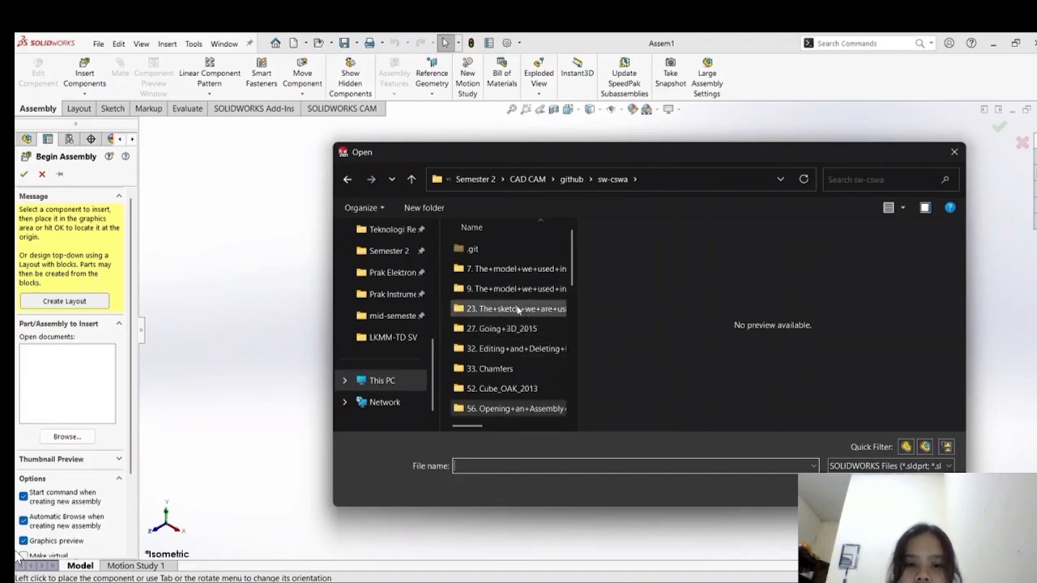
scroll(519, 320, "down", 1)
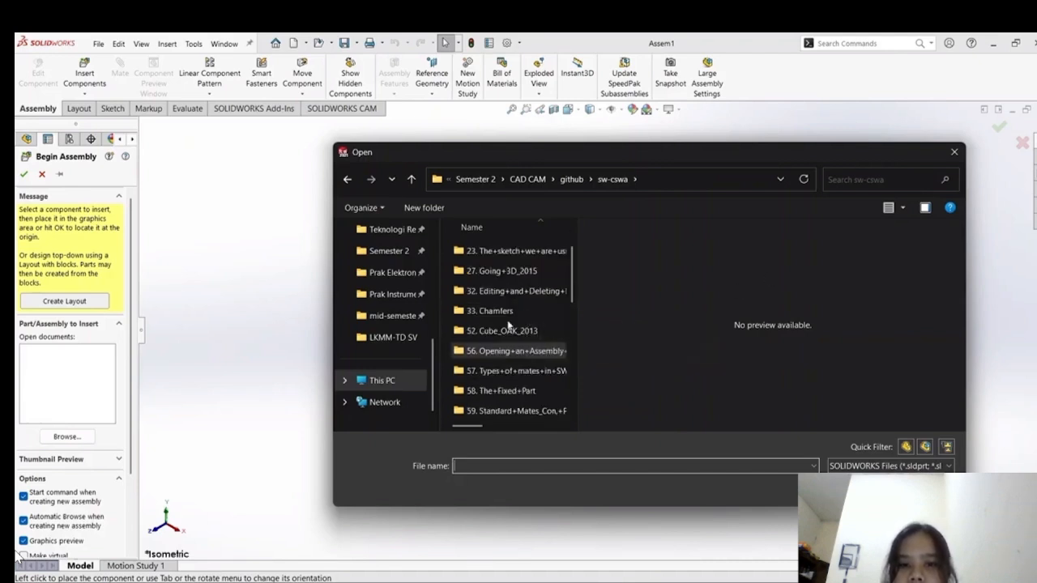
left_click(498, 331)
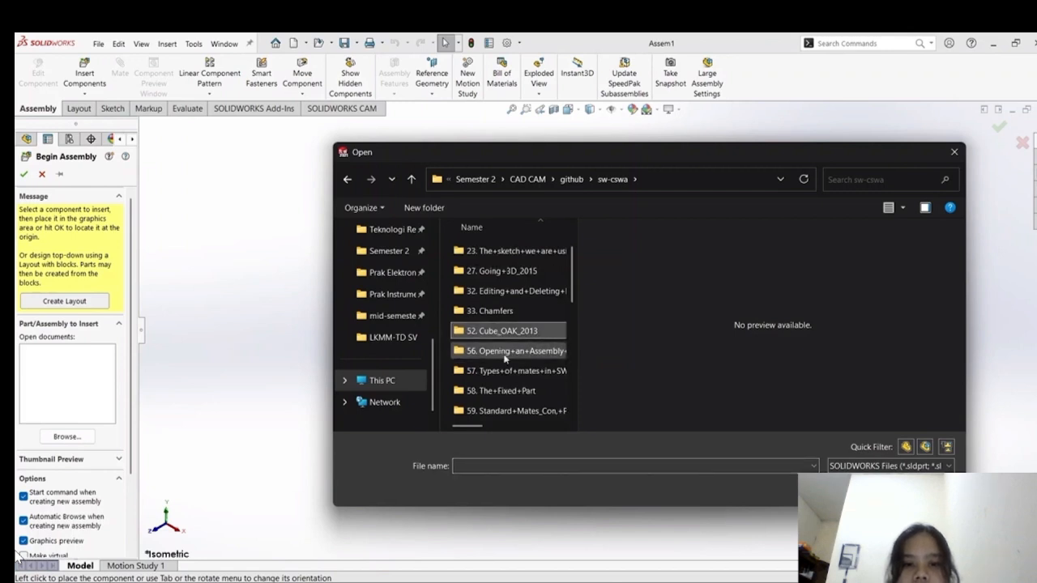
left_click(520, 355)
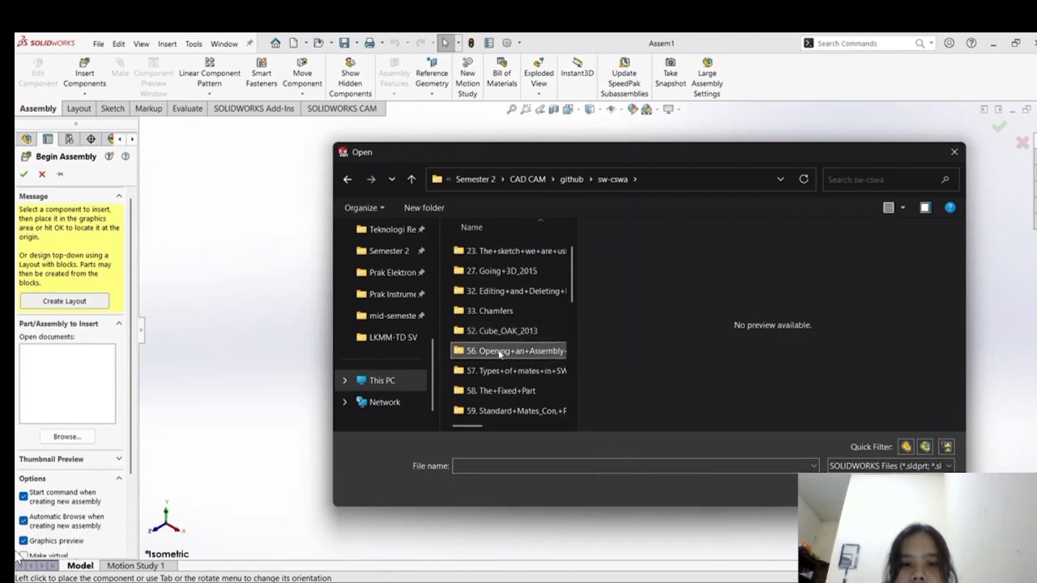
double_click(500, 353)
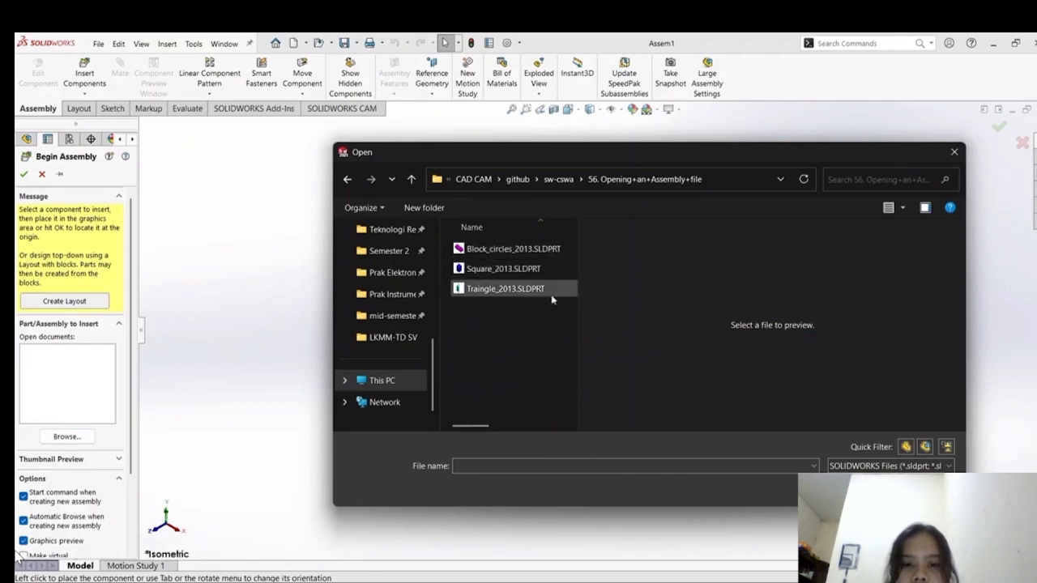
Insert Block_circles_2013.SLDPRT as the assembly's first component and place it in the graphics area.
left_click_drag(515, 326, 498, 249)
left_click(526, 327)
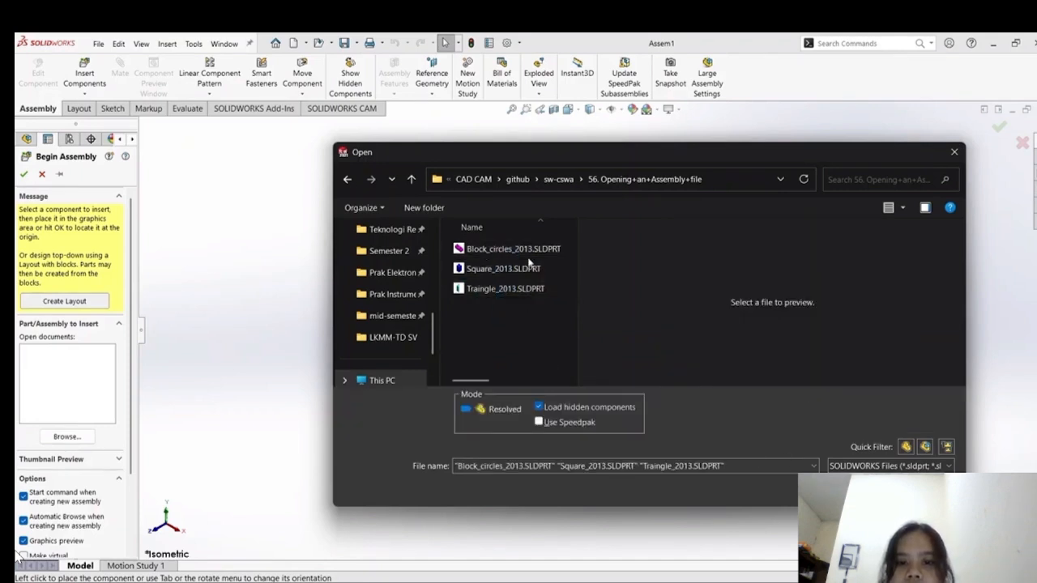
left_click(527, 258)
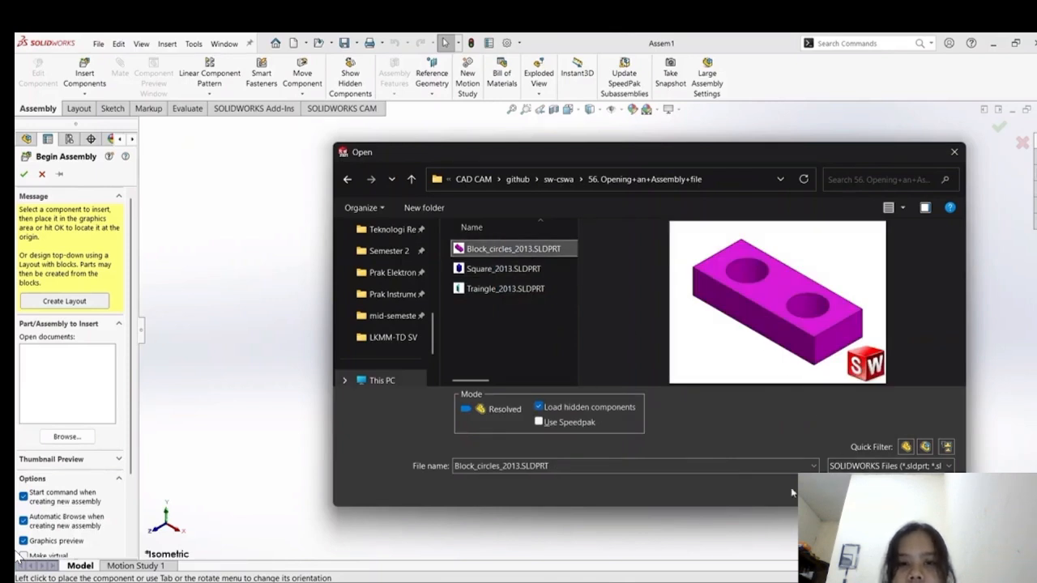
left_click(847, 490)
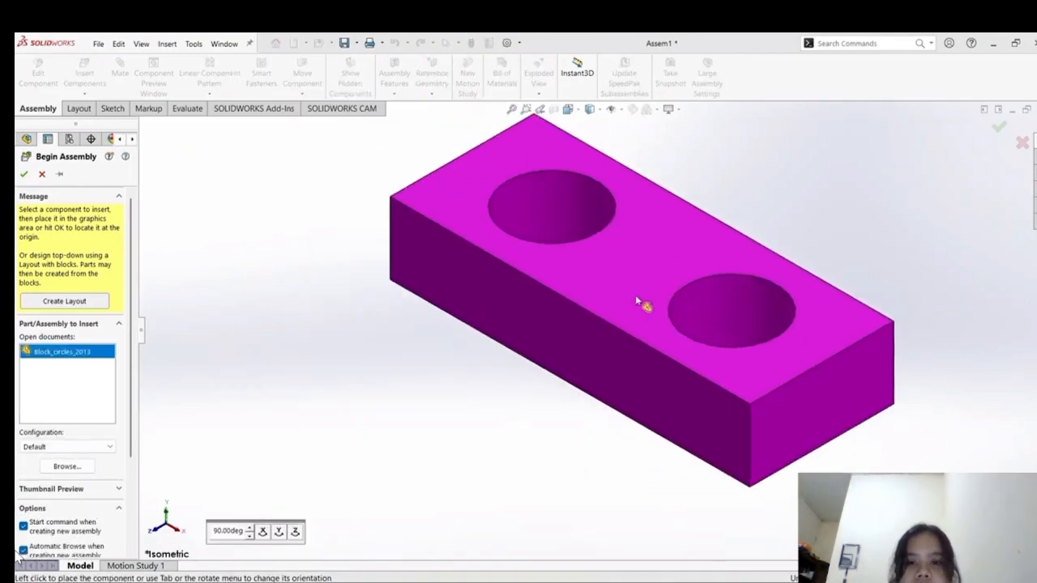
left_click(638, 278)
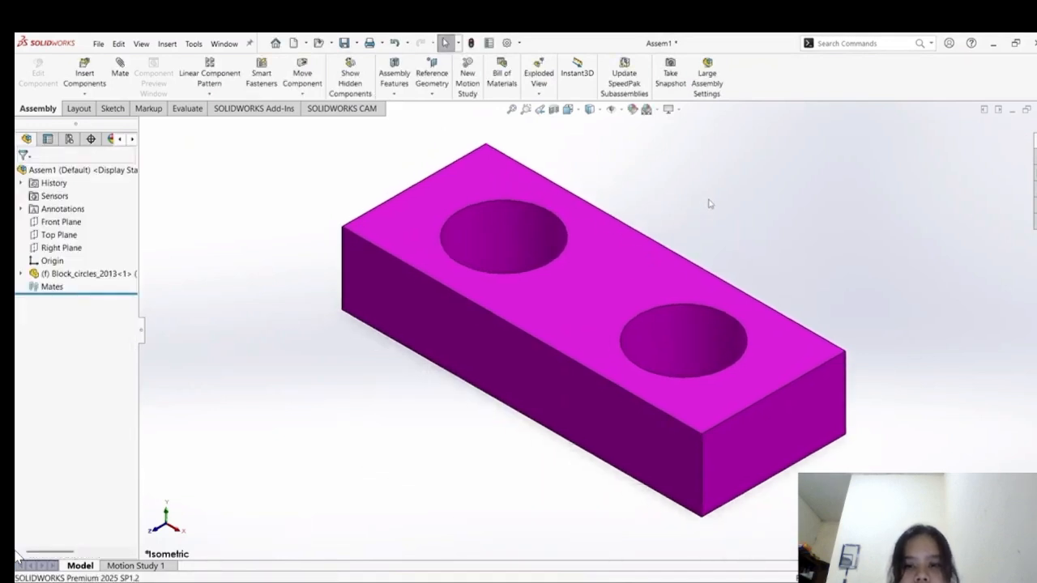
Insert Square_2013 and Traingle_2013 together, placing the square in front of the magenta block and the triangle behind it.
left_click(87, 75)
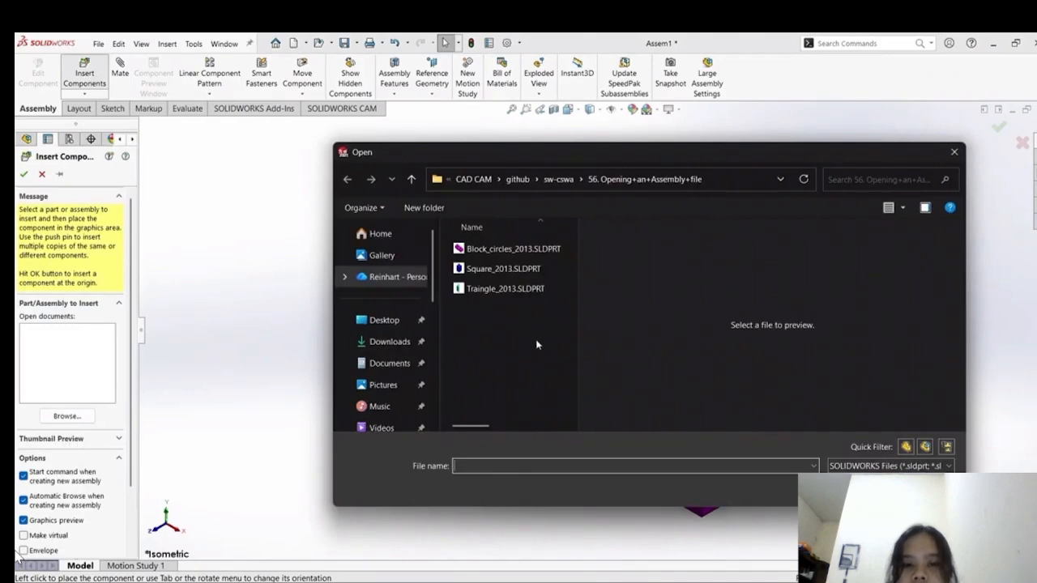
left_click_drag(525, 329, 496, 275)
left_click(854, 490)
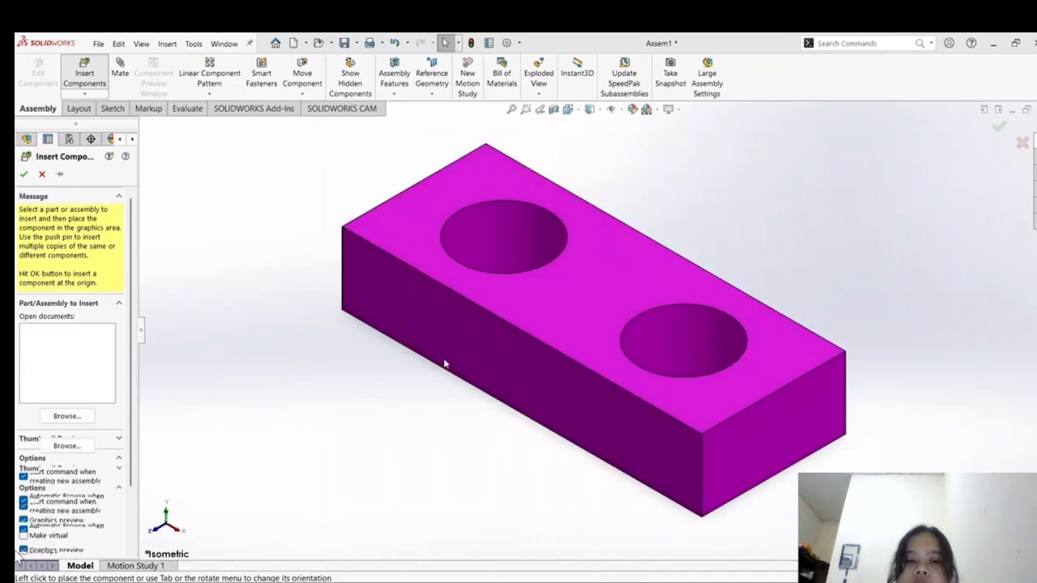
left_click(316, 398)
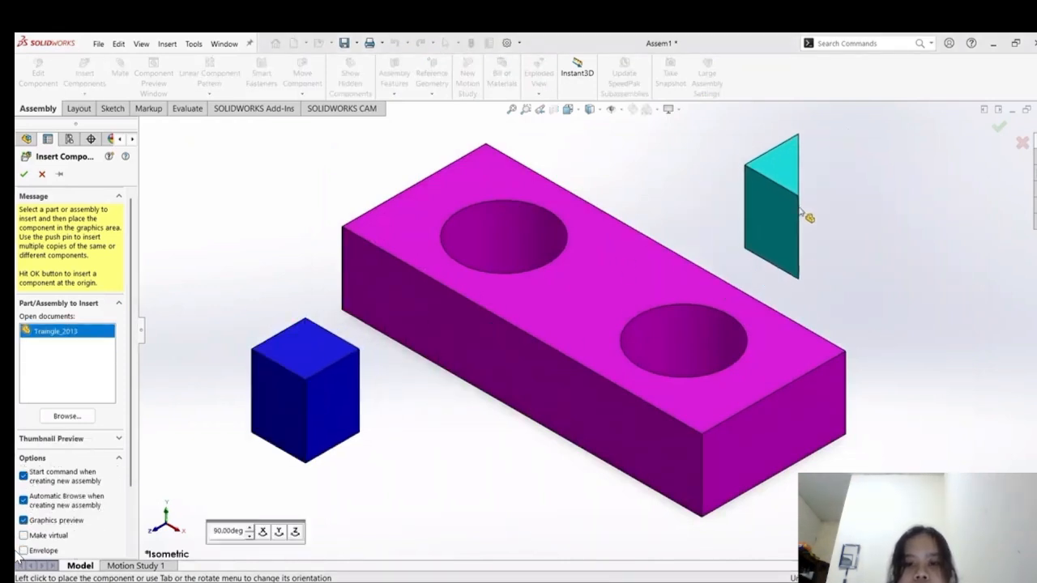
left_click(742, 273)
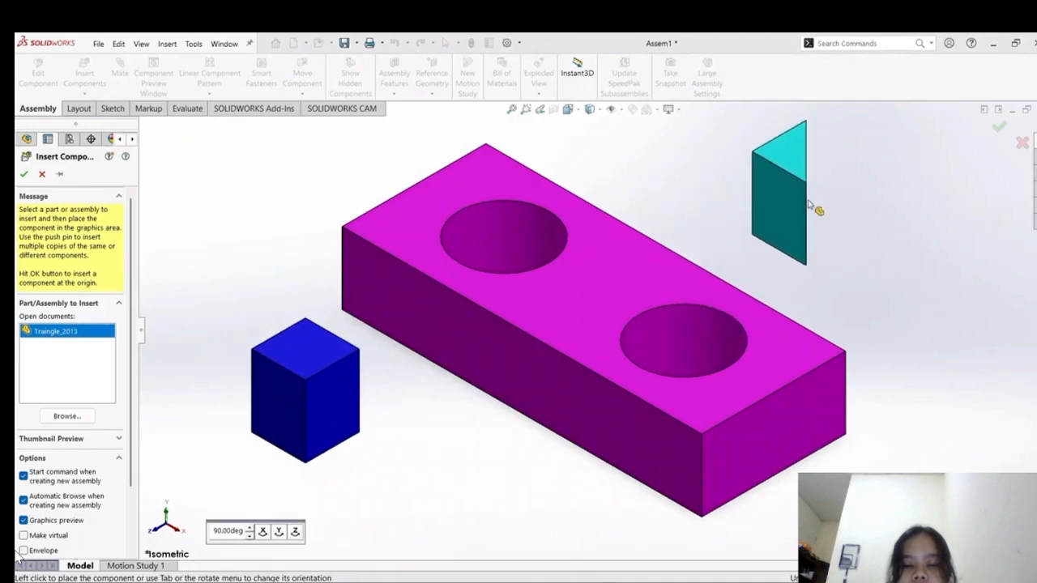
left_click(813, 213)
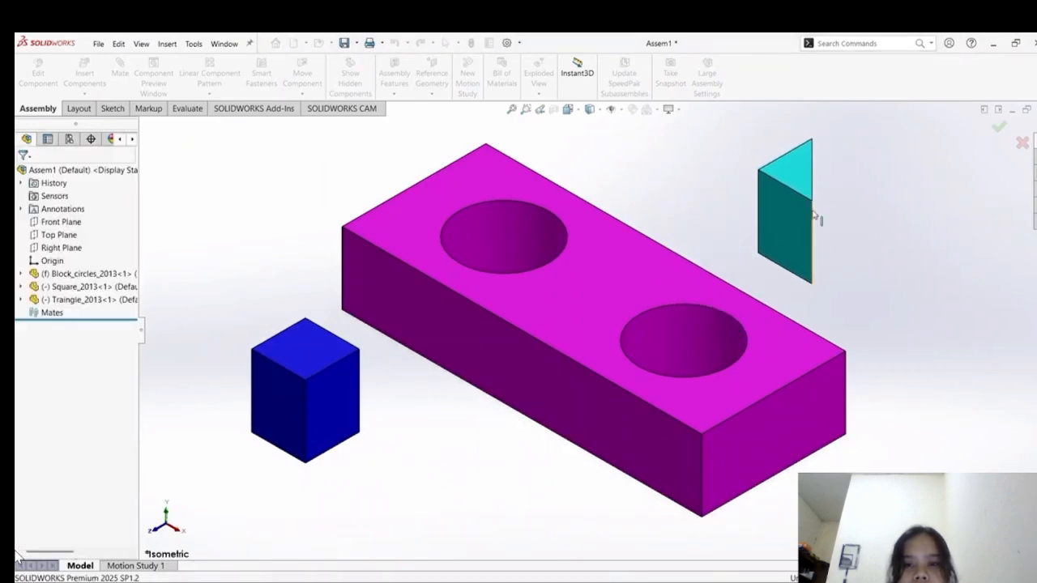
Start the Mate command and look through the Analysis, Advanced and Standard mate types.
scroll(605, 285, "up", 3)
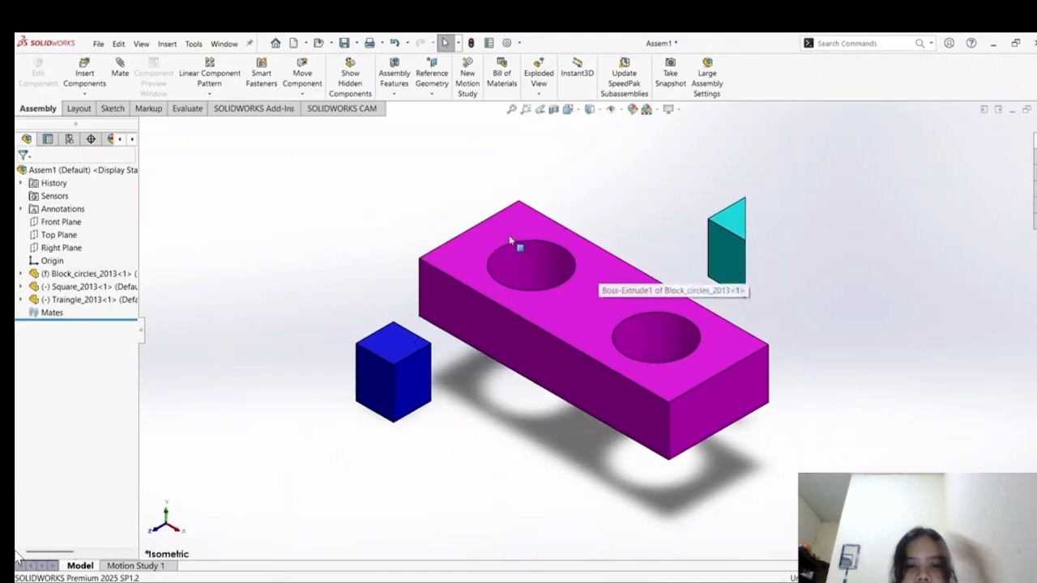
scroll(519, 244, "up", 2)
scroll(554, 260, "down", 1)
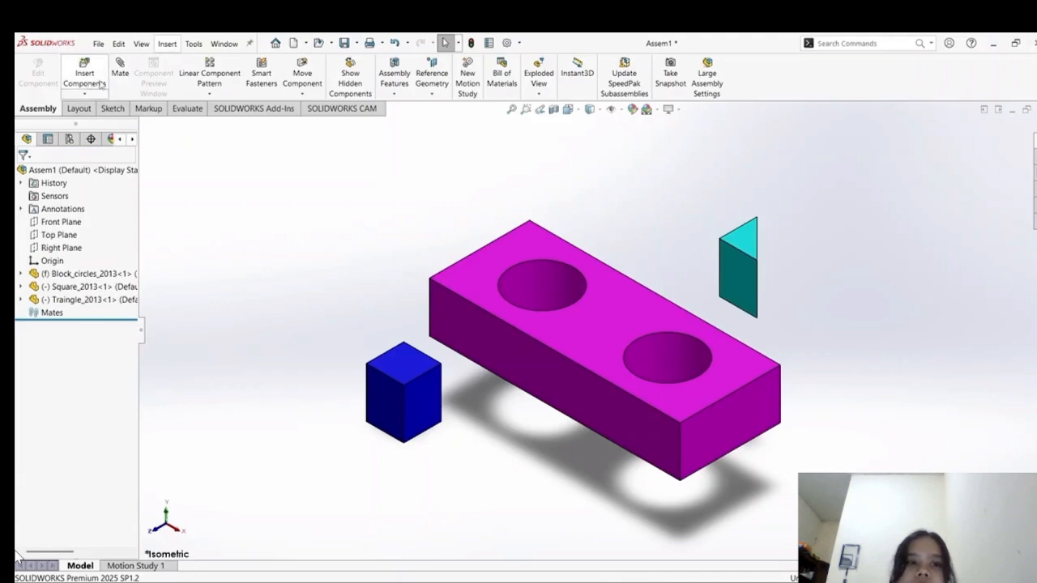
left_click(120, 75)
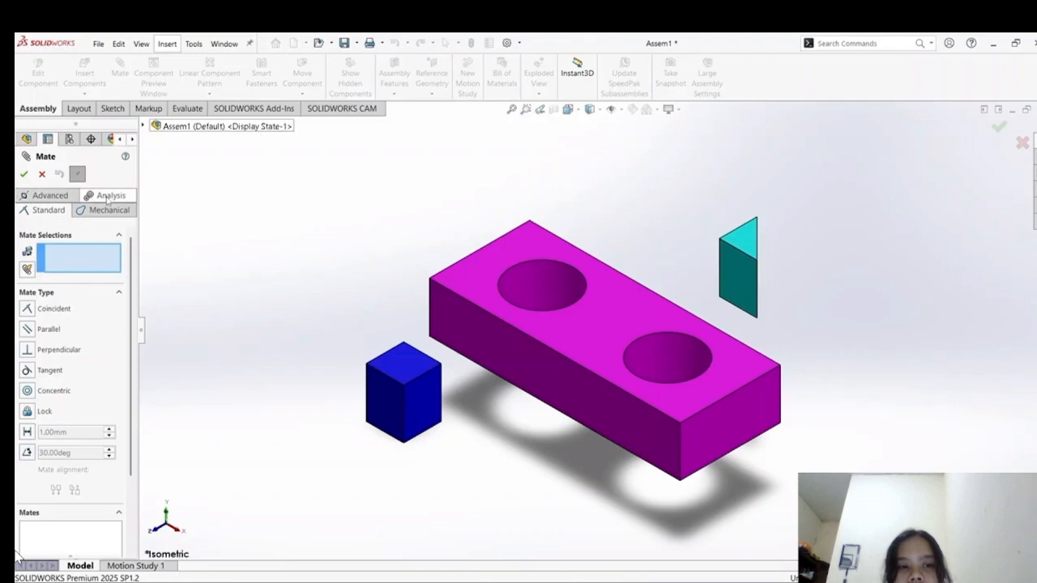
left_click(108, 196)
left_click(45, 198)
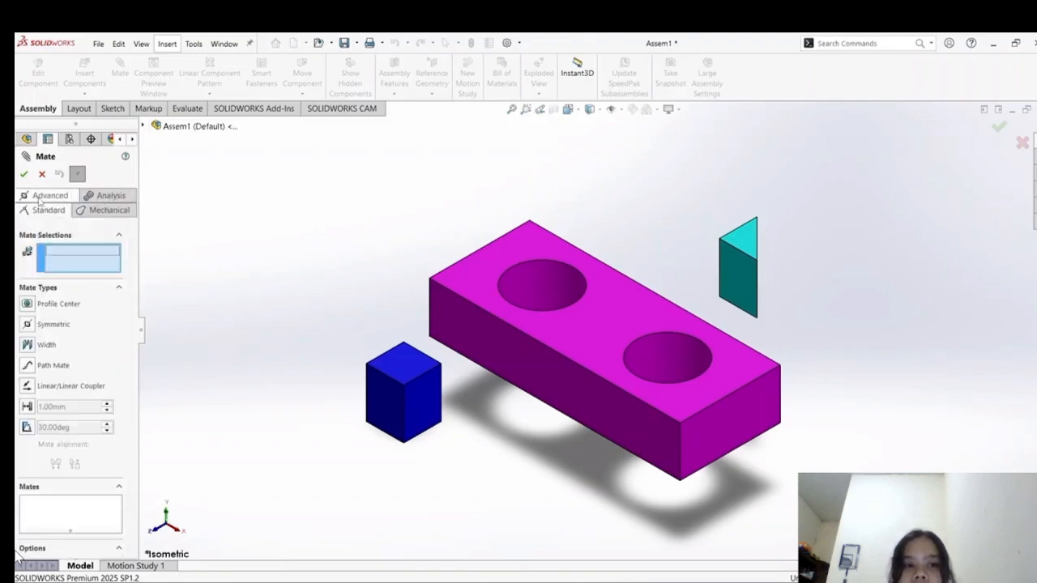
left_click(47, 209)
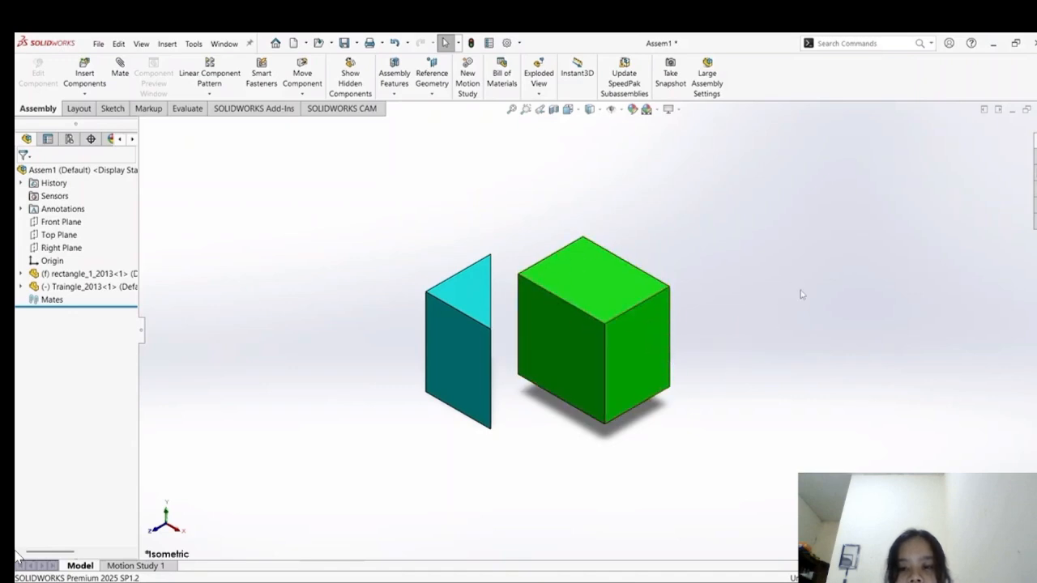
Test whether the green rectangle_1_2013 block can be moved away from its position.
left_click(648, 357)
left_click(550, 237)
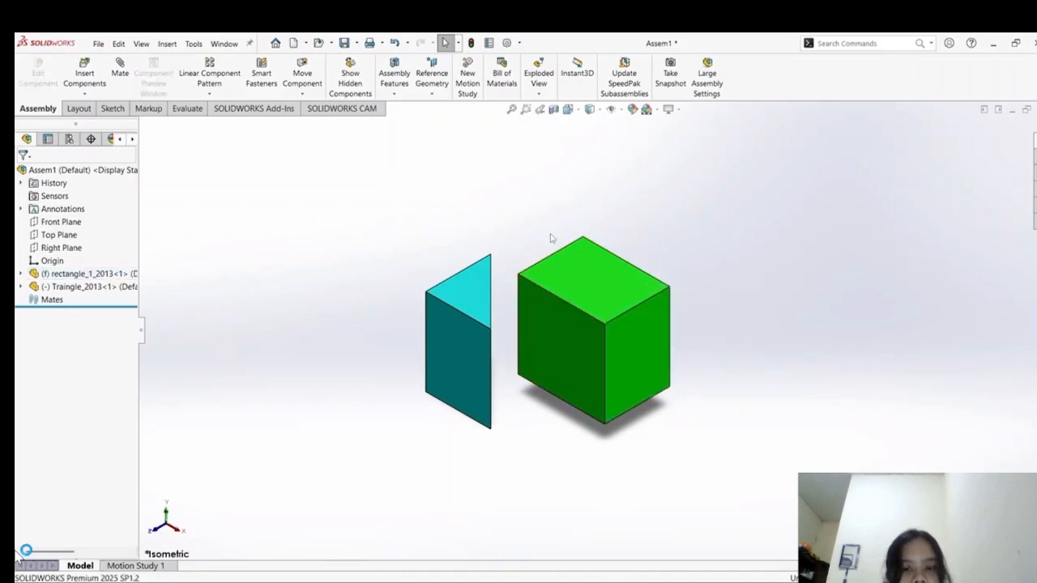
left_click_drag(582, 356, 747, 303)
left_click(513, 237)
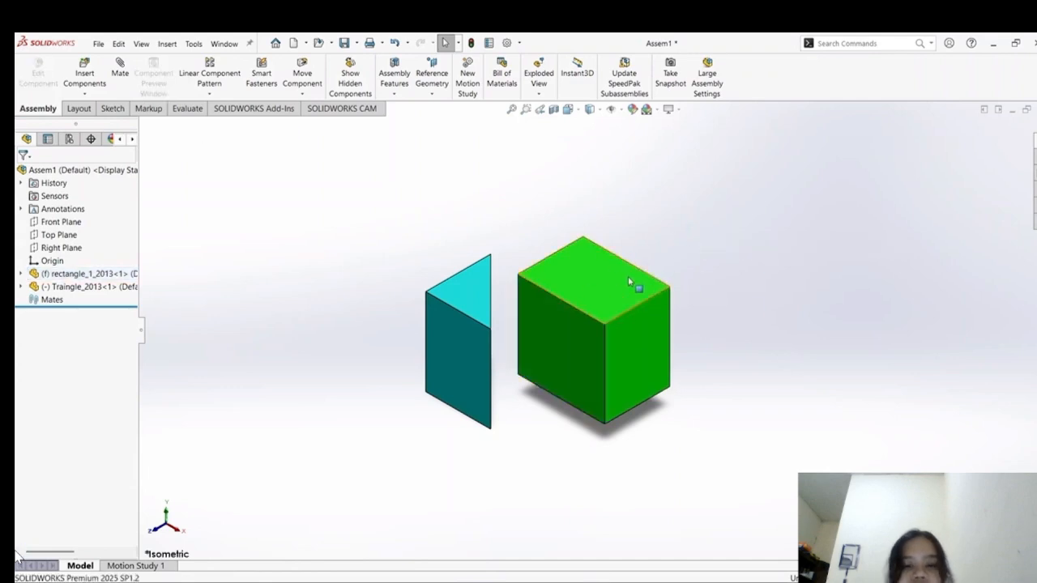
left_click_drag(628, 281, 834, 287)
left_click(745, 335)
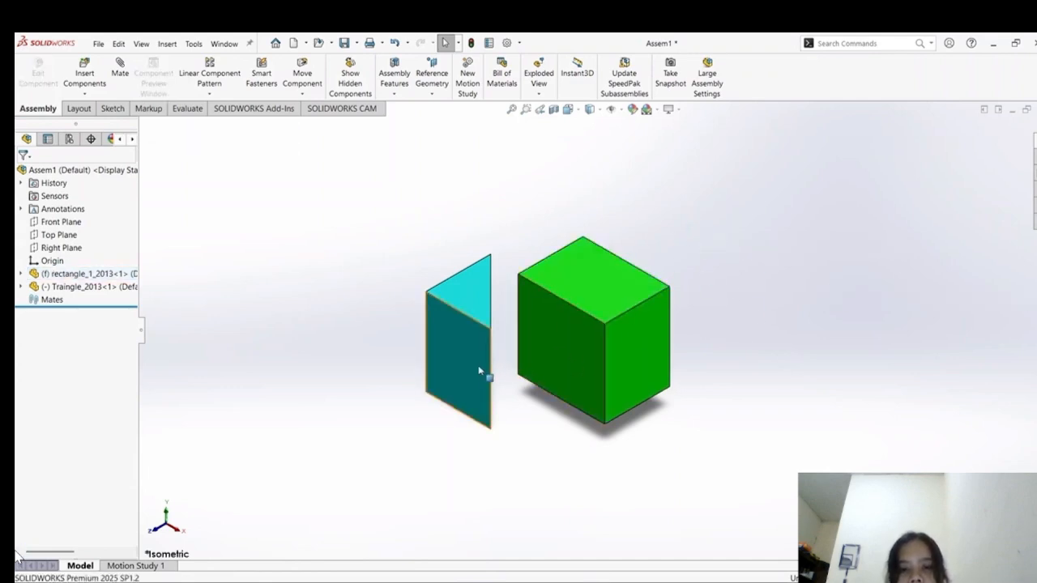
Move the cyan Traingle_2013 part slightly upward and away from the green block.
mouse_move(478, 371)
left_mouse_down()
mouse_move(447, 327)
mouse_move(479, 397)
mouse_move(432, 345)
mouse_move(472, 358)
left_mouse_up()
left_click(657, 395)
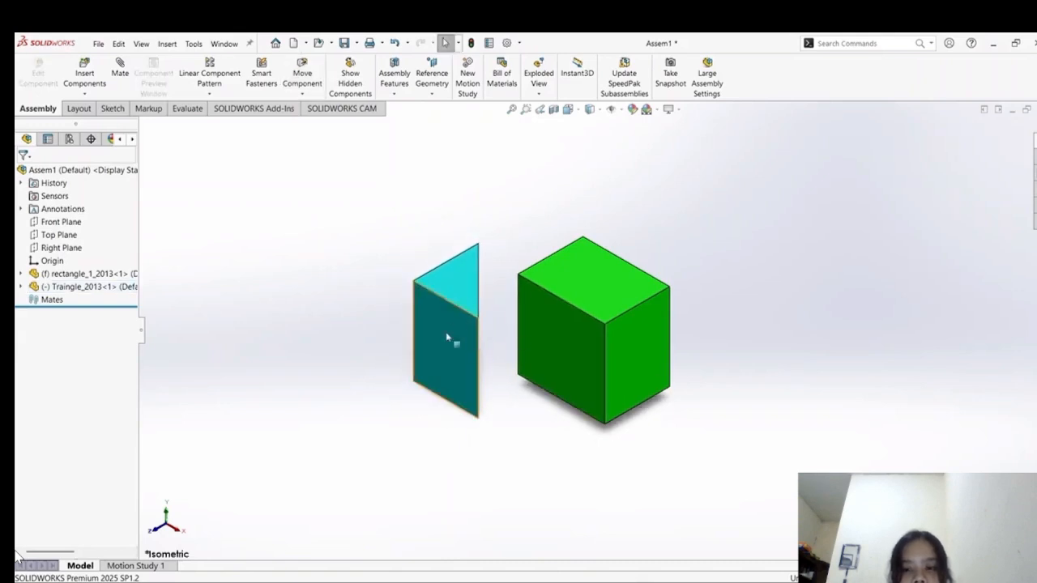
mouse_move(454, 339)
left_mouse_down()
mouse_move(468, 322)
mouse_move(453, 325)
left_mouse_up()
left_click(764, 343)
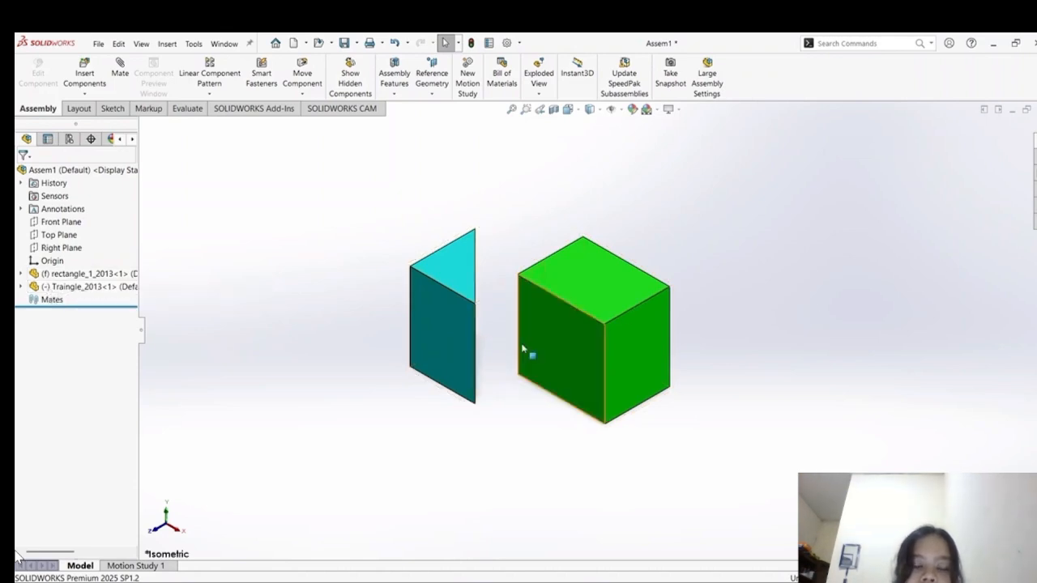
Try to move the fixed green block again by its front, upper and side faces.
left_click_drag(575, 355, 611, 324)
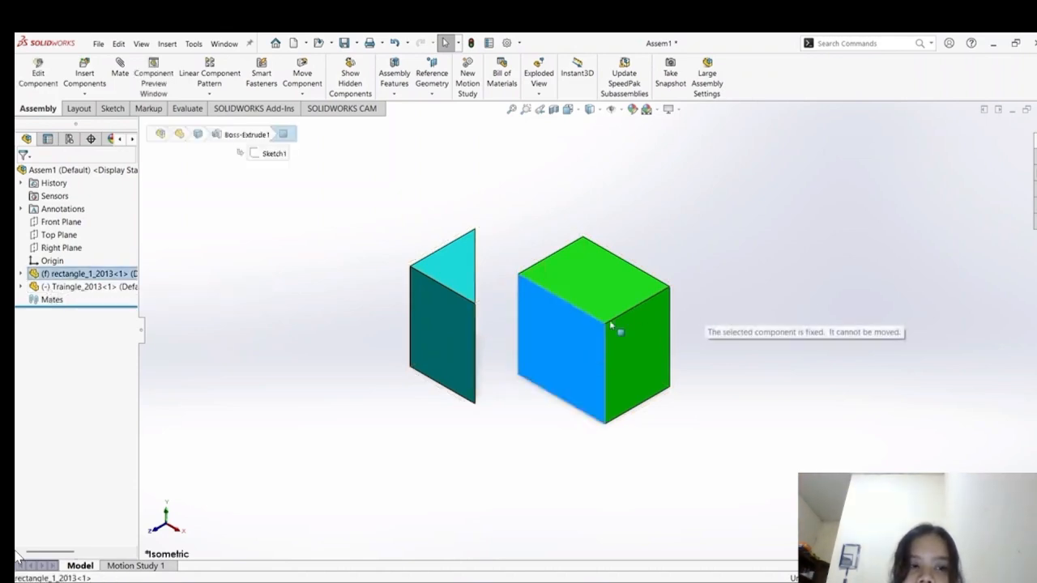
left_click(240, 261)
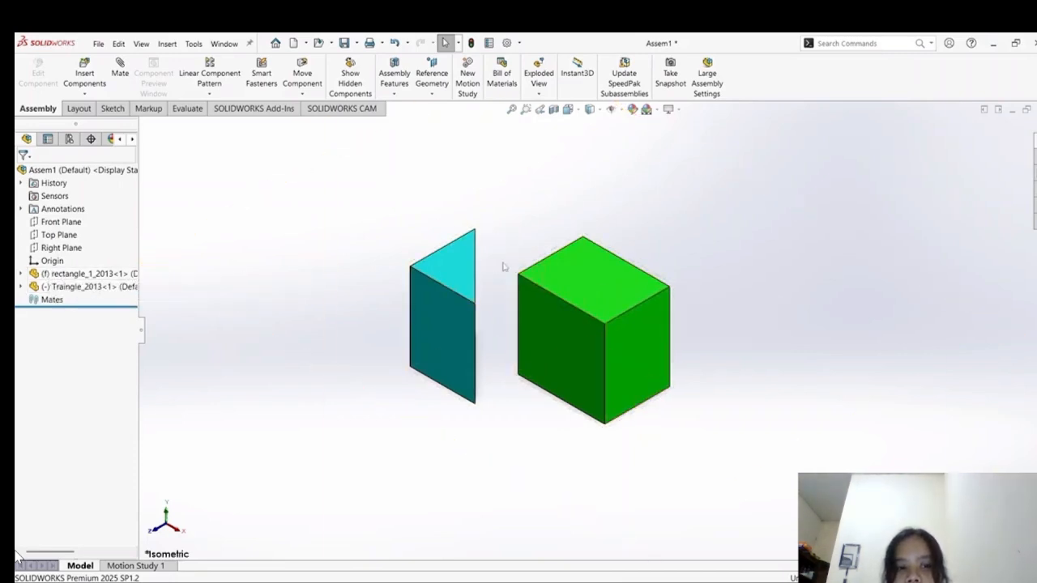
left_click_drag(624, 295, 727, 348)
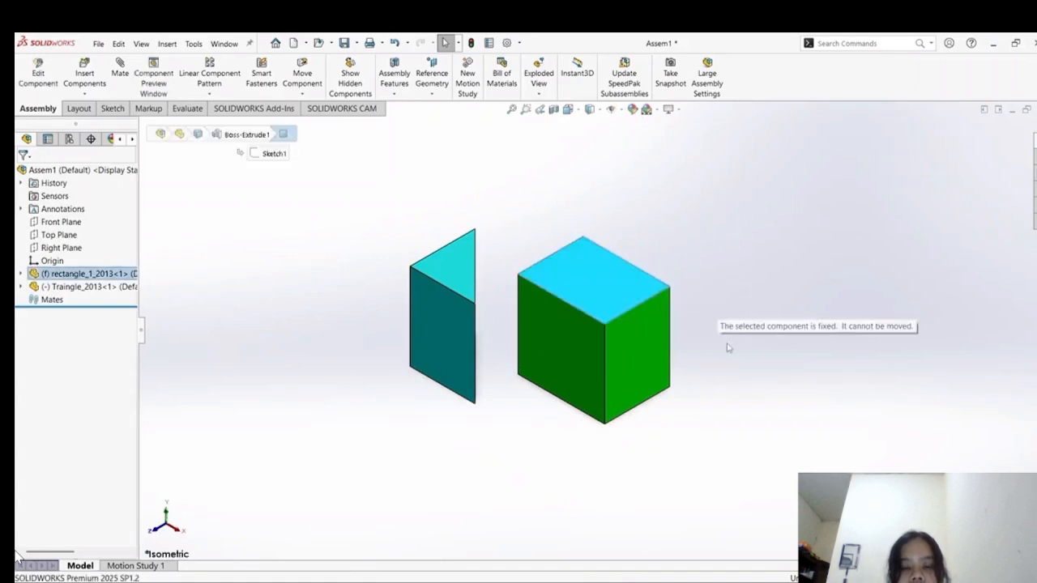
left_click_drag(640, 334, 852, 327)
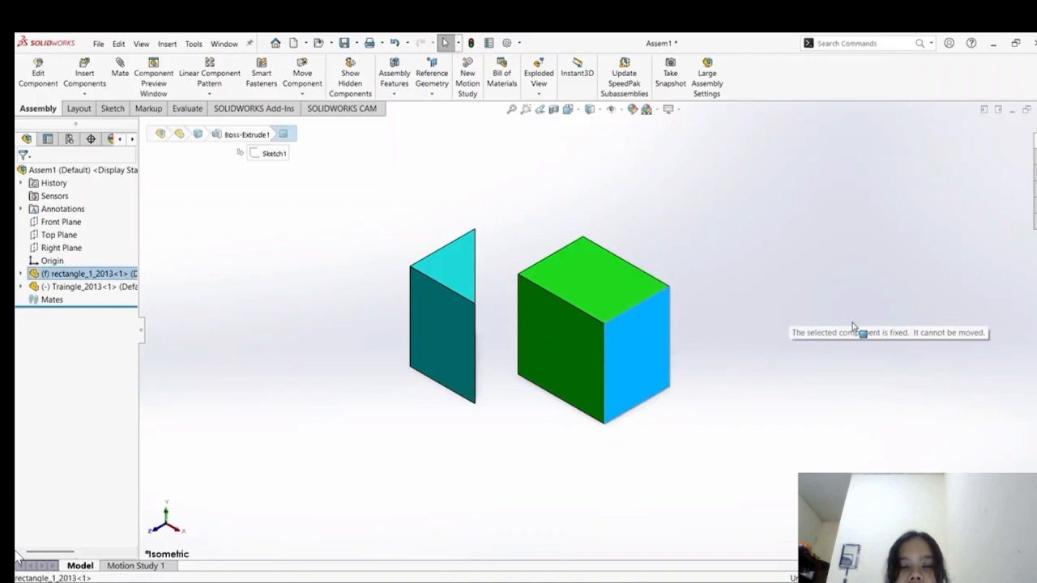
left_click(712, 283)
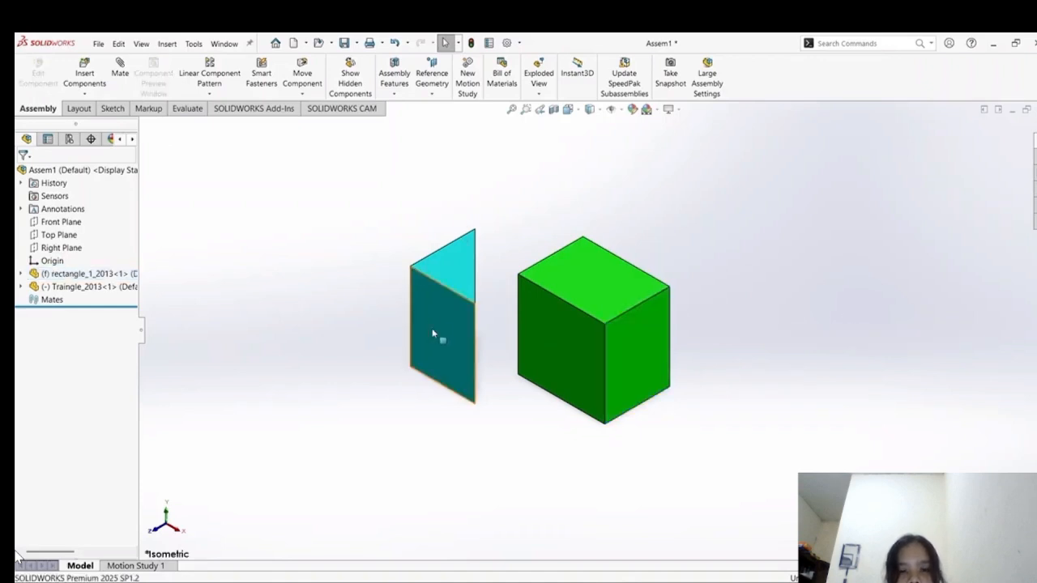
Reposition the cyan triangular part freely beside the fixed green block.
mouse_move(434, 278)
left_mouse_down()
mouse_move(419, 276)
mouse_move(431, 262)
left_mouse_up()
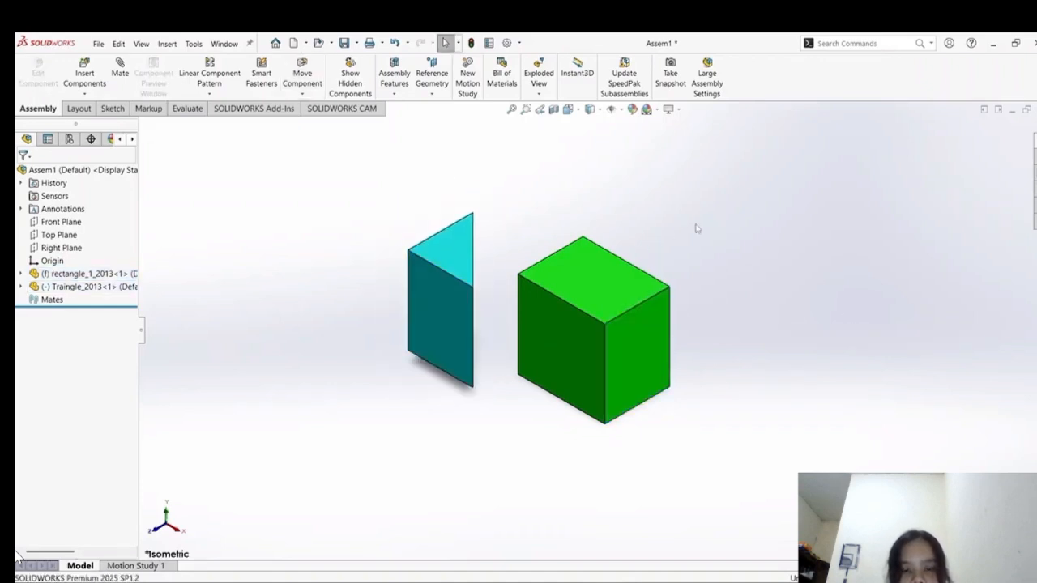
mouse_move(444, 314)
left_mouse_down()
mouse_move(406, 319)
mouse_move(431, 309)
left_mouse_up()
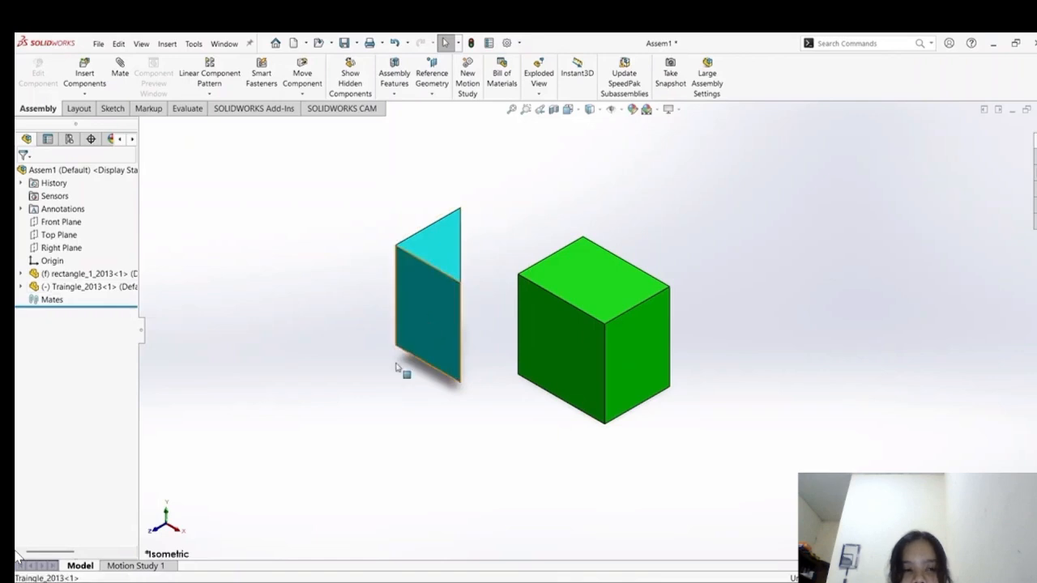
left_click_drag(397, 367, 463, 371)
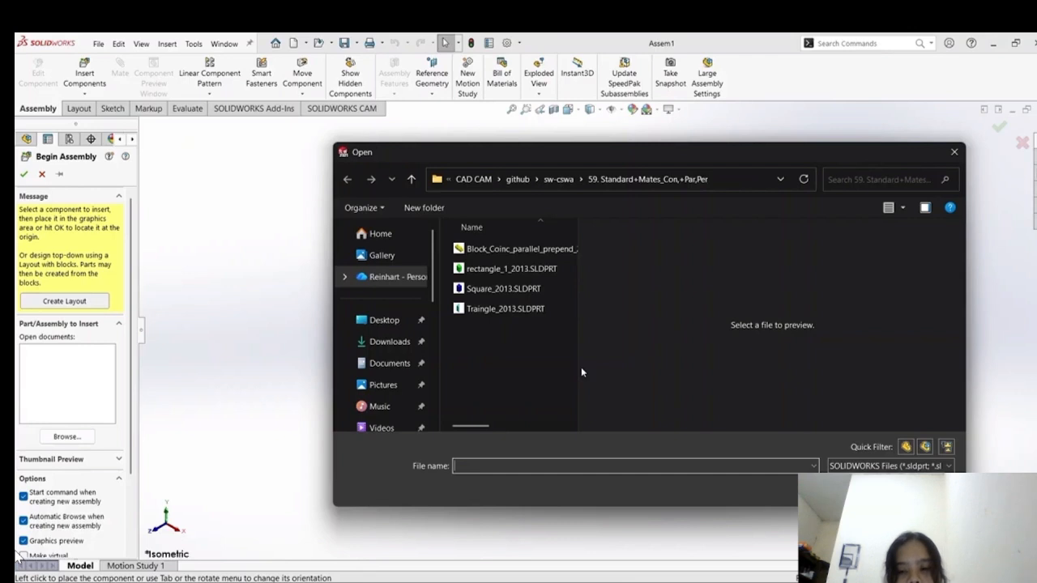
Place the Block_Coinc_parallel_prepend_2013 part in the new assembly as its first component.
left_click(519, 248)
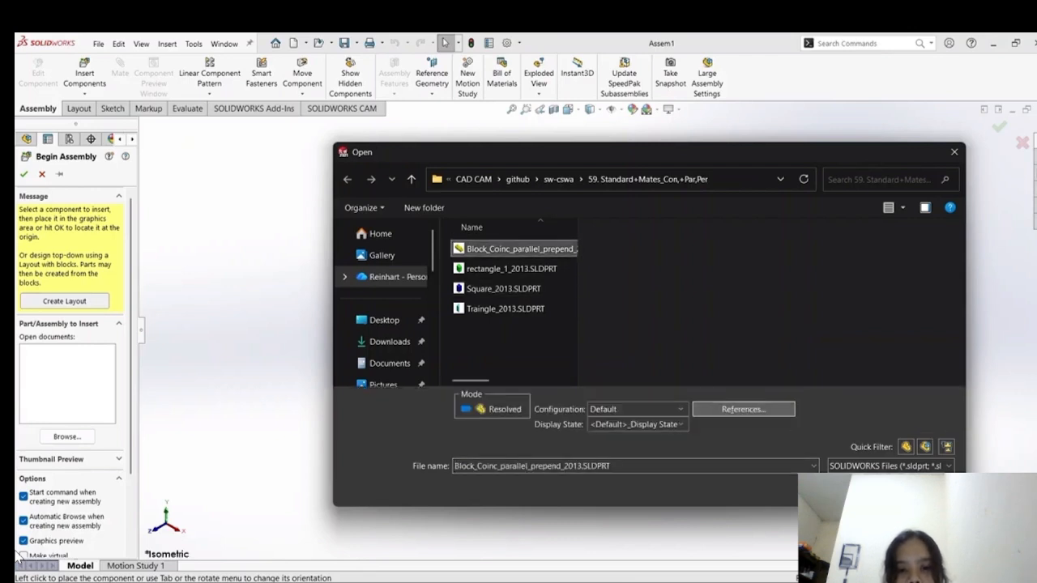
key("Return")
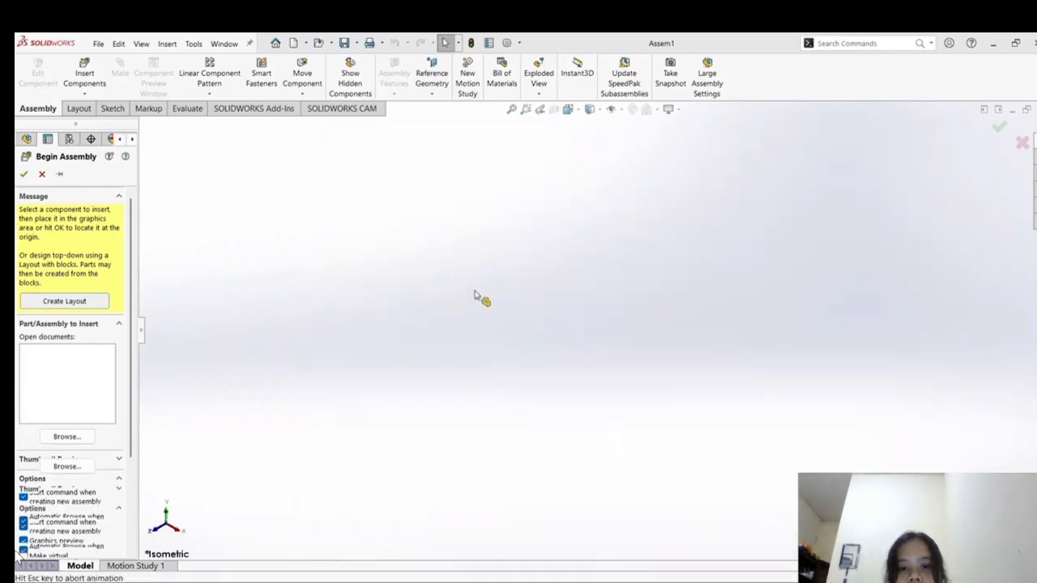
left_click(614, 329)
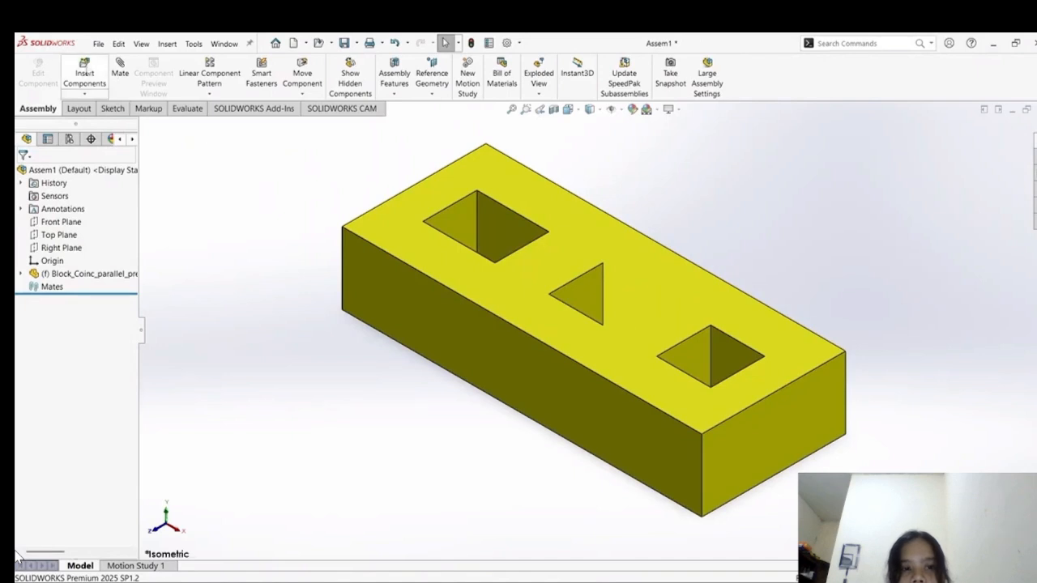
Insert the rectangle_1_2013, Square_2013 and Traingle_2013 parts together and place them at separate spots around the yellow block.
left_click(104, 88)
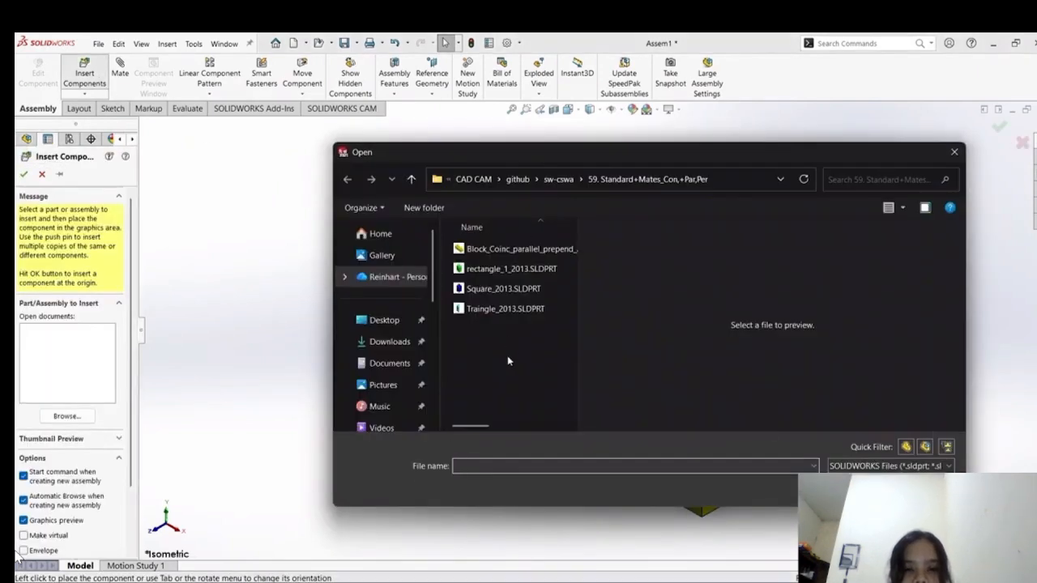
left_click_drag(508, 356, 492, 261)
key("Return")
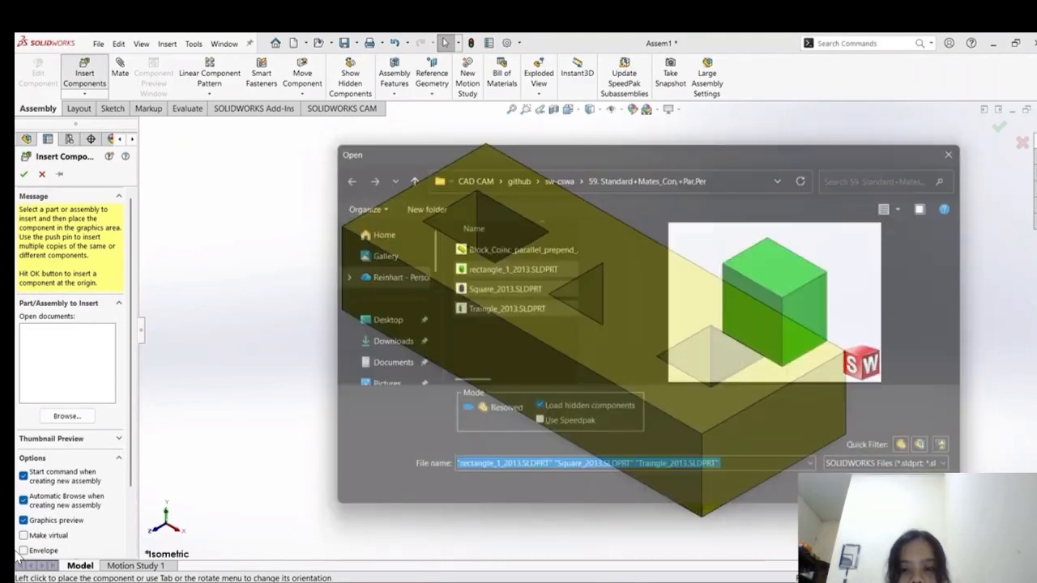
left_click(310, 389)
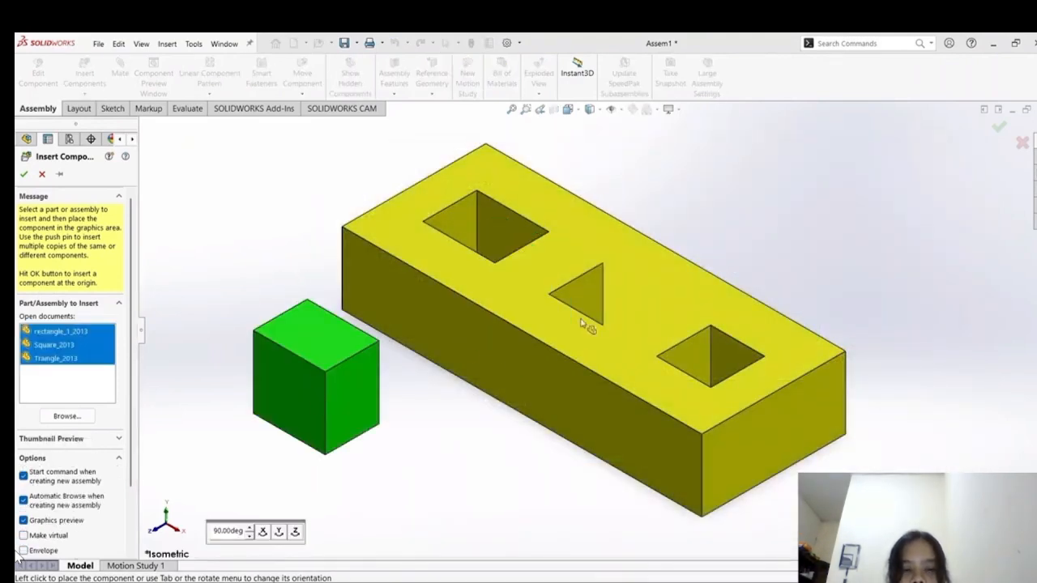
left_click(828, 226)
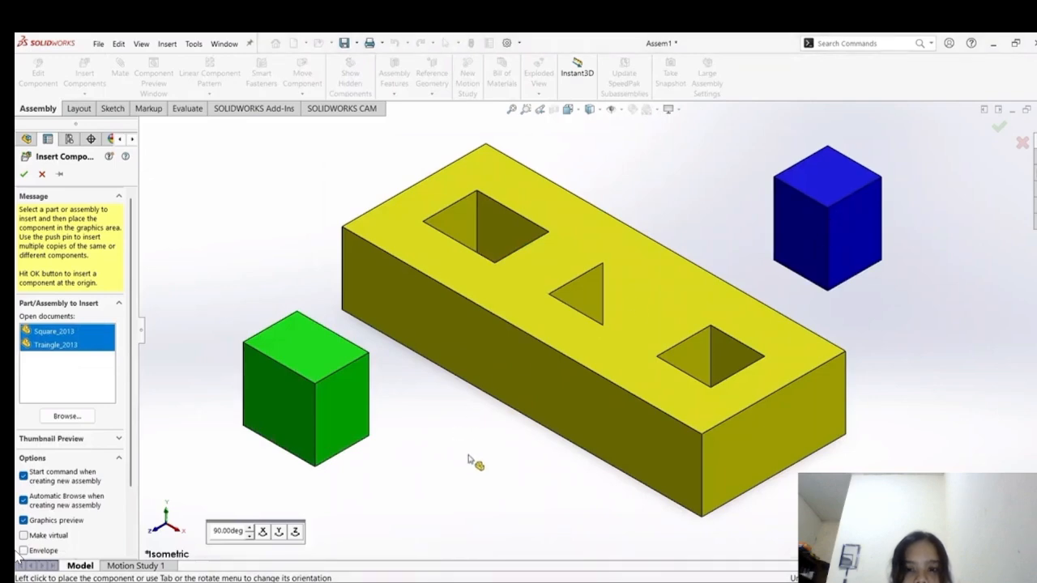
left_click(969, 298)
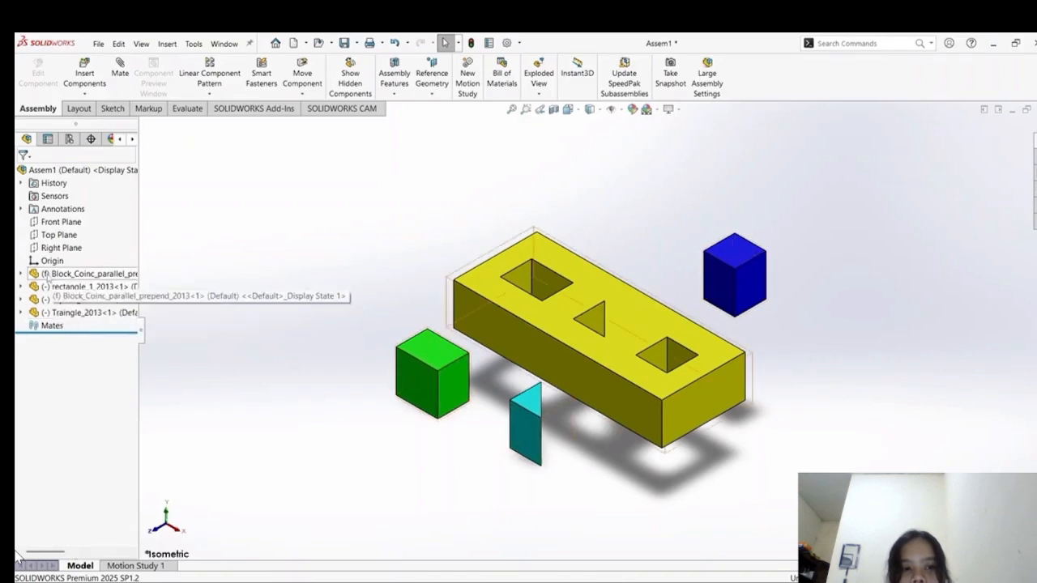
Check the yellow block's fixed status and try to move it, ending with the whole assembly fitted in view.
left_click(46, 277)
left_click(158, 297)
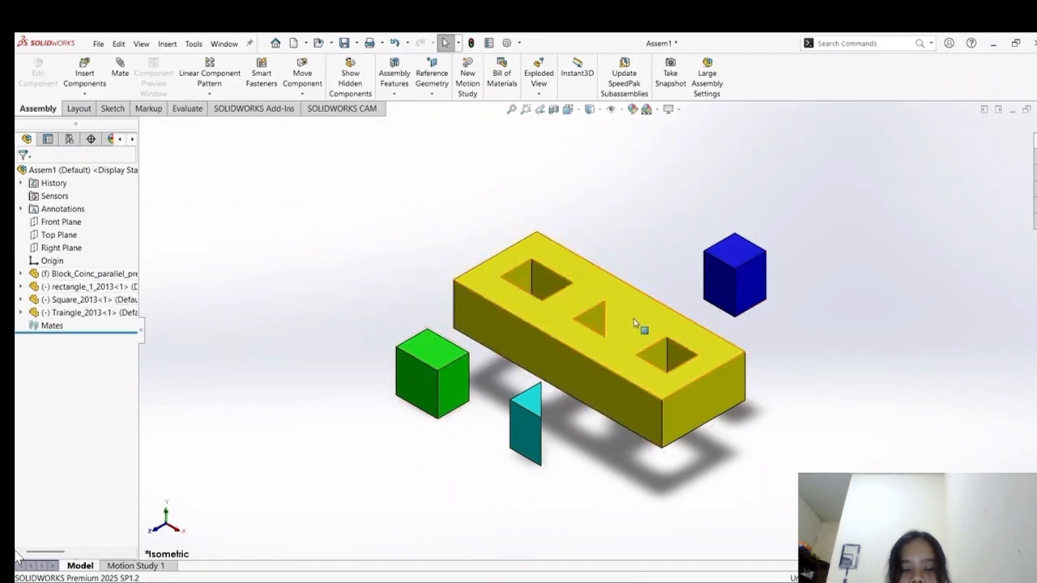
left_click_drag(639, 327, 698, 328)
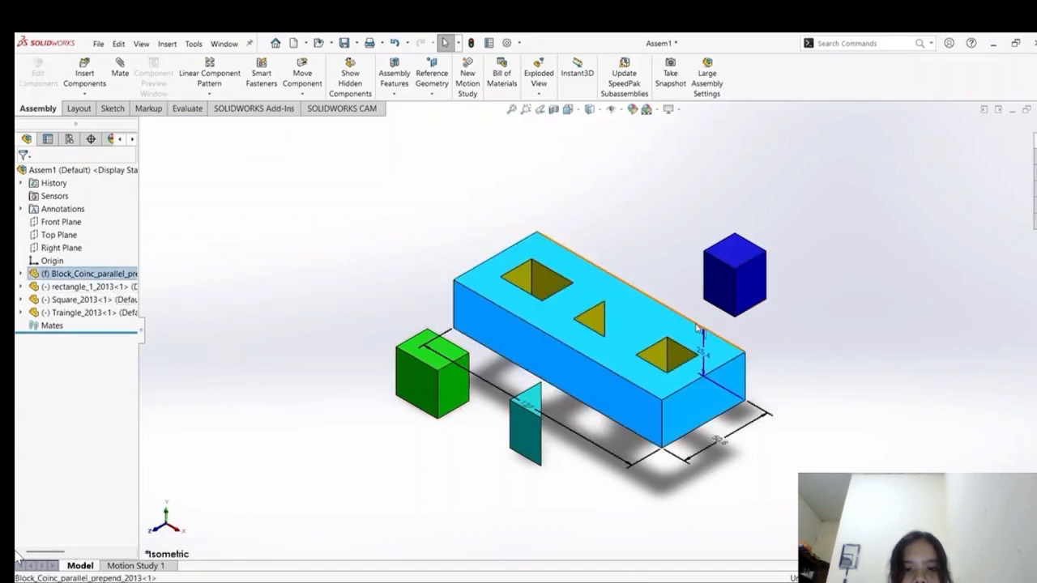
key("Escape")
scroll(735, 312, "down", 4)
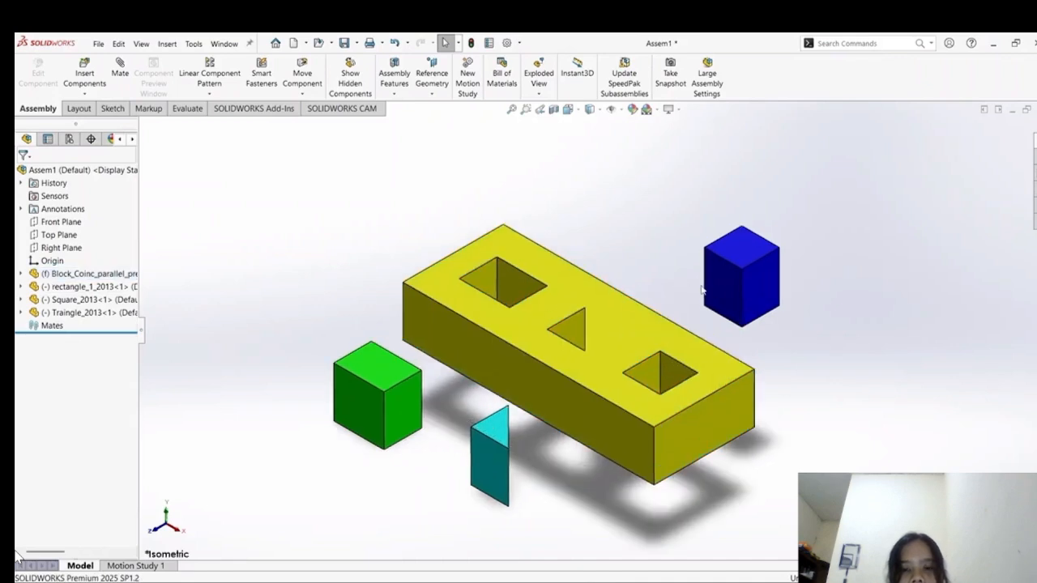
left_click(512, 111)
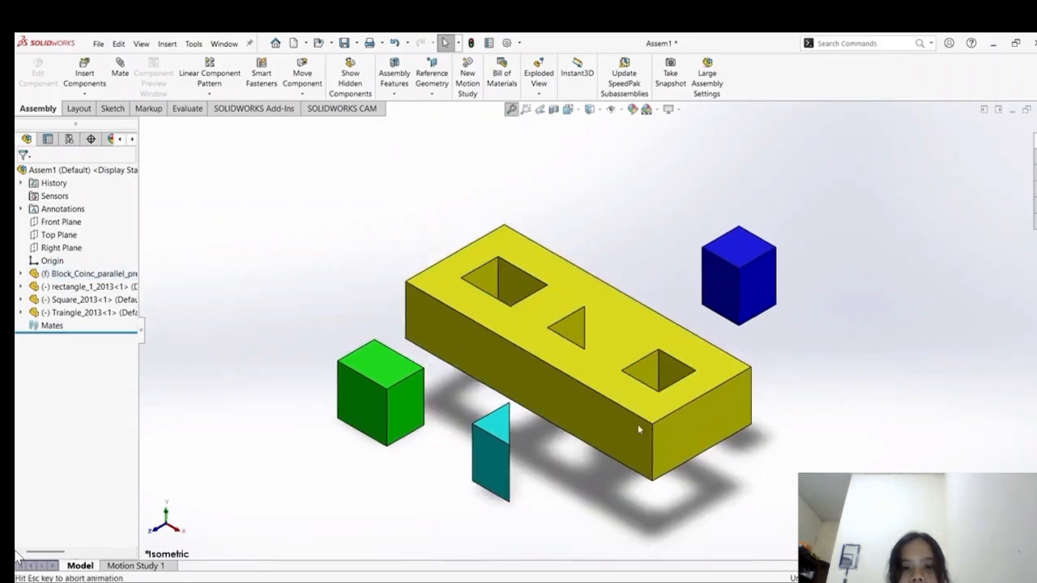
Select the green, cyan, blue and yellow parts one after another to identify each component.
left_click(424, 374)
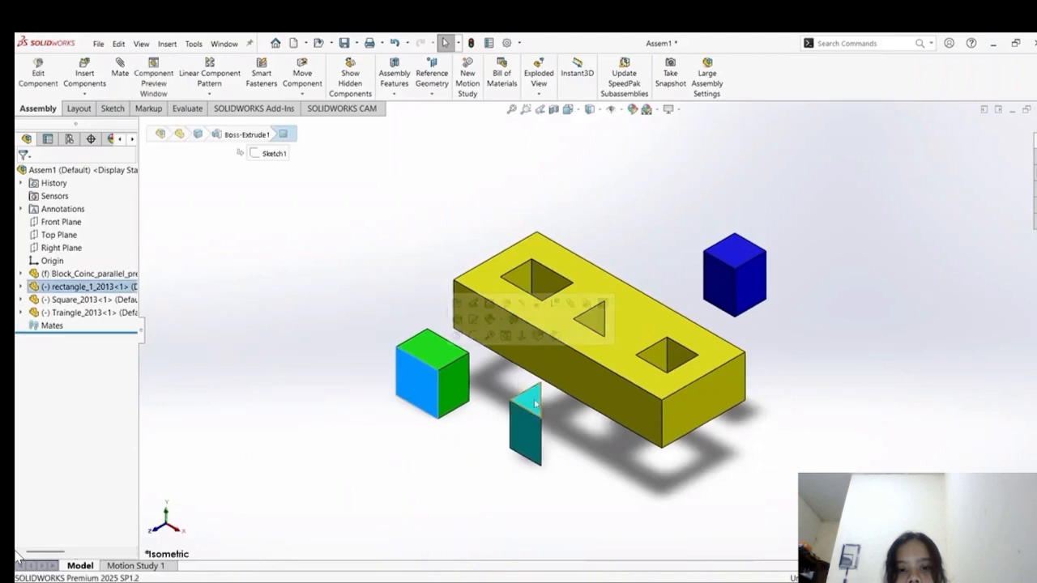
left_click(535, 398)
left_click(734, 250)
left_click(632, 327)
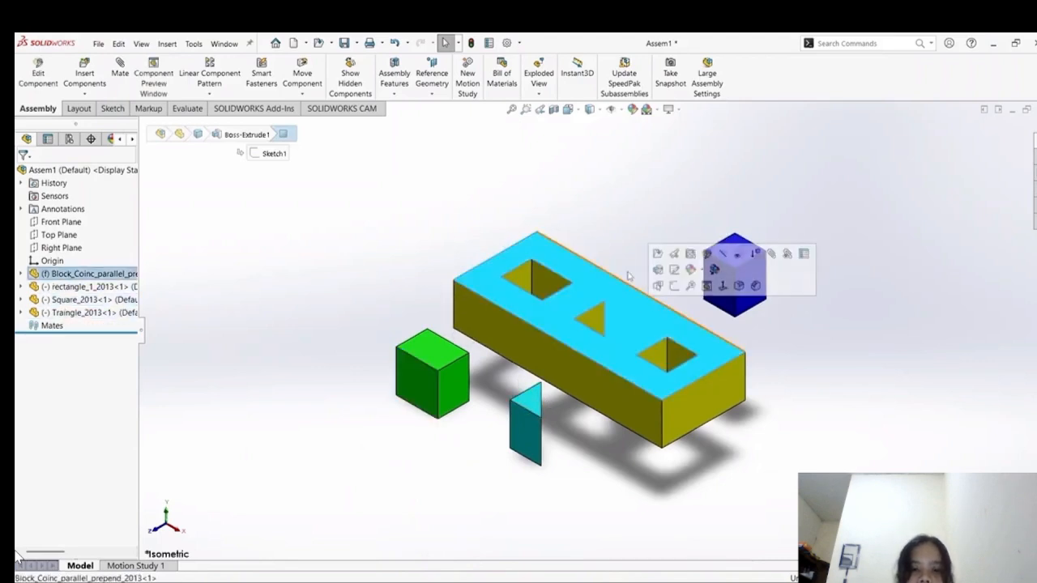
left_click(641, 227)
scroll(638, 235, "down", 2)
scroll(618, 474, "up", 1)
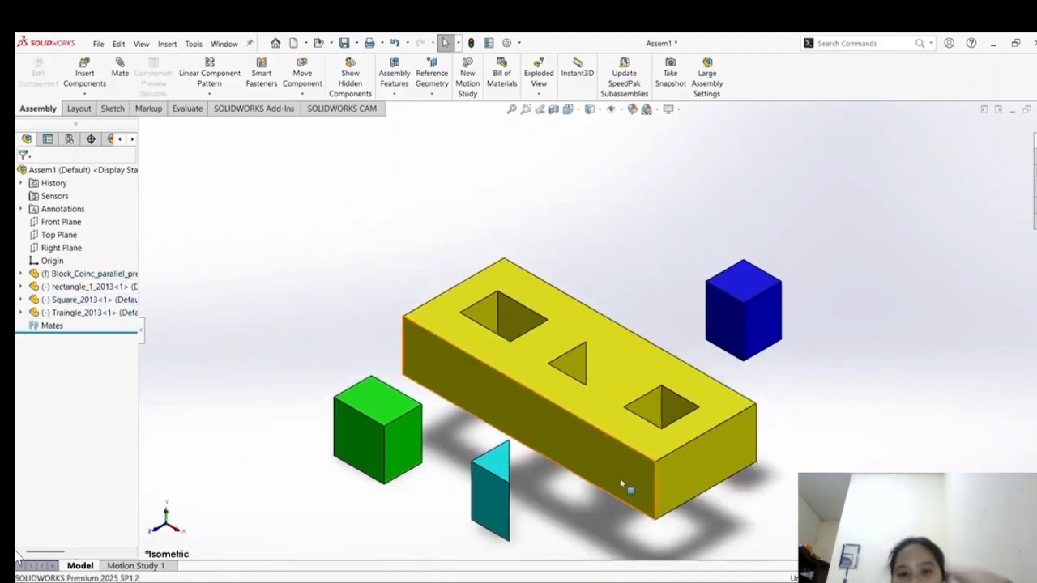
Move the green block up beside the yellow block's end with the rectangular pocket.
scroll(620, 480, "down", 2)
scroll(285, 391, "up", 2)
left_click_drag(340, 379, 327, 236)
scroll(431, 209, "down", 1)
scroll(406, 203, "down", 2)
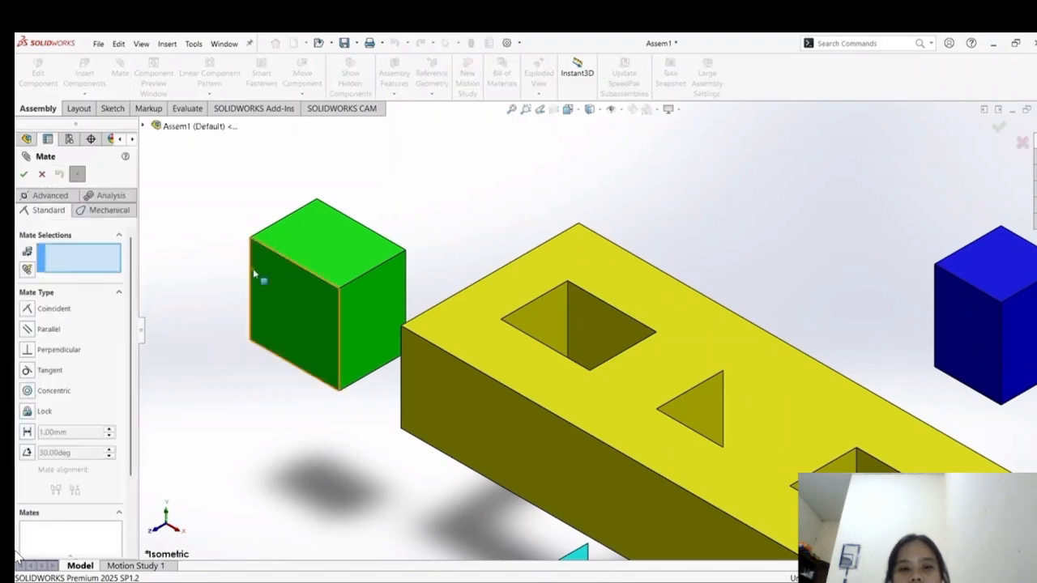
Add a coincident mate between the green block's top face and the yellow block's top face.
left_click(333, 266)
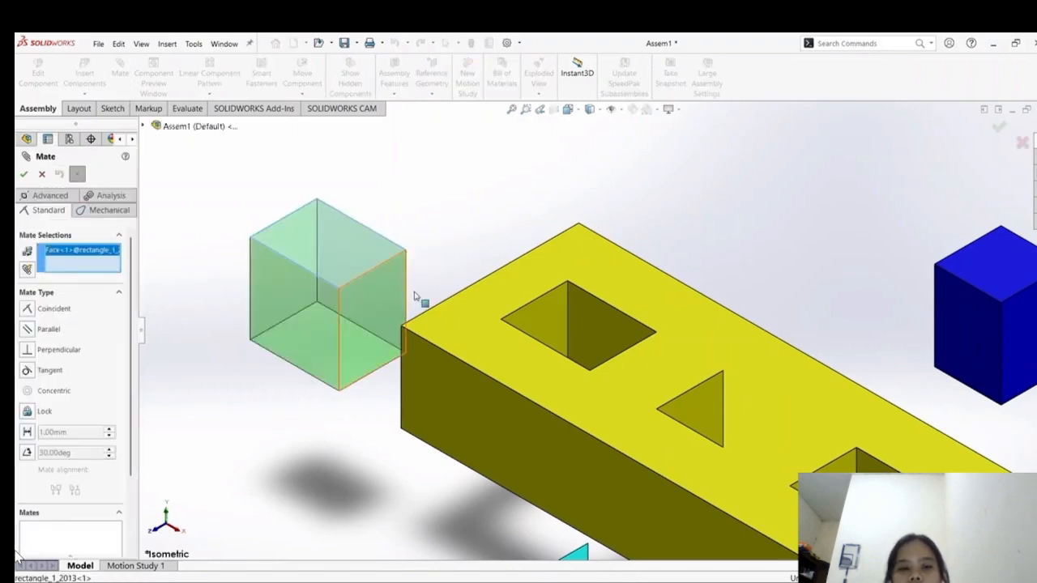
left_click(640, 297)
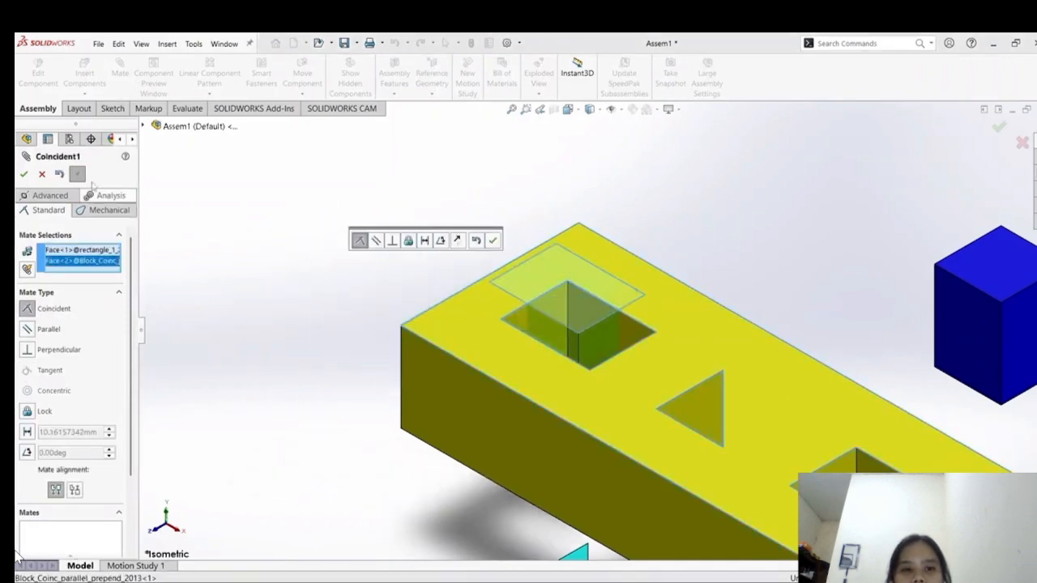
left_click(24, 174)
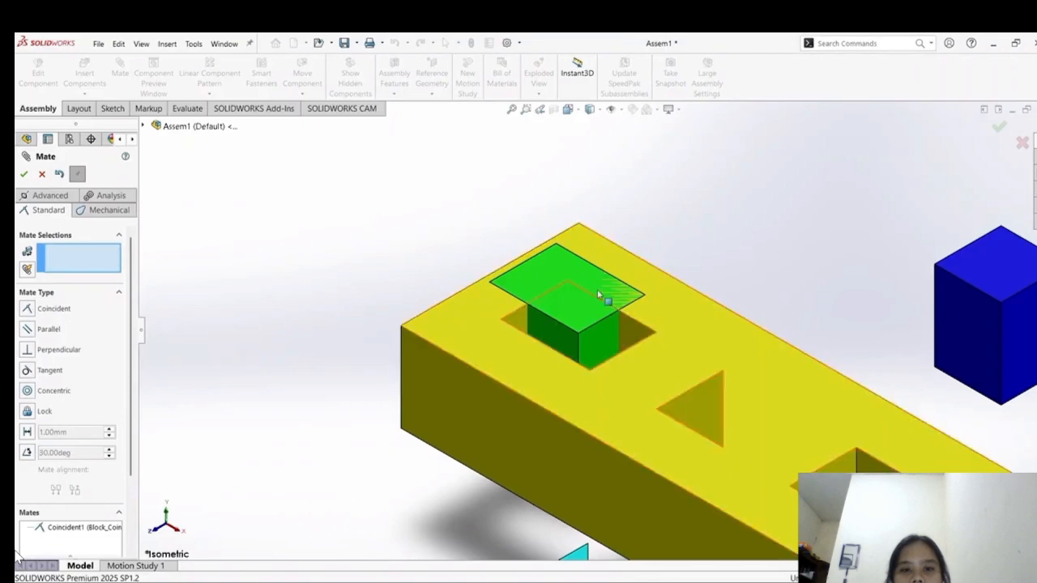
scroll(623, 262, "down", 3)
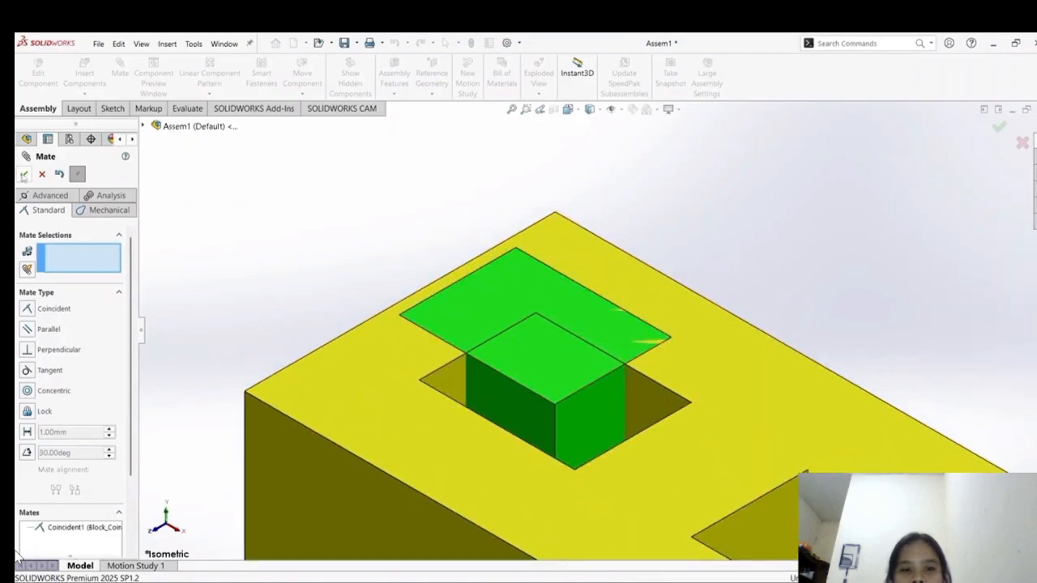
key("Escape")
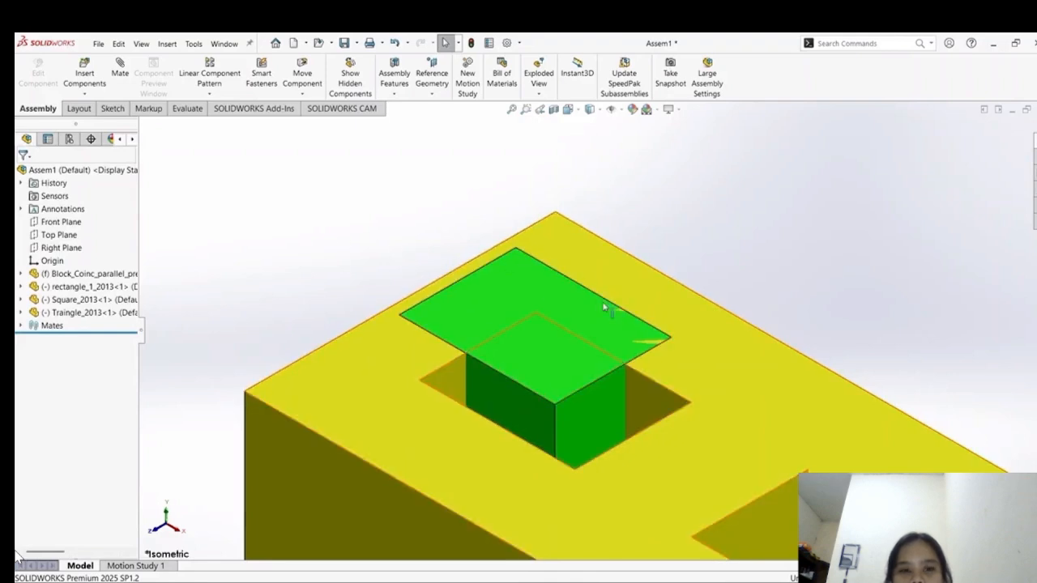
Slide the green block out of the yellow block to a clear spot behind its rear edge.
left_click(721, 316)
left_click(702, 208)
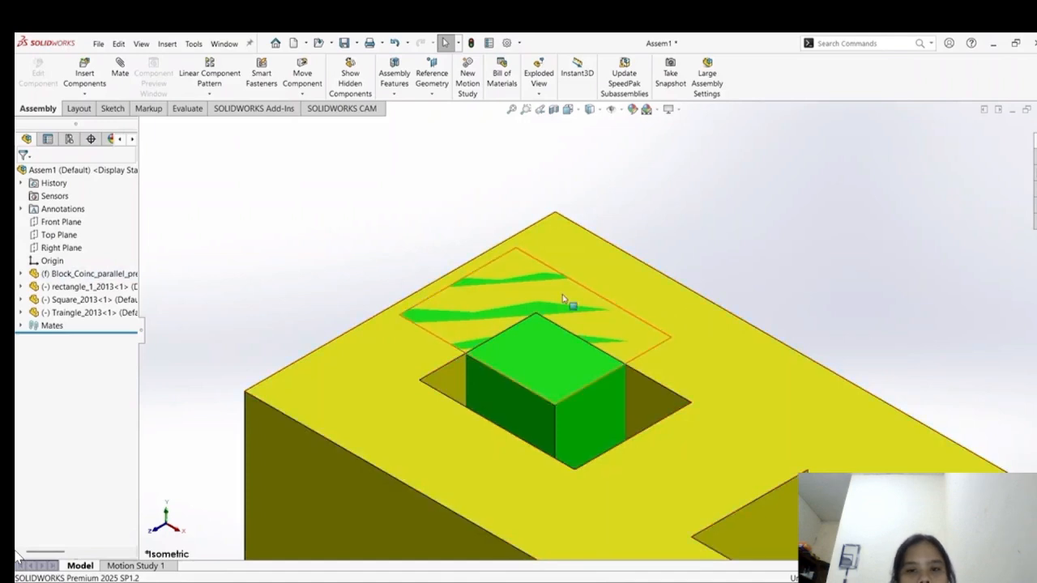
left_click(510, 302)
left_click_drag(510, 302, 927, 201)
left_click(926, 192)
scroll(666, 262, "down", 1)
scroll(429, 255, "up", 2)
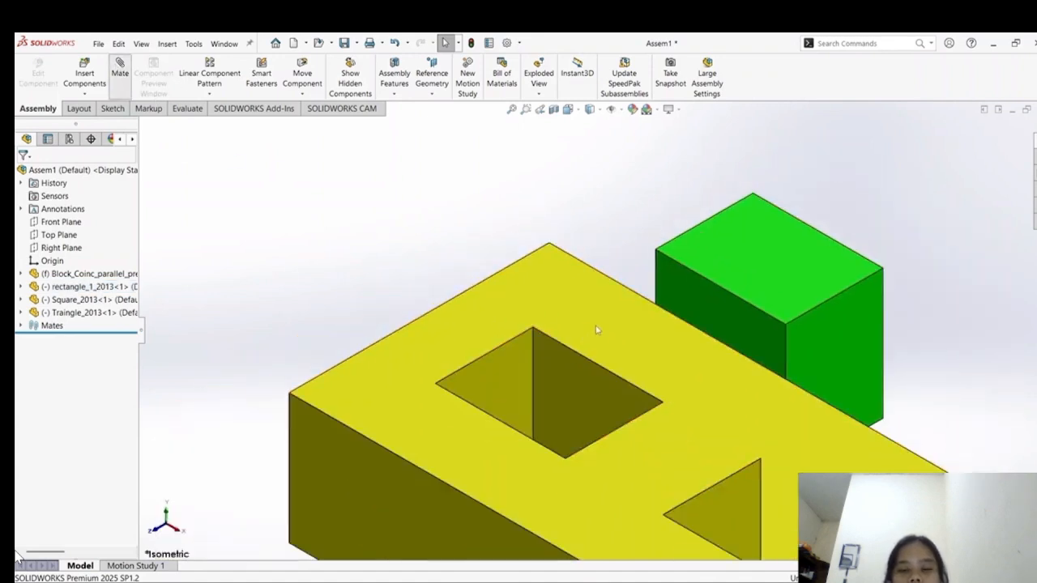
Add a coincident mate between the green block's rear top corner and the rear corner of the rectangular pocket.
left_click(754, 197)
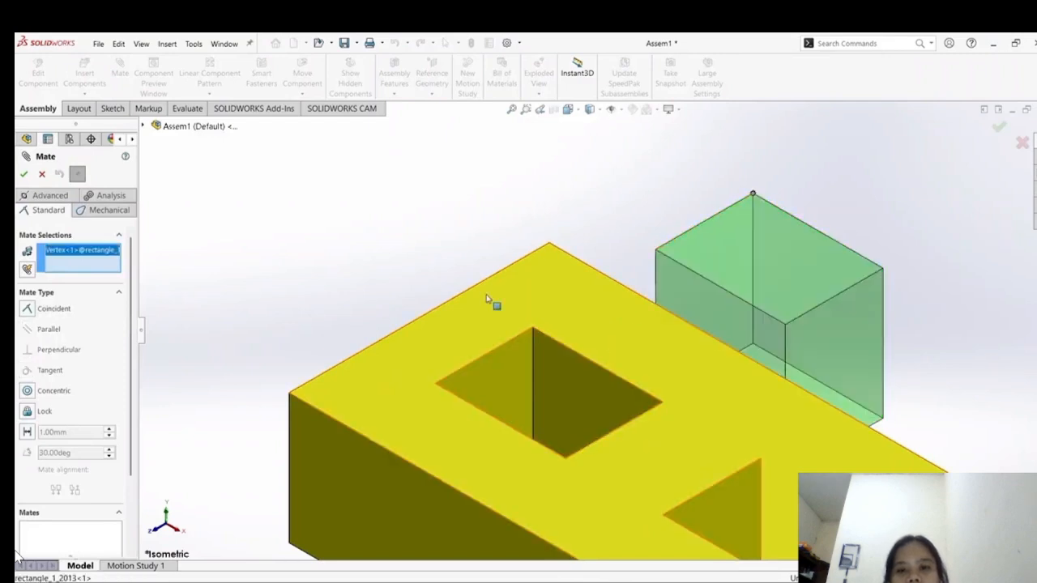
left_click(534, 331)
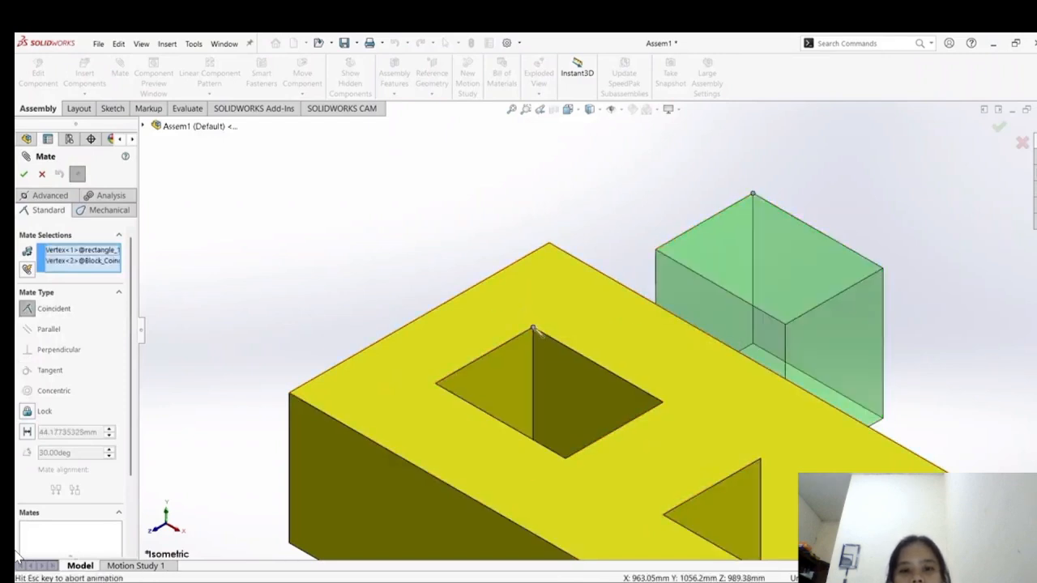
left_click(24, 175)
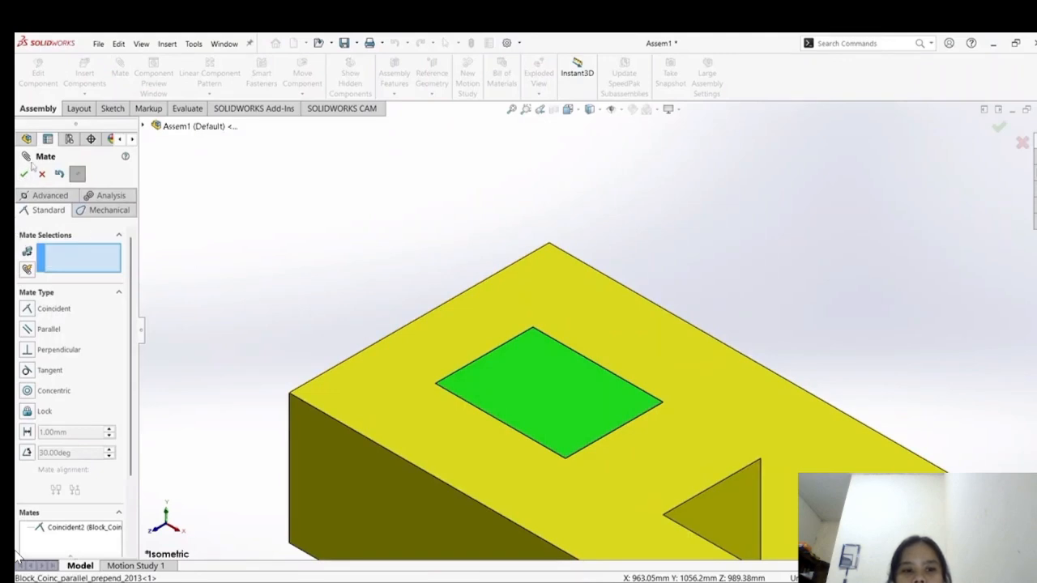
Rotate the green block slightly about its mated corner so it sits askew in the rectangular pocket.
left_click(575, 406)
left_click_drag(685, 319, 576, 357)
left_click(778, 257)
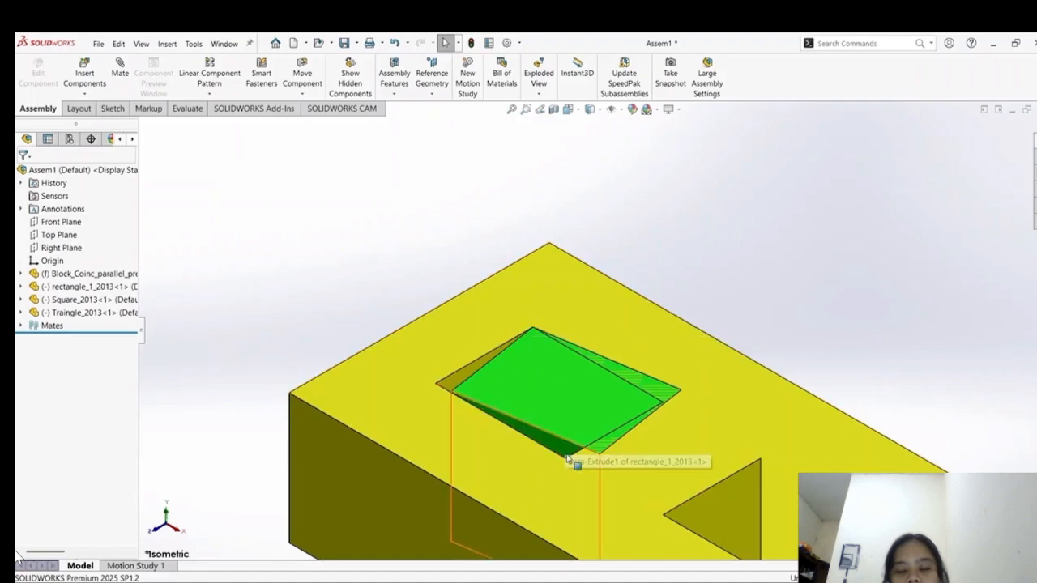
Add a coincident mate between the green block's front top corner and the front corner of the rectangular pocket.
scroll(565, 469, "down", 4)
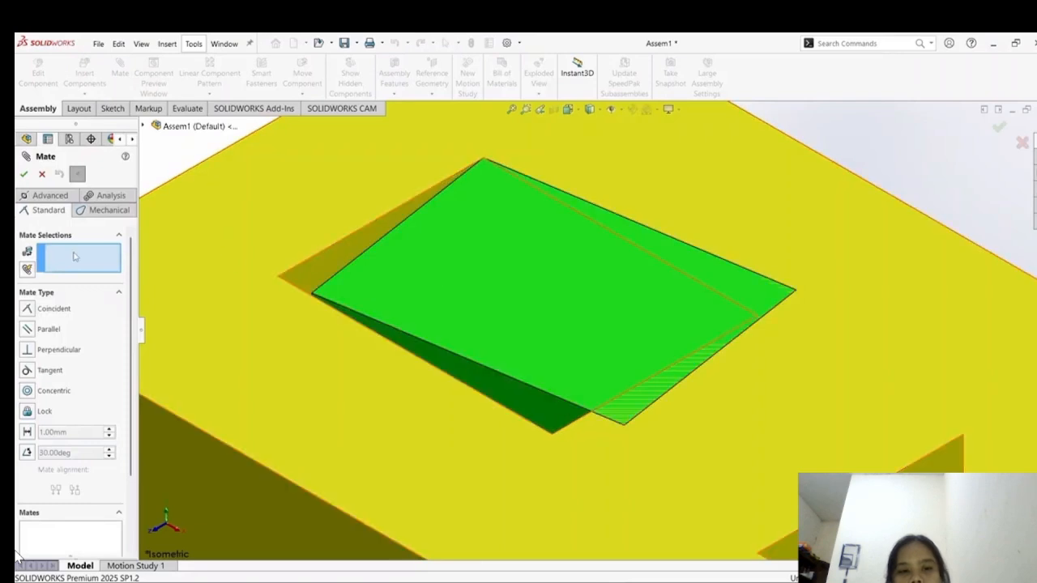
left_click(623, 426)
left_click(553, 435)
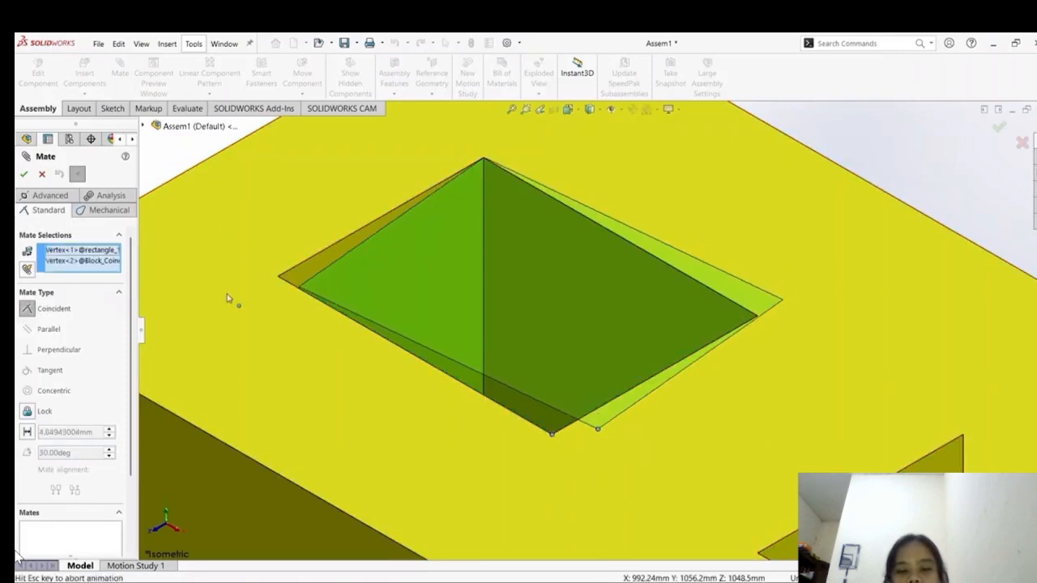
key("Return")
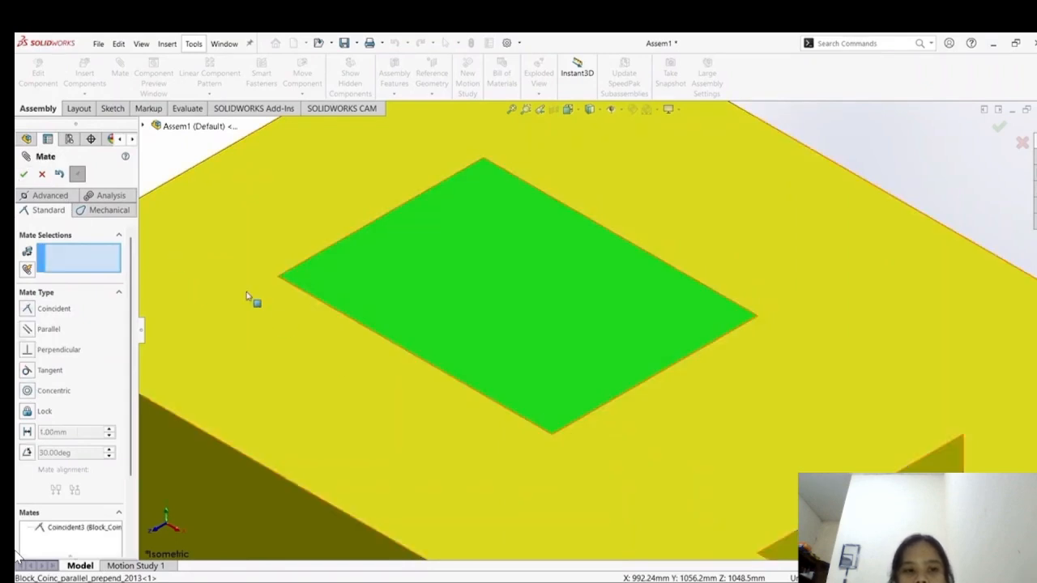
left_click(41, 174)
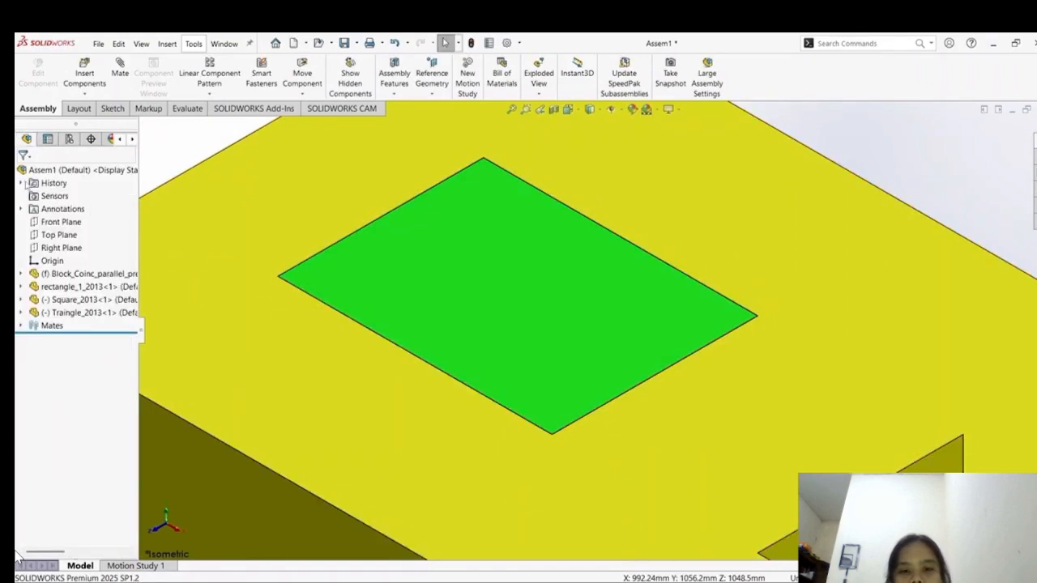
Test whether the mated green block can still be moved out of the rectangular pocket.
scroll(769, 271, "up", 5)
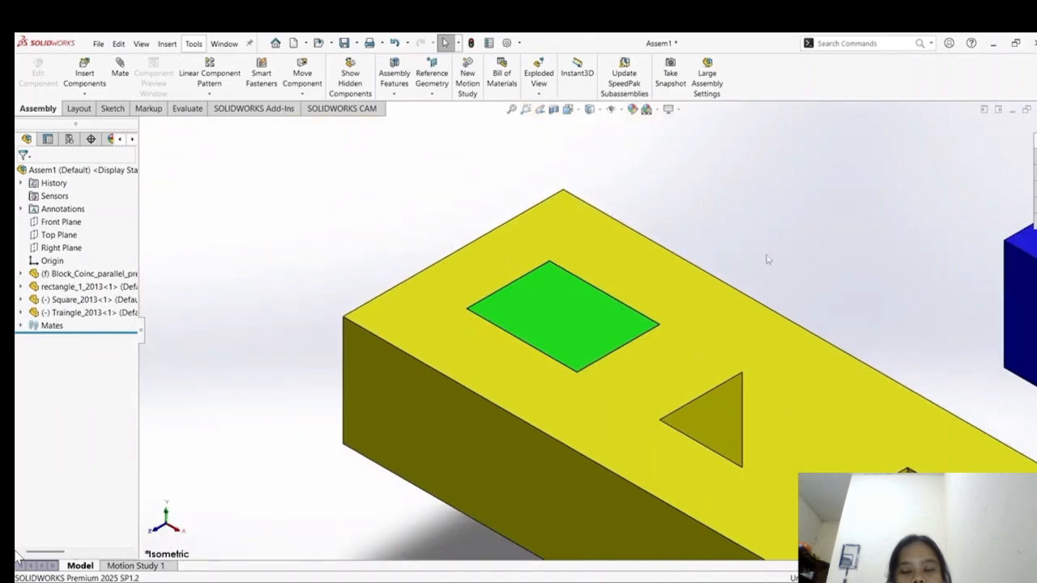
left_click(549, 335)
left_click(834, 243)
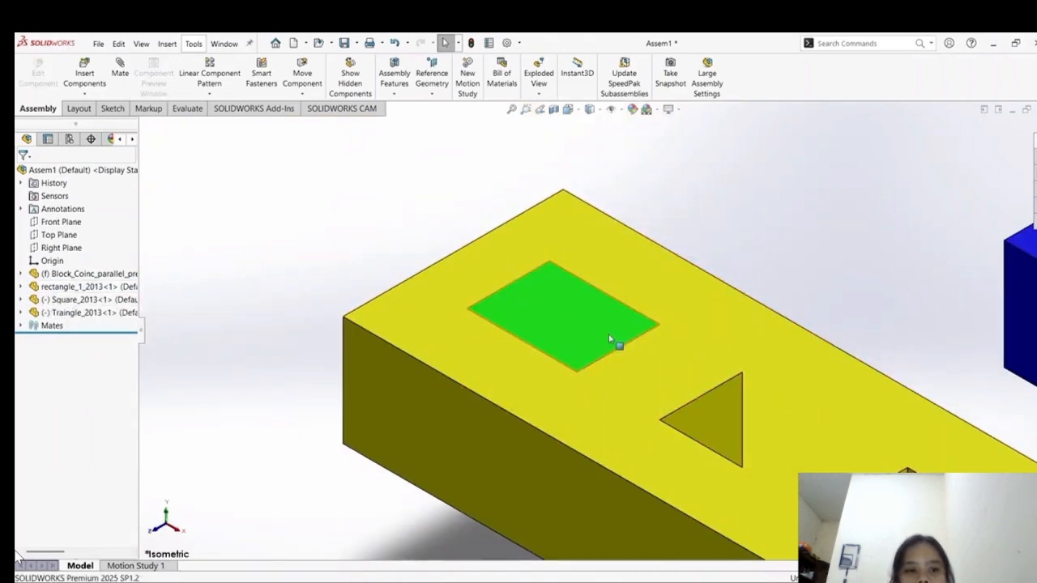
scroll(667, 331, "up", 2)
scroll(811, 329, "up", 2)
left_click(567, 331)
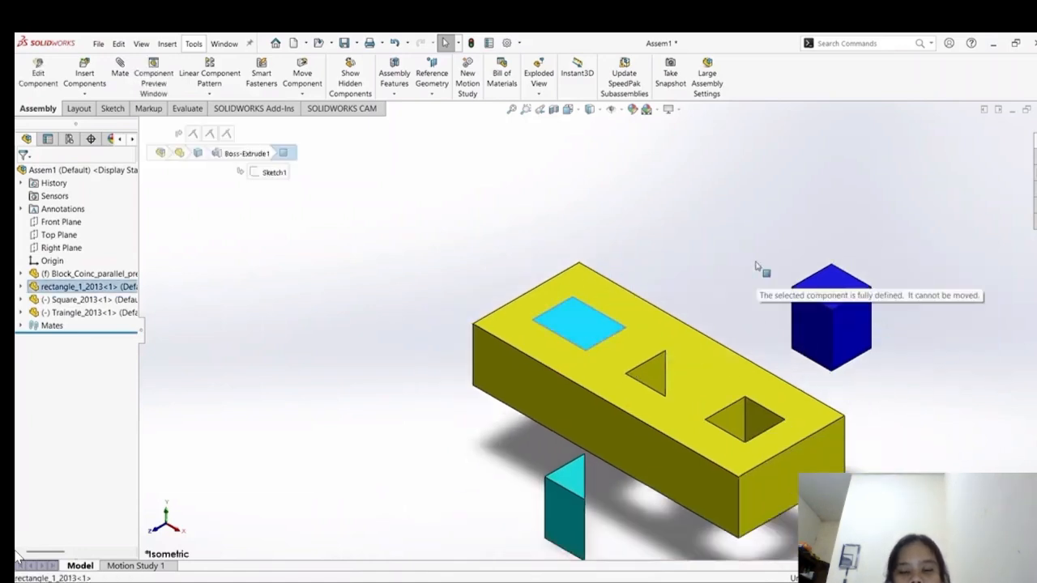
left_click(777, 339)
scroll(776, 339, "down", 3)
scroll(595, 460, "up", 2)
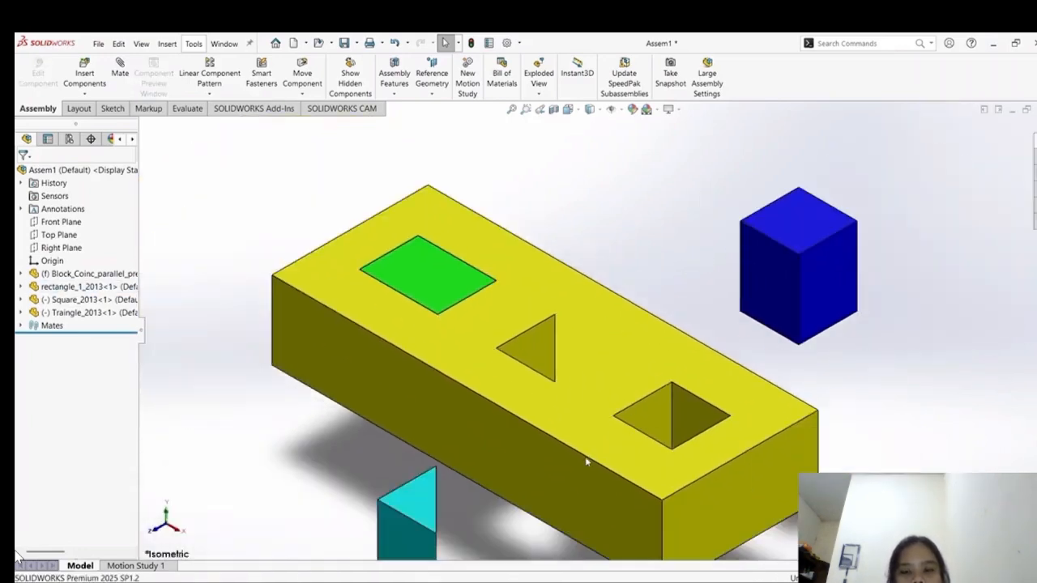
Move the cyan triangular part from in front of the yellow block to behind it, beside the blue square part.
left_click_drag(453, 511, 827, 82)
left_click(875, 329)
scroll(562, 359, "up", 2)
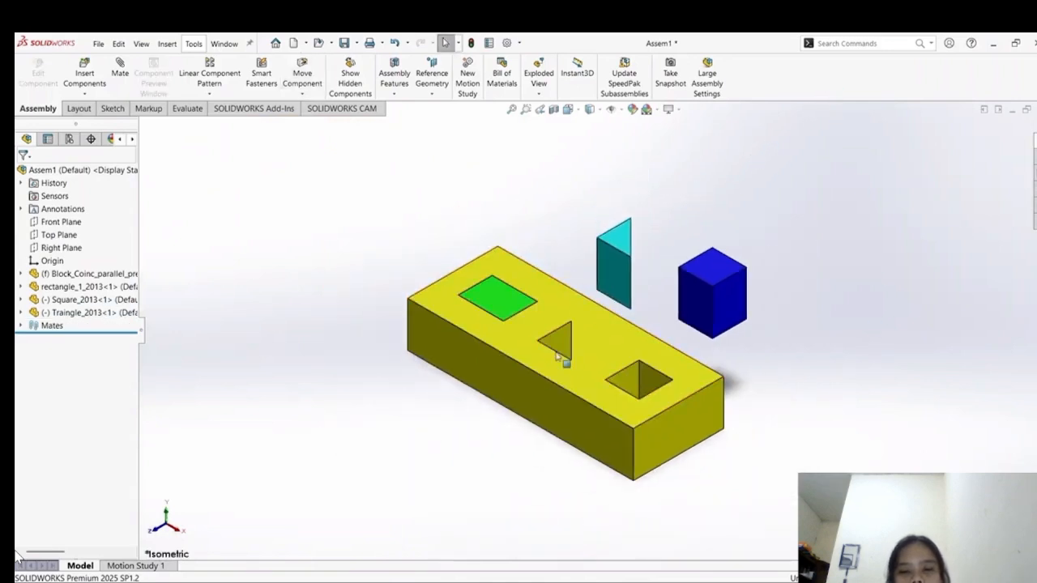
Add a coincident mate between the triangular pocket's acute corner edge and the matching long edge of the cyan triangular part.
scroll(563, 359, "down", 4)
scroll(765, 319, "up", 1)
middle_click_drag(765, 318, 744, 365)
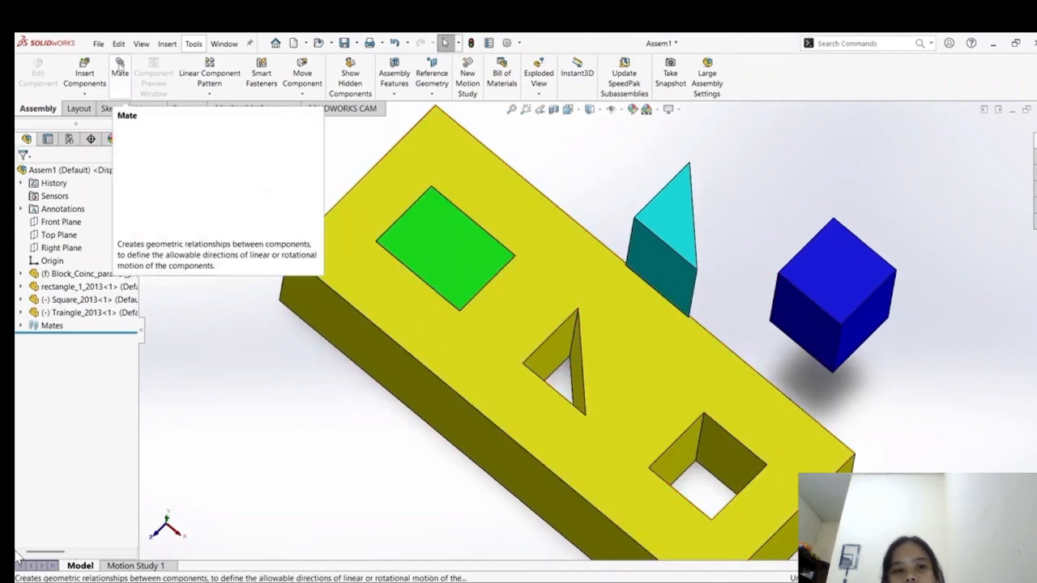
scroll(204, 162, "down", 2)
scroll(770, 356, "up", 3)
middle_click_drag(820, 375, 848, 408)
scroll(850, 409, "down", 3)
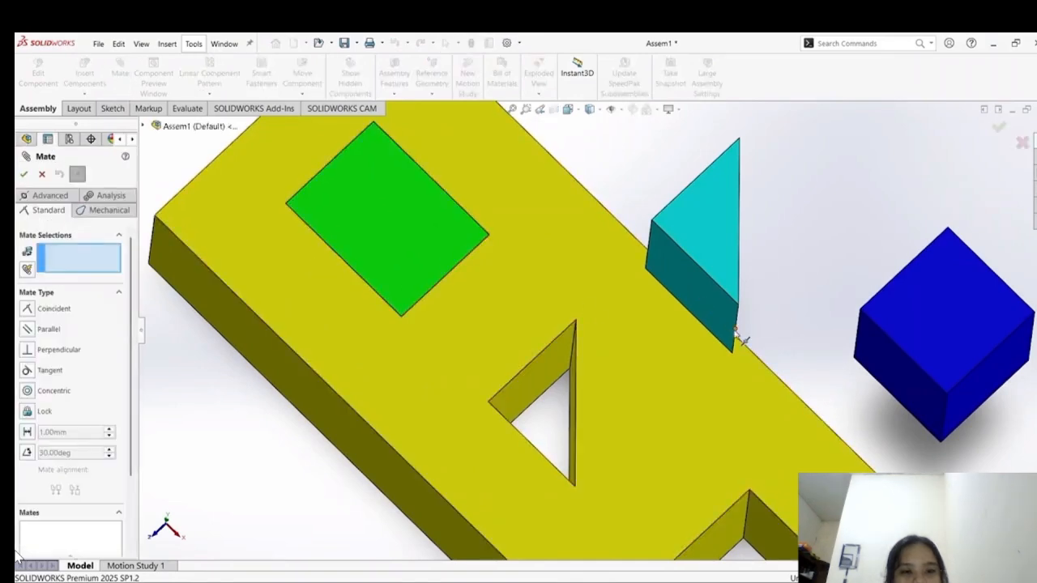
scroll(687, 410, "down", 2)
scroll(687, 410, "up", 2)
middle_click_drag(688, 410, 648, 479)
scroll(561, 481, "up", 3)
scroll(575, 418, "down", 3)
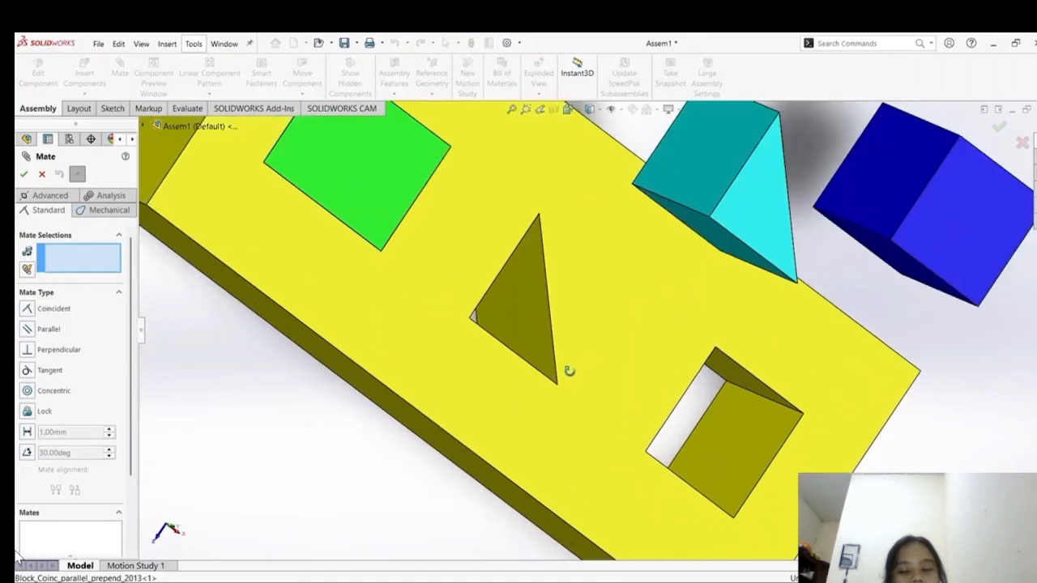
scroll(570, 371, "up", 3)
left_click(555, 379)
middle_click_drag(556, 379, 514, 347)
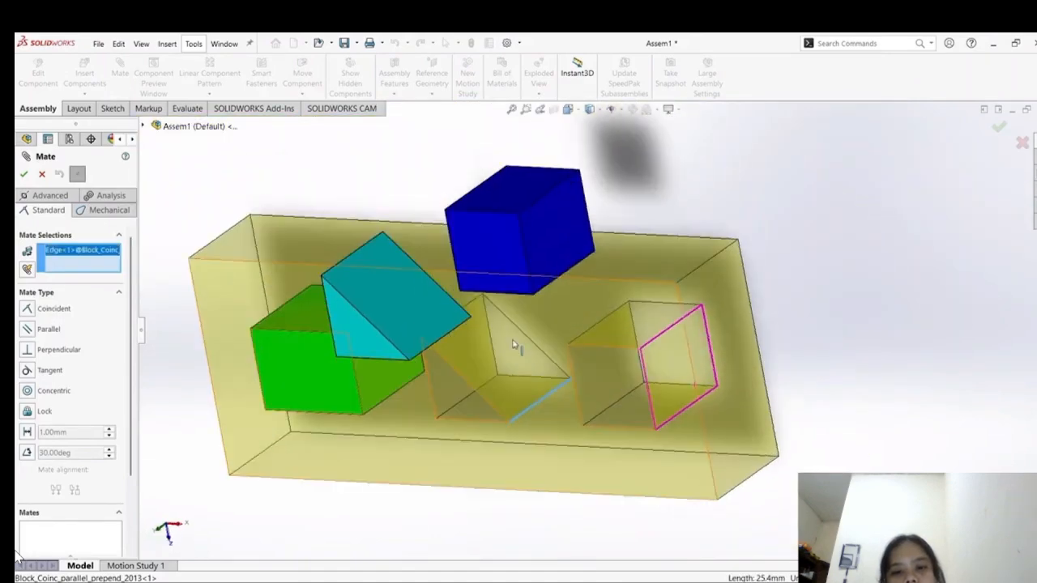
left_click(435, 350)
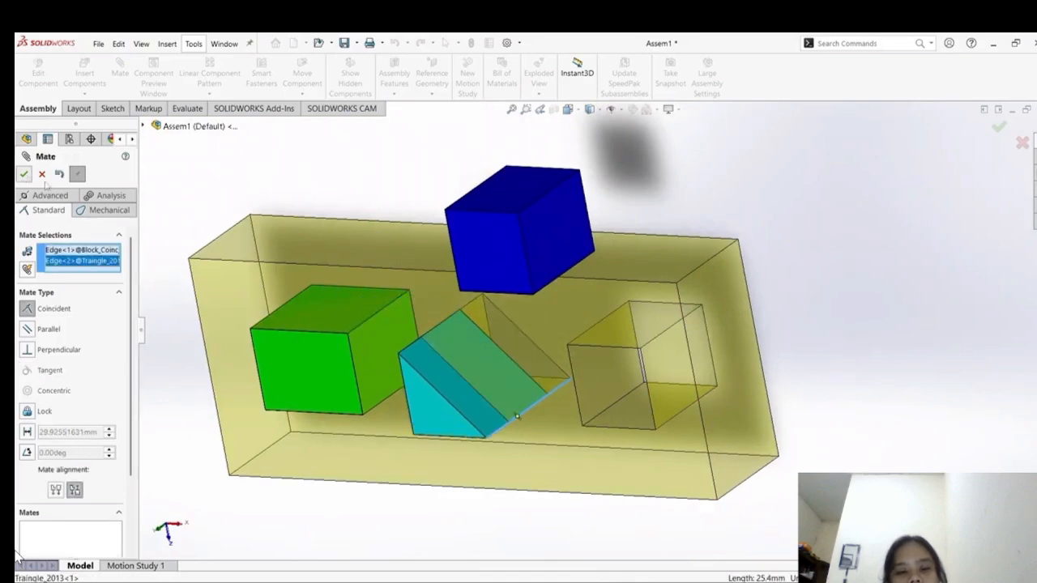
left_click(24, 175)
key("Escape")
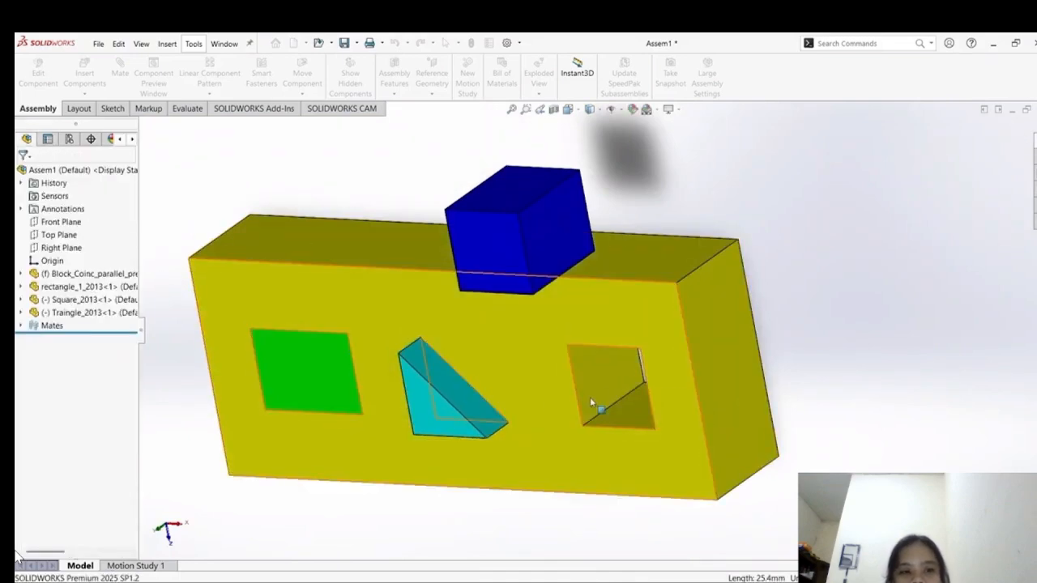
Slide and rotate the triangular part about its mated edge, leaving it askew and partly out of the pocket.
scroll(592, 380, "up", 3)
middle_click_drag(593, 380, 481, 437)
scroll(481, 437, "down", 3)
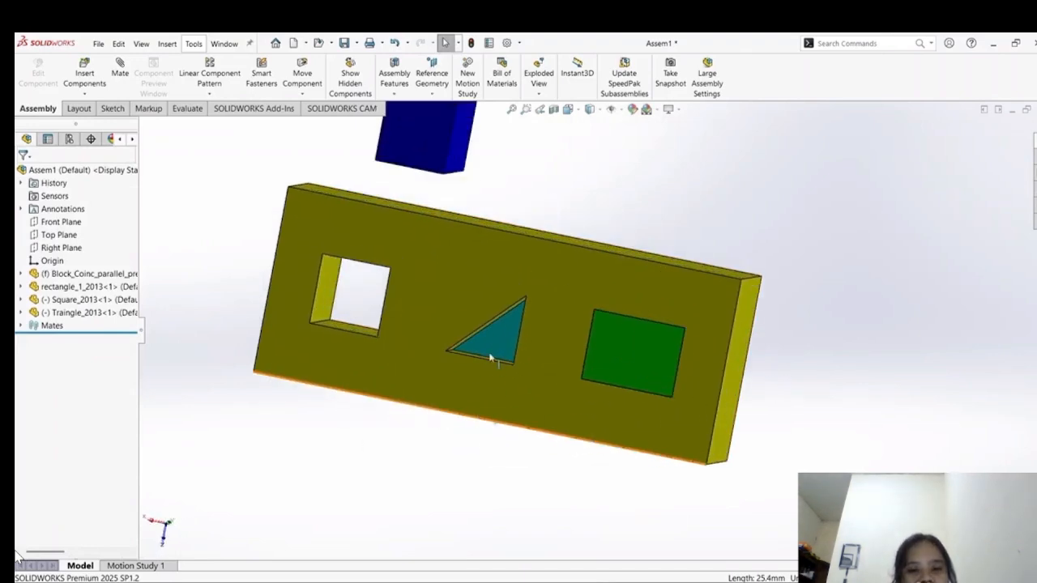
mouse_move(491, 364)
left_mouse_down()
mouse_move(502, 337)
mouse_move(427, 377)
mouse_move(495, 350)
left_mouse_up()
middle_click_drag(512, 356, 523, 309)
scroll(523, 308, "up", 3)
scroll(688, 389, "up", 3)
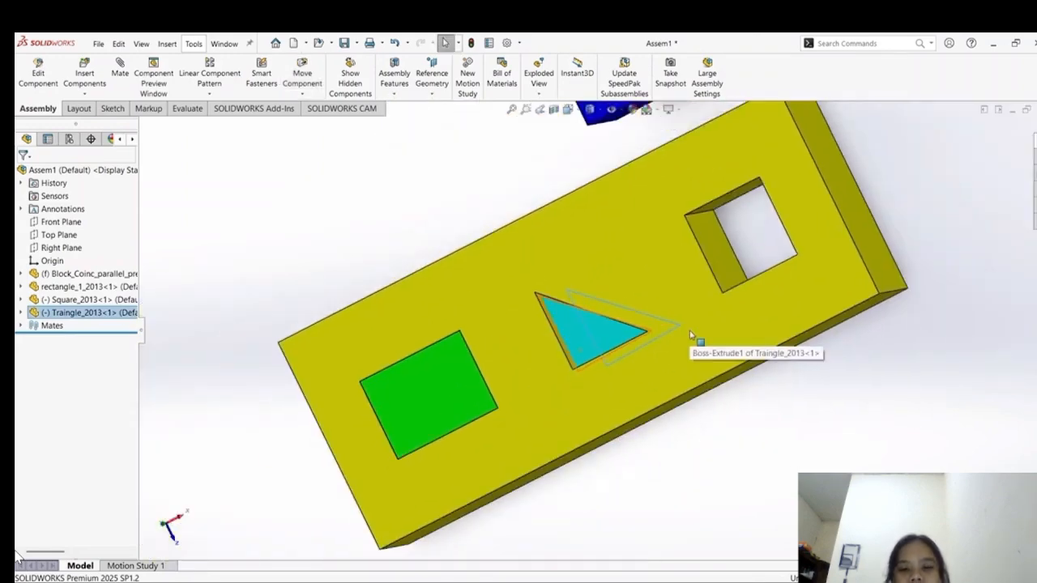
middle_click_drag(694, 343, 671, 352)
scroll(671, 351, "down", 3)
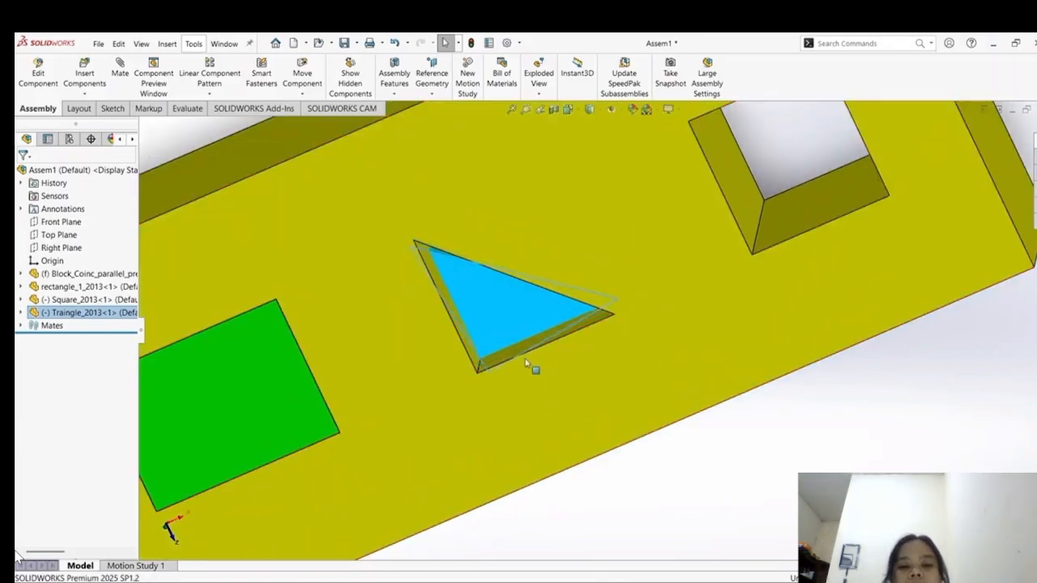
left_click_drag(530, 364, 547, 382)
Try to add a perpendicular mate between the triangular pocket's side face and an edge of the triangular part.
left_click(136, 82)
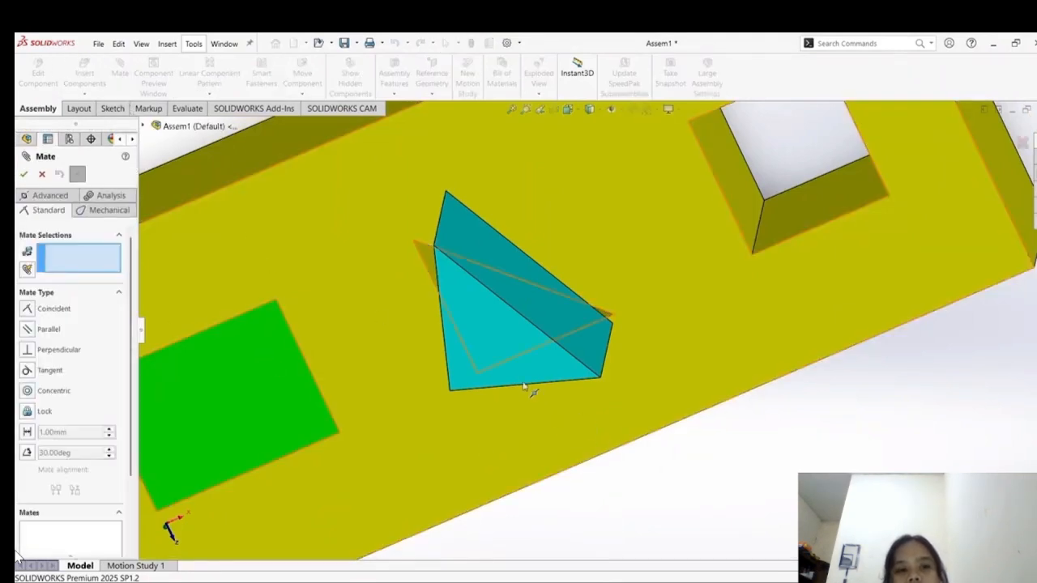
scroll(527, 387, "down", 3)
left_click(406, 220)
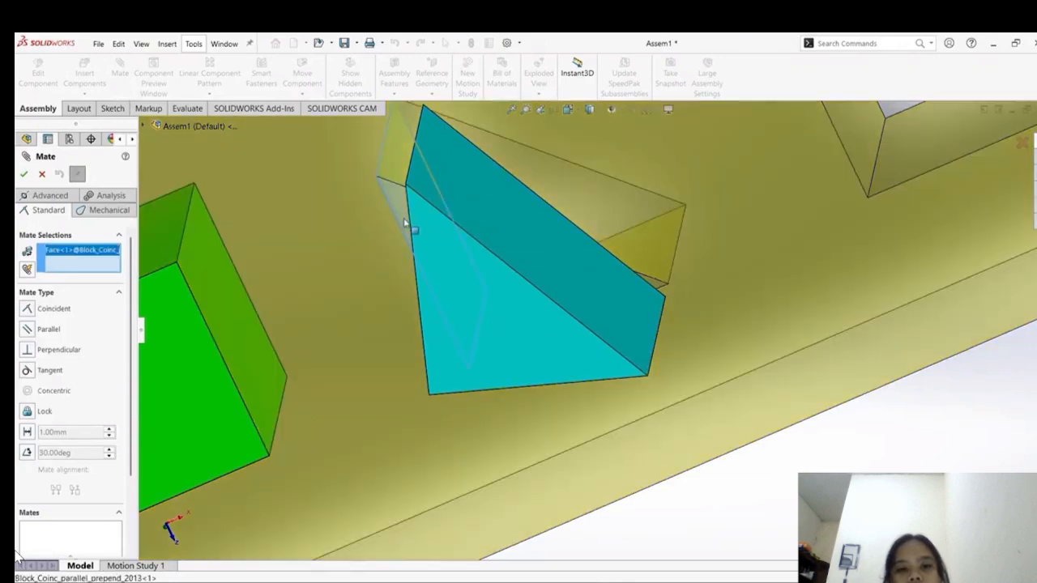
middle_click_drag(472, 419, 546, 410)
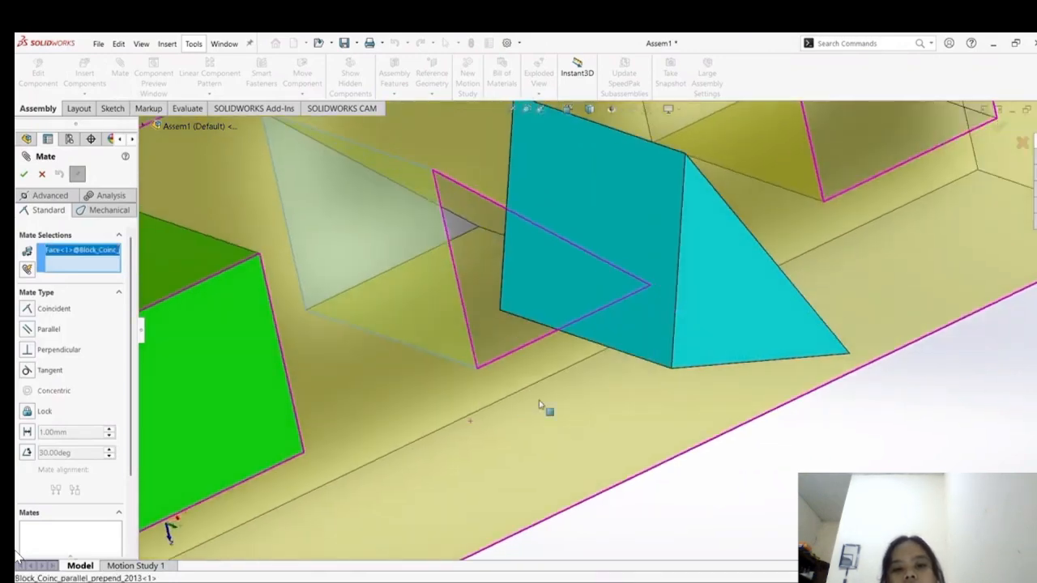
left_click(658, 365)
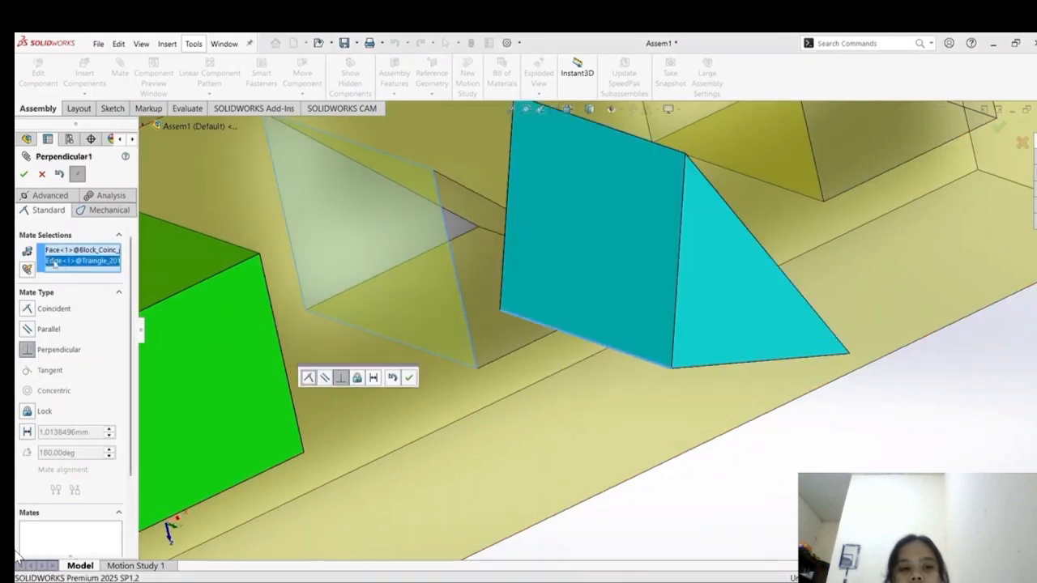
left_click(24, 173)
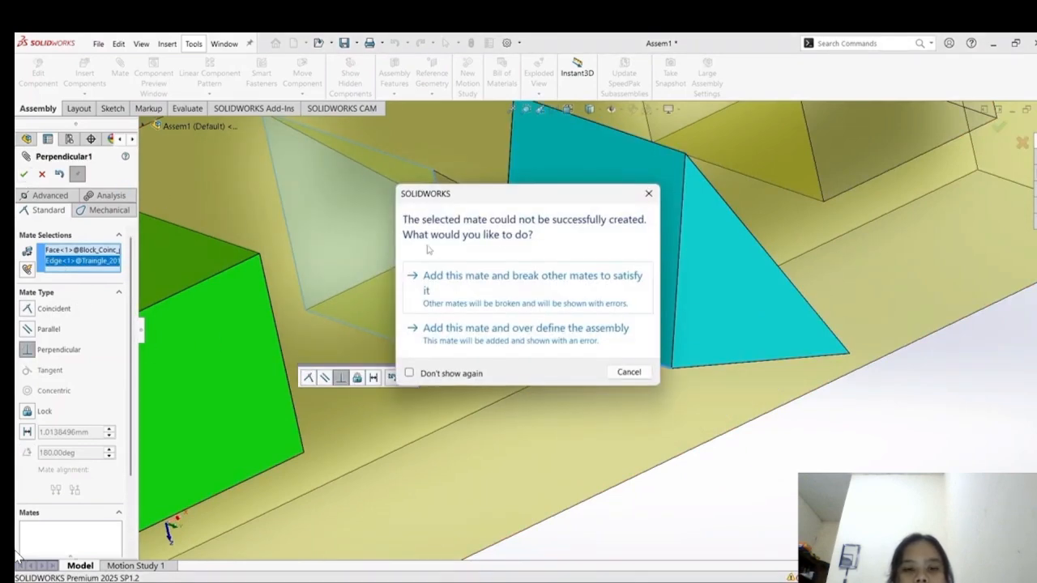
left_click(647, 194)
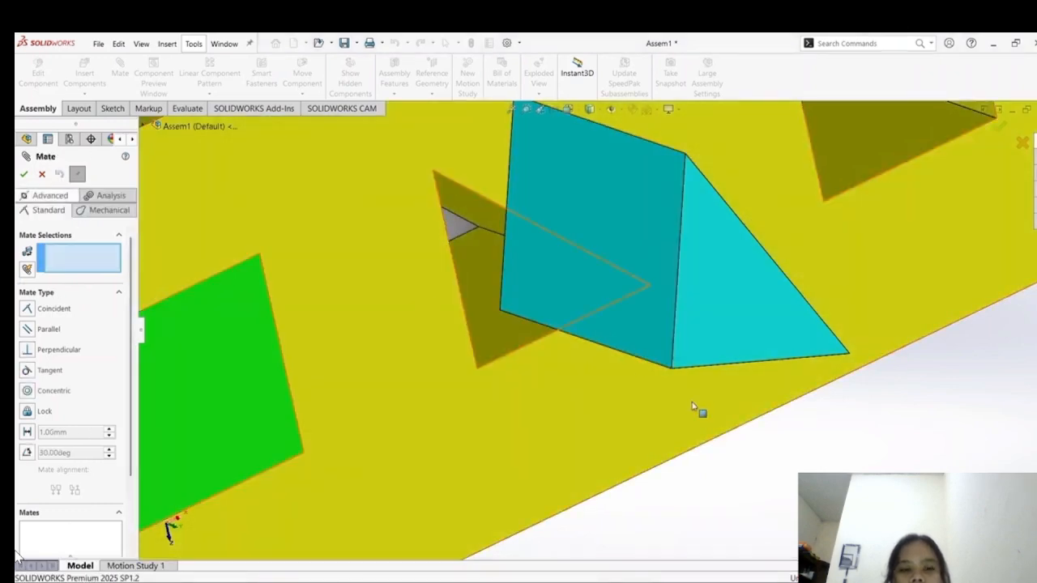
Add a coincident mate between the triangular part's right-angle corner edge and the short side face of the triangular pocket.
scroll(579, 308, "up", 2)
scroll(734, 409, "down", 1)
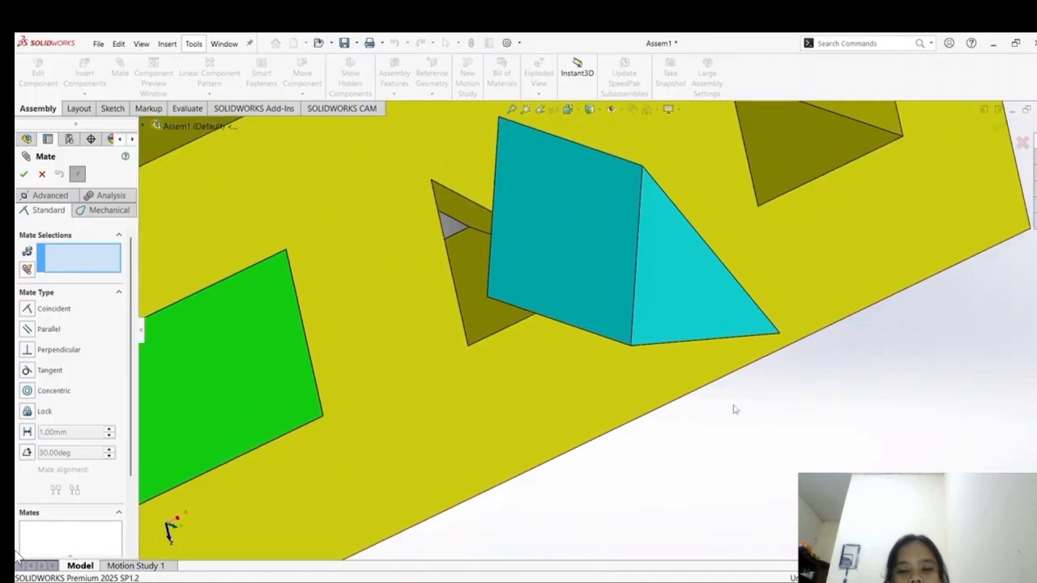
middle_click_drag(790, 455, 757, 462)
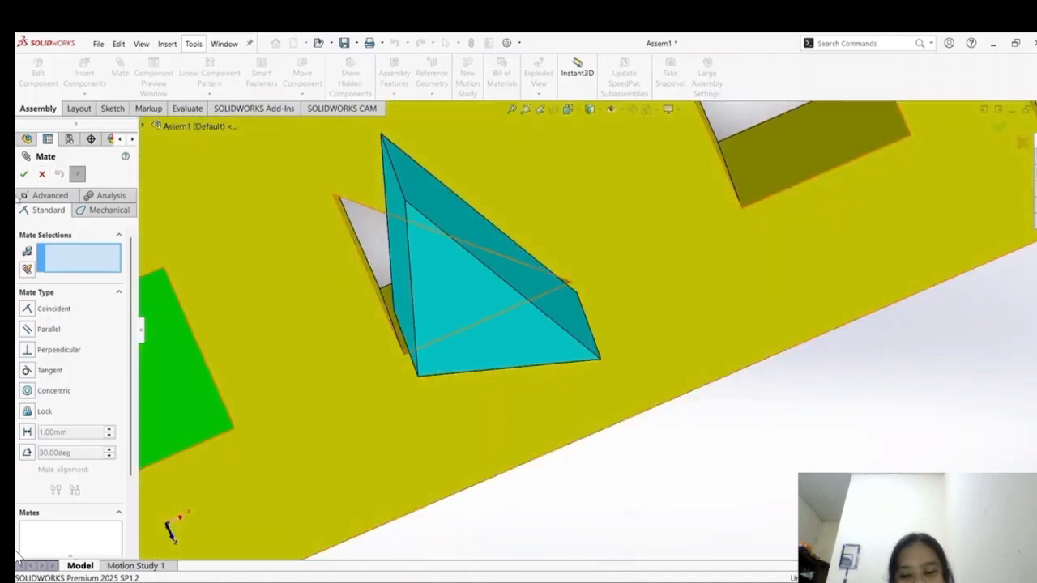
scroll(446, 275, "up", 2)
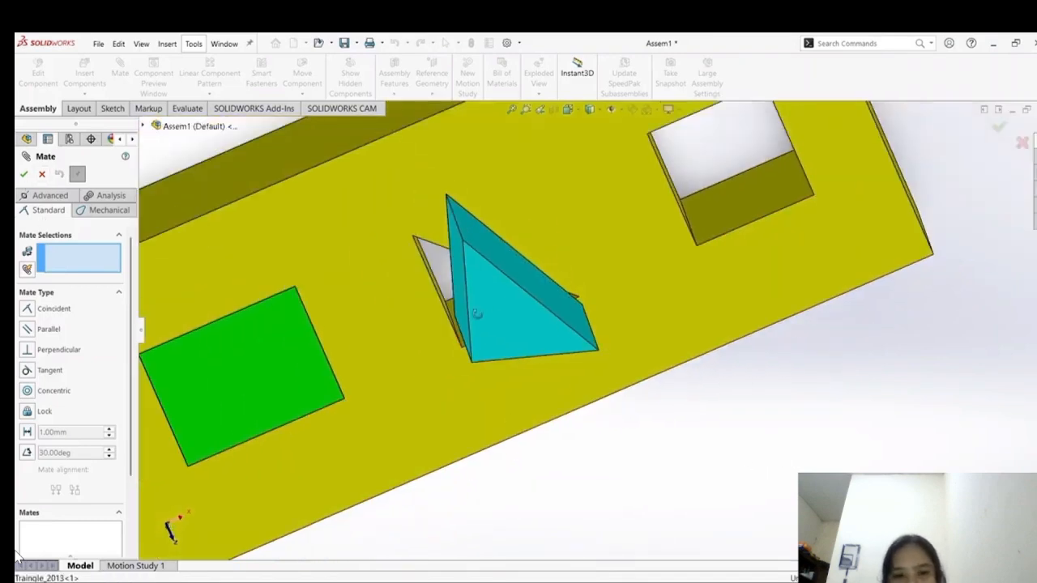
scroll(449, 267, "down", 5)
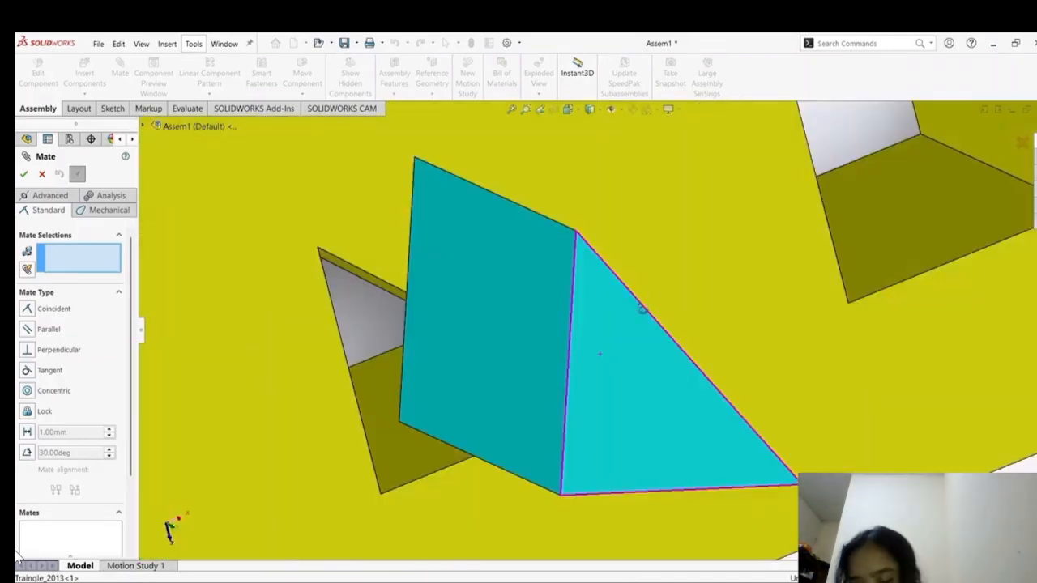
middle_click_drag(642, 309, 563, 343)
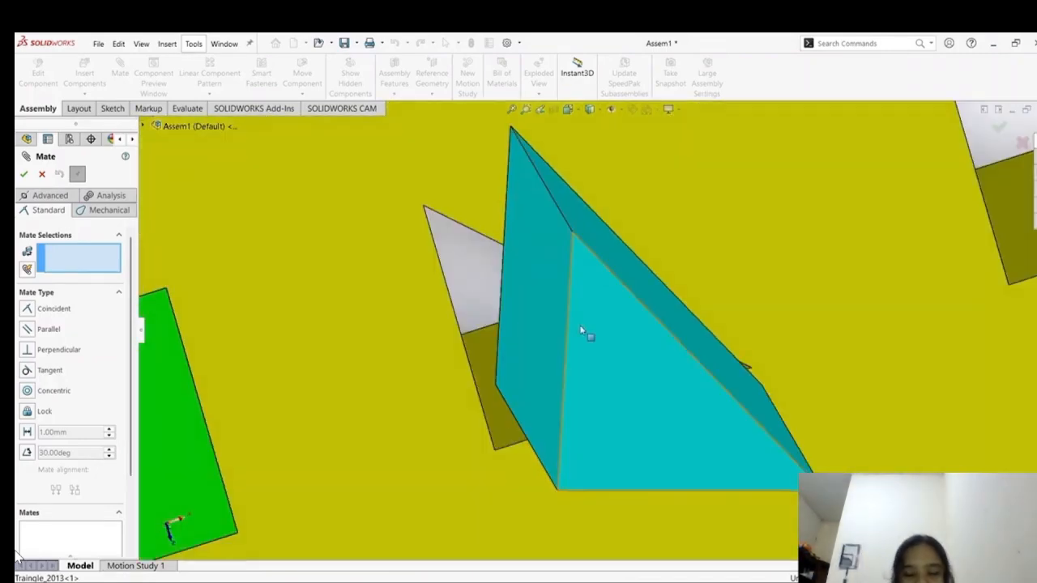
left_click(556, 468)
middle_click_drag(568, 396, 556, 405)
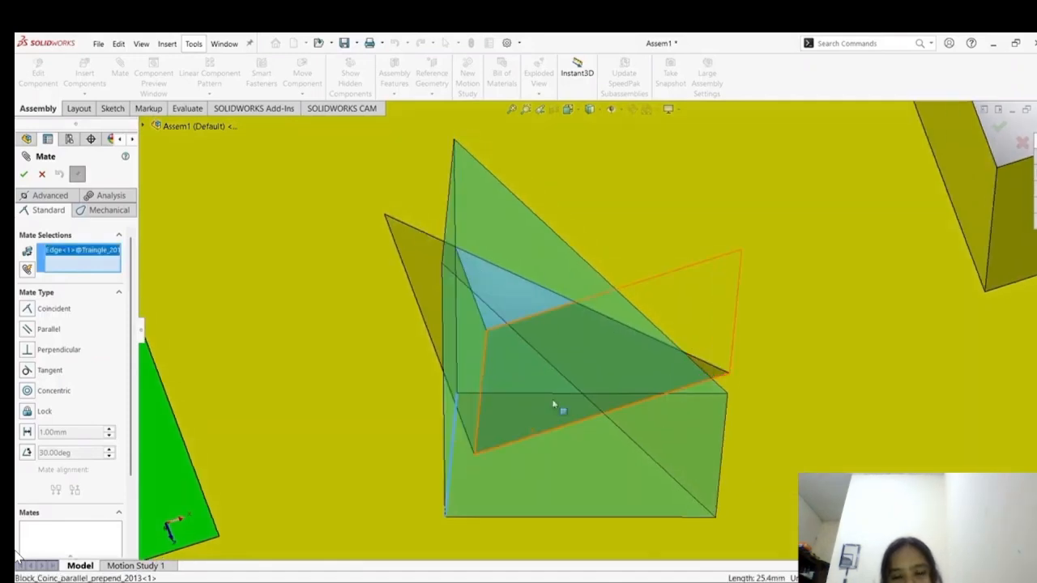
left_click(423, 278)
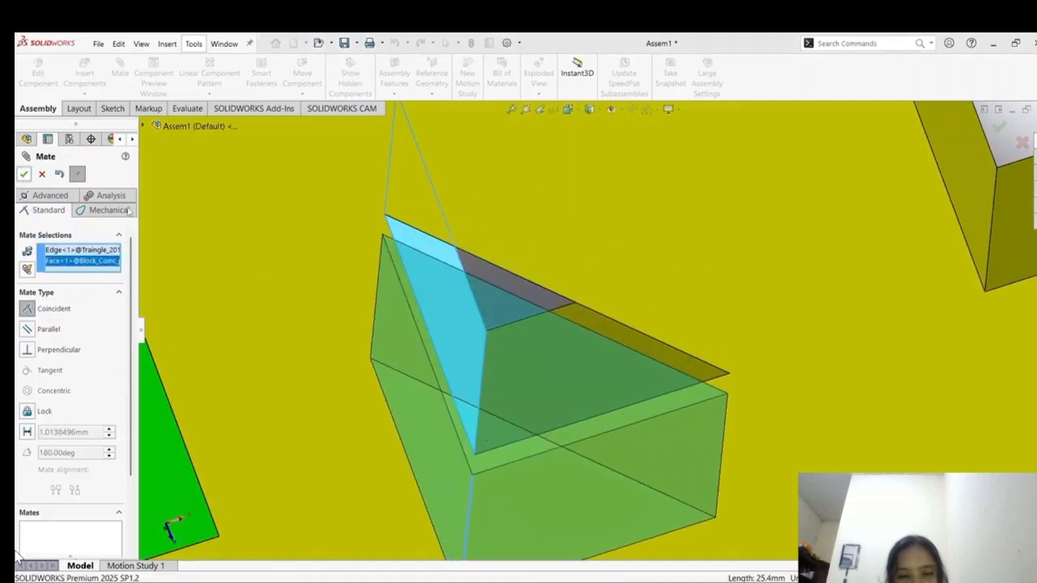
left_click(23, 174)
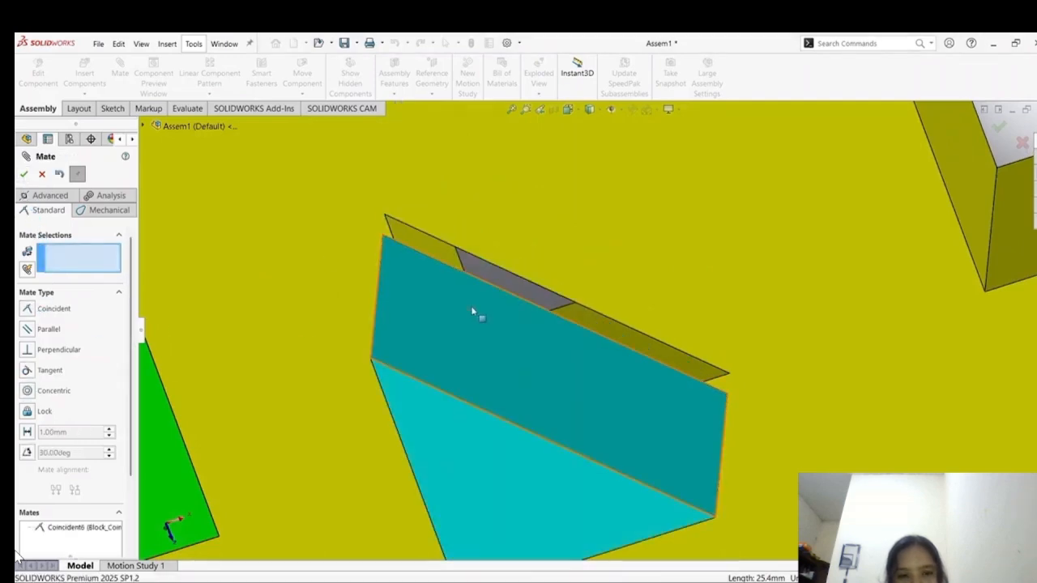
left_click(25, 178)
Slide the aligned triangular part along its pocket to test its remaining movement.
scroll(548, 394, "up", 2)
left_click_drag(549, 363, 343, 314)
scroll(464, 389, "down", 3)
scroll(729, 475, "up", 5)
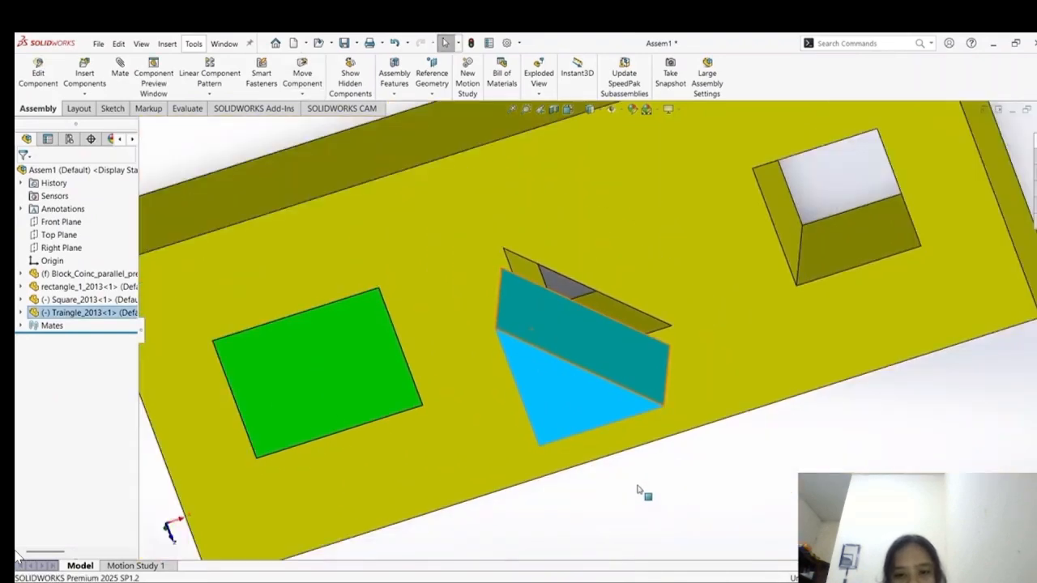
left_click_drag(568, 331, 559, 403)
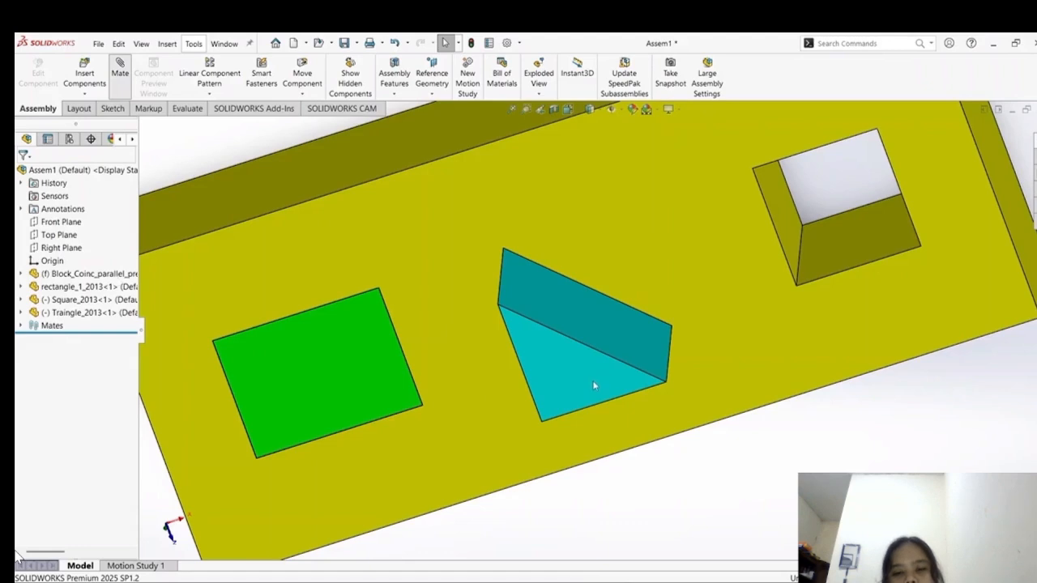
Add a coincident mate between the triangular part's end face and the block's pocketed face so they sit flush.
left_click(572, 378)
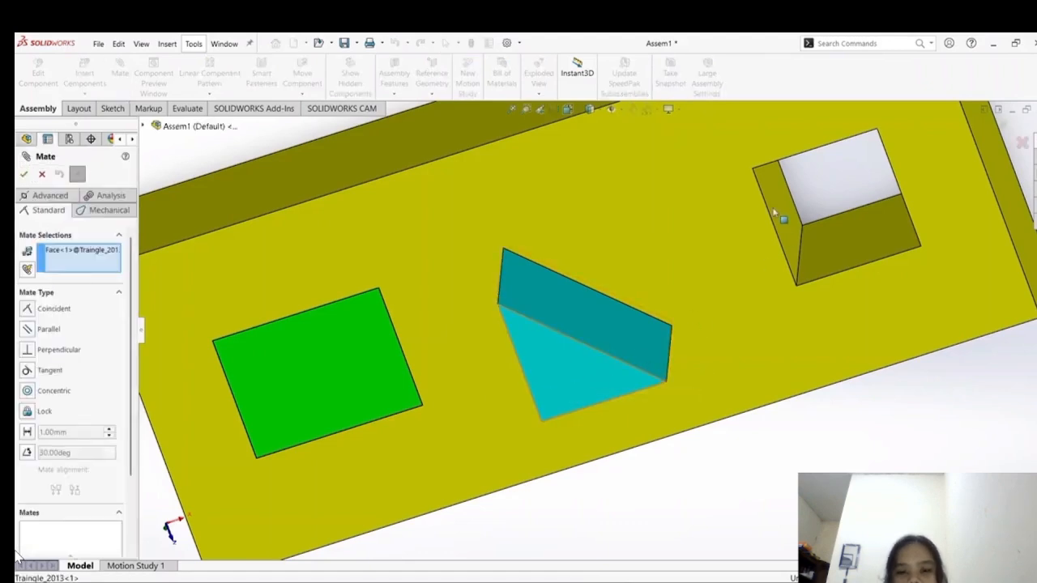
left_click(691, 191)
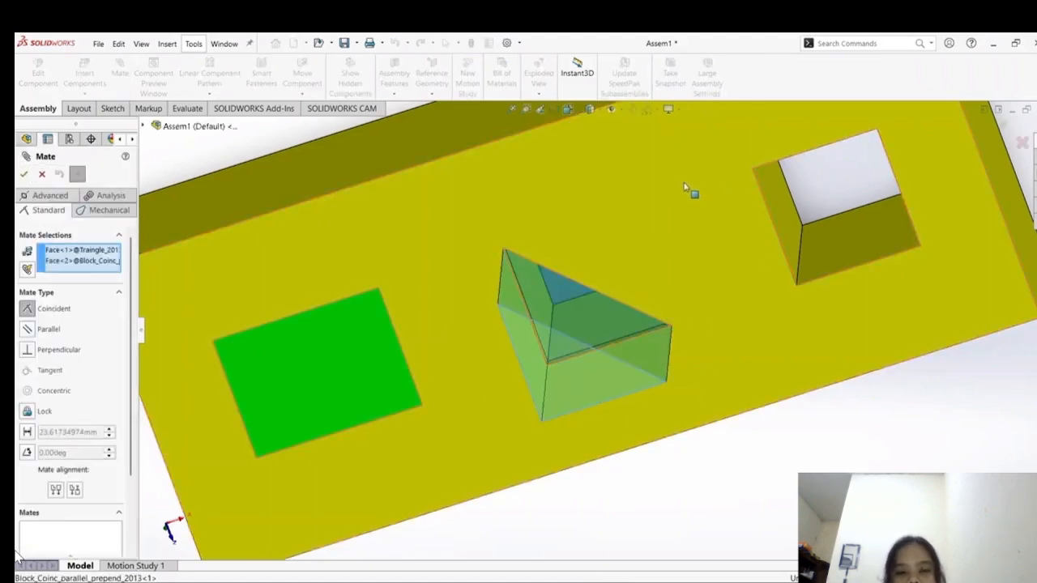
left_click(24, 176)
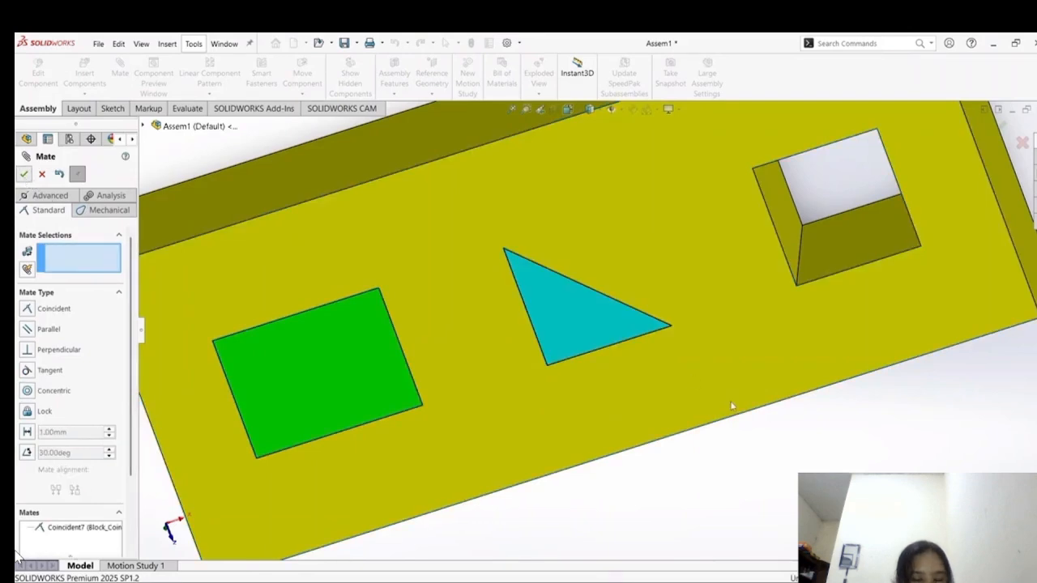
Test whether the fully mated triangular part can still be moved out of its pocket.
scroll(564, 338, "up", 2)
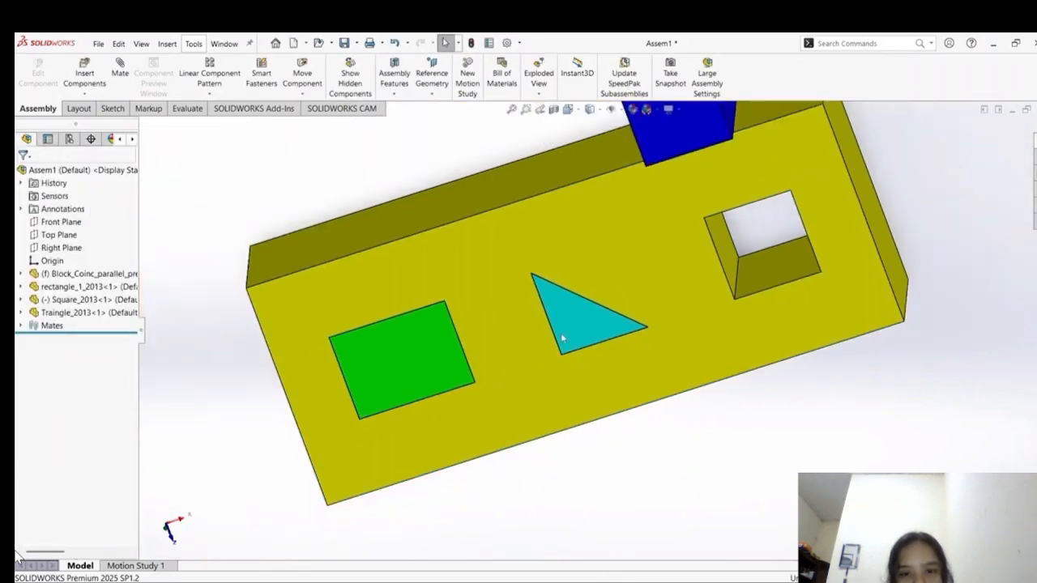
left_click_drag(592, 338, 560, 330)
left_click(668, 443)
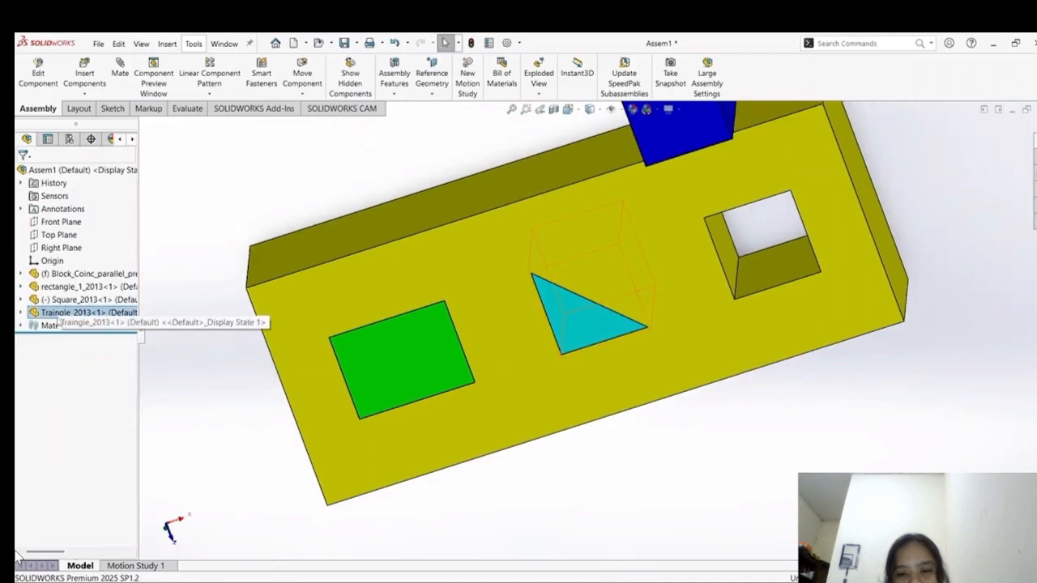
middle_click_drag(668, 443, 662, 200)
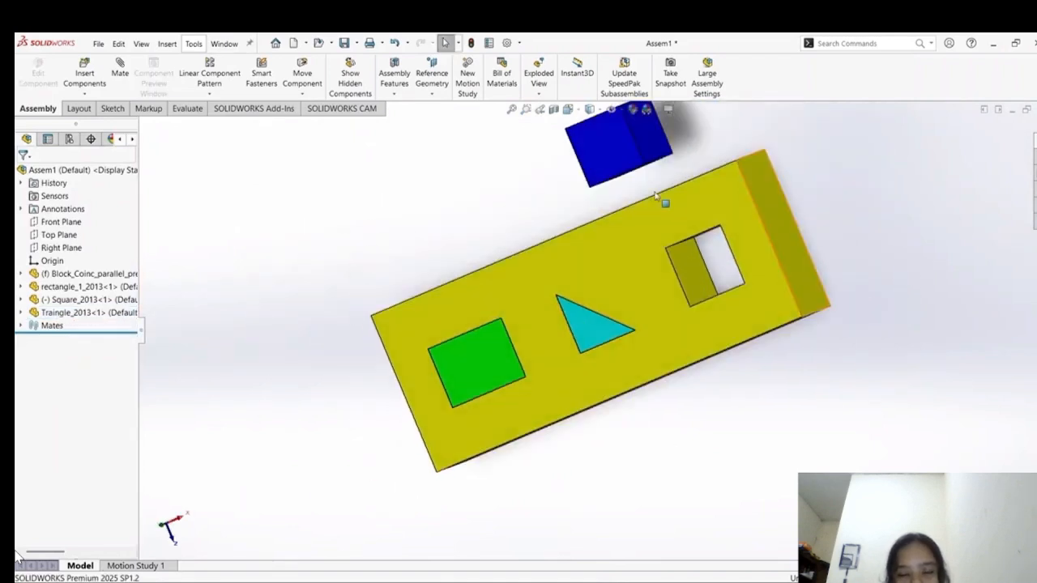
Move the blue square part to the opposite side of the yellow block, close to the square pocket.
left_click_drag(942, 251, 1009, 454)
scroll(891, 357, "up", 2)
scroll(859, 331, "down", 2)
left_click(776, 347)
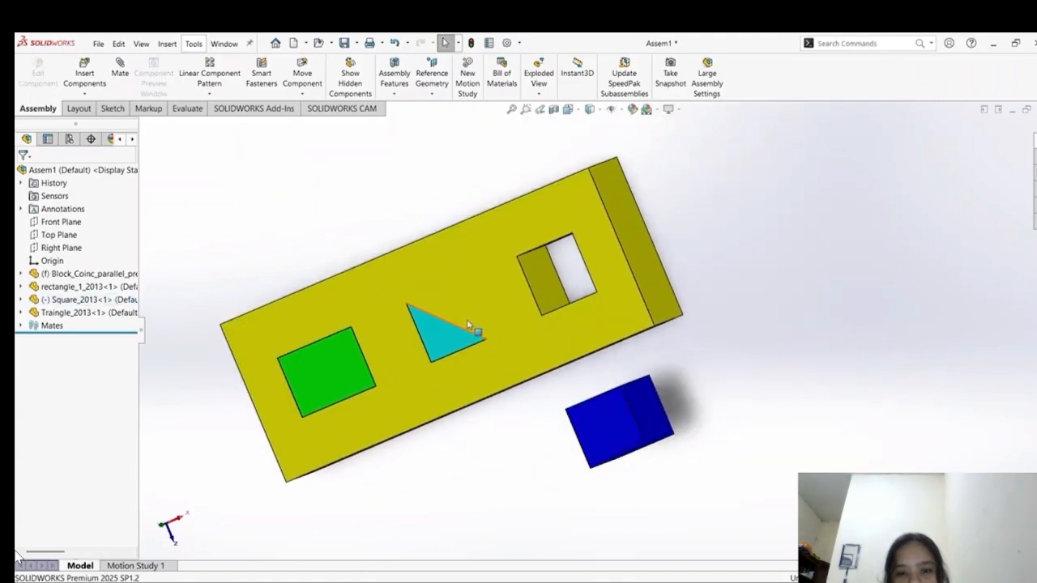
scroll(667, 456, "down", 2)
left_click_drag(605, 425, 609, 379)
left_click(723, 306)
scroll(559, 287, "up", 2)
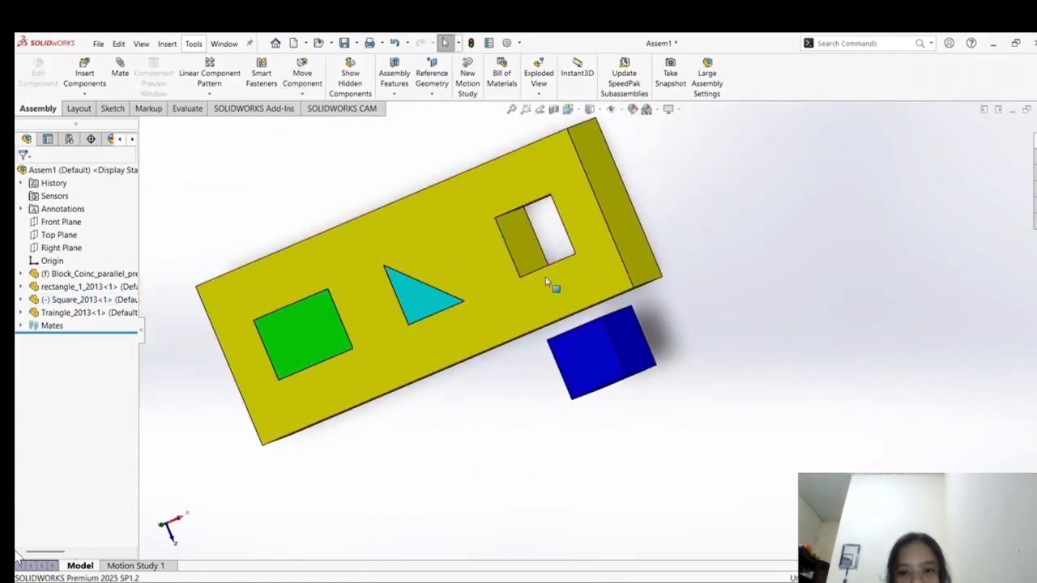
middle_click_drag(660, 237, 684, 242)
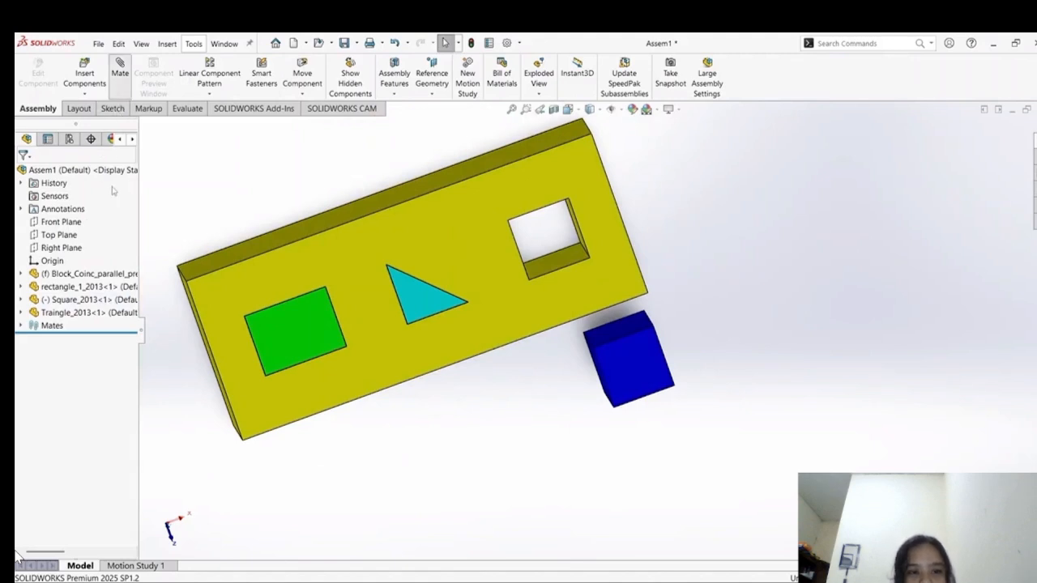
Add a coincident mate between the blue square part's end face and the yellow block's pocketed face.
left_click(655, 372)
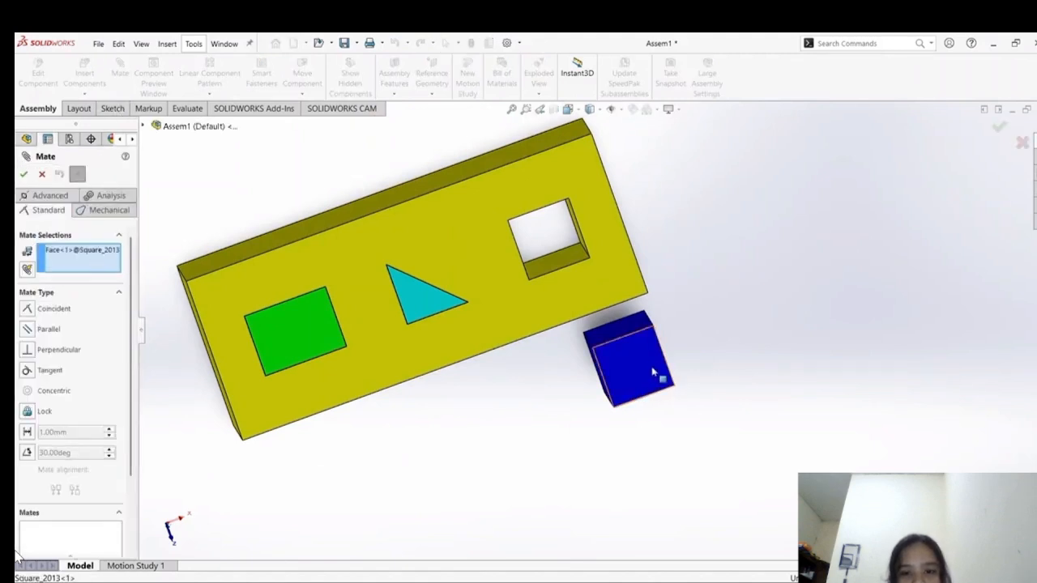
left_click(485, 237)
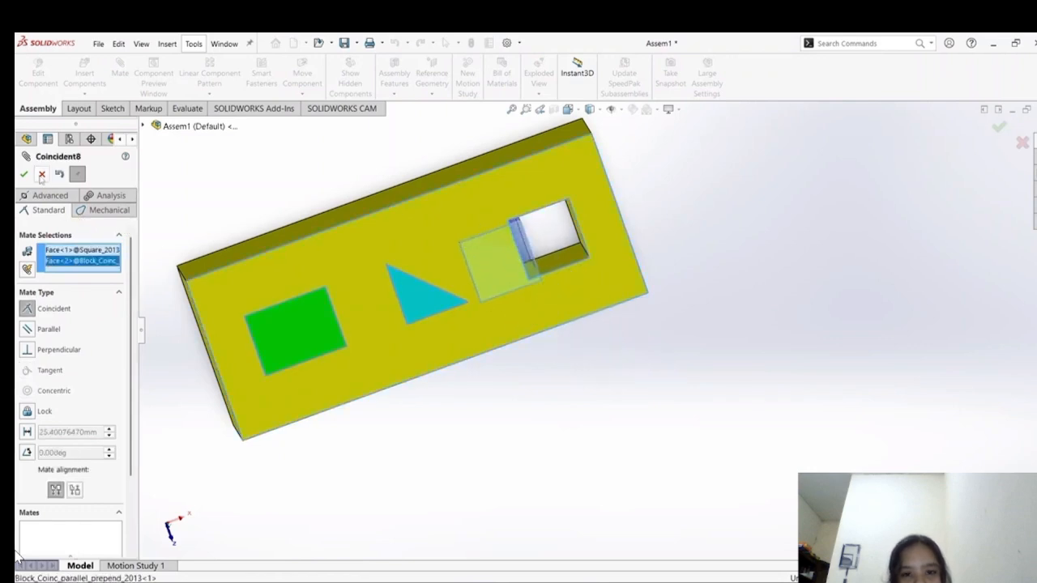
left_click(24, 175)
scroll(534, 239, "up", 5)
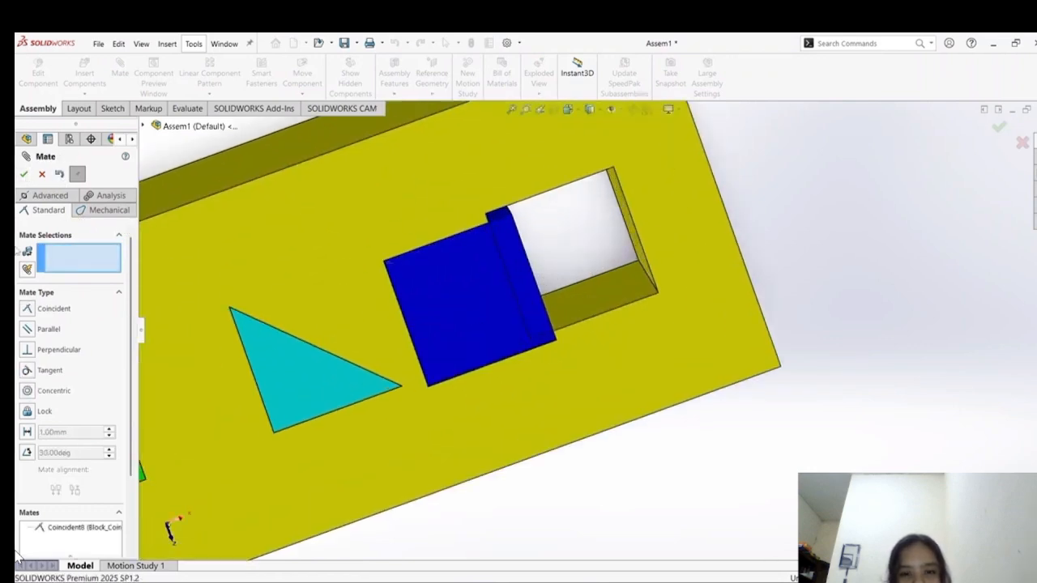
left_click(24, 175)
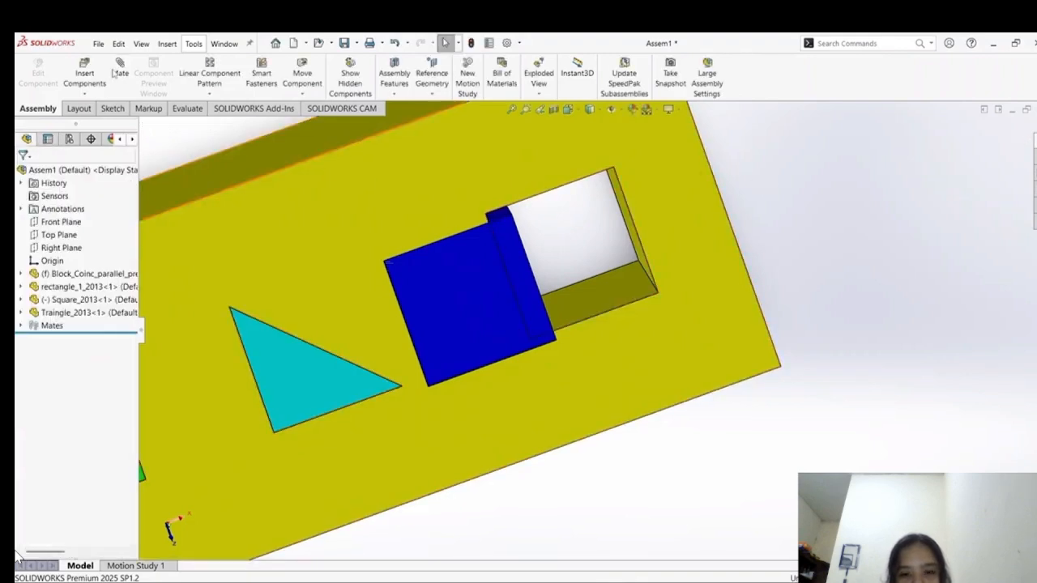
Add a coincident mate between the square part's upper-right corner vertex and the matching corner of the square pocket.
left_click(116, 71)
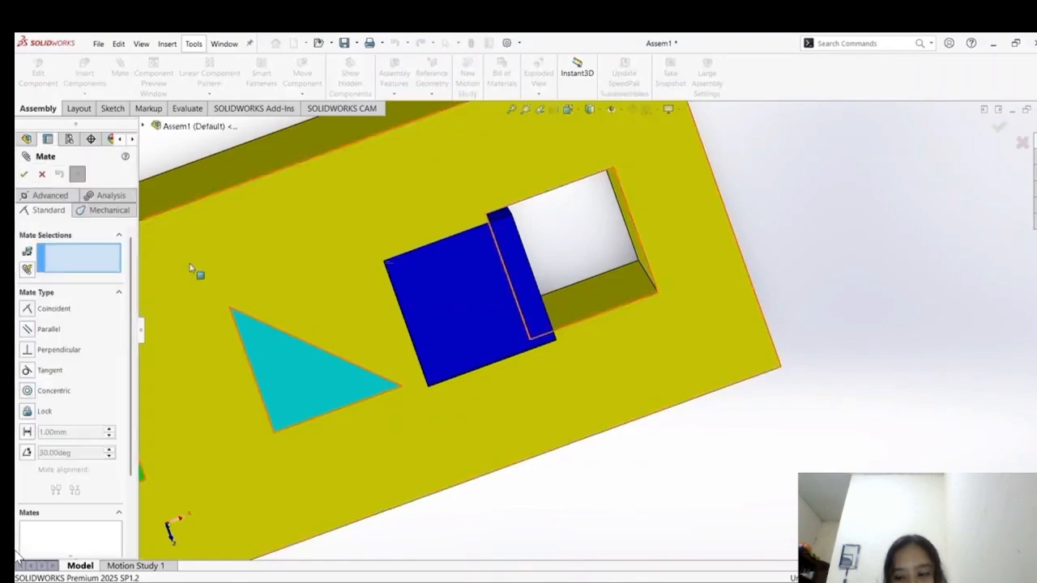
scroll(514, 227, "down", 3)
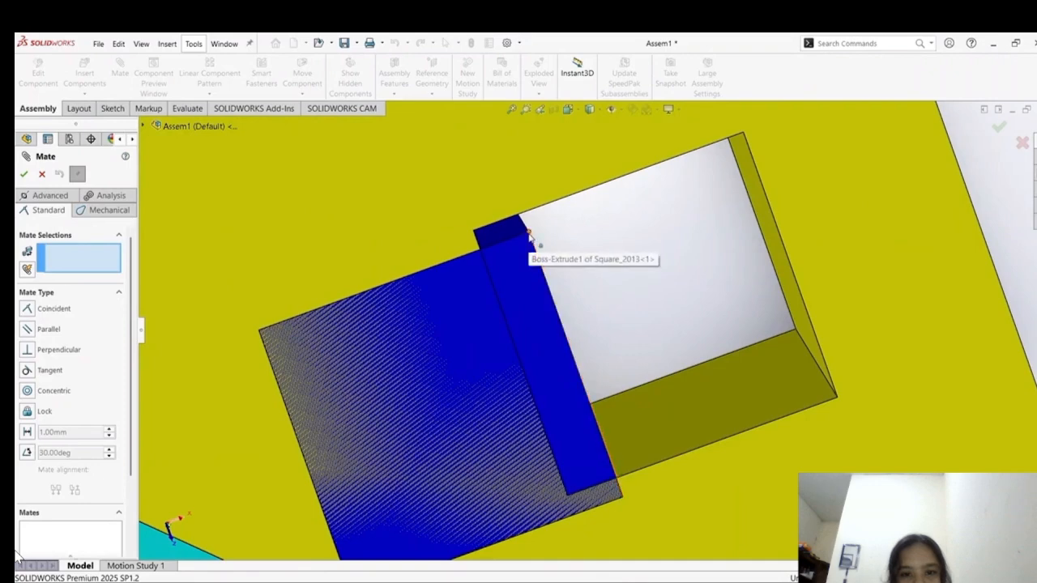
left_click(527, 231)
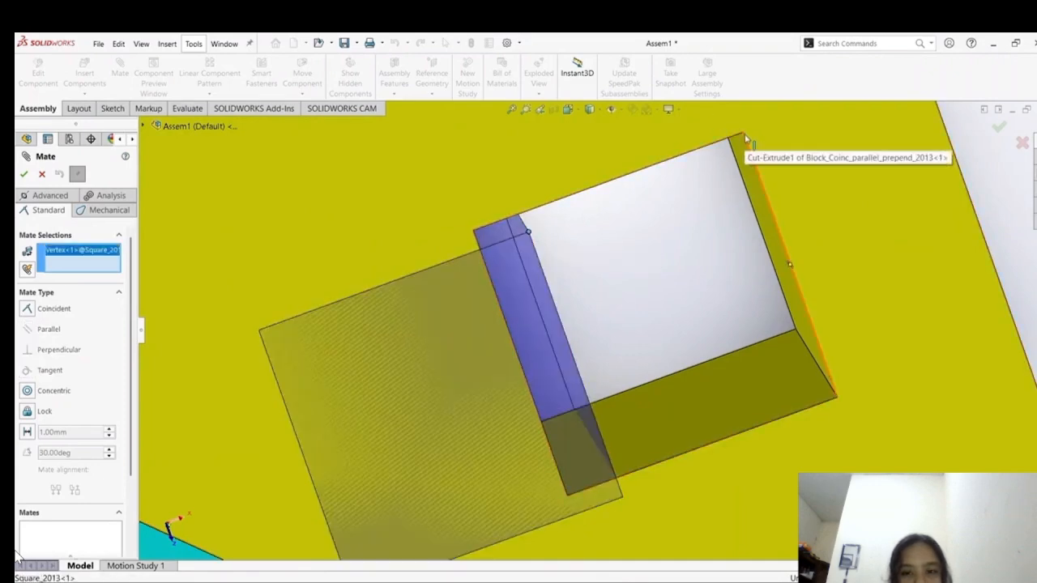
left_click(744, 135)
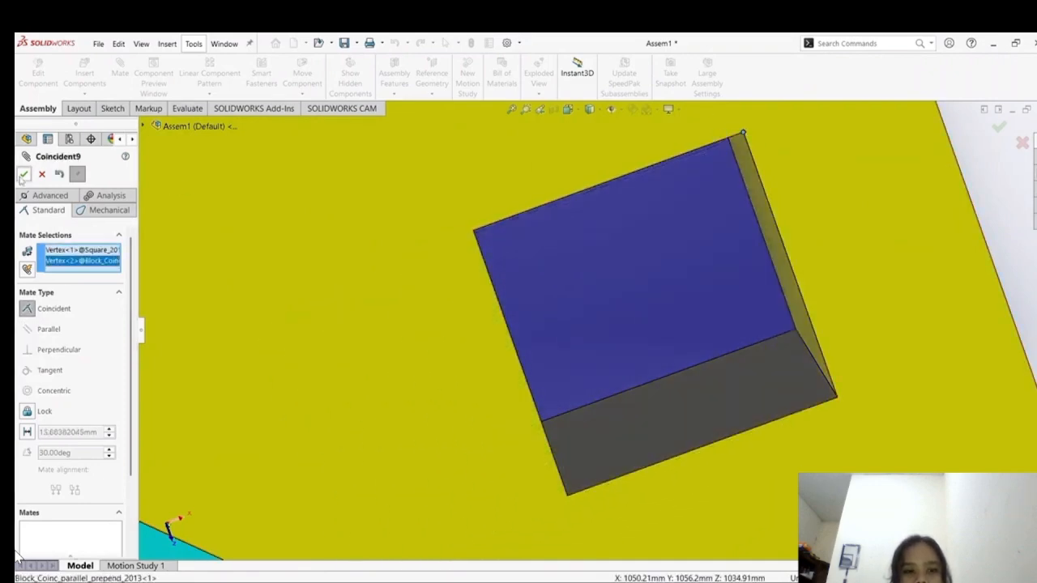
left_click(23, 175)
left_click(30, 177)
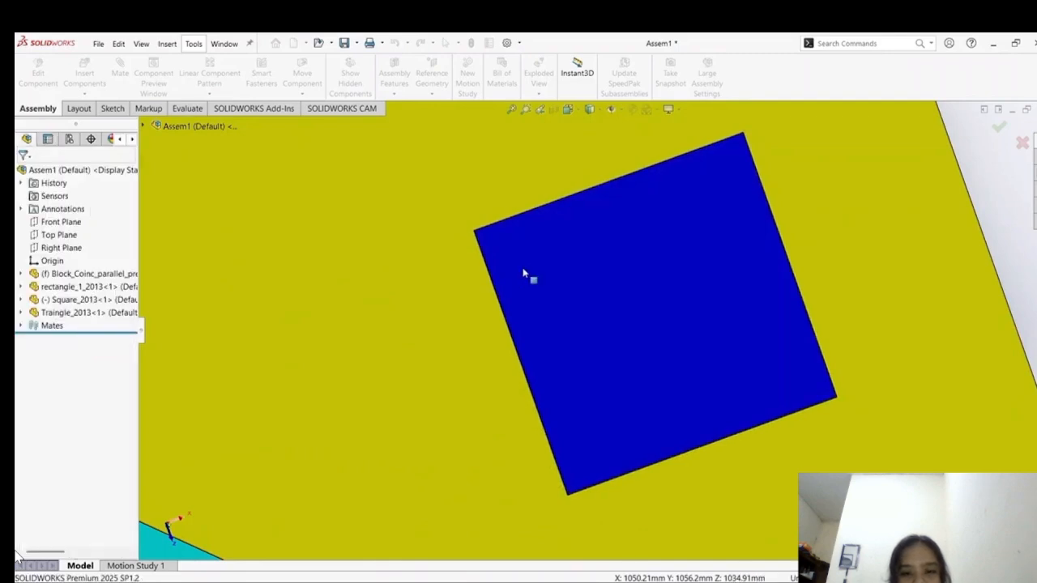
Swing the square part about its mated corner to test its remaining movement.
scroll(649, 367, "up", 1)
scroll(593, 367, "up", 2)
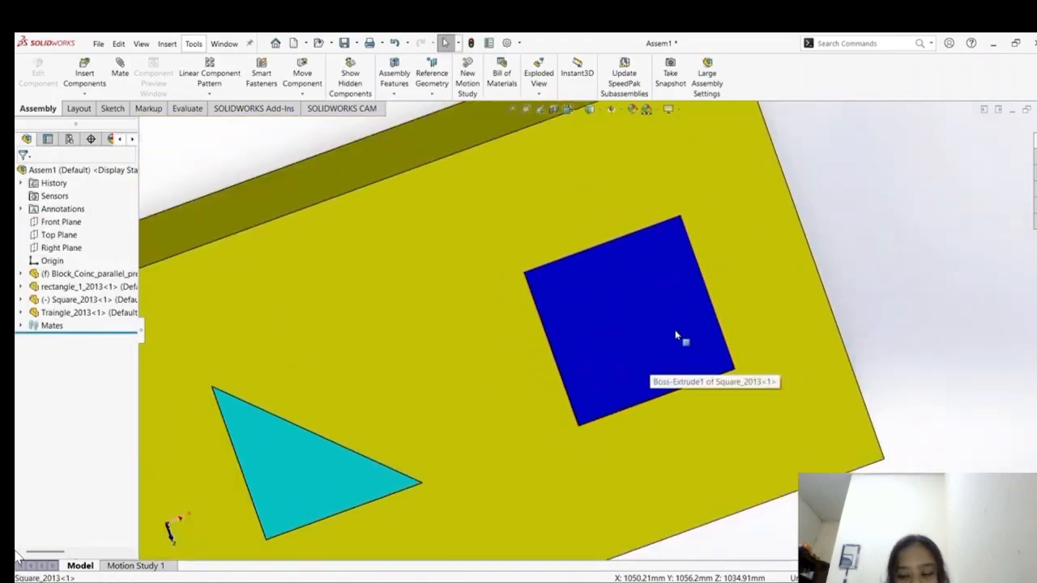
left_click(677, 335)
left_click_drag(676, 335, 653, 296)
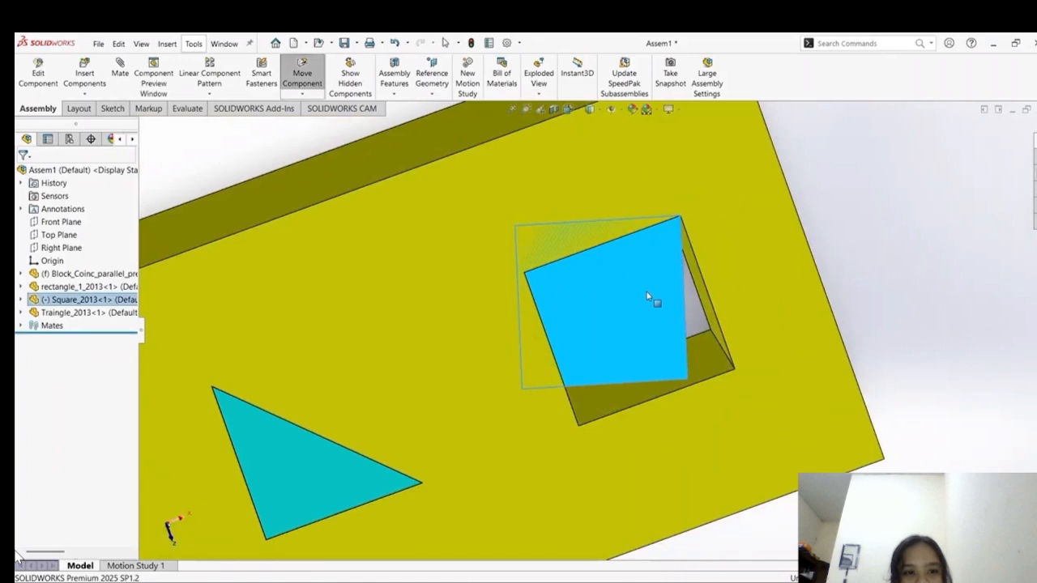
left_click(831, 220)
Add a coincident mate between the square part's lower-left corner vertex and the diagonally opposite pocket corner, and check the whole assembly.
left_click(119, 82)
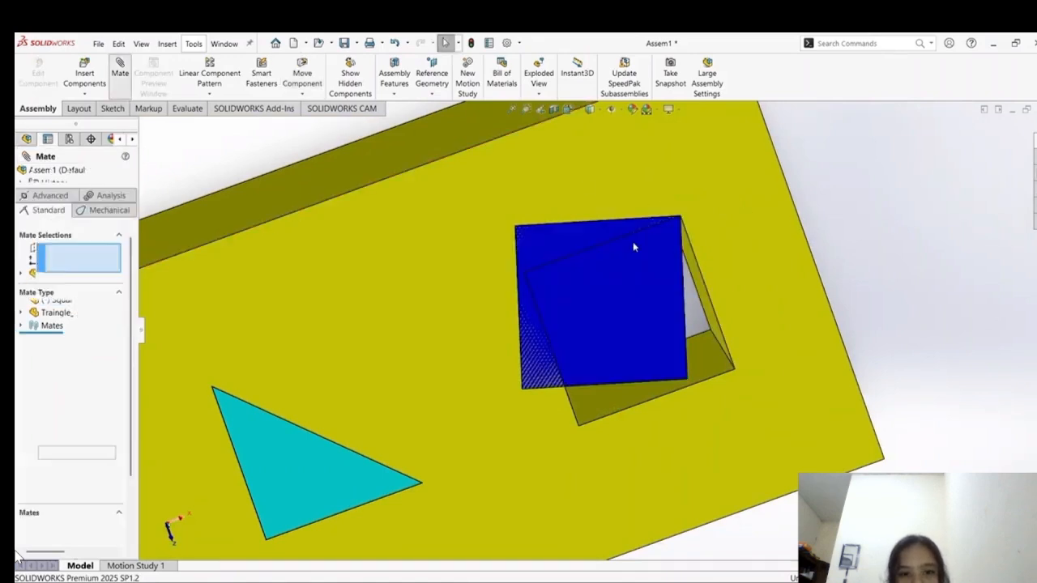
left_click(525, 390)
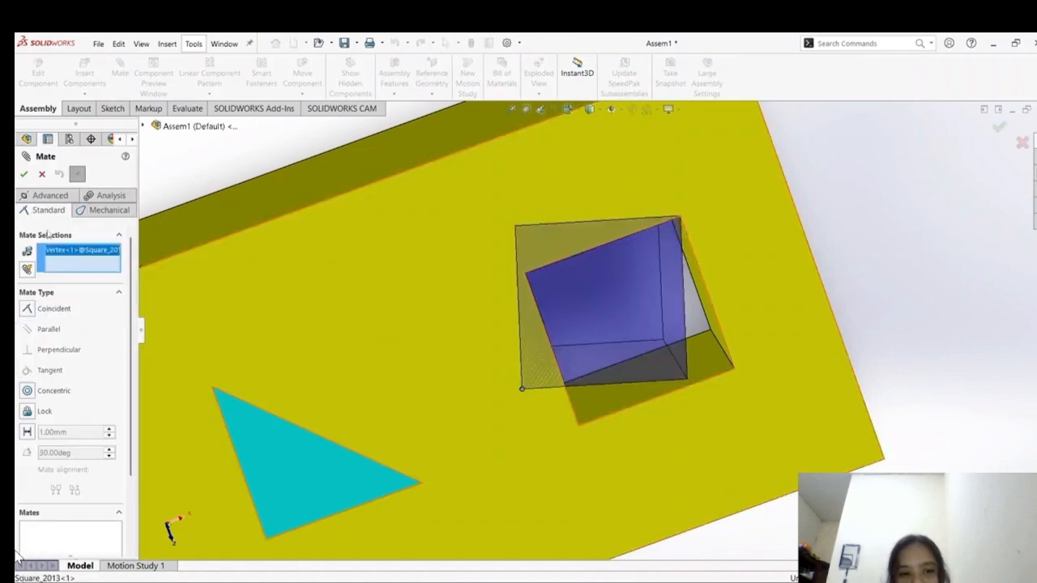
left_click(579, 424)
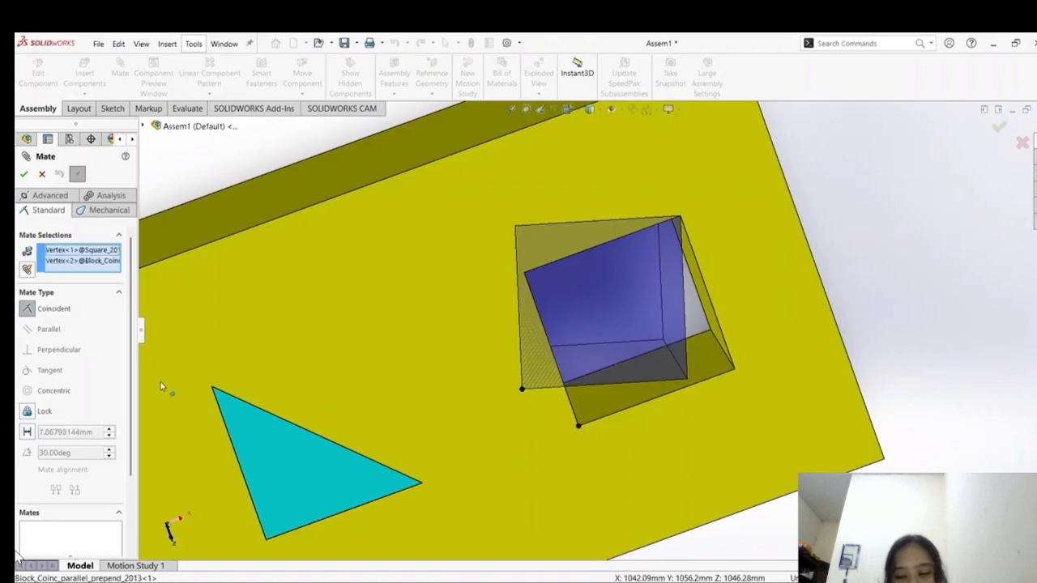
left_click(25, 175)
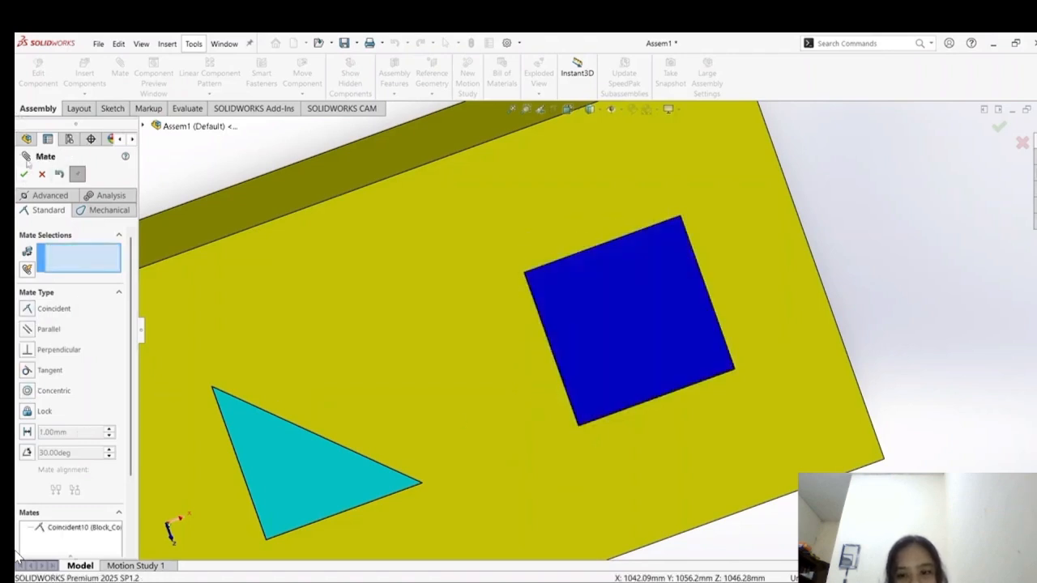
left_click(25, 176)
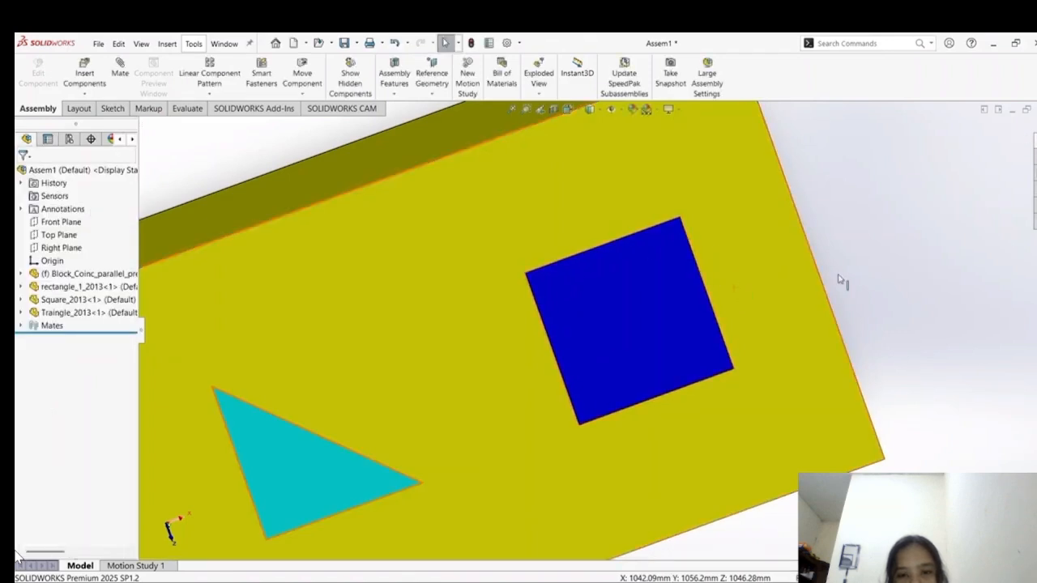
key("f")
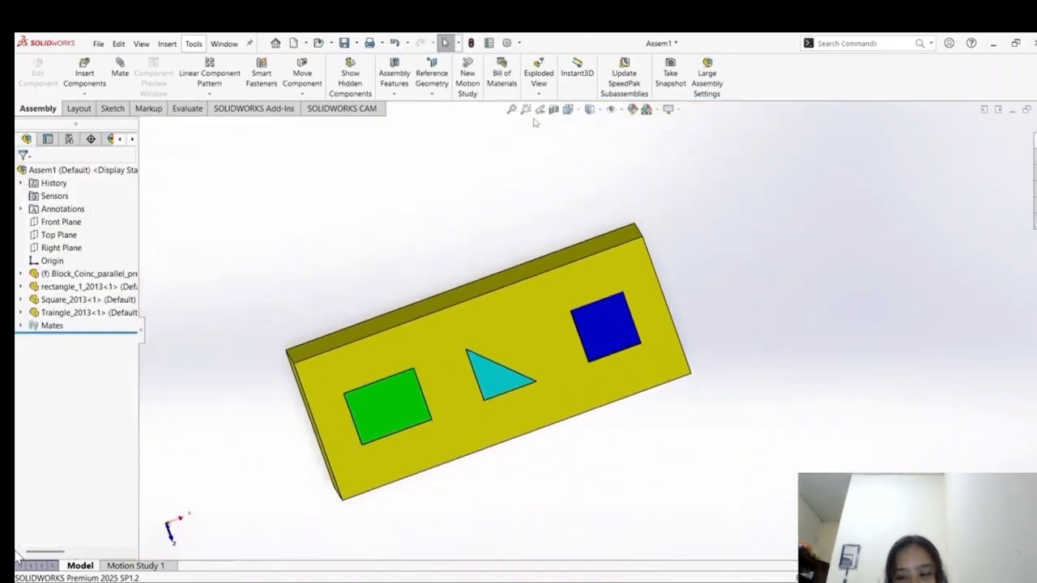
left_click(514, 112)
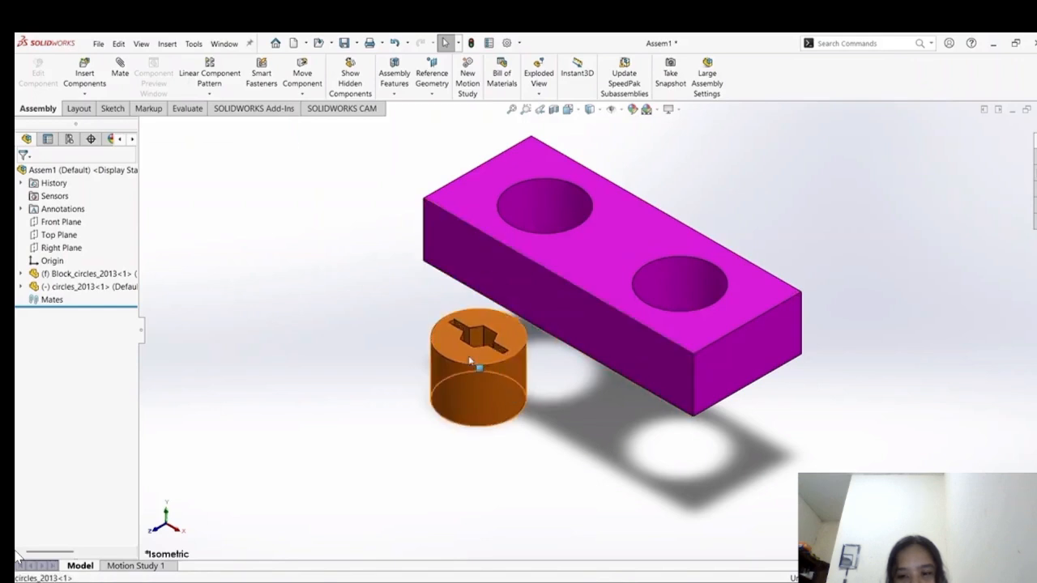
Move the orange cylinder away from the magenta block so it stands clear beside it.
left_click_drag(475, 359, 391, 341)
left_click(523, 388)
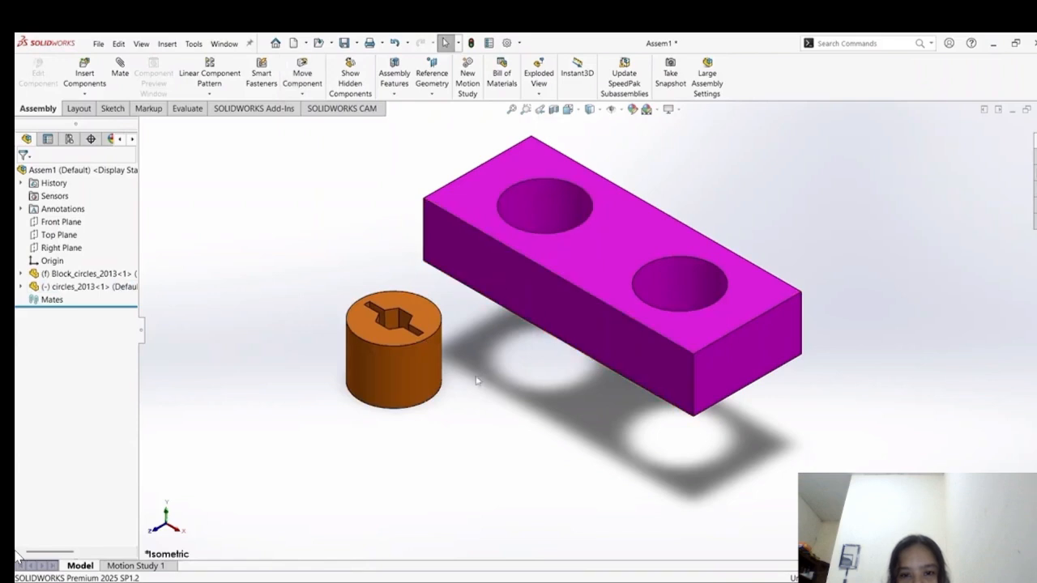
left_click_drag(389, 366, 427, 352)
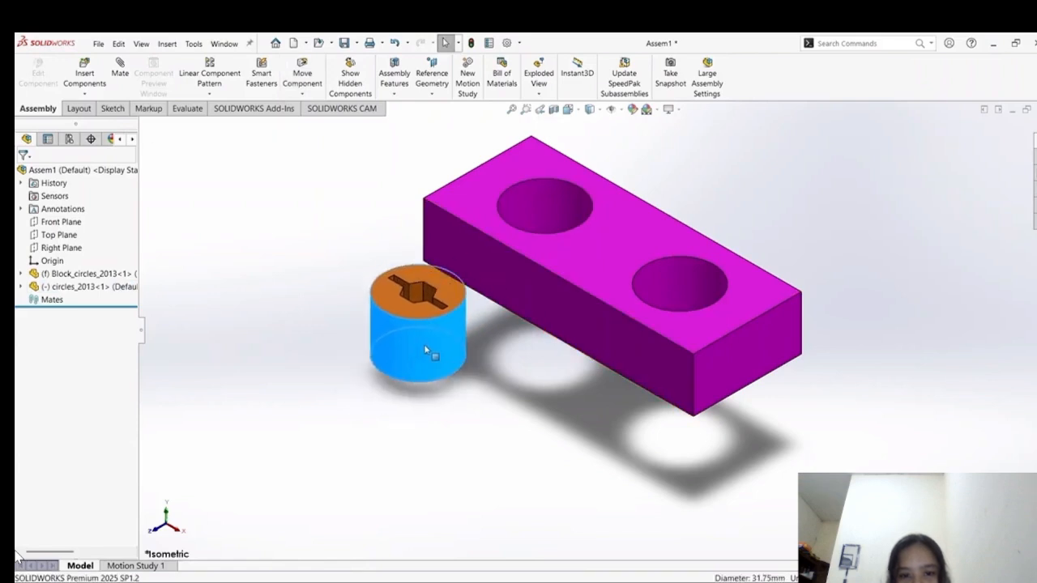
left_click(484, 411)
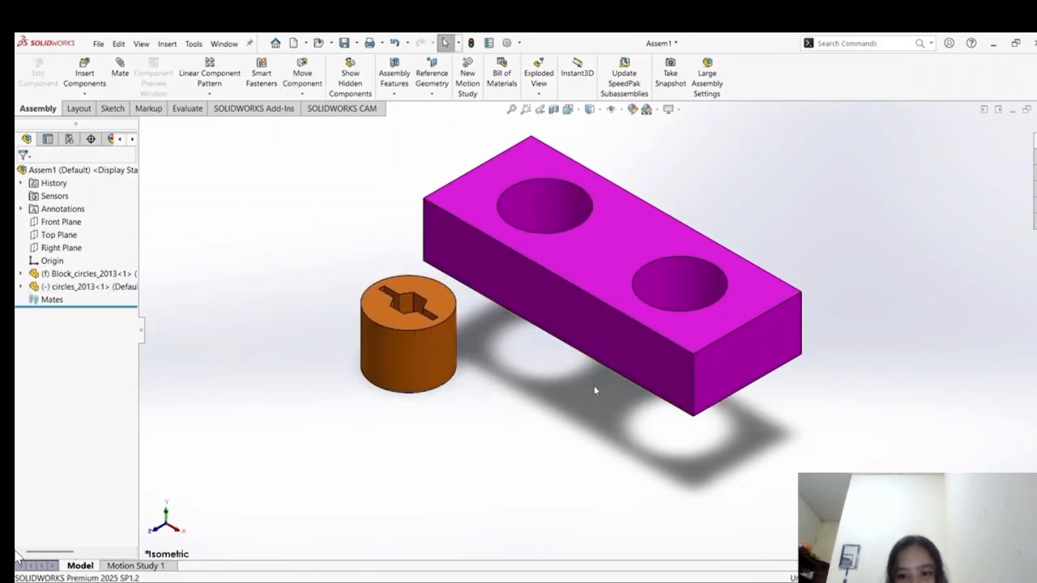
left_click(432, 369)
left_click(505, 388)
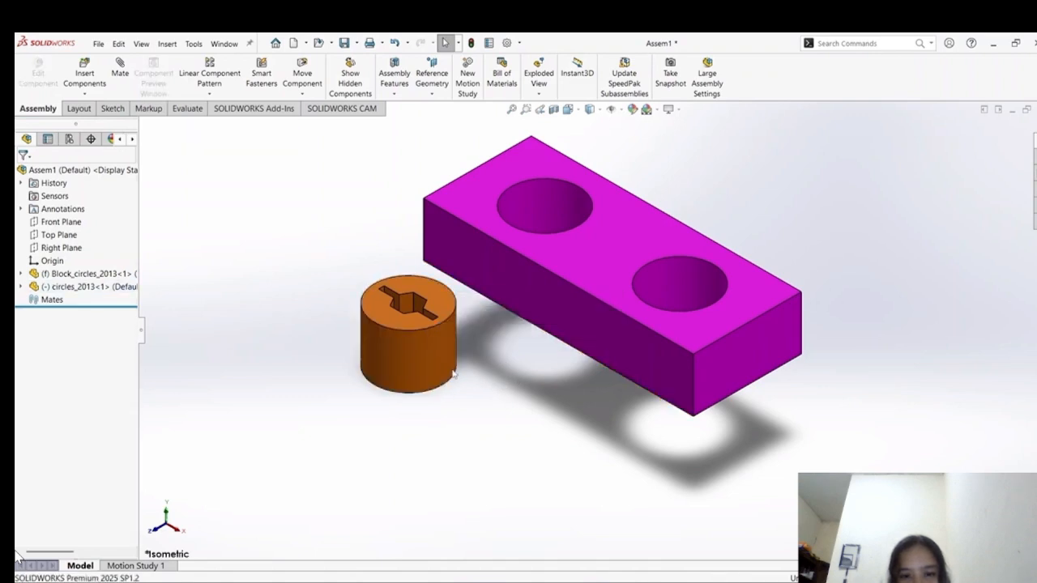
Copy the orange cylinder within the assembly, placing the second instance in front of the magenta block.
left_click_drag(438, 367, 538, 404, "ctrl")
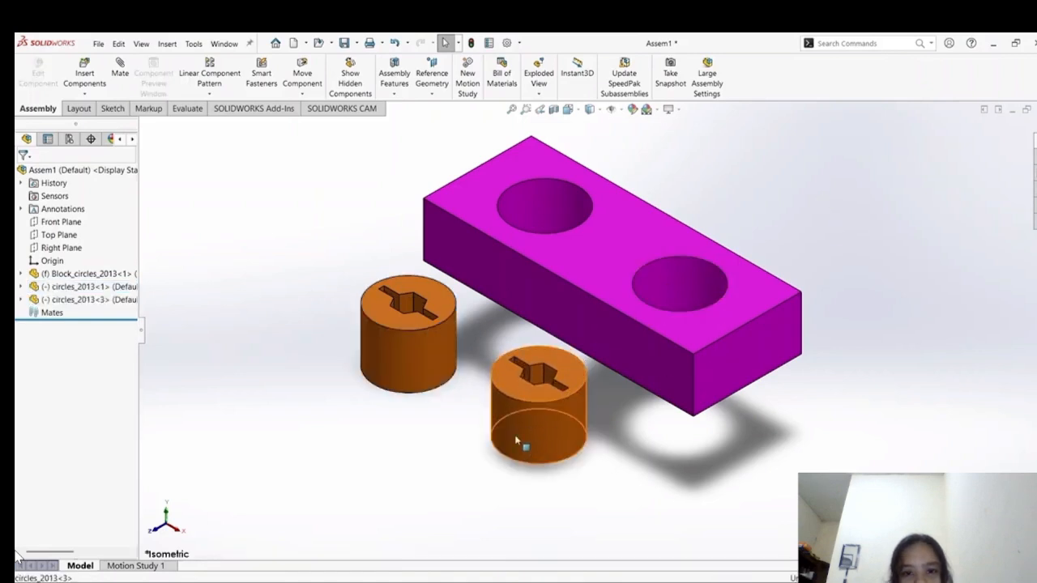
left_click(516, 440)
left_click(785, 196)
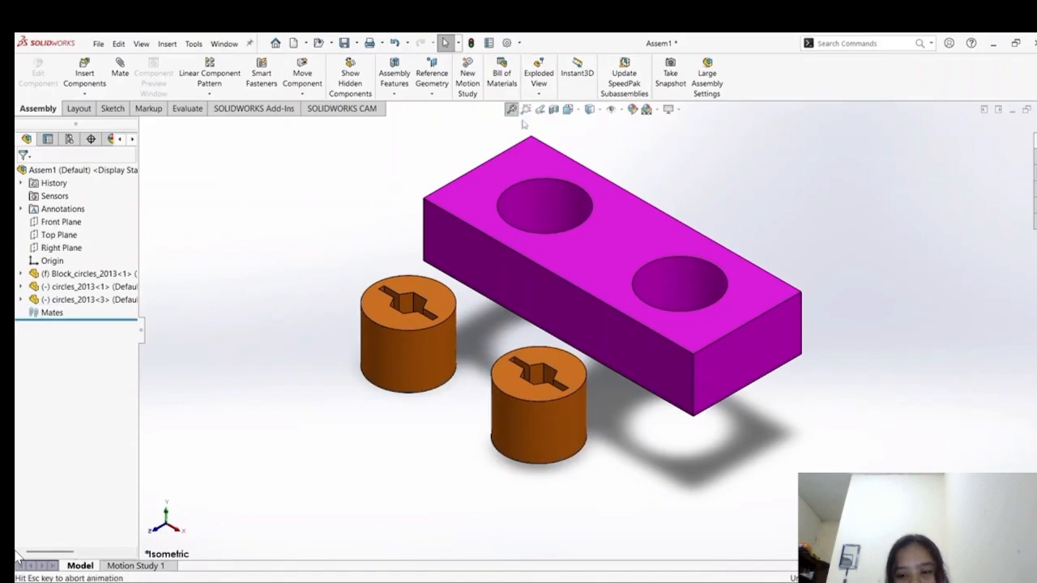
Add a concentric mate between the first orange cylinder's outer face and the inner face of the block's rear hole.
scroll(796, 309, "up", 2)
scroll(732, 276, "up", 1)
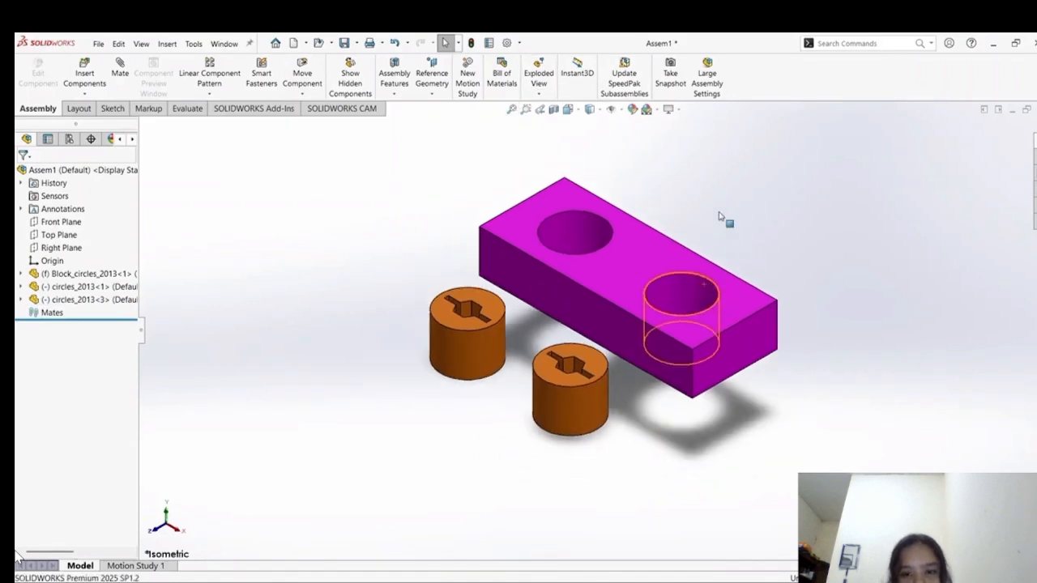
scroll(723, 217, "down", 1)
middle_click_drag(690, 194, 688, 246)
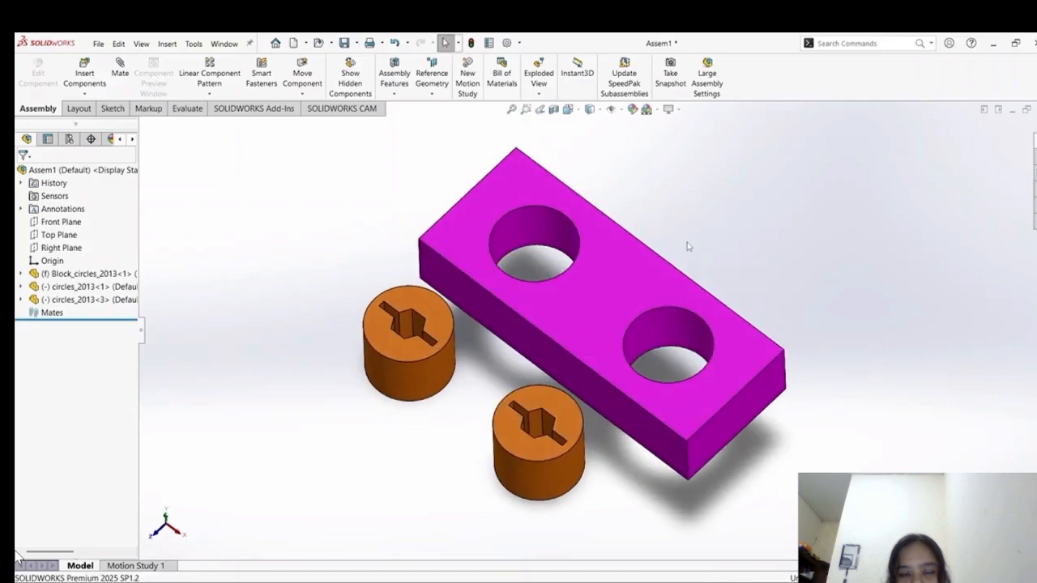
scroll(511, 345, "down", 1)
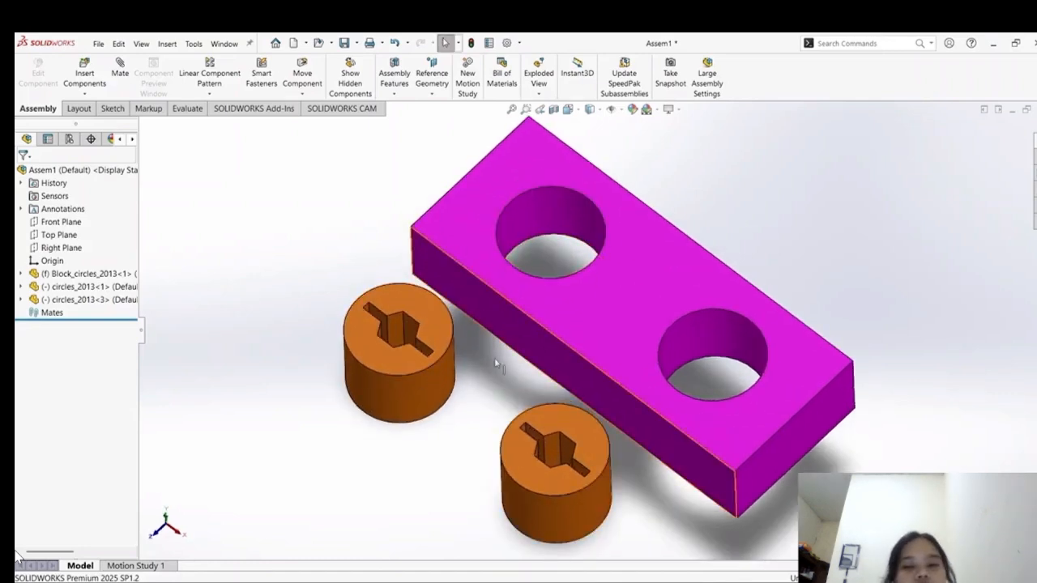
left_click(119, 75)
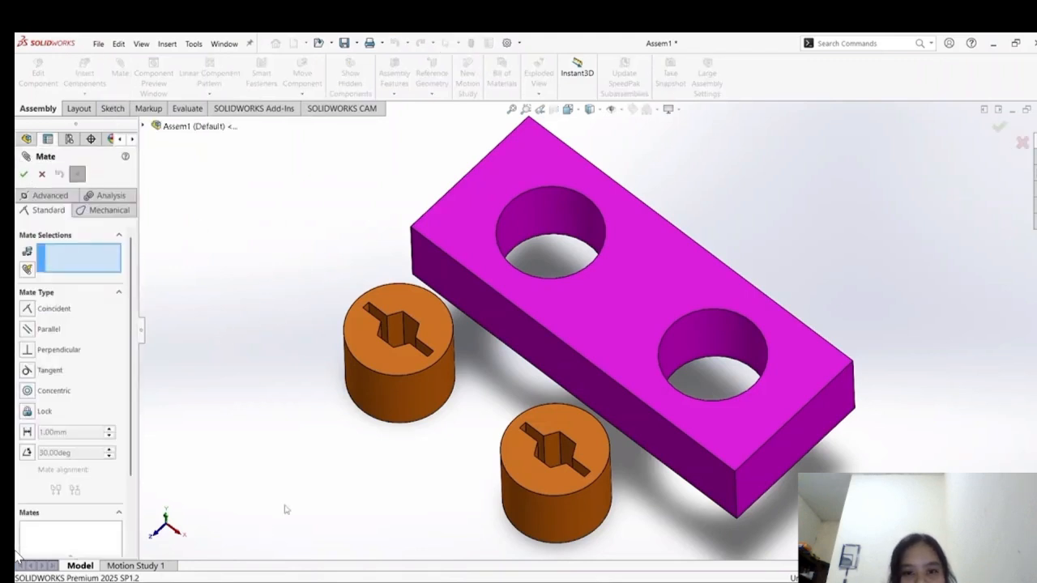
left_click(426, 391)
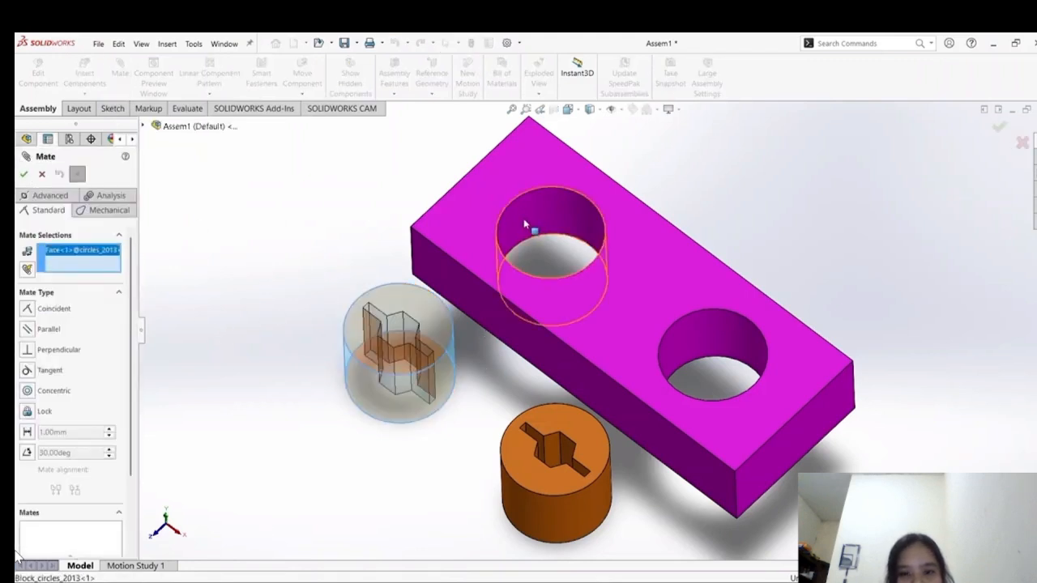
left_click(525, 226)
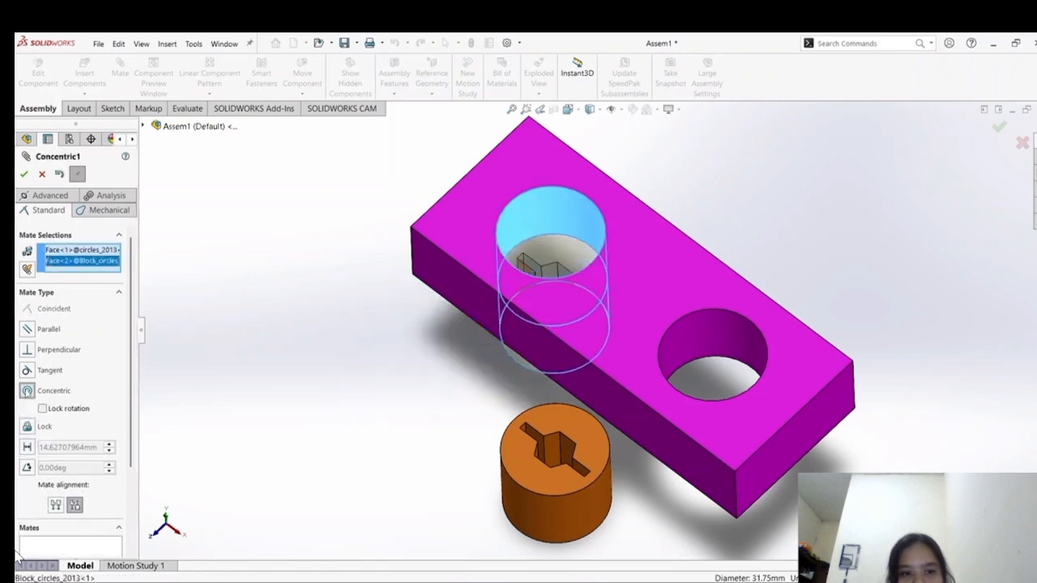
left_click(23, 176)
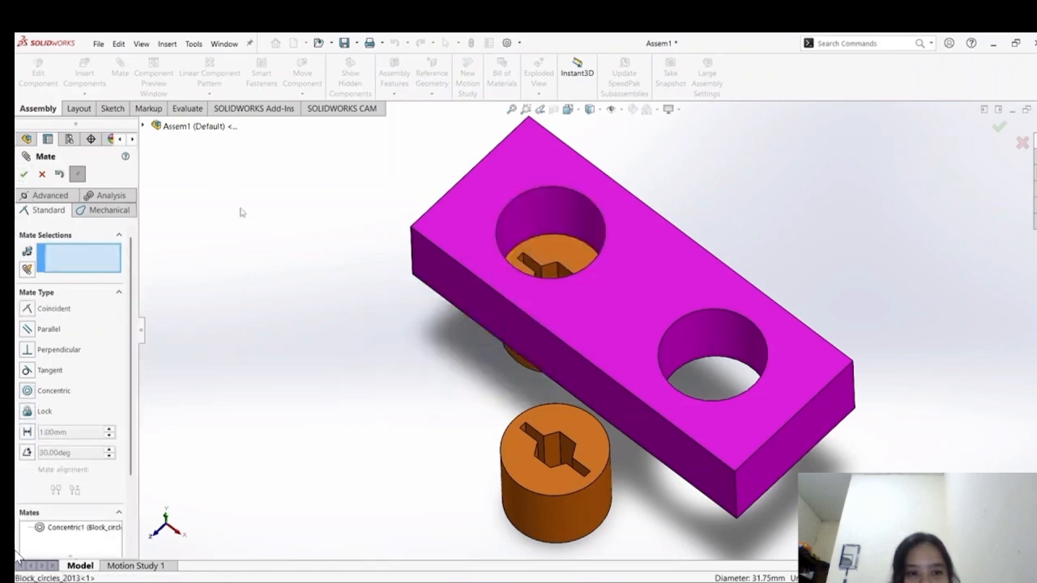
left_click(23, 174)
Slide and spin the mated cylinder along the hole's axis to test its freedom, leaving it raised just above the block.
left_click_drag(565, 243, 563, 173)
scroll(712, 214, "up", 1)
scroll(698, 207, "down", 4)
scroll(682, 287, "up", 3)
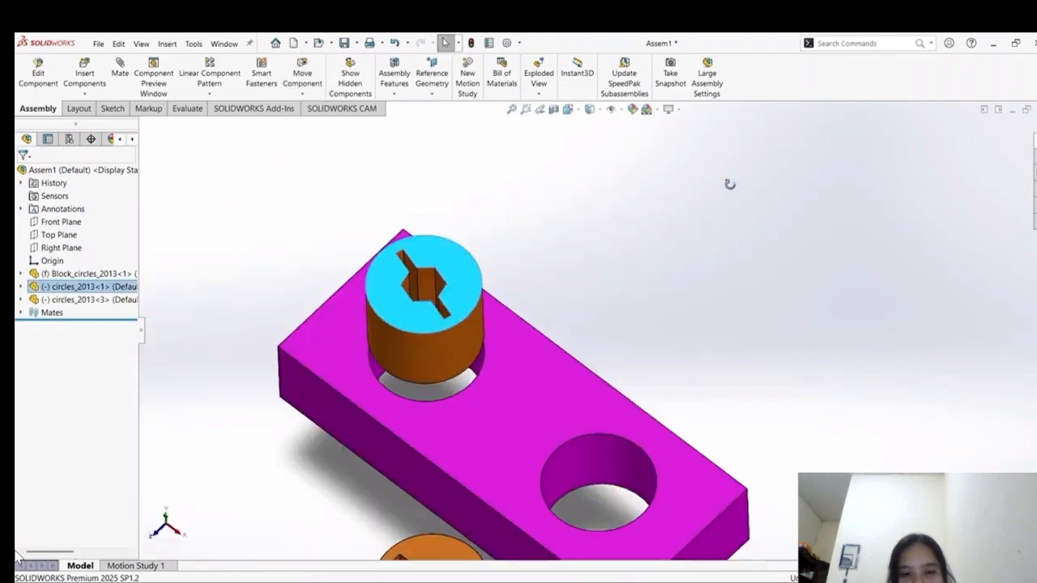
middle_click_drag(729, 184, 411, 268)
left_click(412, 348)
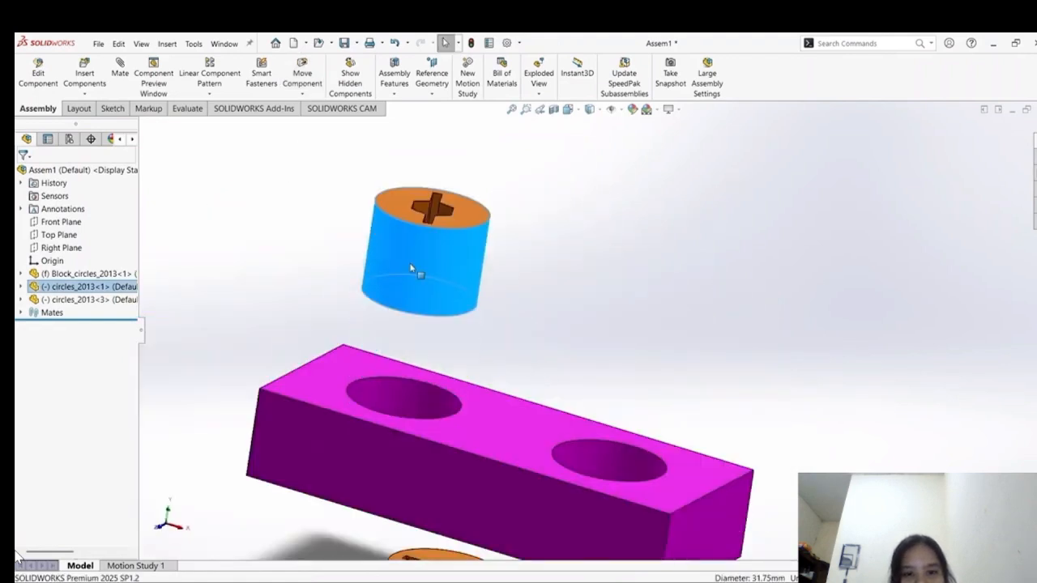
left_click_drag(411, 268, 411, 324)
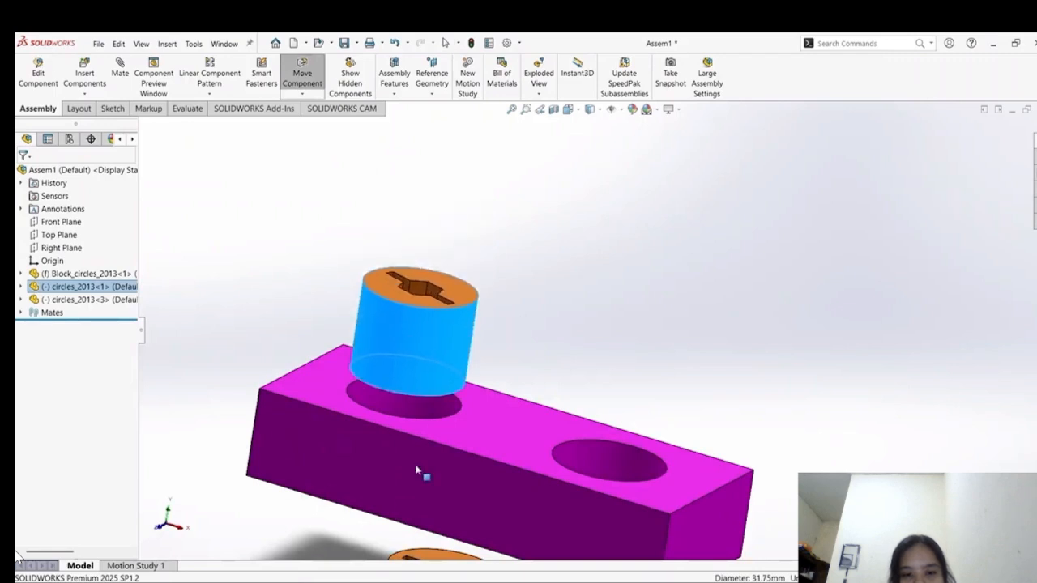
left_click(567, 318)
scroll(577, 307, "up", 3)
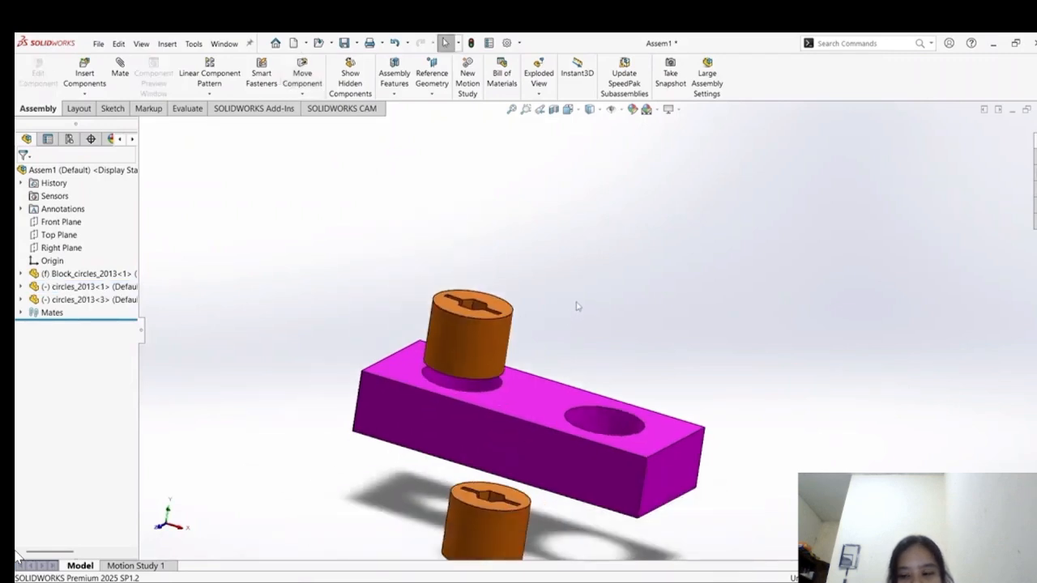
Add a coincident mate between the first cylinder's upper face and the block's upper face so they sit flush.
middle_click_drag(577, 306, 574, 313)
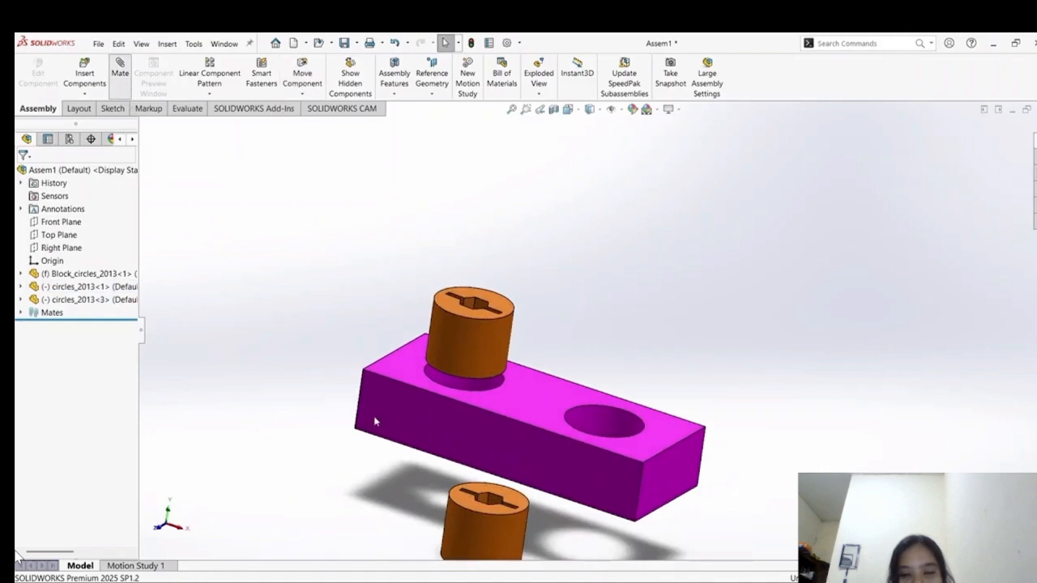
left_click(514, 319)
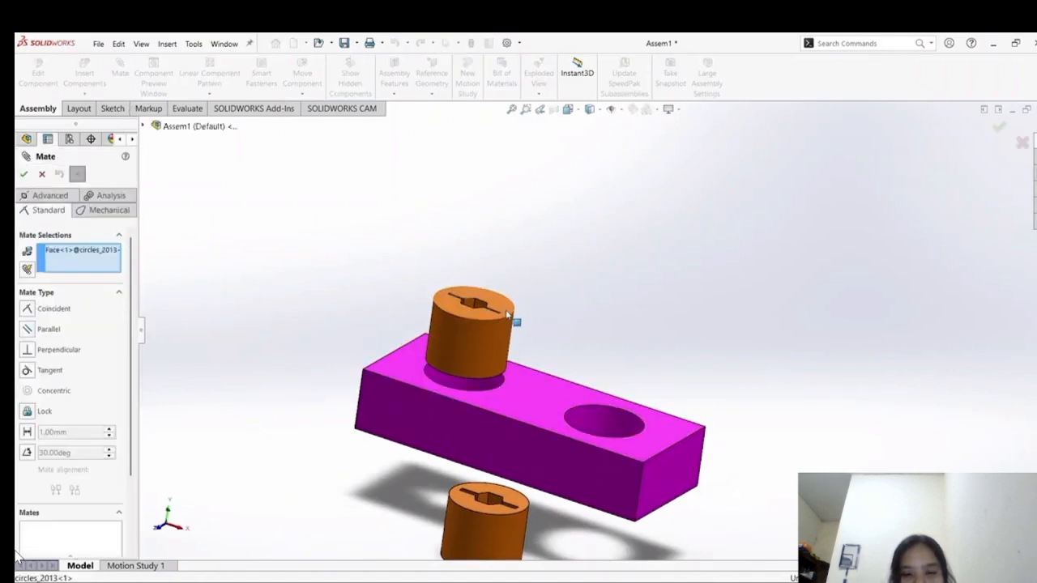
left_click(524, 406)
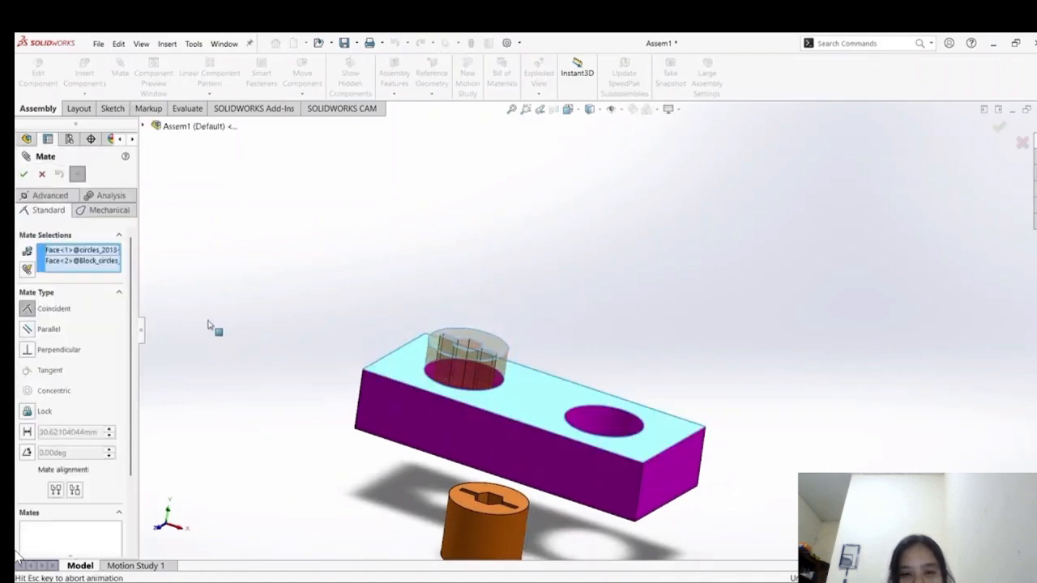
left_click(24, 175)
left_click(23, 175)
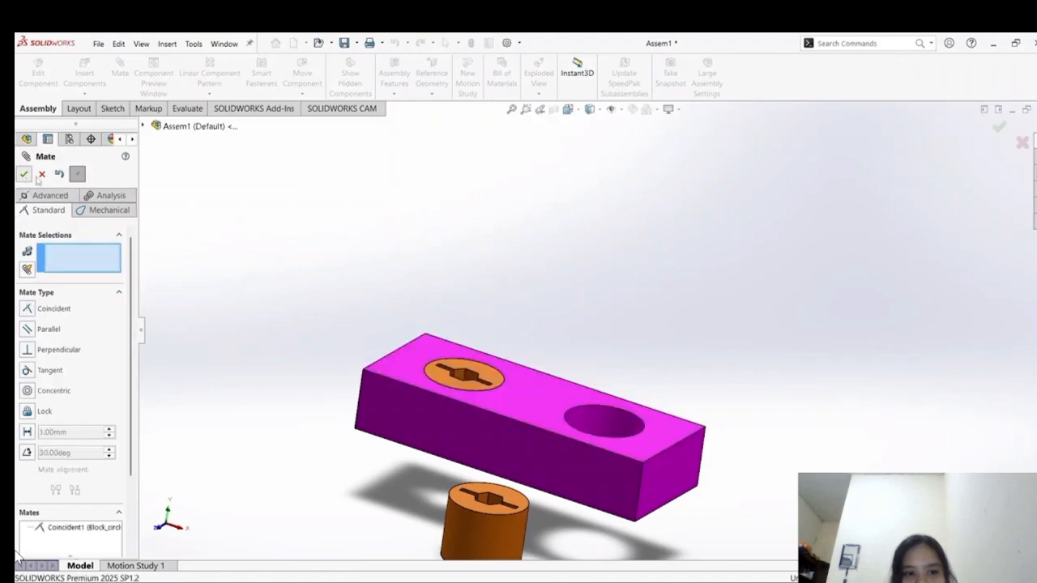
Rotate the flush cylinder in the rear hole to test its remaining freedom of movement.
scroll(500, 393, "down", 2)
scroll(583, 322, "up", 2)
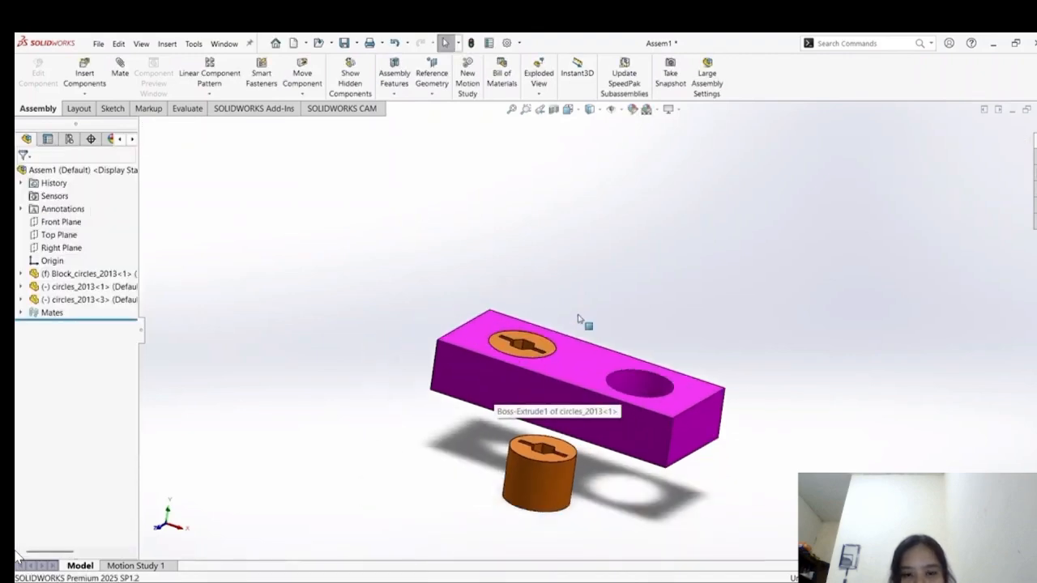
scroll(588, 299, "down", 2)
middle_click_drag(582, 318, 548, 375)
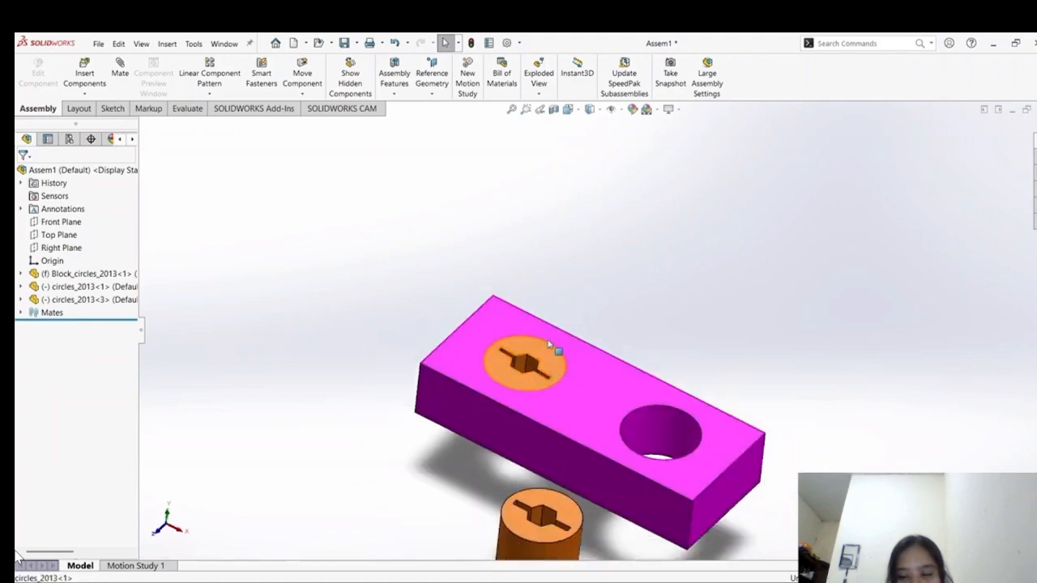
left_click(535, 360)
left_click(549, 348)
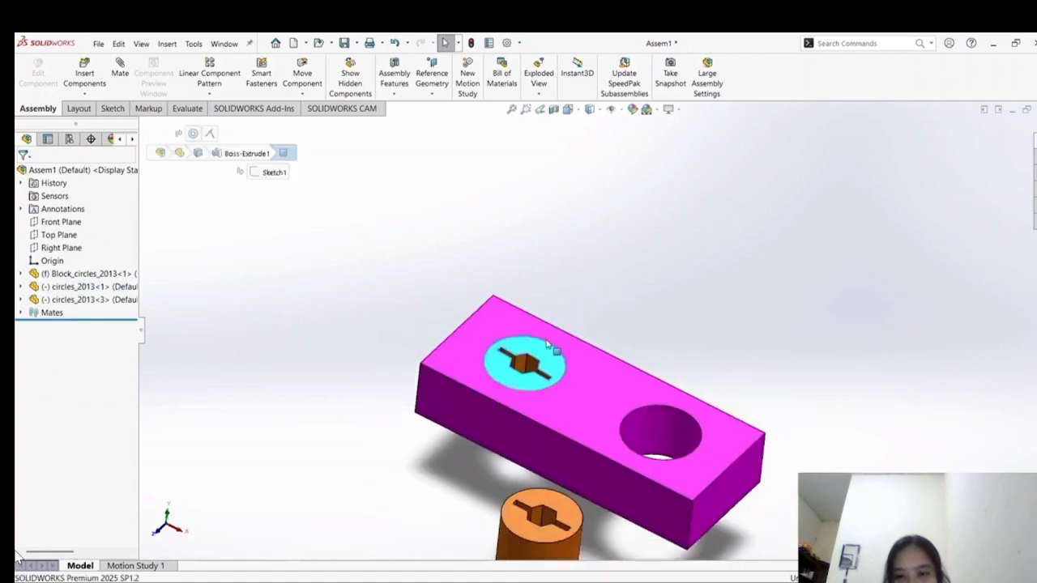
left_click_drag(547, 345, 492, 389)
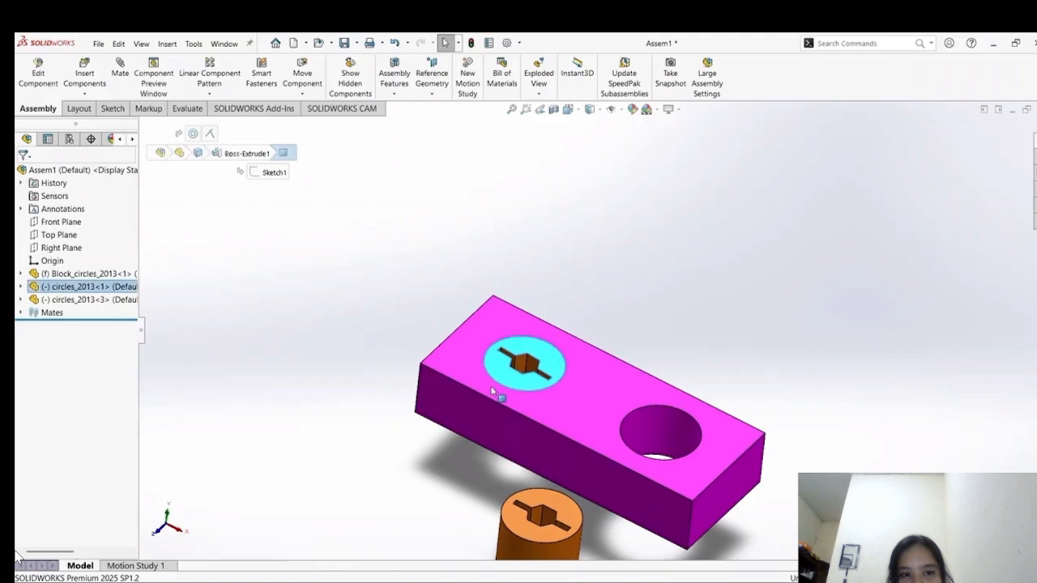
left_click(554, 367)
left_click_drag(557, 379, 619, 236)
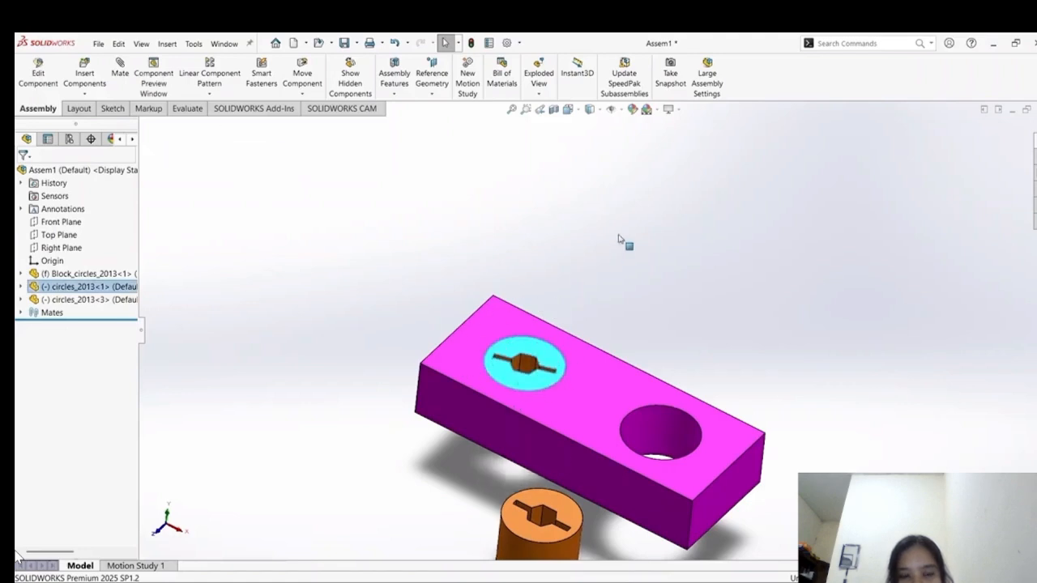
left_click(619, 240)
scroll(567, 326, "down", 5)
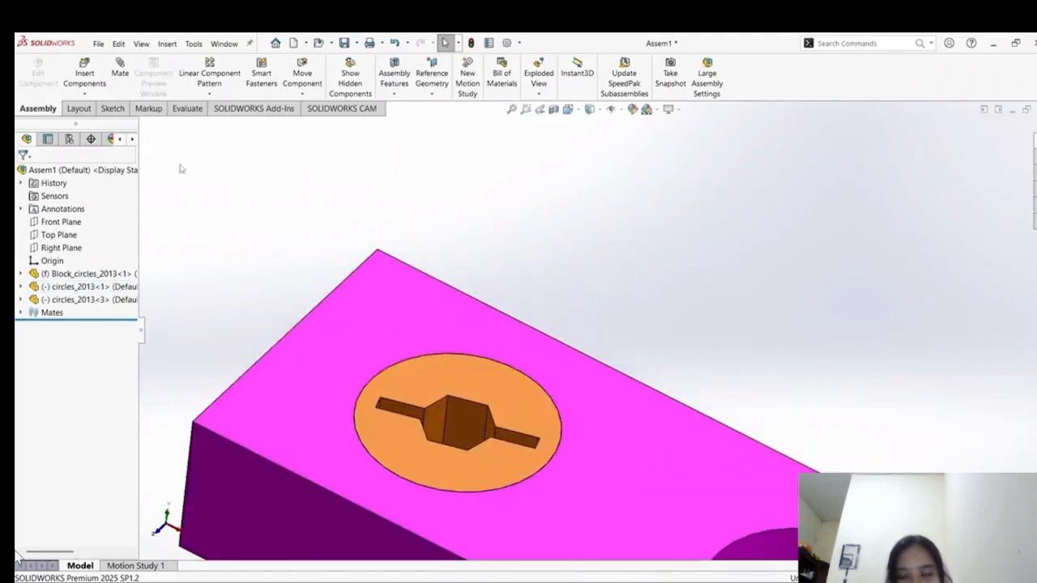
Try to add a parallel mate between a face of the cylinder's hexagonal recess and the block's upper face.
scroll(233, 235, "up", 3)
left_click(123, 71)
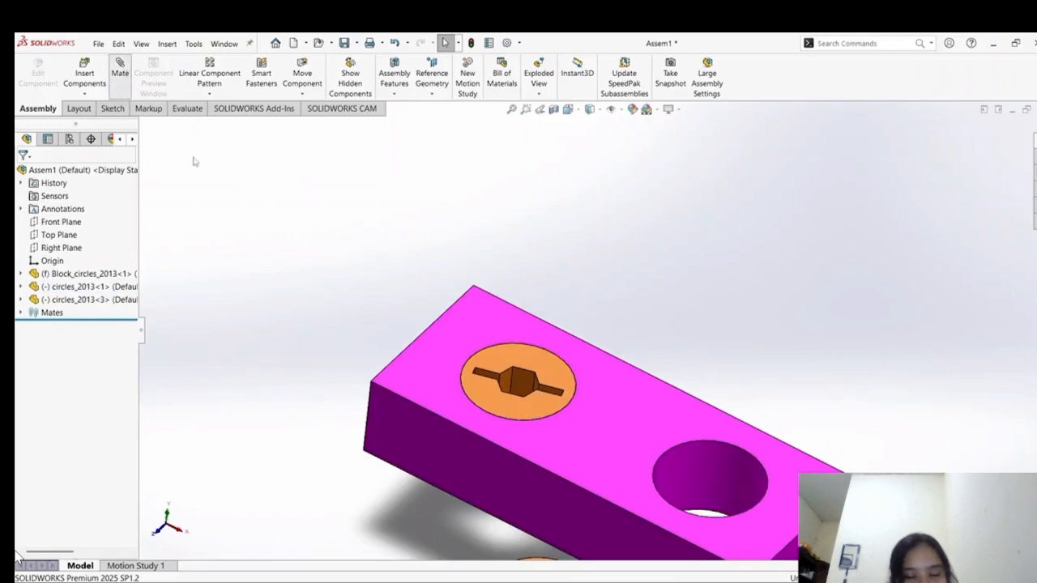
left_click(520, 389)
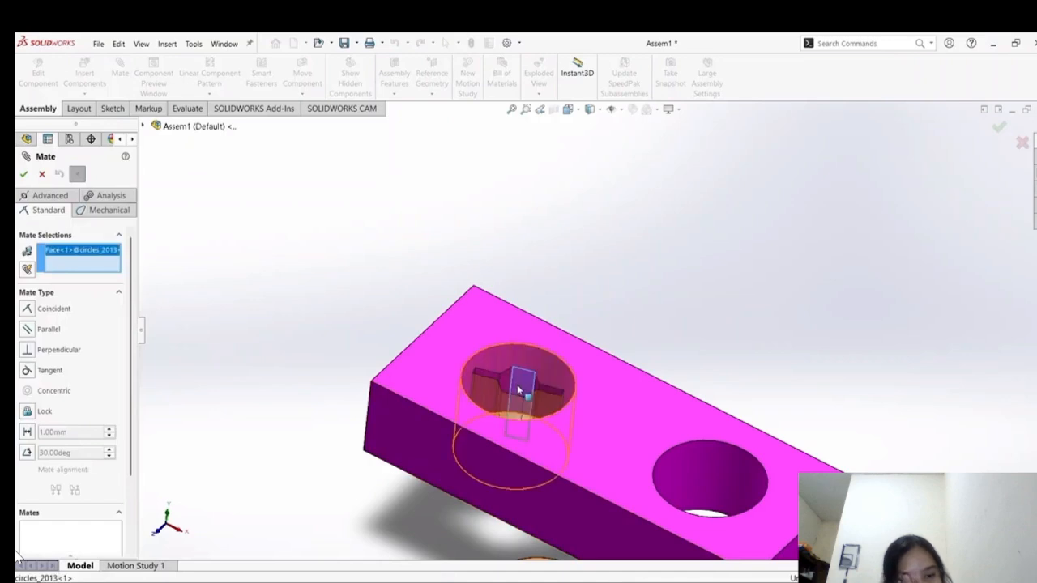
left_click(458, 348)
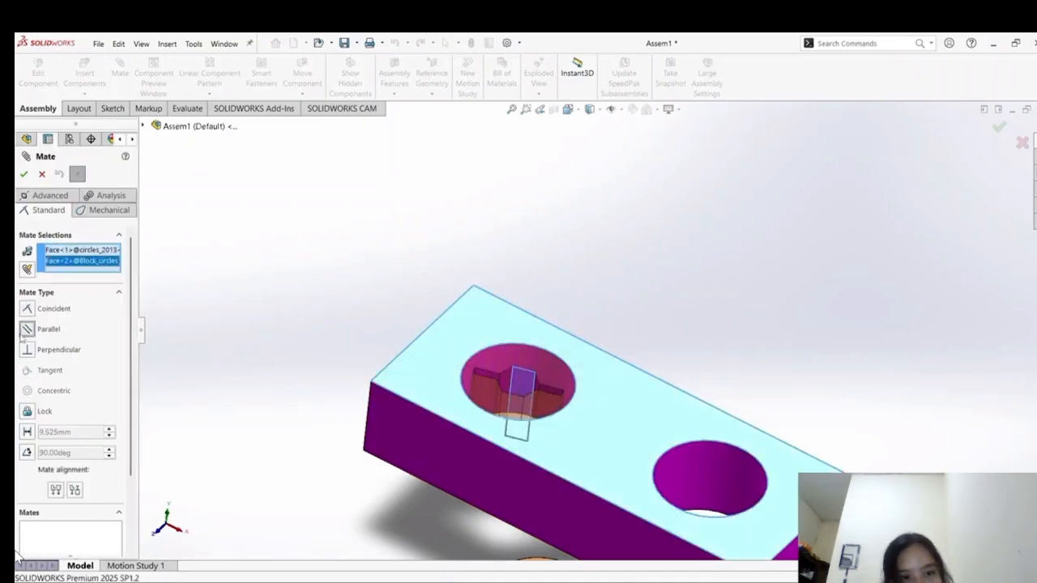
left_click(27, 329)
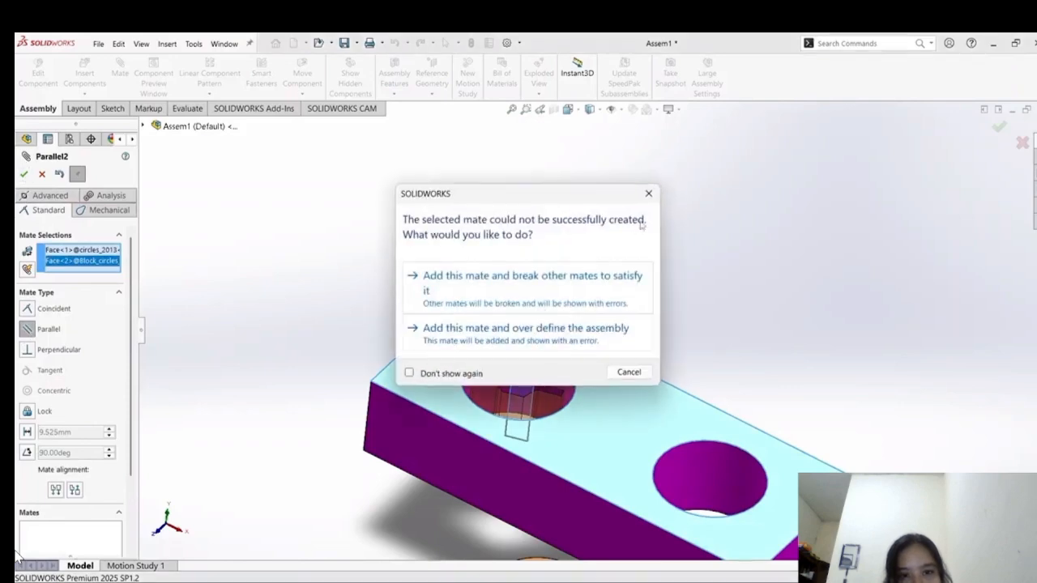
left_click(648, 195)
left_click(24, 174)
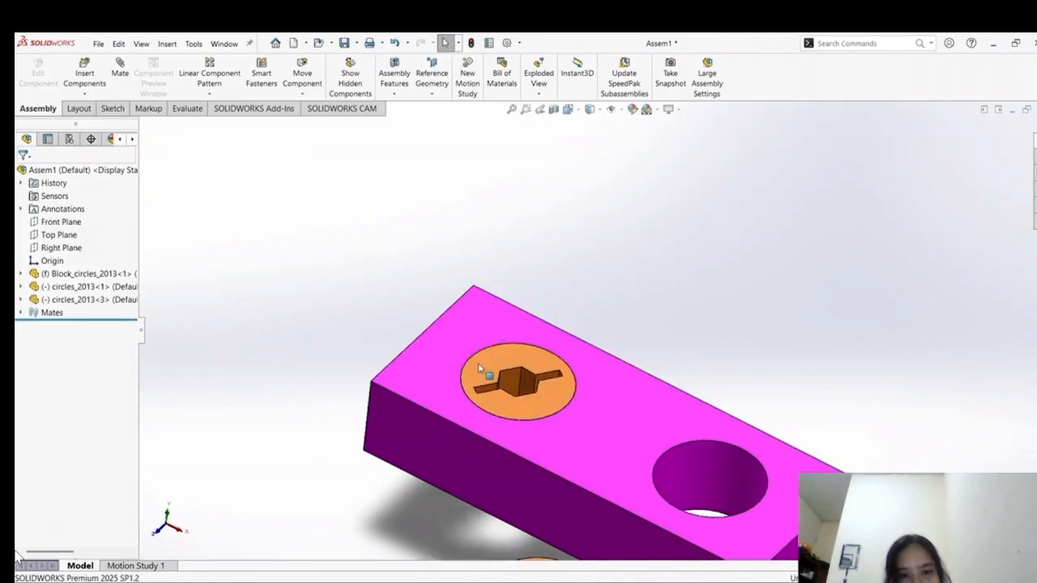
Spin the cylinder to a new angle and retry a parallel mate between its hexagonal recess face and the block's upper face.
left_click_drag(502, 373, 521, 428)
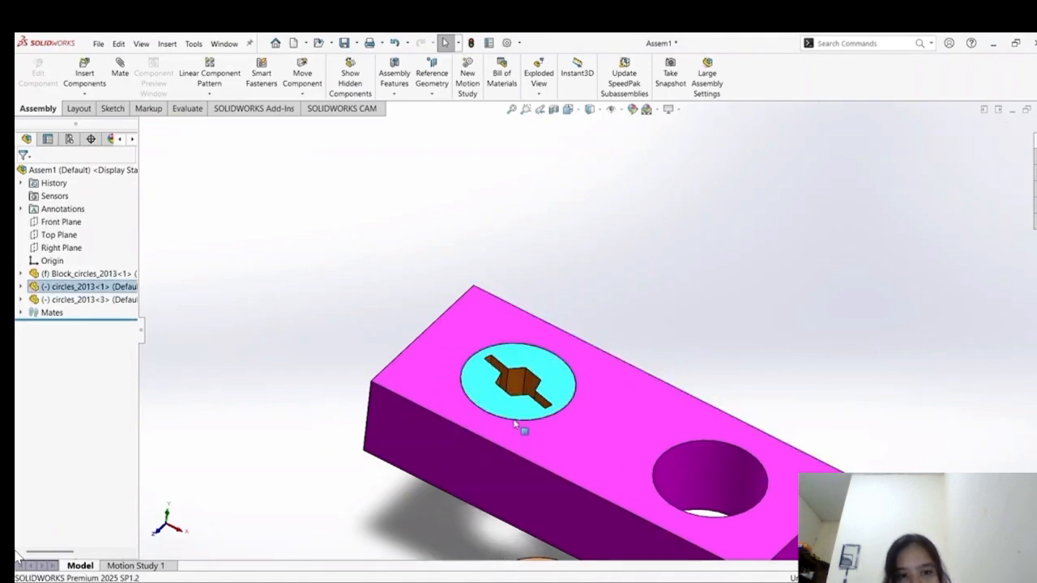
left_click(519, 419)
left_click(620, 292)
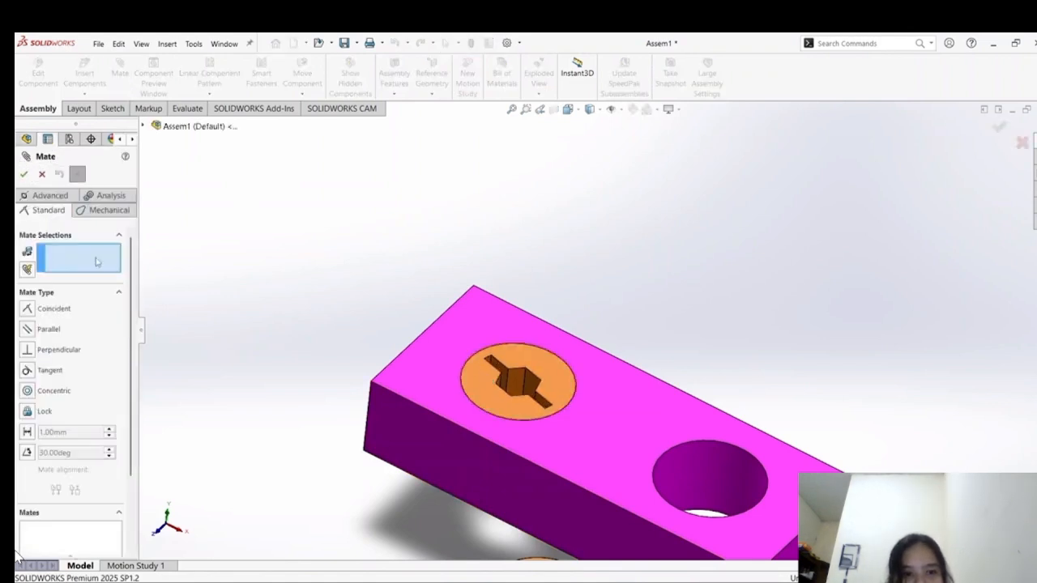
left_click(538, 394)
left_click(588, 406)
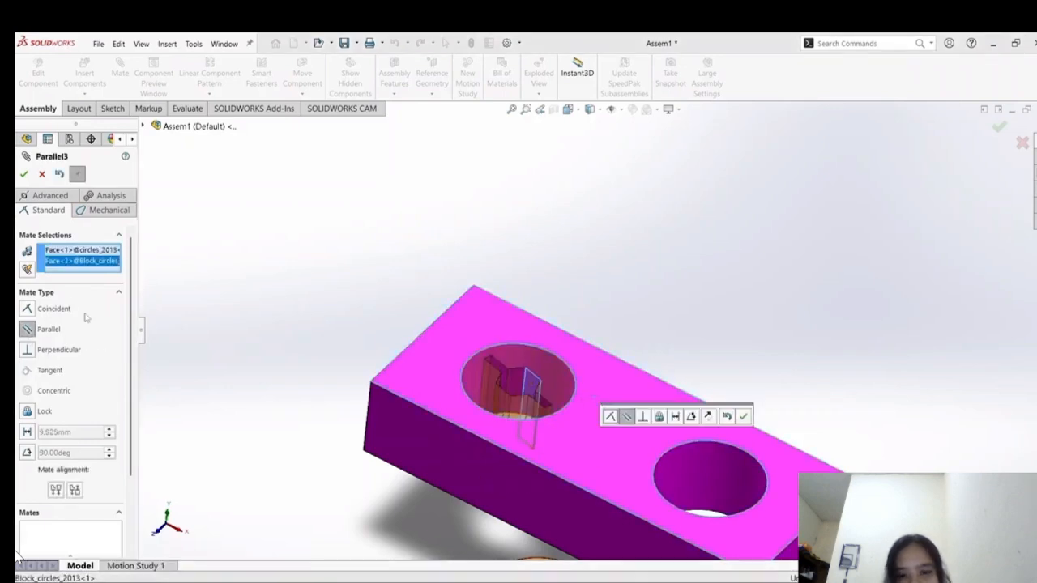
left_click(25, 175)
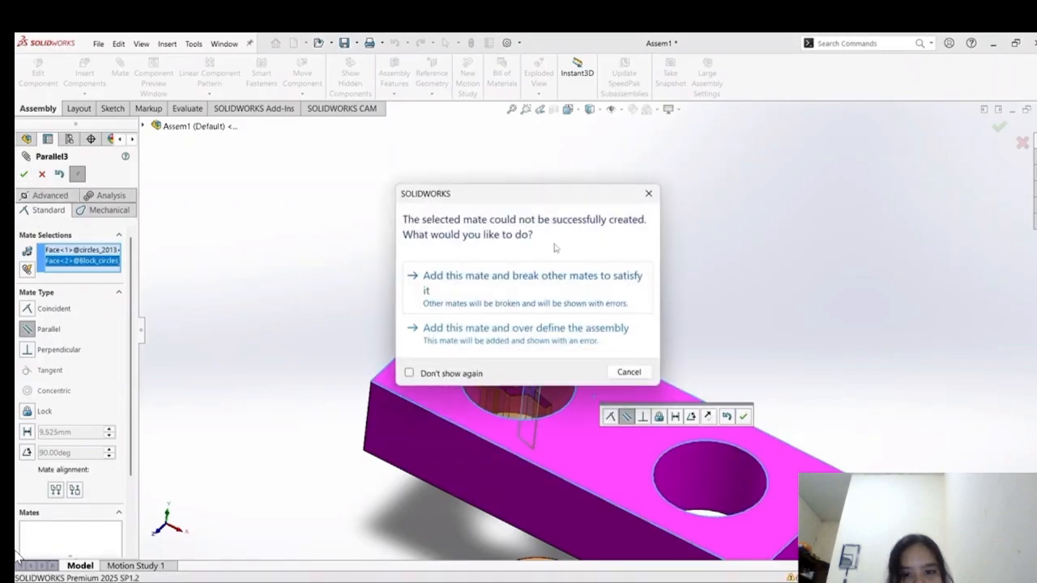
left_click(642, 198)
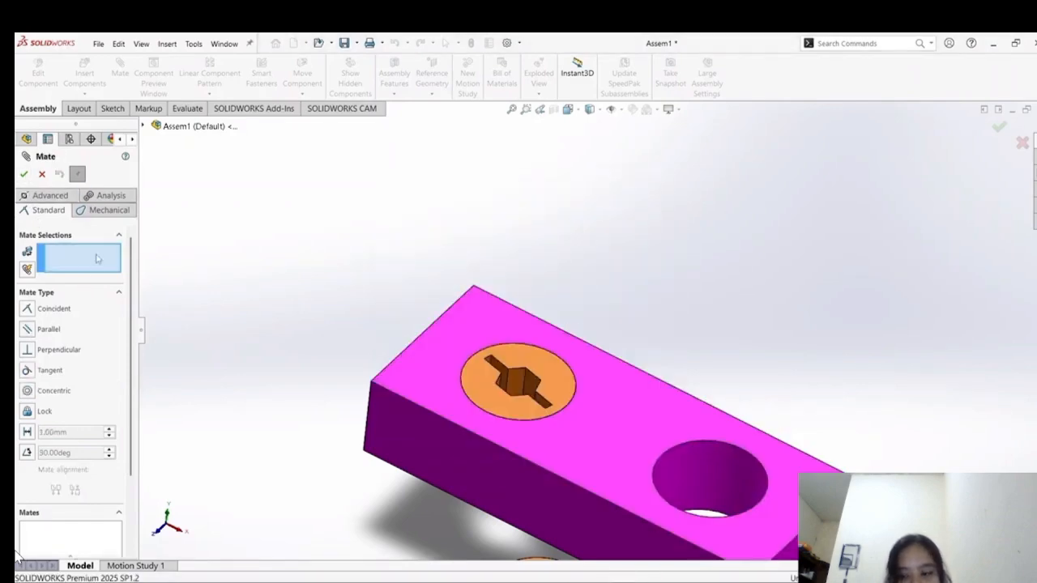
Add a parallel mate between a face of the first cylinder's hexagonal recess and the block's long front side face.
left_click(531, 390)
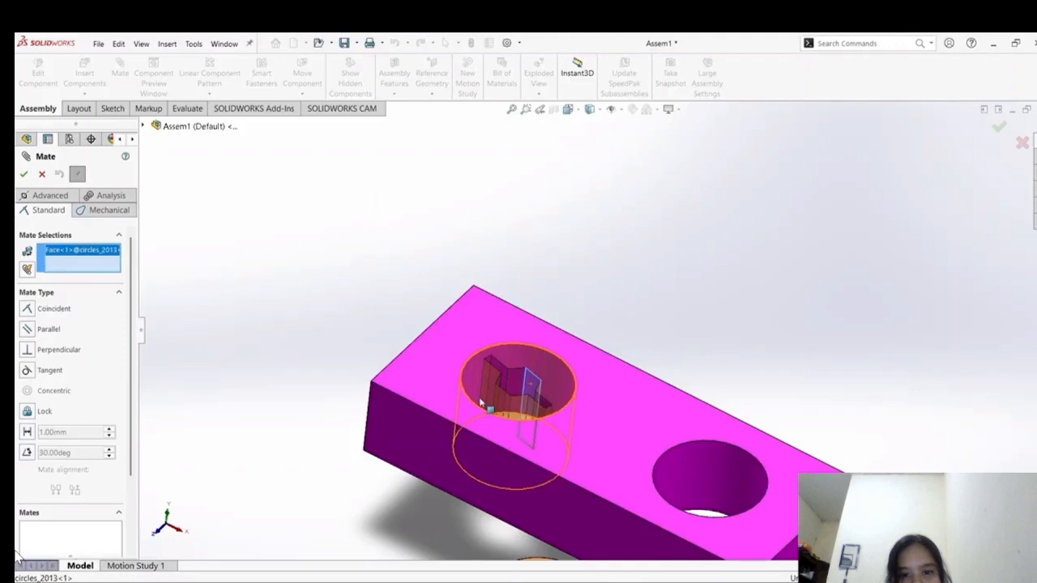
left_click(427, 451)
left_click(24, 174)
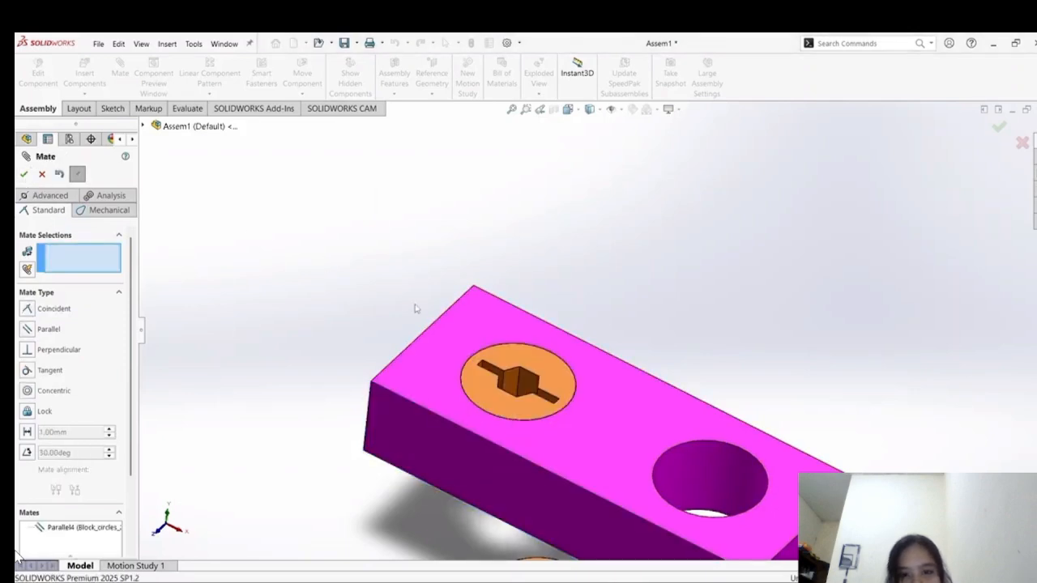
left_click(25, 174)
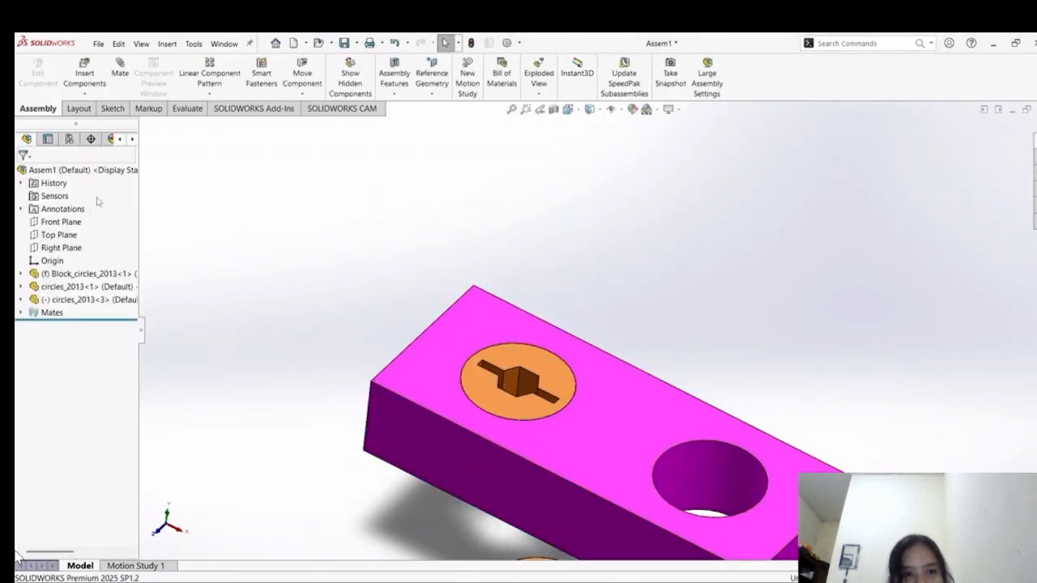
Try to move and spin the first cylinder in the rear hole to check whether it is fully constrained.
scroll(528, 318, "up", 2)
left_click(521, 347)
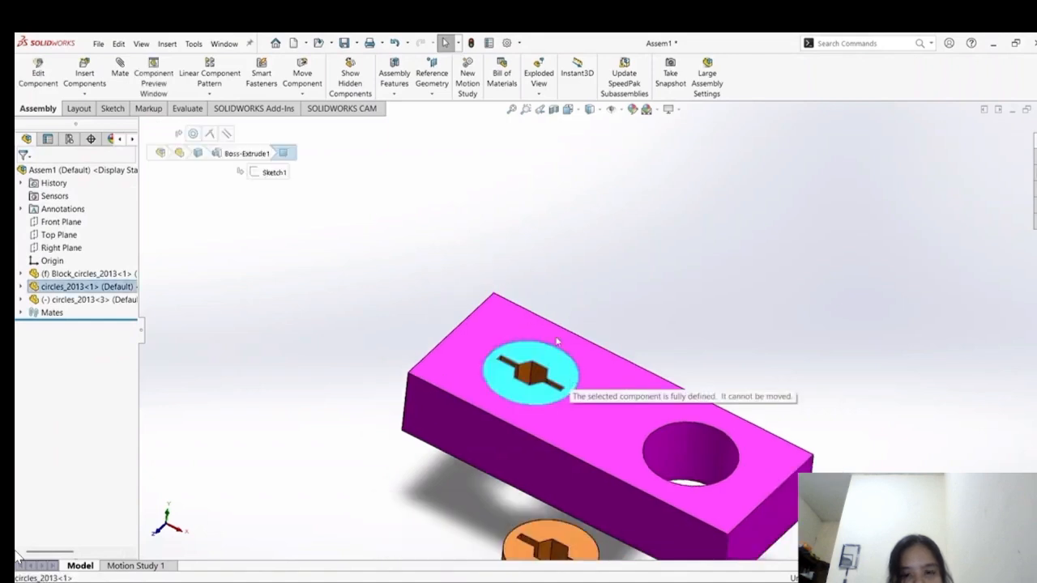
left_click_drag(519, 342, 553, 372)
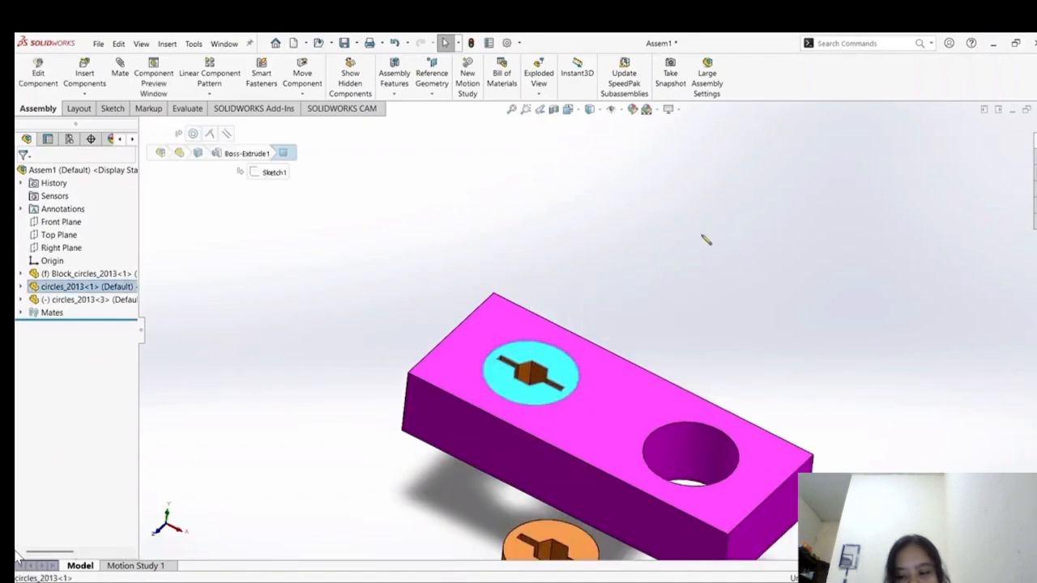
left_click(705, 237)
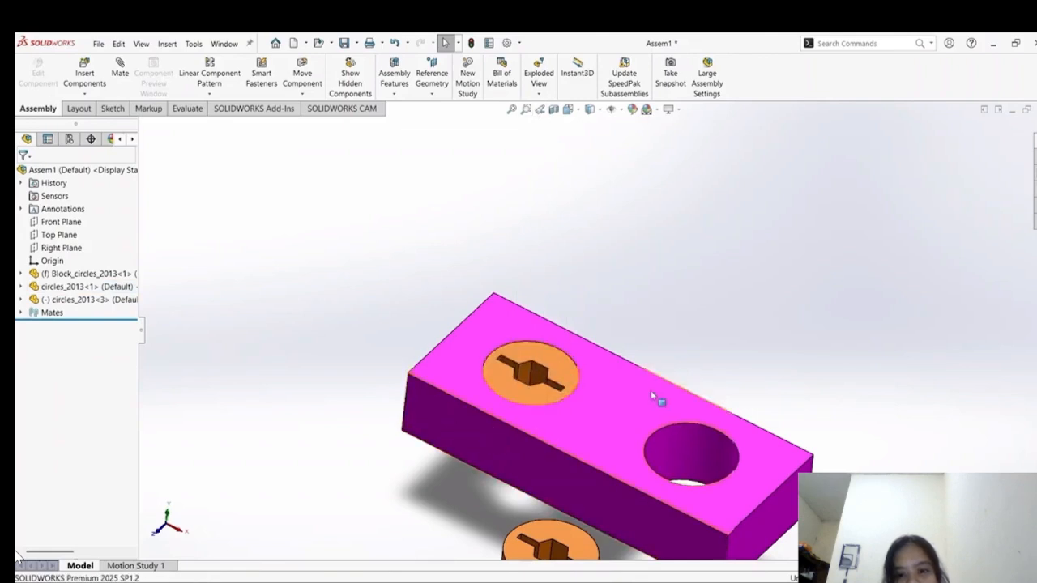
Shift the loose second cylinder slightly within the space in front of the block.
scroll(668, 326, "down", 1)
scroll(626, 300, "up", 3)
scroll(678, 492, "down", 2)
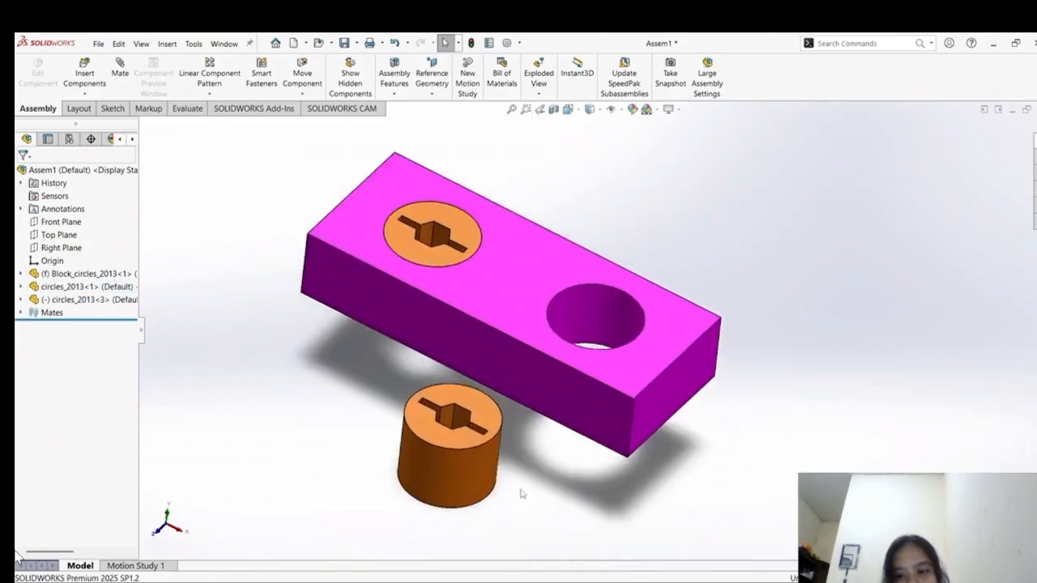
mouse_move(465, 484)
left_mouse_down()
mouse_move(455, 476)
mouse_move(490, 432)
mouse_move(259, 560)
mouse_move(463, 480)
mouse_move(478, 484)
left_mouse_up()
scroll(503, 470, "down", 3)
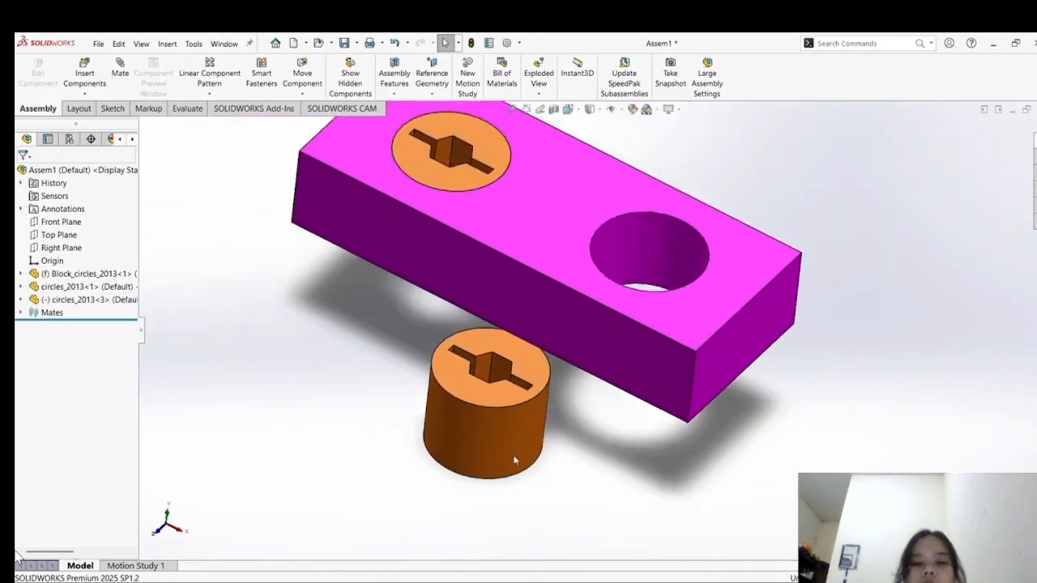
left_click_drag(505, 440, 498, 458)
left_click(591, 447)
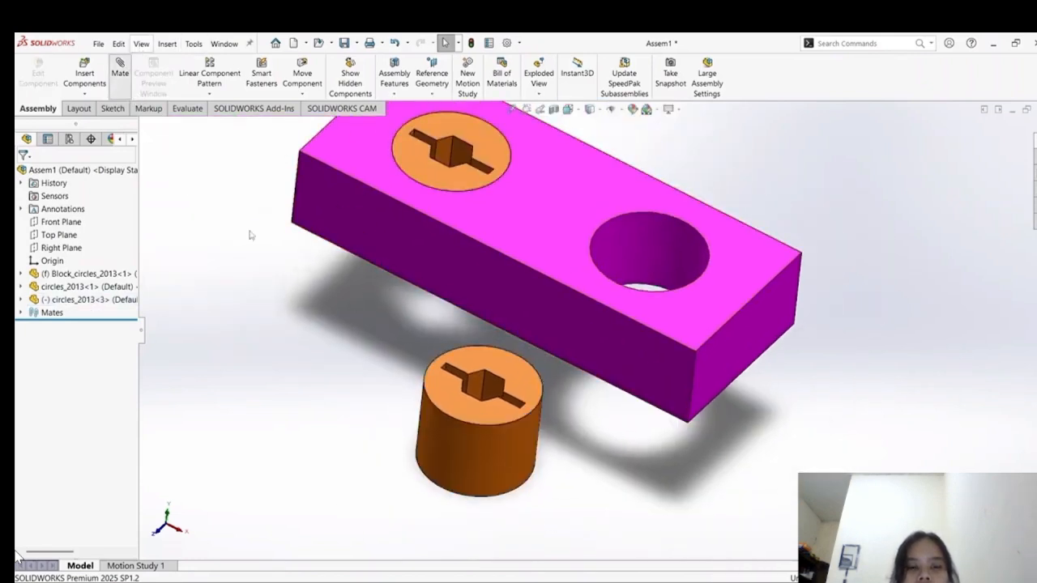
Add a coincident mate between the second cylinder's upper circular edge and the empty hole's upper rim, and spin the cylinder to test its rotation.
left_click(535, 422)
left_click(694, 285)
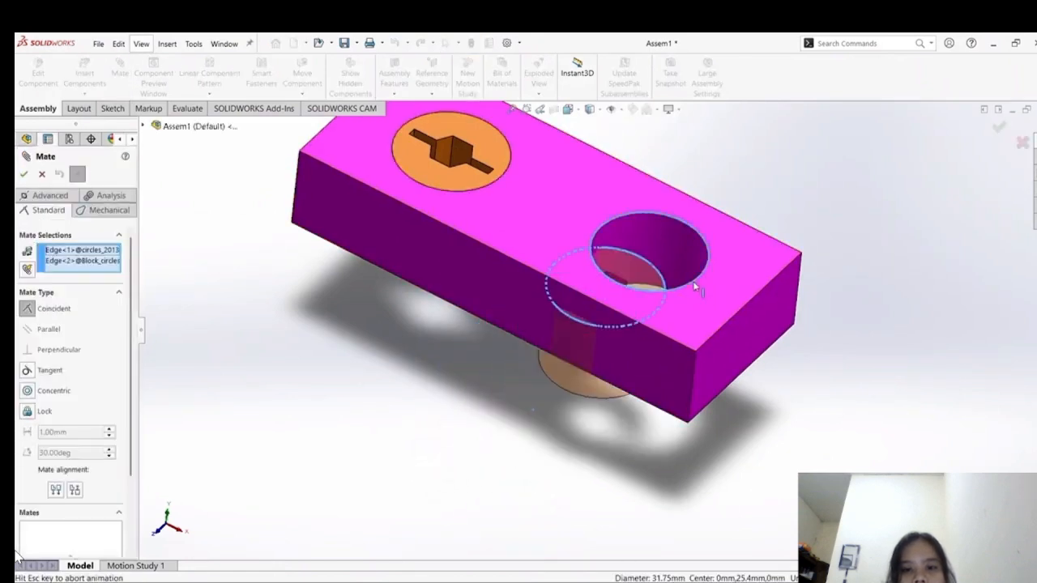
left_click(24, 175)
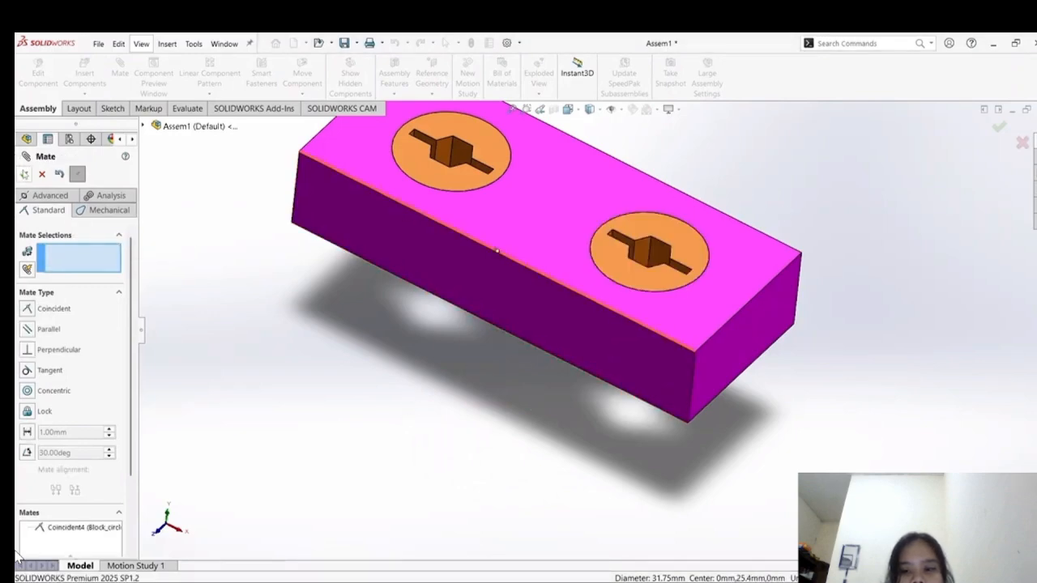
key("Escape")
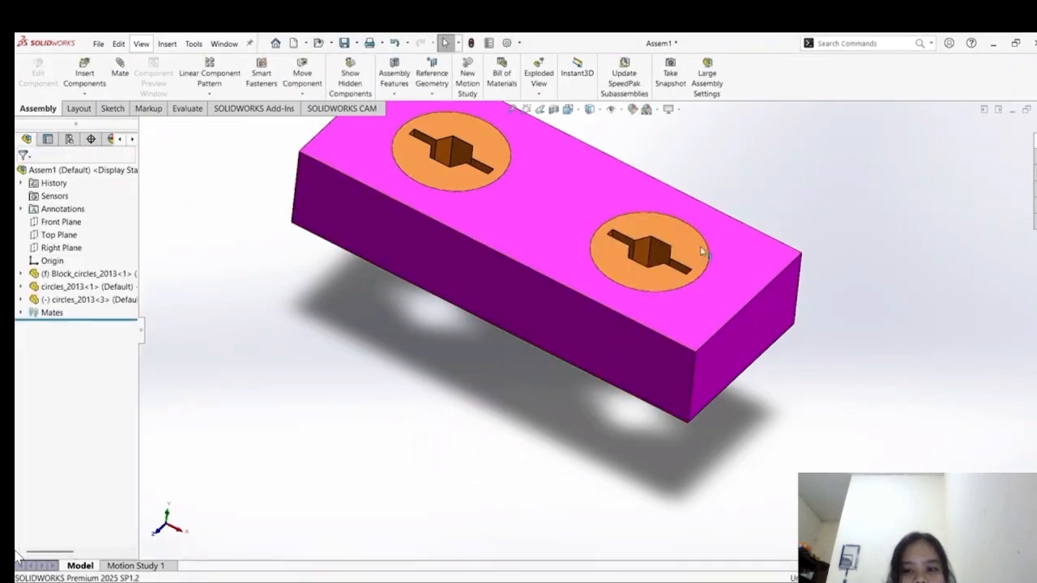
left_click_drag(664, 269, 694, 230)
left_click(743, 211)
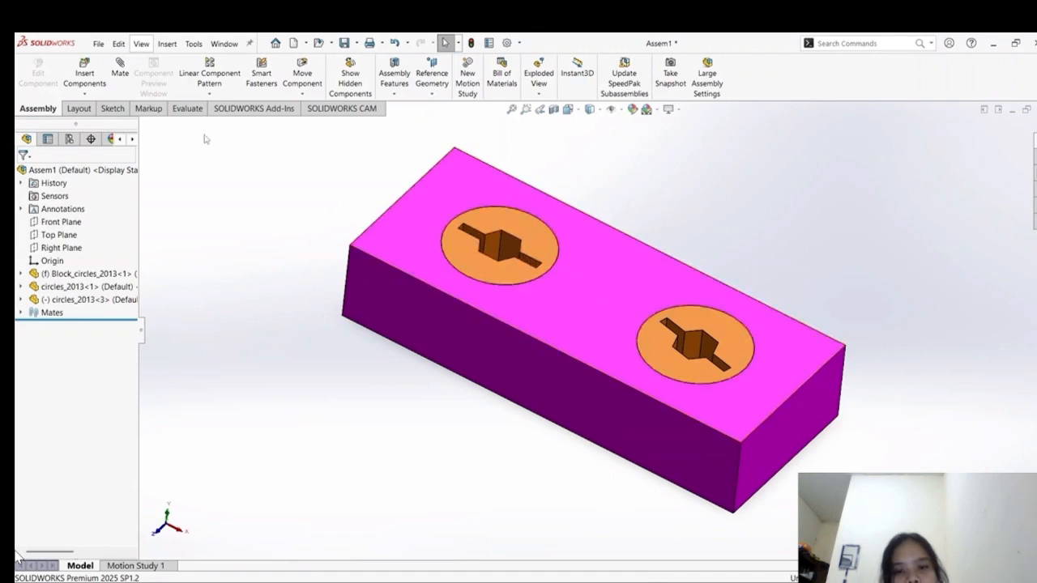
Add a parallel mate between a face of the second cylinder's hexagonal recess and the block's long front side face, and test the cylinder's movement.
left_click(123, 73)
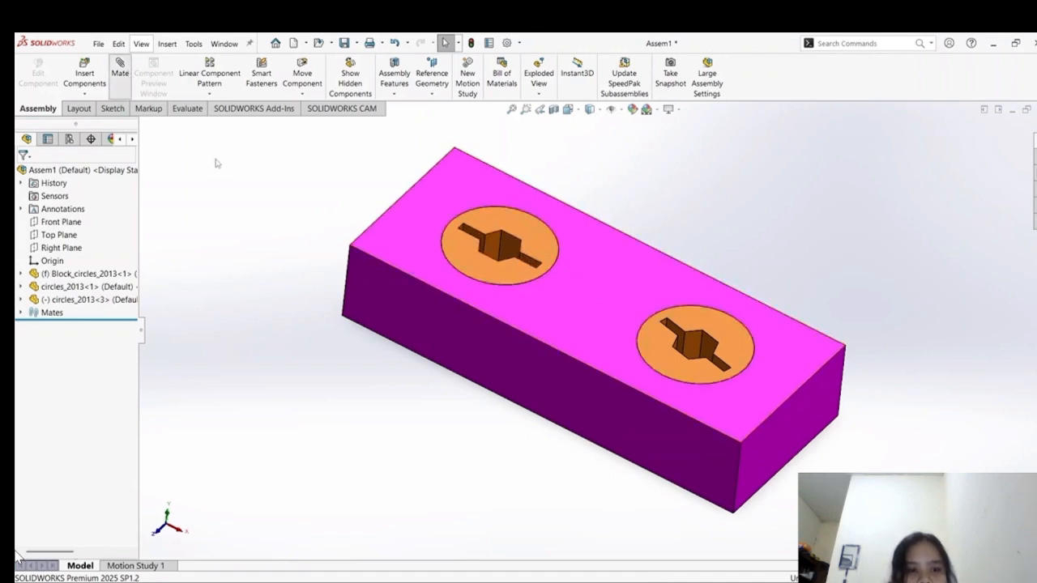
left_click(705, 353)
left_click(428, 357)
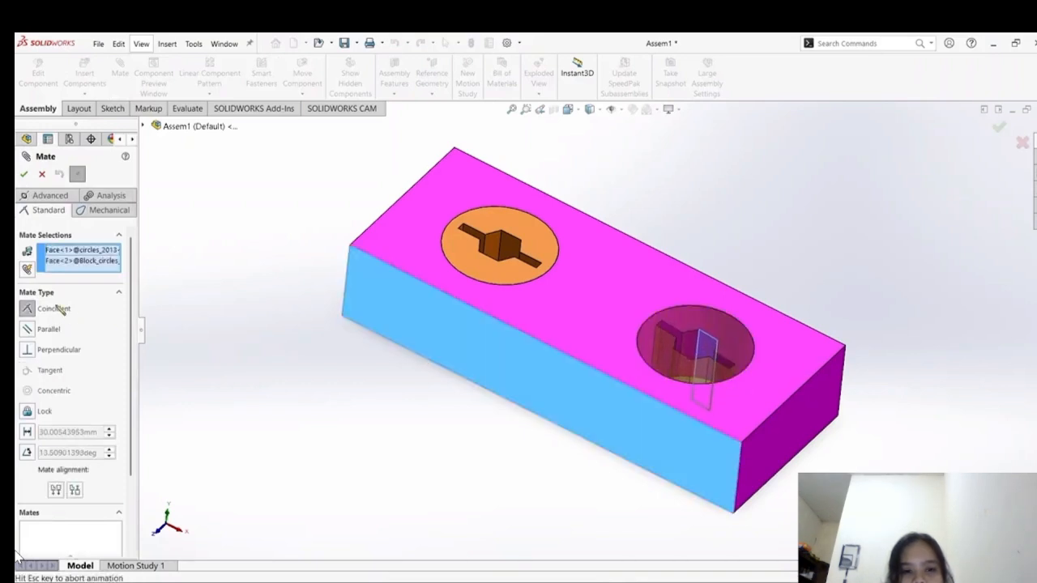
left_click(28, 329)
left_click(23, 175)
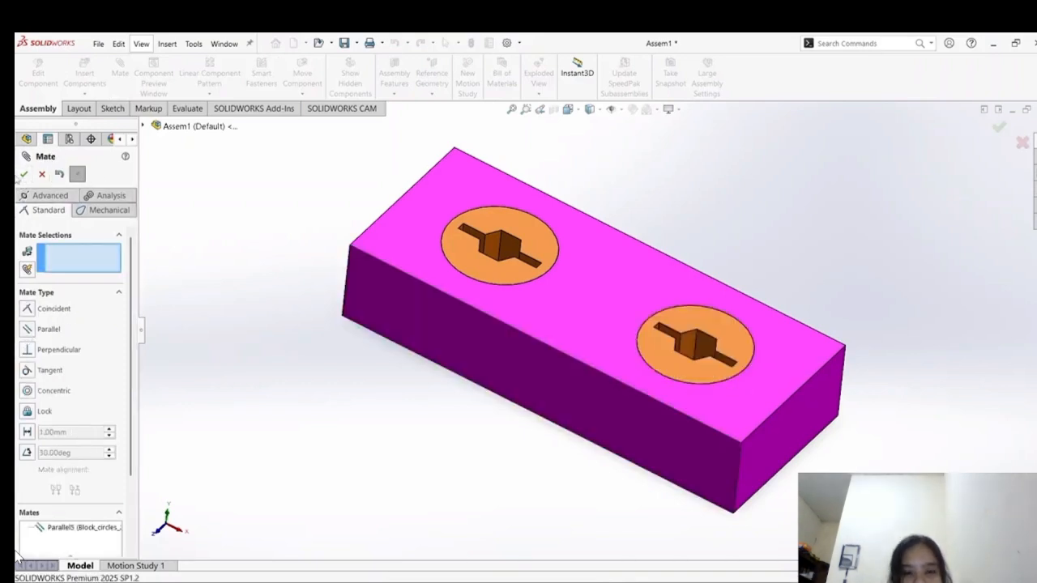
left_click(22, 175)
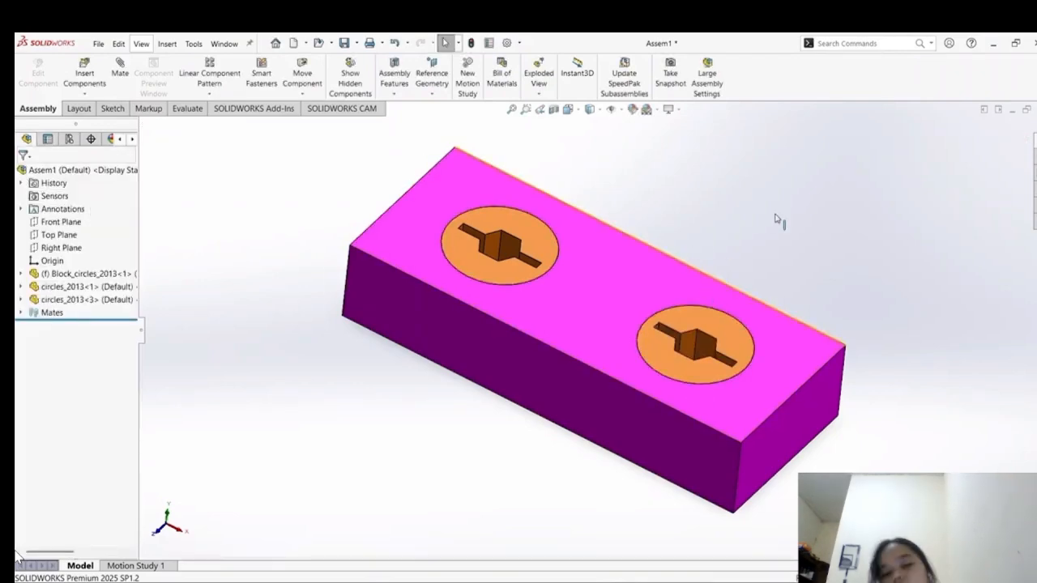
left_click(724, 348)
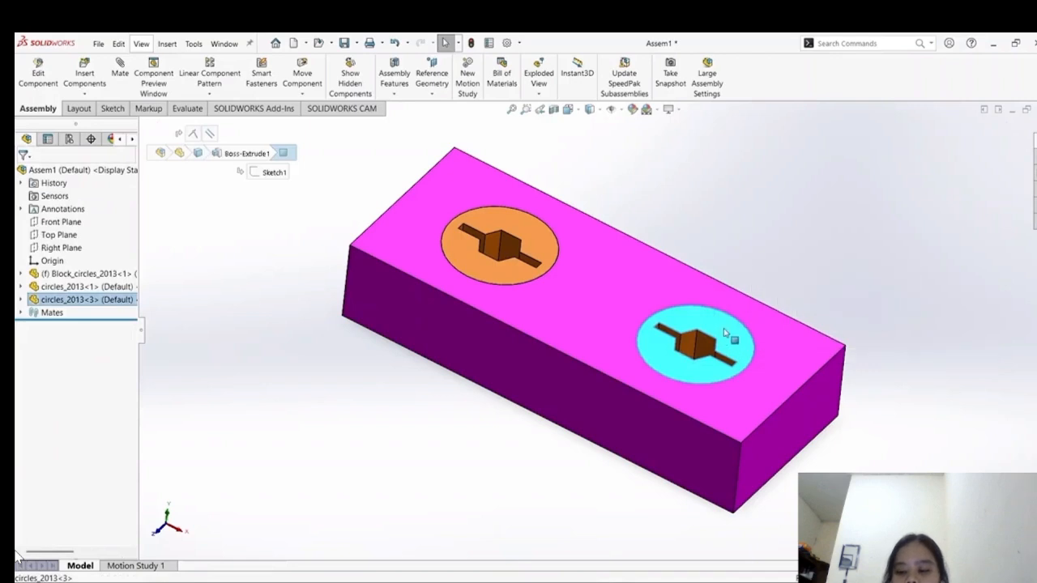
left_click(790, 195)
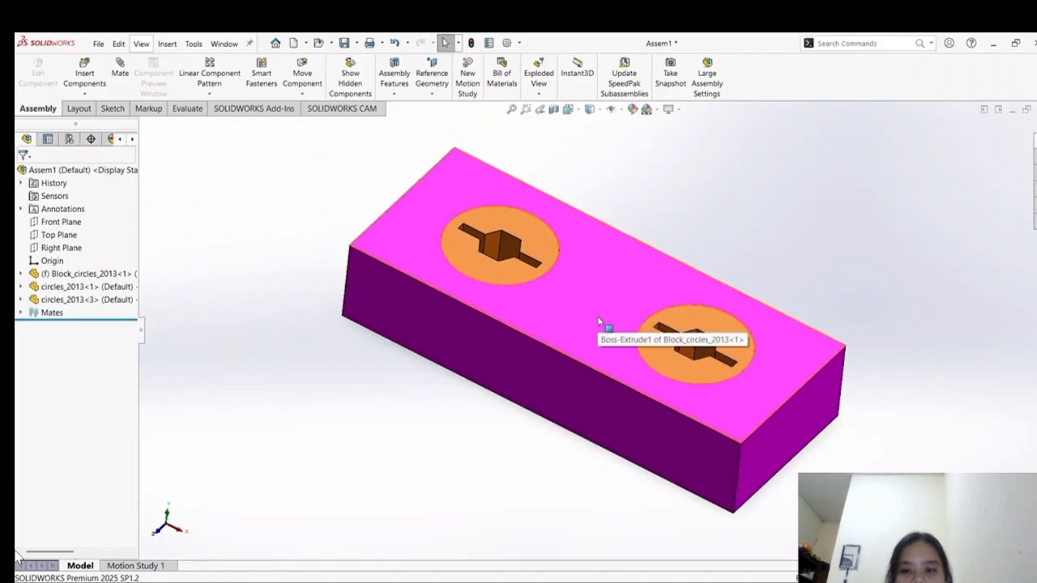
Examine the assembly's mates one by one to see which faces and edges each concentric, parallel and coincident mate references.
left_click(21, 313)
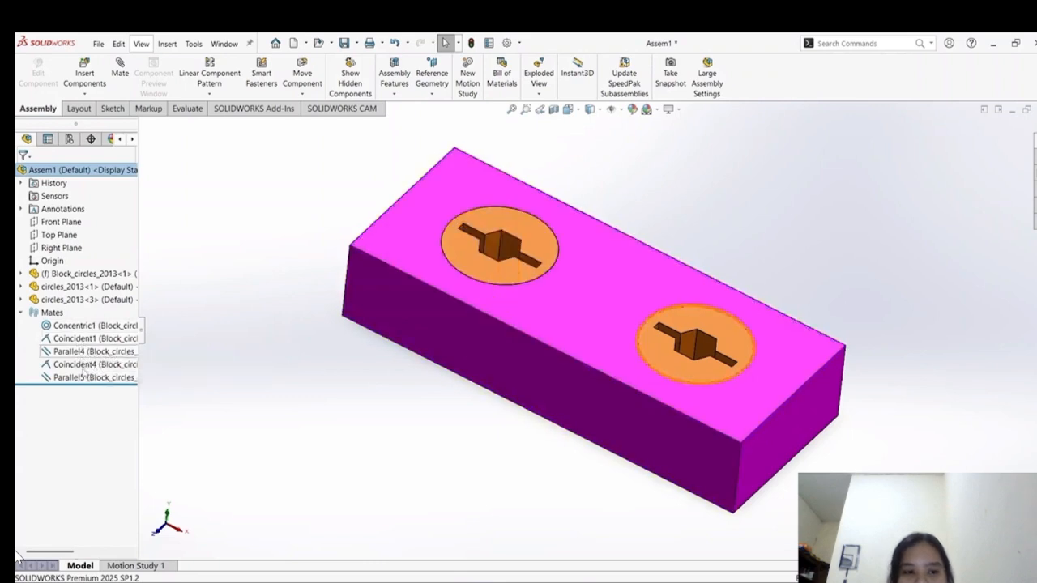
left_click(78, 330)
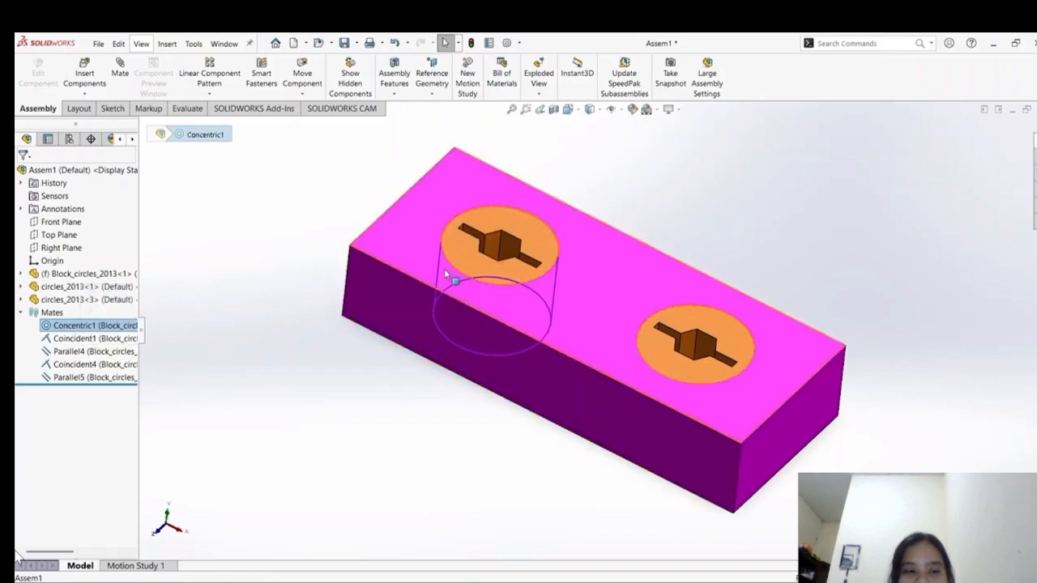
left_click(81, 351)
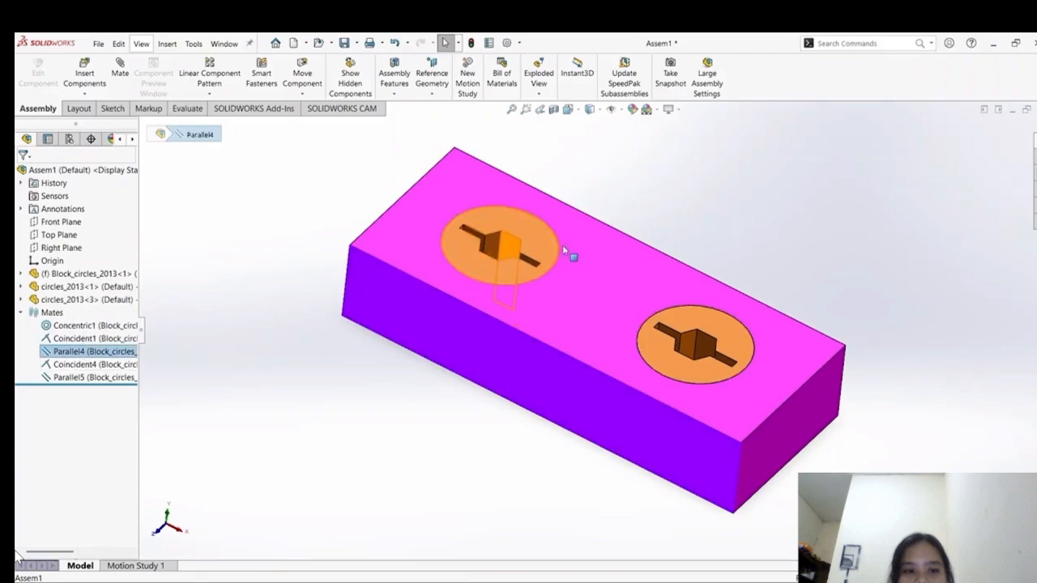
left_click(76, 366)
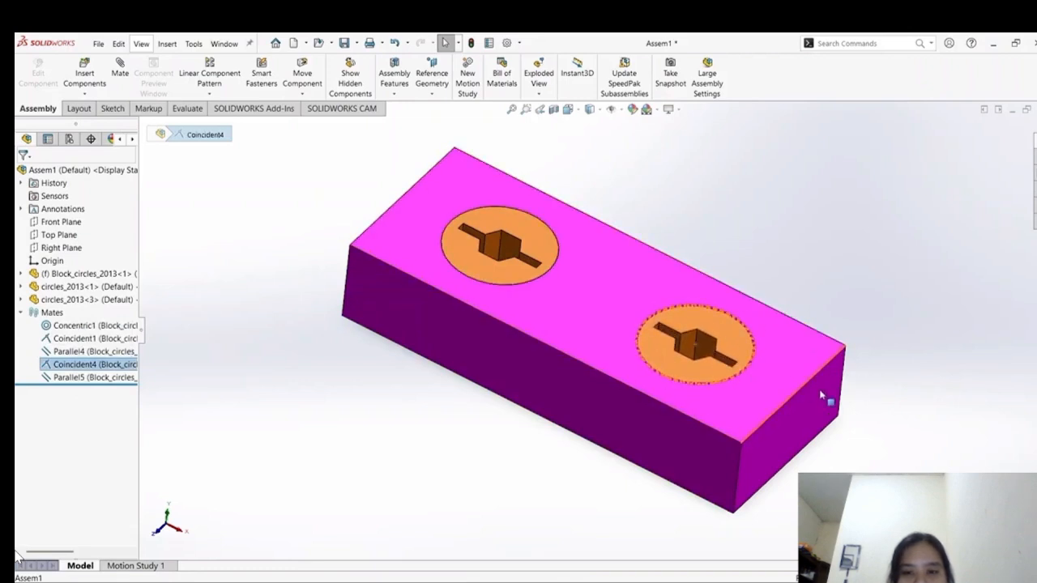
left_click(94, 377)
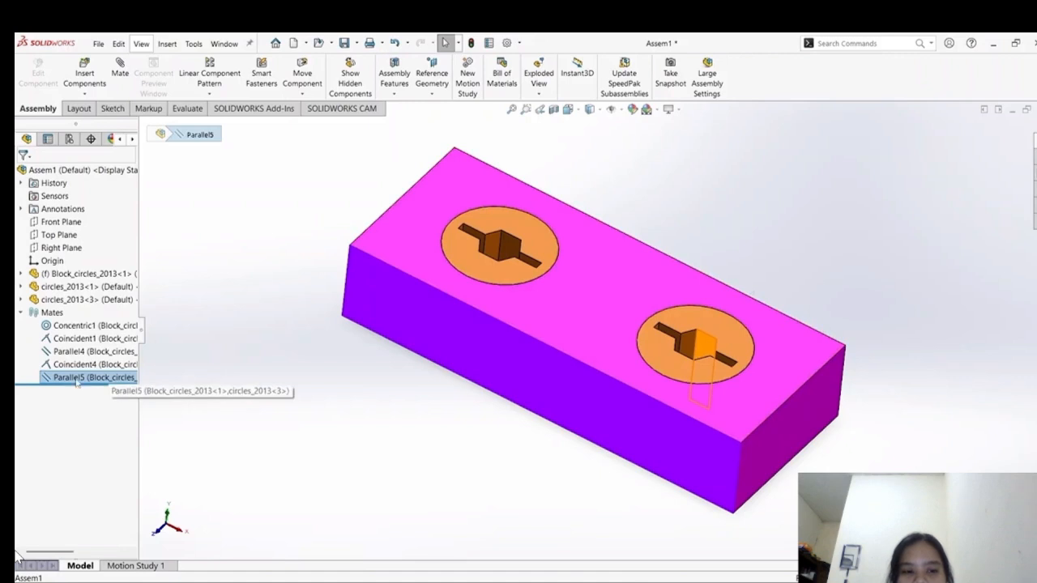
Delete the second cylinder's parallel mate and spin the cylinder in its hole to test its rotation.
right_click(77, 380)
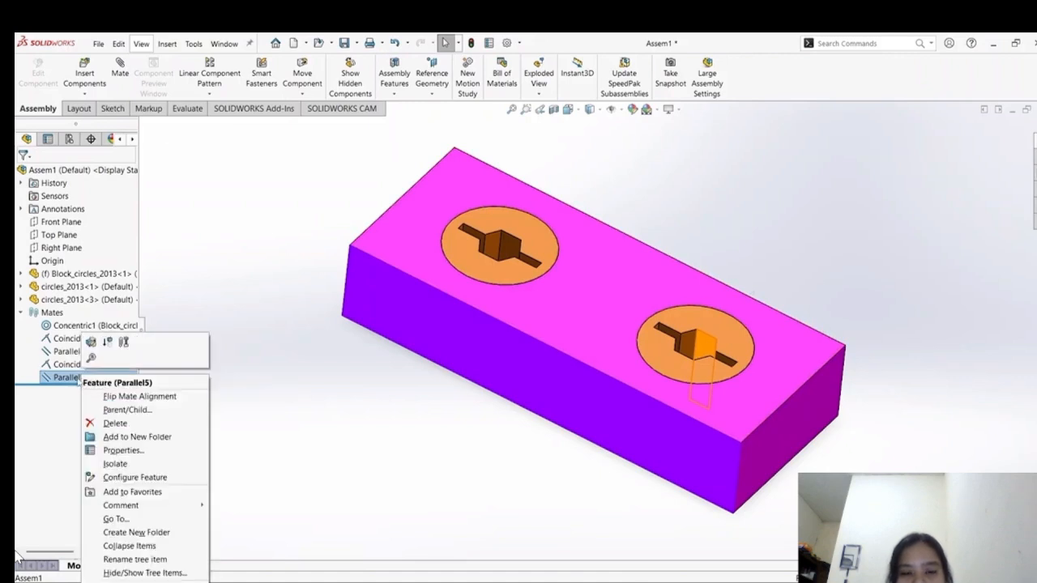
left_click(114, 423)
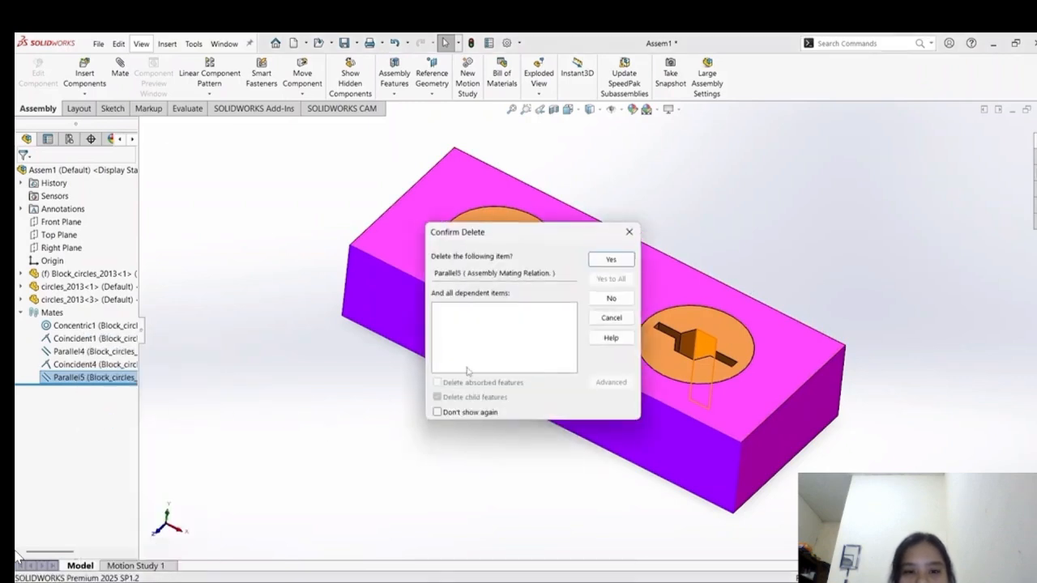
left_click(612, 259)
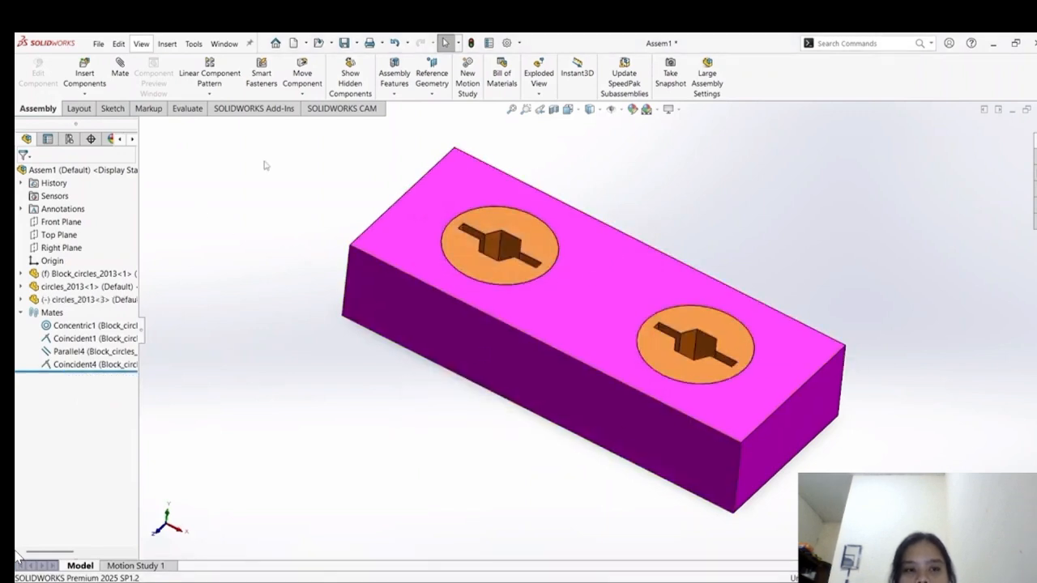
left_click(737, 357)
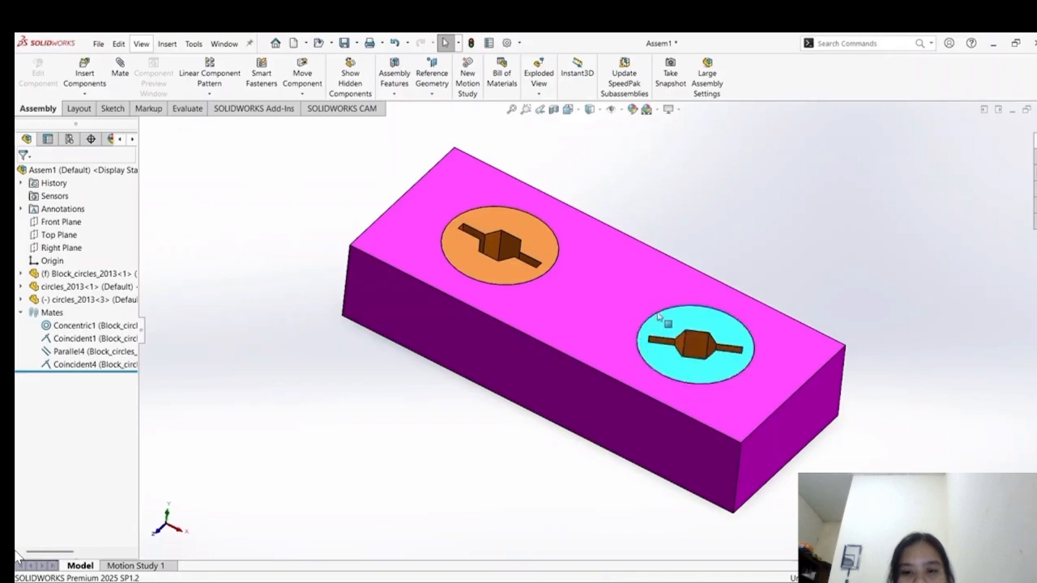
left_click_drag(706, 220, 794, 270)
left_click(794, 269)
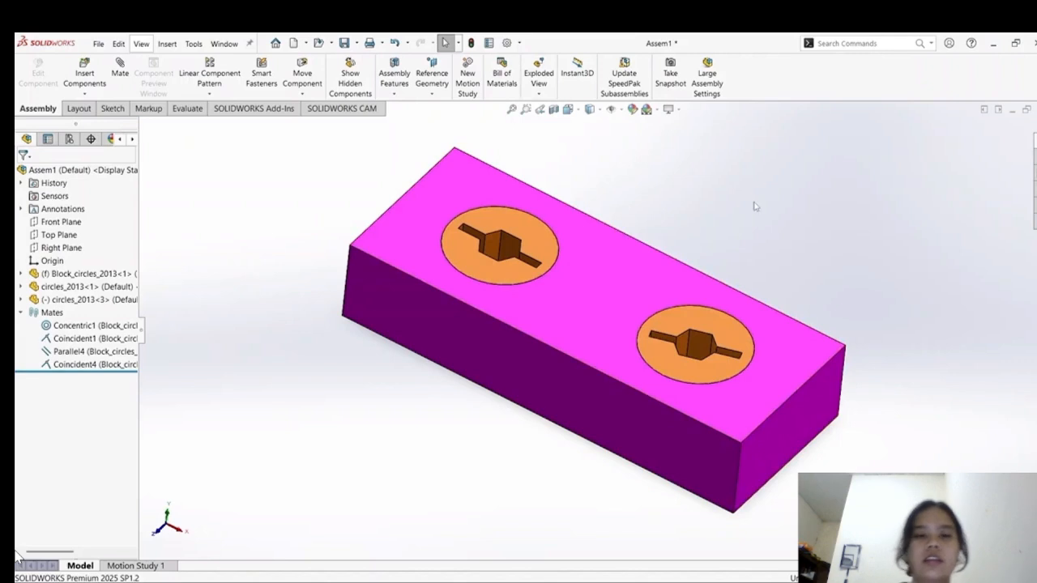
View the mates applied to the first cylinder, move their list clear of the model, and close it.
right_click(544, 244)
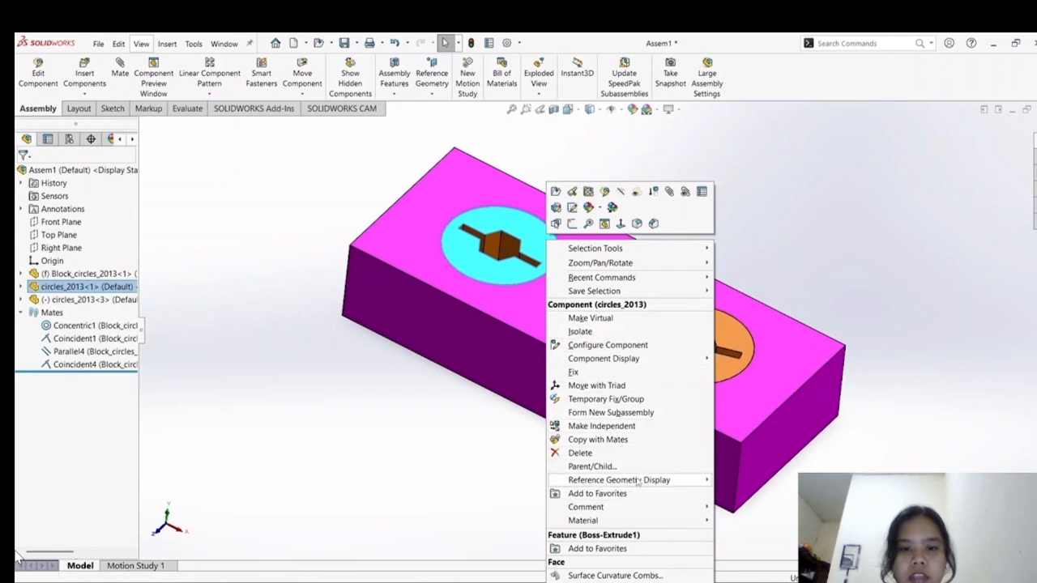
left_click(666, 581)
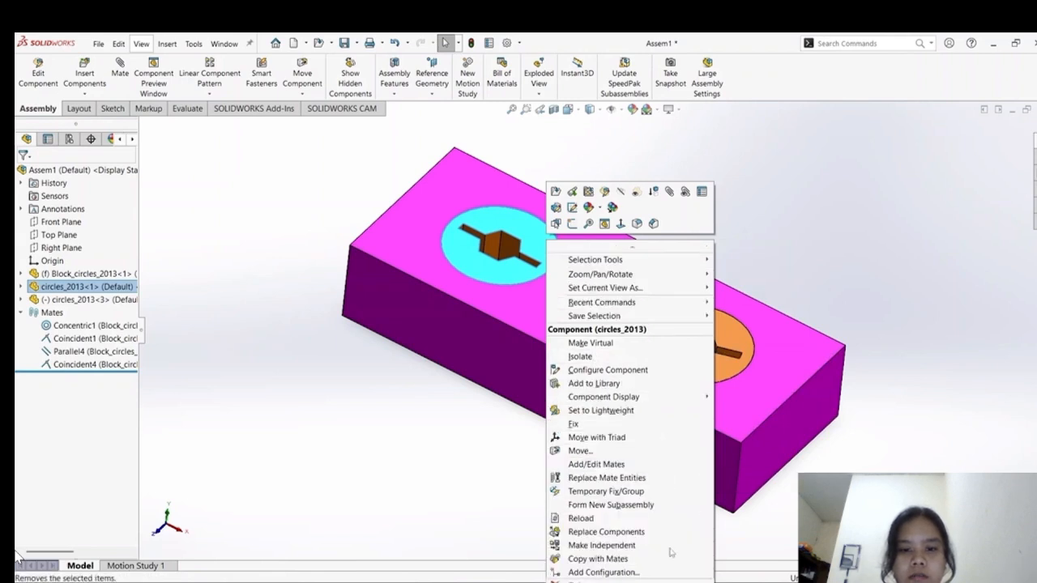
scroll(622, 425, "down", 7)
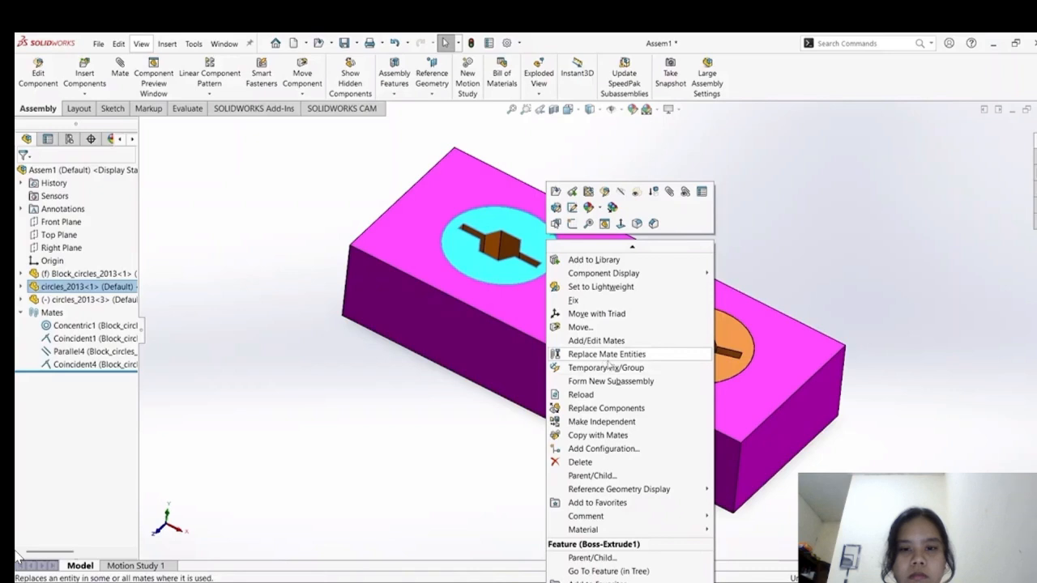
scroll(610, 366, "down", 7)
scroll(610, 376, "up", 3)
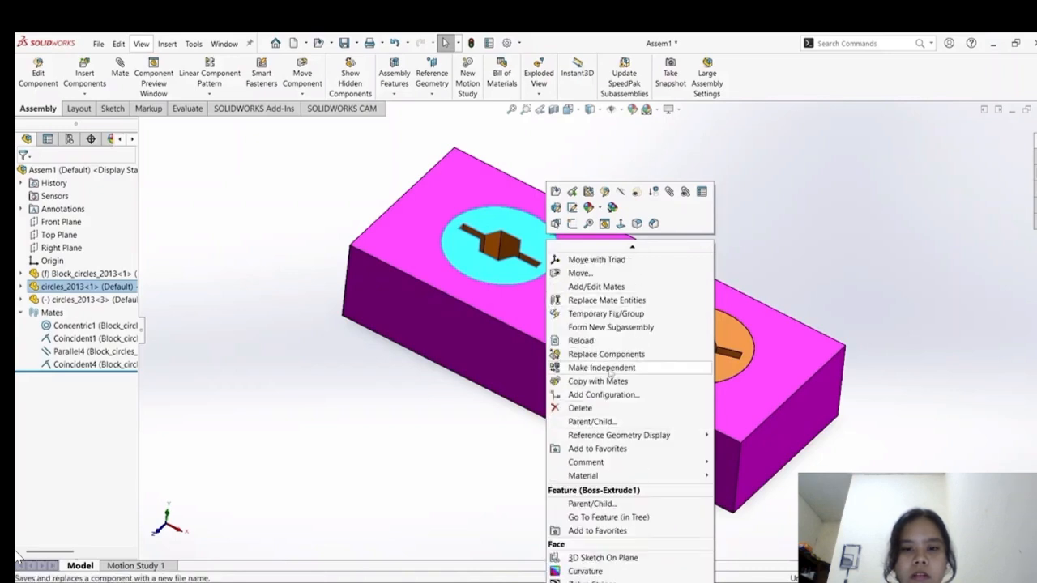
scroll(609, 377, "up", 8)
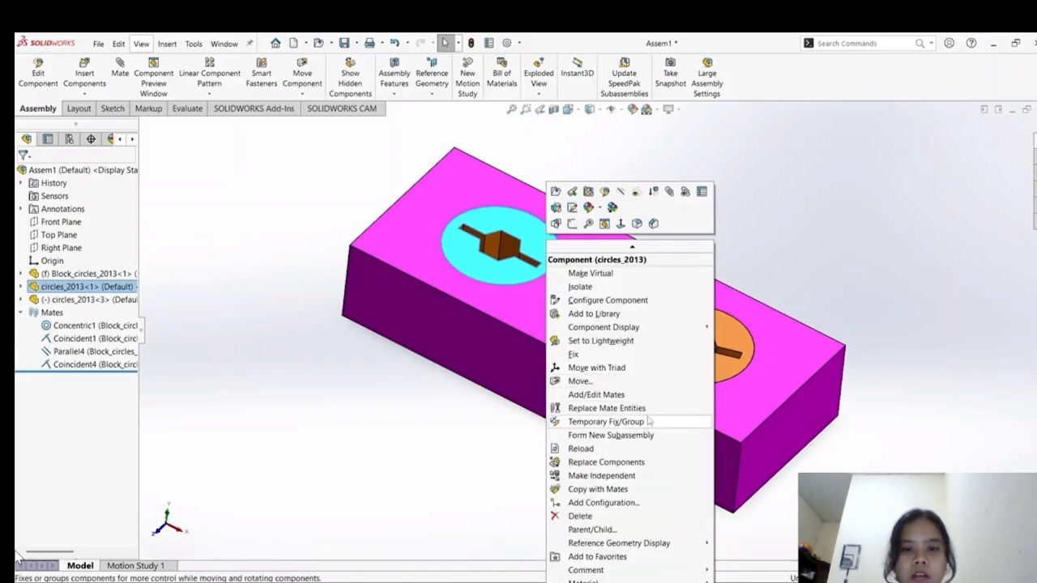
scroll(621, 486, "up", 3)
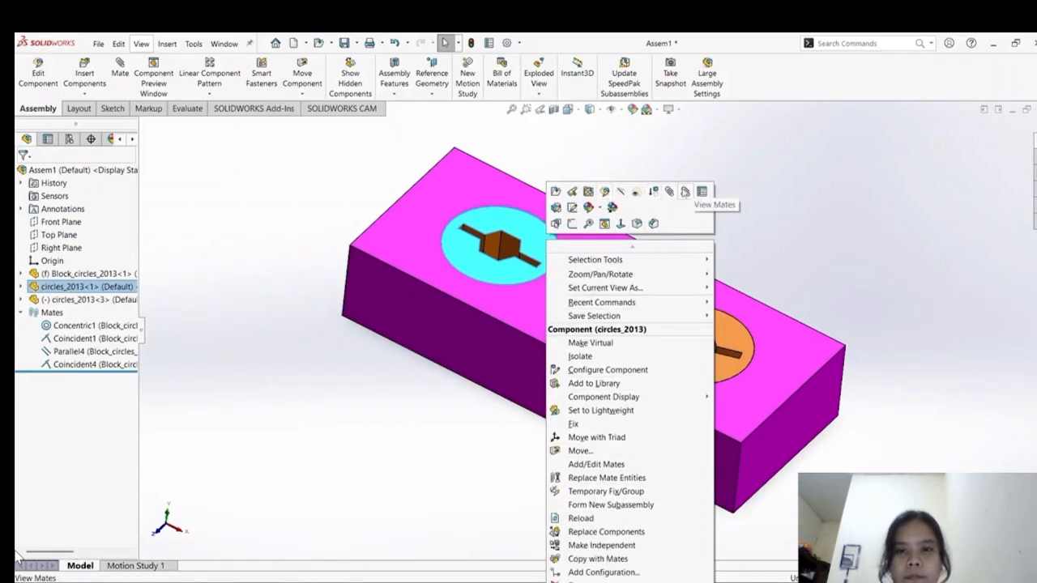
left_click(685, 192)
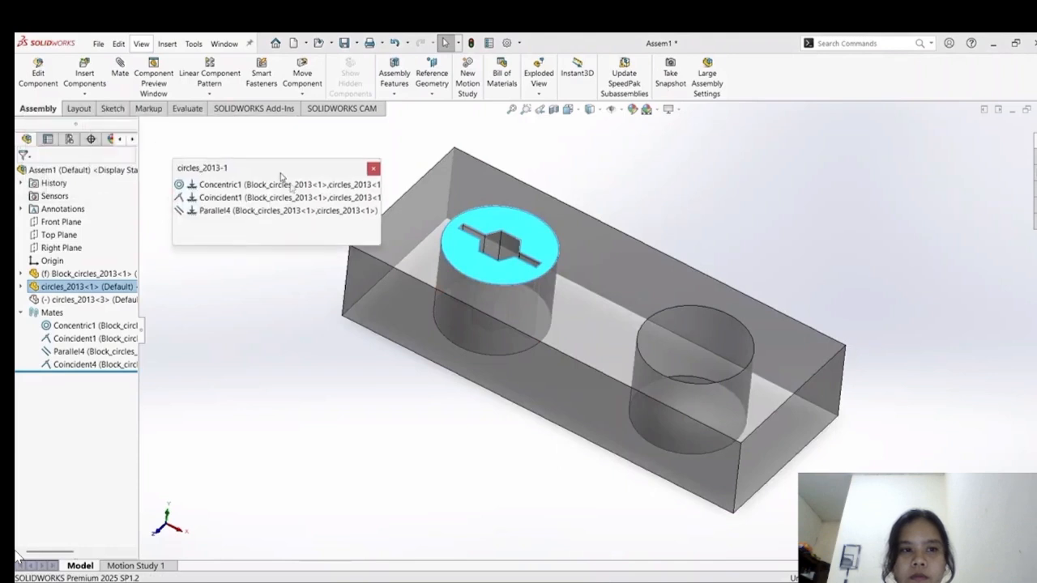
left_click_drag(282, 175, 399, 313)
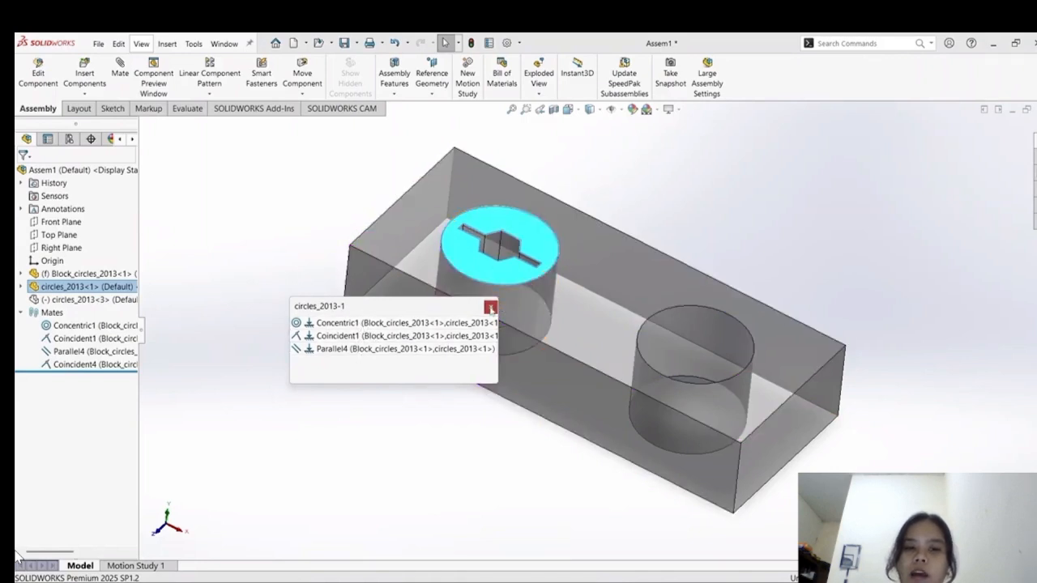
left_click(491, 308)
View the mates applied to the second cylinder and close their list.
left_click(704, 320)
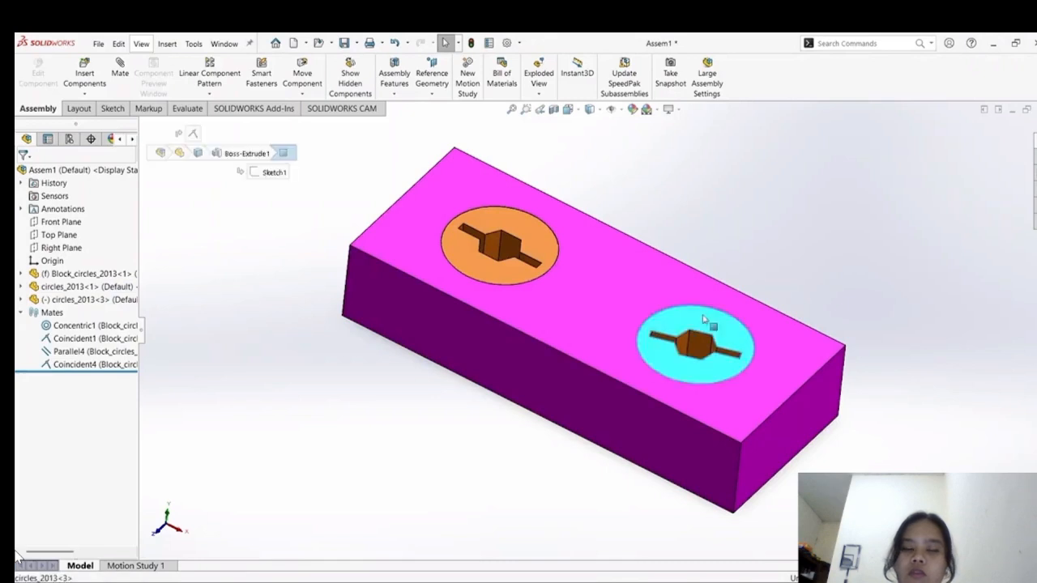
right_click(713, 326)
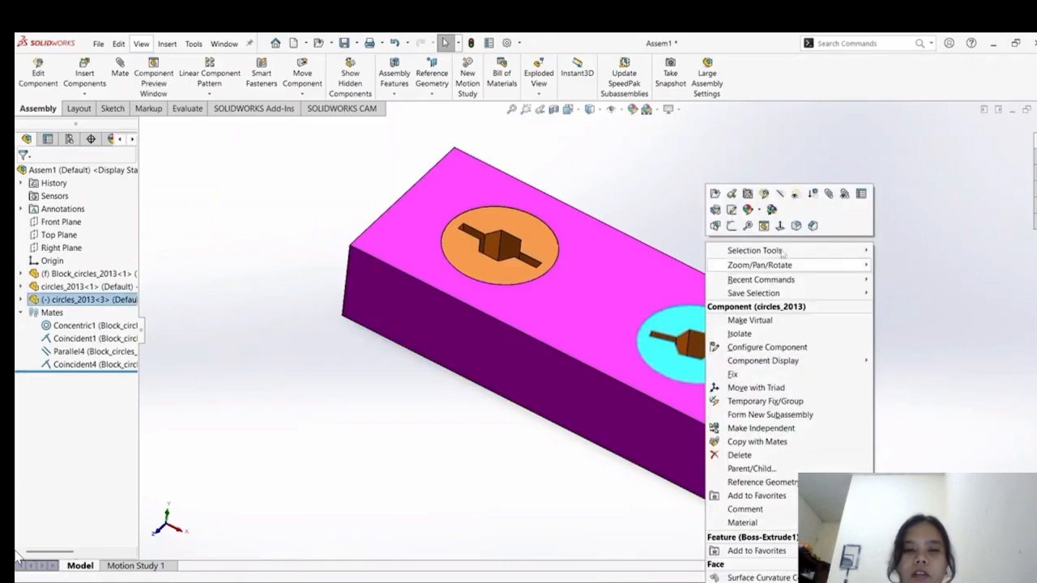
left_click(845, 194)
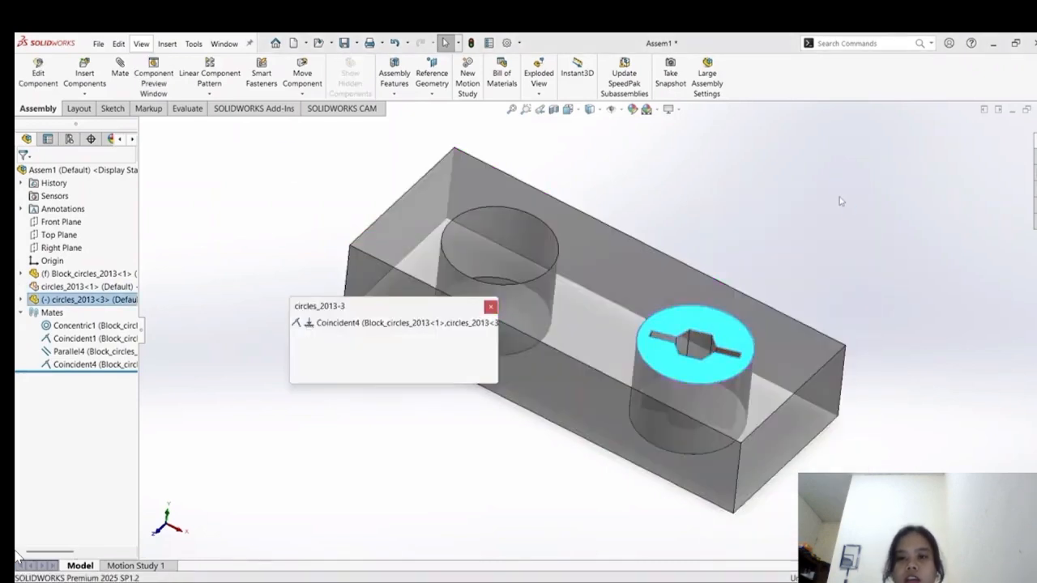
left_click_drag(397, 313, 435, 348)
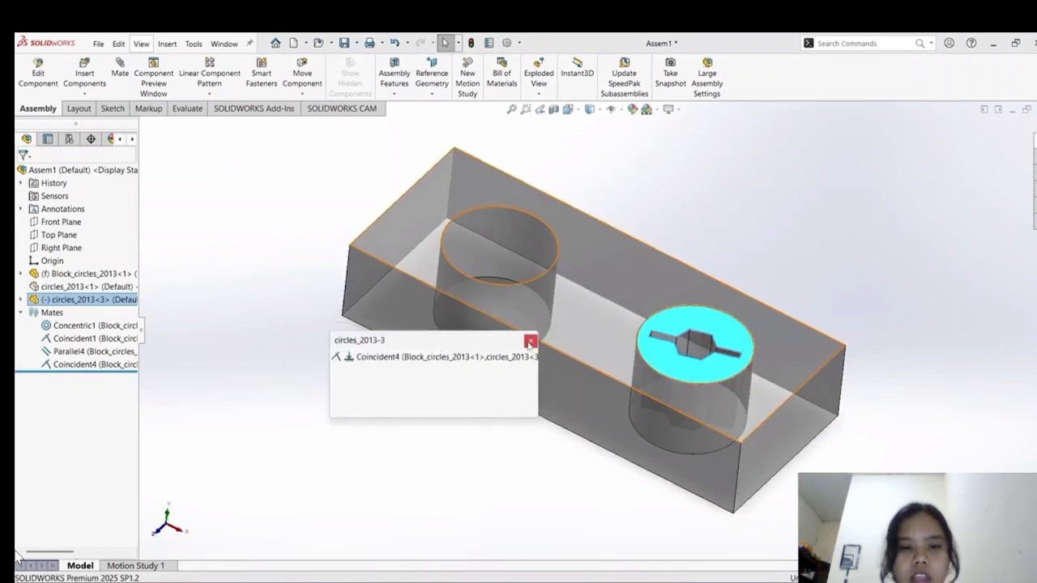
left_click(530, 343)
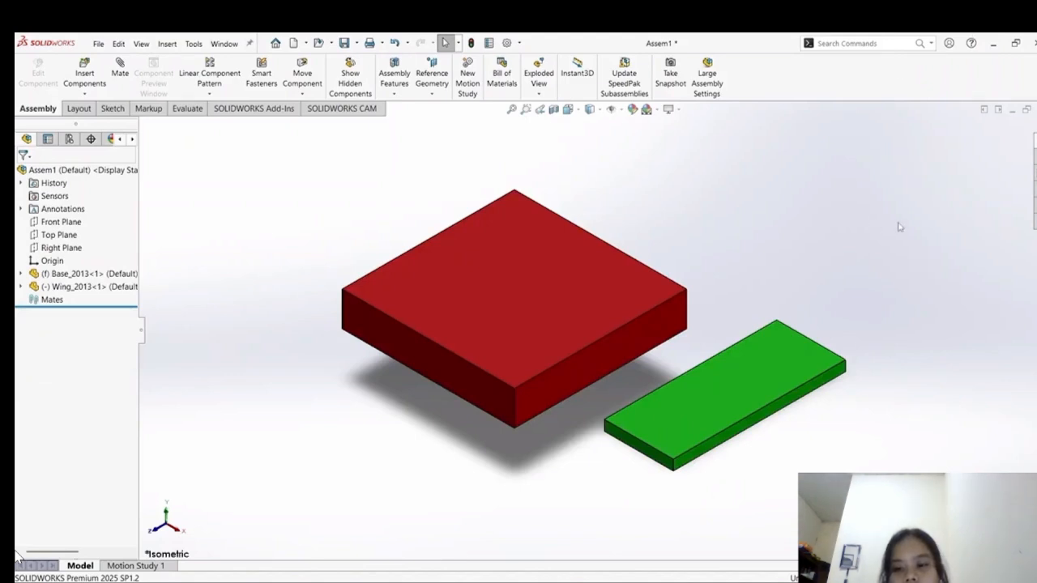
Reposition the loose green wing beside the red base, leaving a gap between the two parts.
scroll(719, 282, "down", 2)
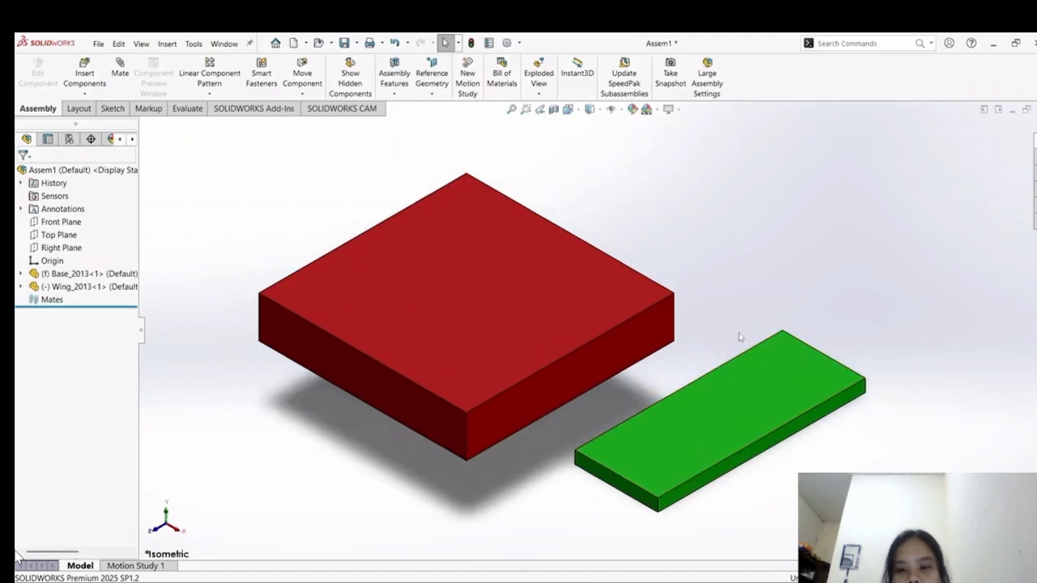
middle_click_drag(679, 326, 540, 362)
left_click(544, 301)
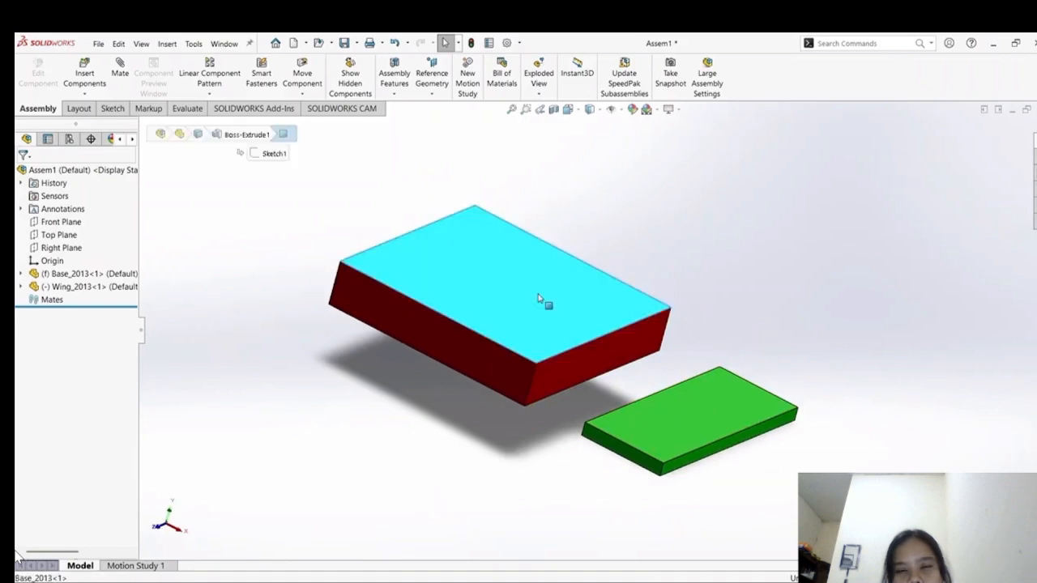
left_click(702, 285)
left_click_drag(706, 417, 794, 337)
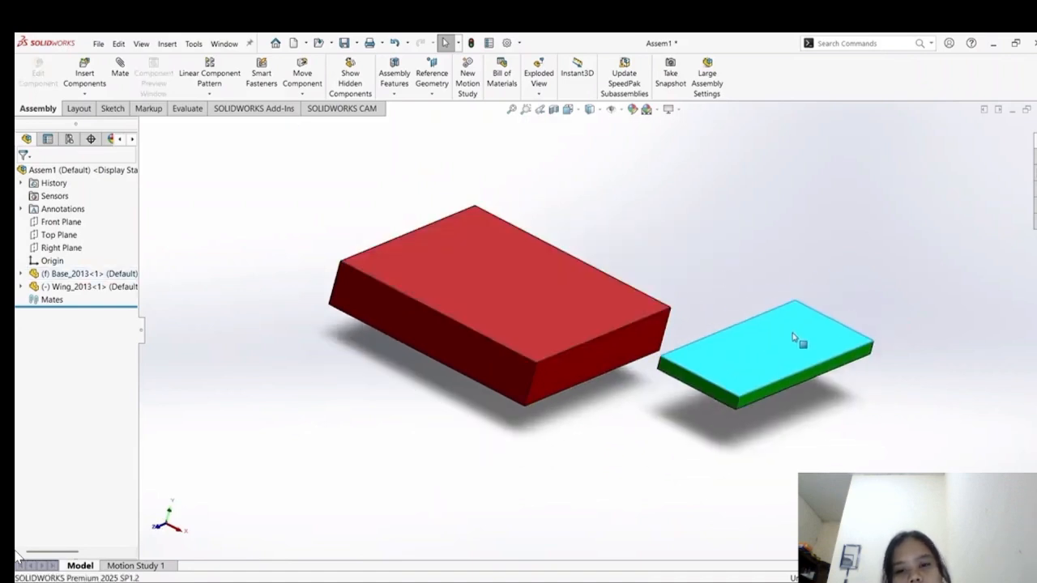
scroll(704, 291, "up", 1)
middle_click_drag(704, 294, 660, 316)
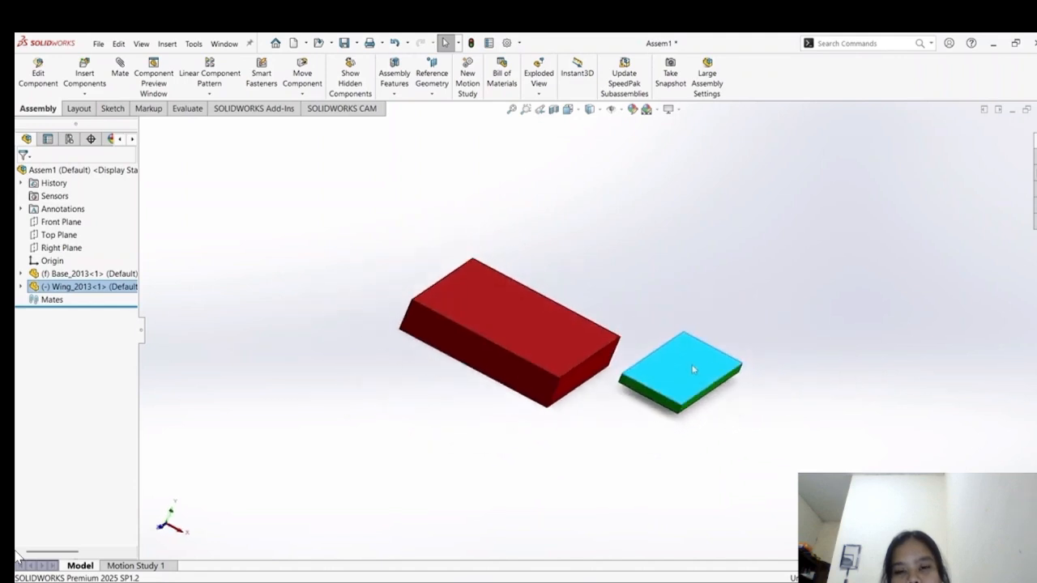
left_click(657, 310)
scroll(657, 353, "down", 4)
left_click_drag(679, 388, 669, 364)
left_click(647, 286)
Add a coincident mate between the red base's long front side face and the green wing's front side face.
middle_click_drag(647, 285, 635, 347)
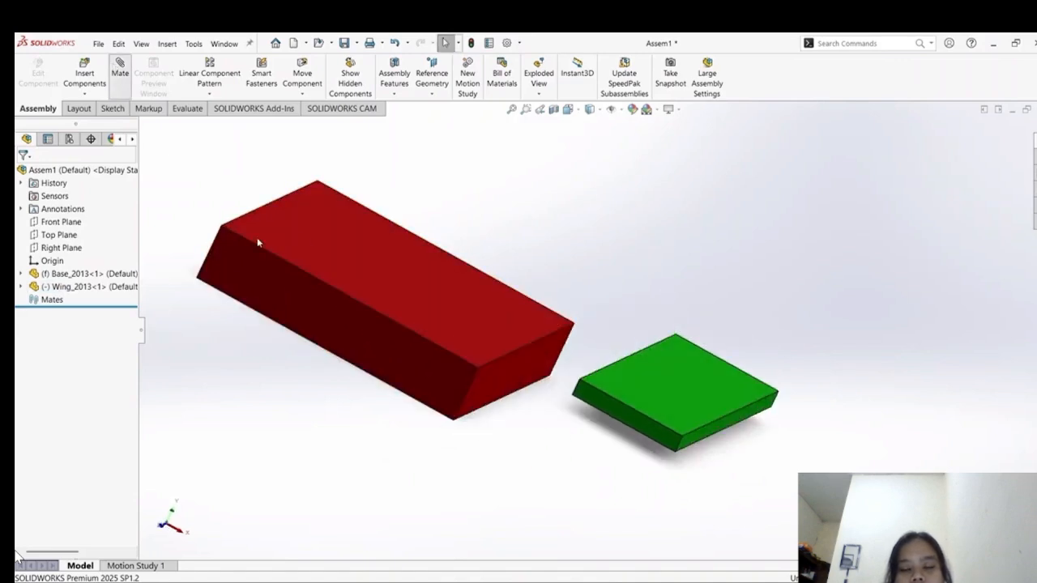
left_click(340, 330)
left_click(628, 417)
left_click(23, 174)
left_click(24, 174)
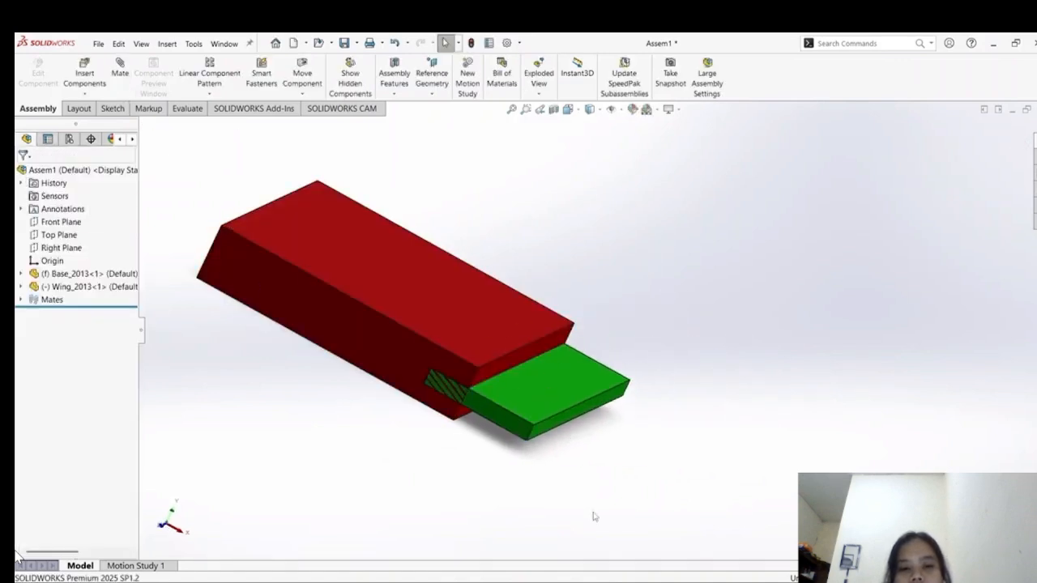
Pull the green wing farther out from the red base and add a coincident mate between the wing's inner end face and the base's end face.
left_click_drag(585, 393, 651, 455)
middle_click_drag(671, 340, 686, 369)
left_click(685, 369)
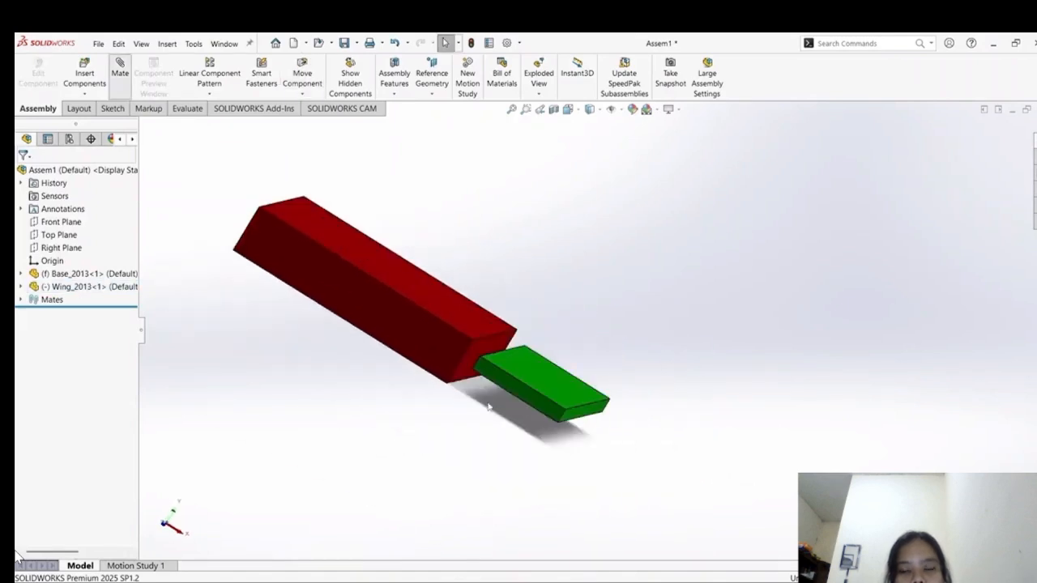
middle_click_drag(489, 408, 532, 322)
scroll(567, 343, "down", 3)
left_click(535, 349)
left_click(532, 321)
left_click(26, 173)
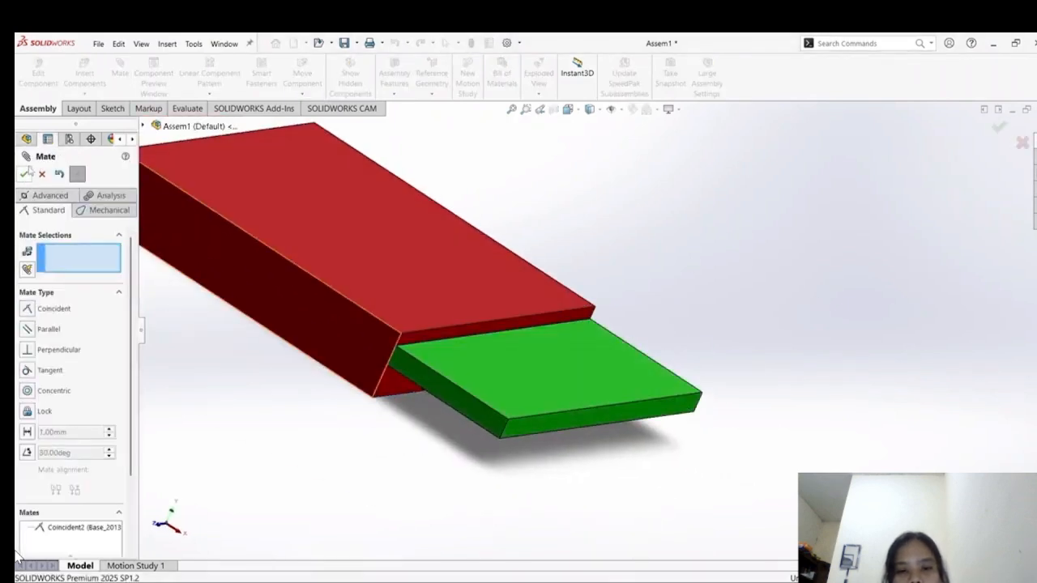
left_click(25, 174)
Add a coincident mate between the top faces of the green wing and the red base, then leave the Mate command.
middle_click_drag(502, 405, 575, 413)
left_click(673, 317)
left_click_drag(574, 411, 551, 356)
left_click(551, 278)
scroll(527, 262, "down", 3)
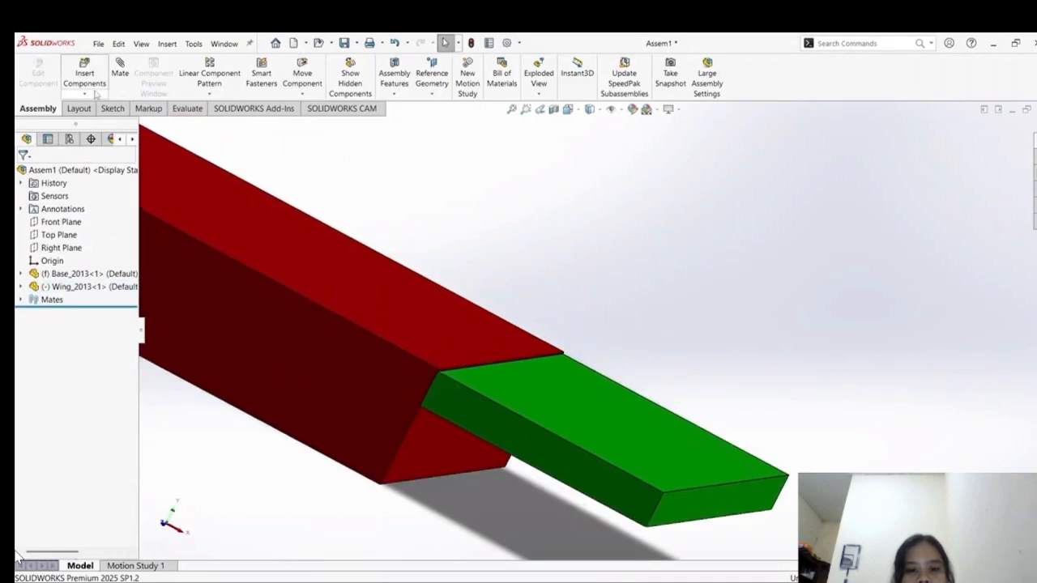
left_click(120, 73)
left_click(588, 380)
left_click(473, 315)
left_click(541, 259)
key("Escape")
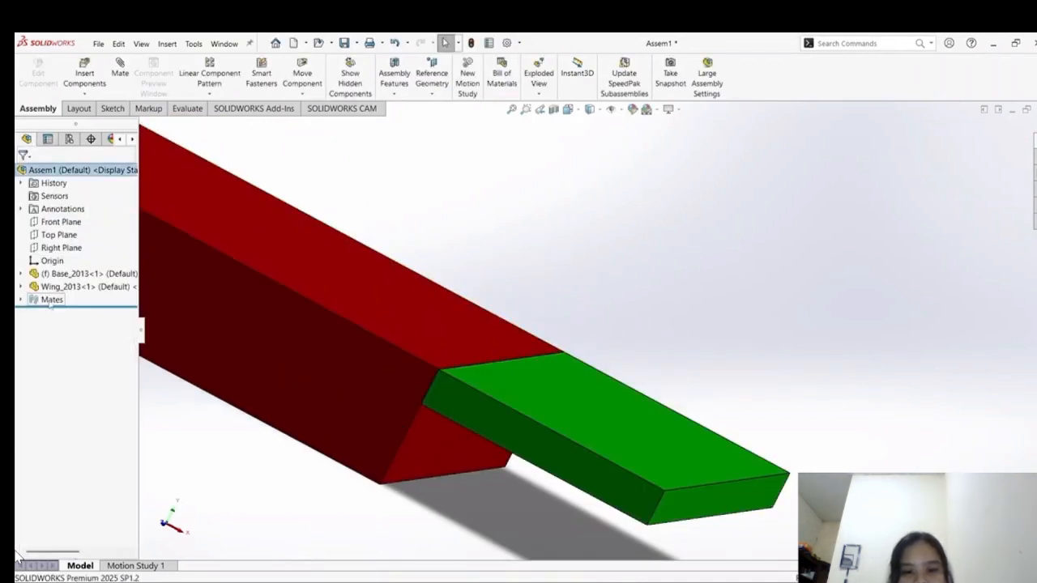
View the wing's mates, delete the second and third coincident mates, and close the list.
left_click(85, 286)
left_click(219, 252)
left_click(743, 275)
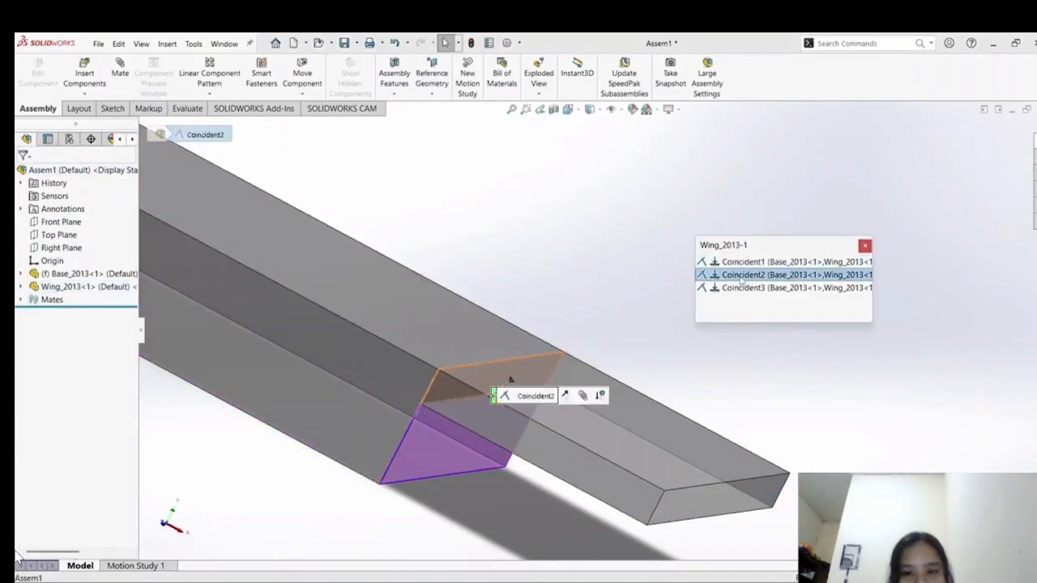
right_click(740, 277)
left_click(776, 322)
left_click(610, 259)
right_click(752, 276)
left_click(786, 321)
left_click(610, 259)
left_click(866, 246)
Examine how the green wing sits against the red base's end from several angles.
key("f")
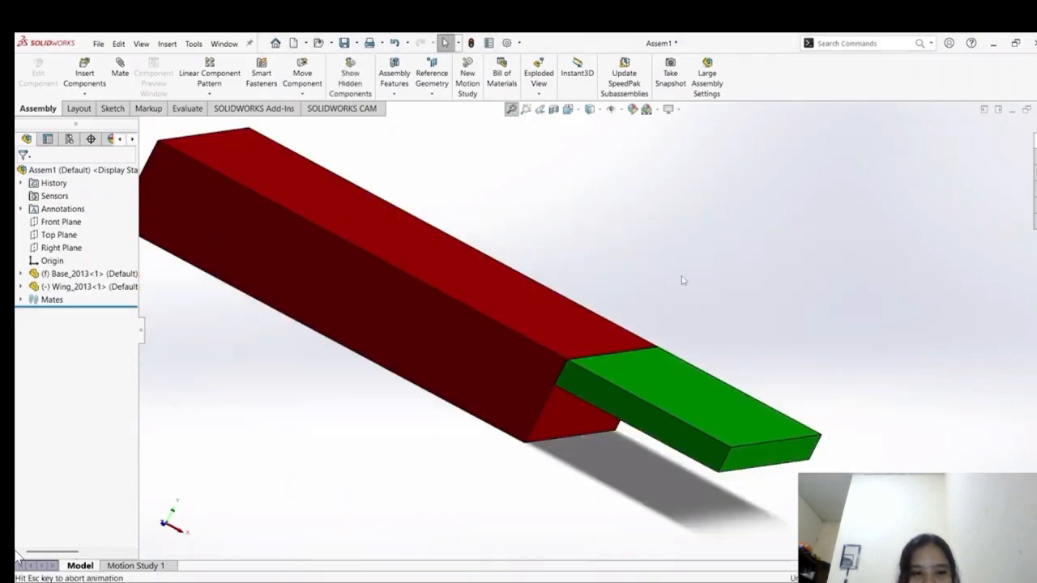
middle_click_drag(665, 258, 612, 320)
scroll(632, 304, "down", 1)
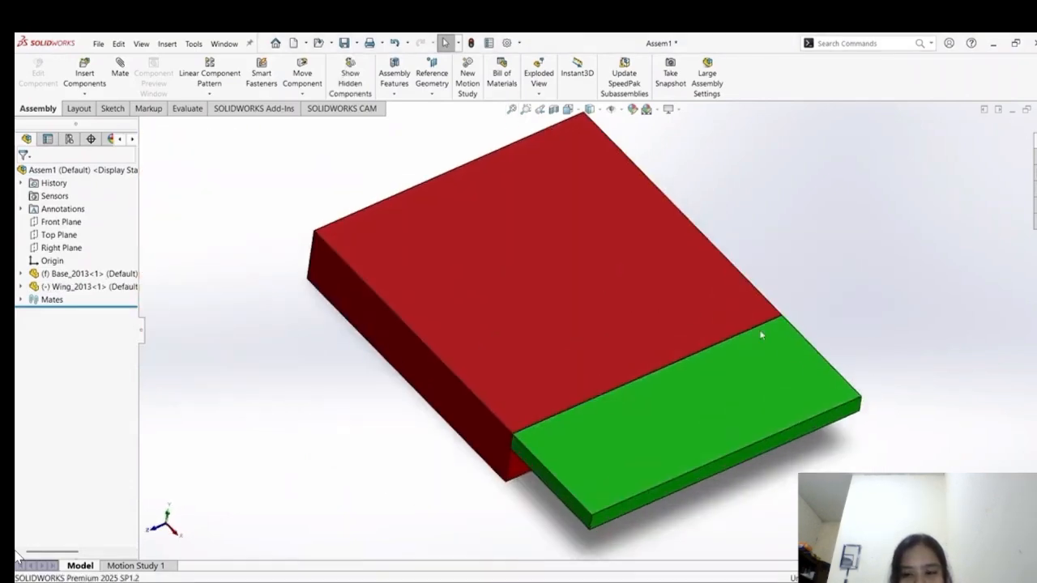
scroll(765, 344, "down", 2)
scroll(771, 353, "up", 2)
scroll(785, 329, "down", 1)
scroll(787, 331, "up", 1)
middle_click_drag(840, 321, 791, 326)
scroll(825, 318, "up", 2)
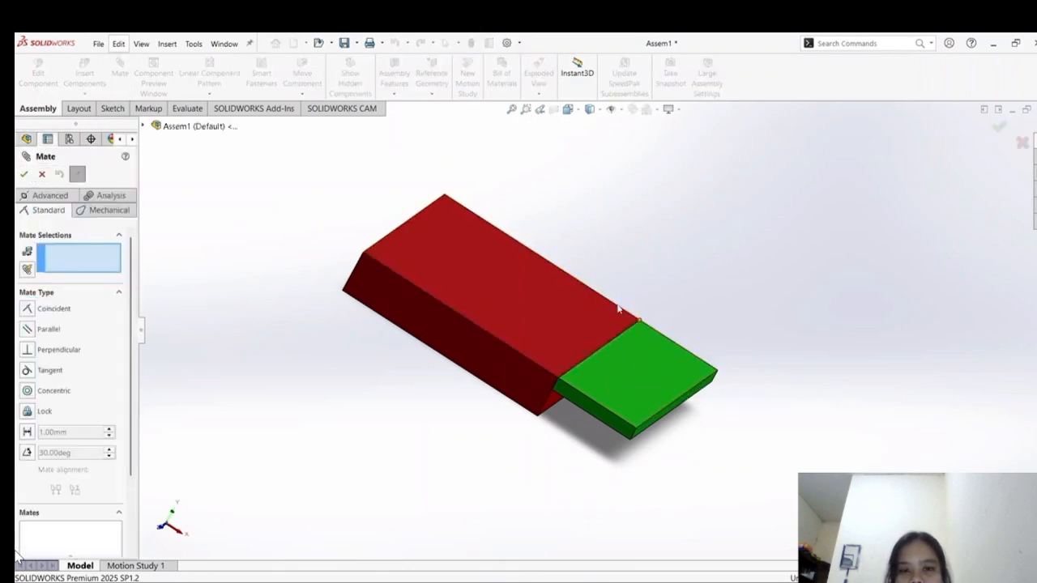
Set up an angle mate of 30 degrees between the top faces of the green wing and the red base.
left_click(637, 377)
left_click(559, 302)
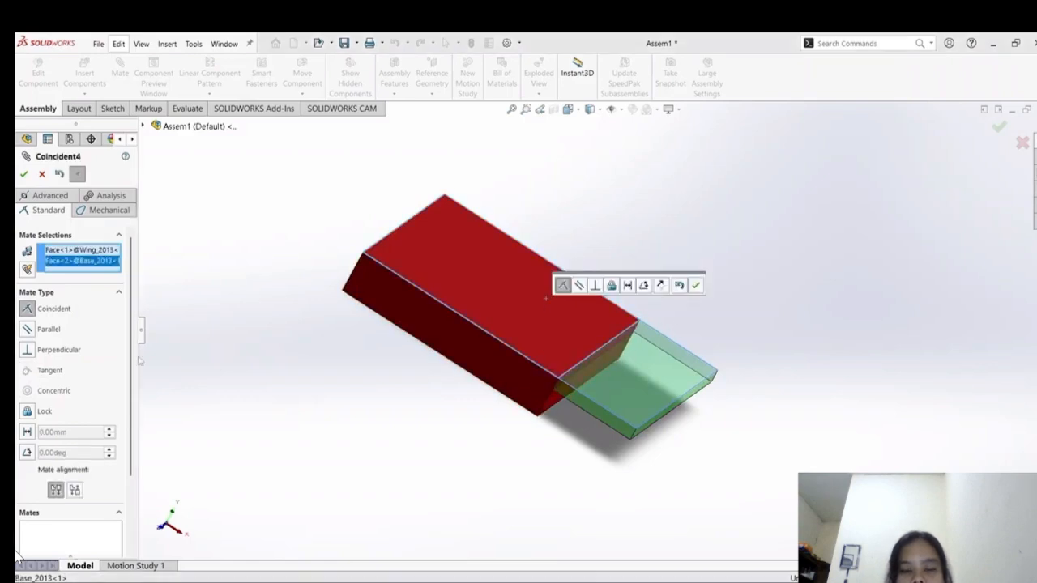
scroll(113, 462, "down", 3)
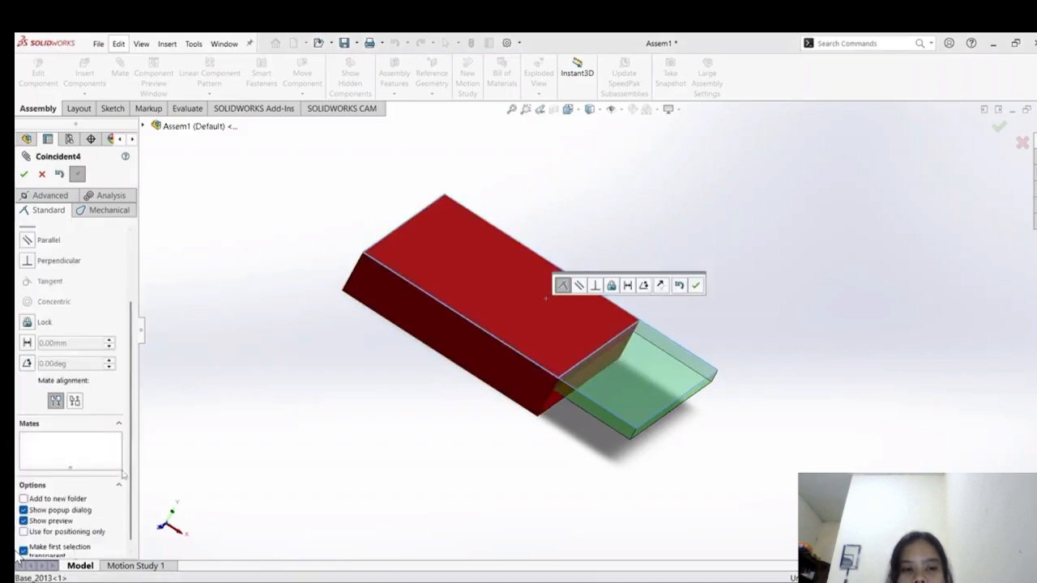
left_click(28, 363)
type("30")
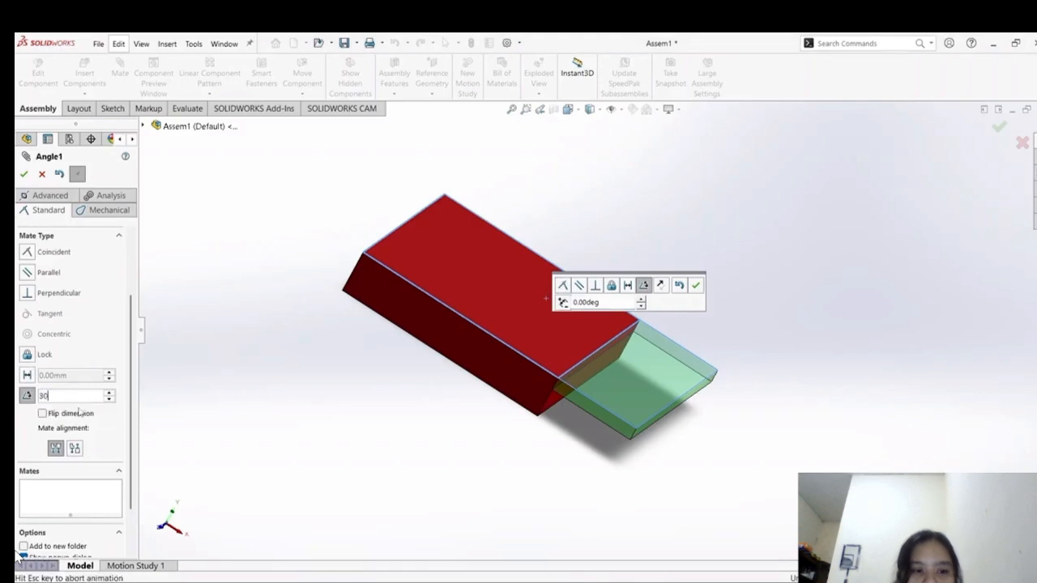
key("Return")
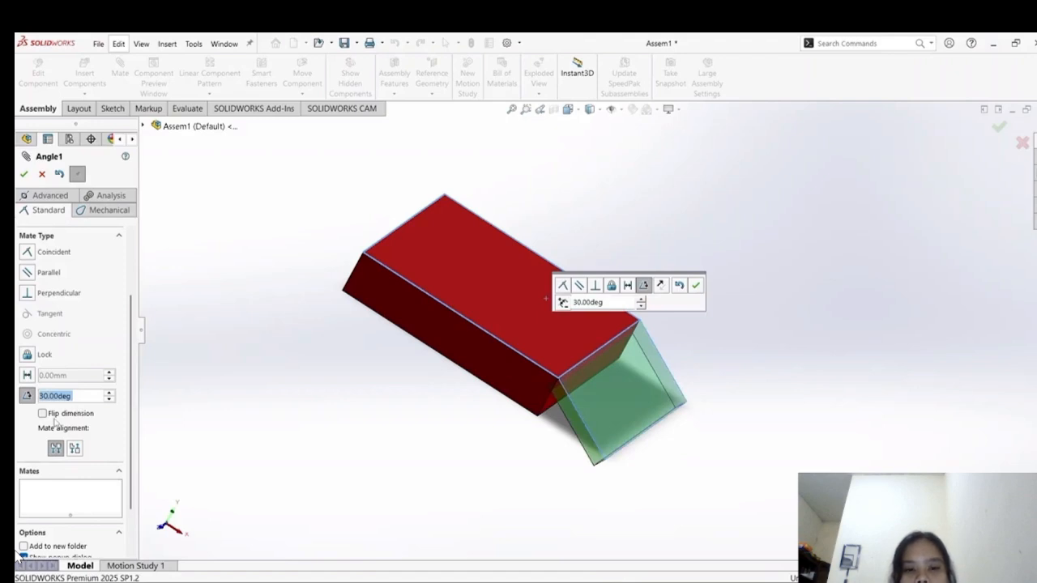
Flip the angle mate's direction, set its angle to 90 degrees, and accept the mate.
left_click(55, 418)
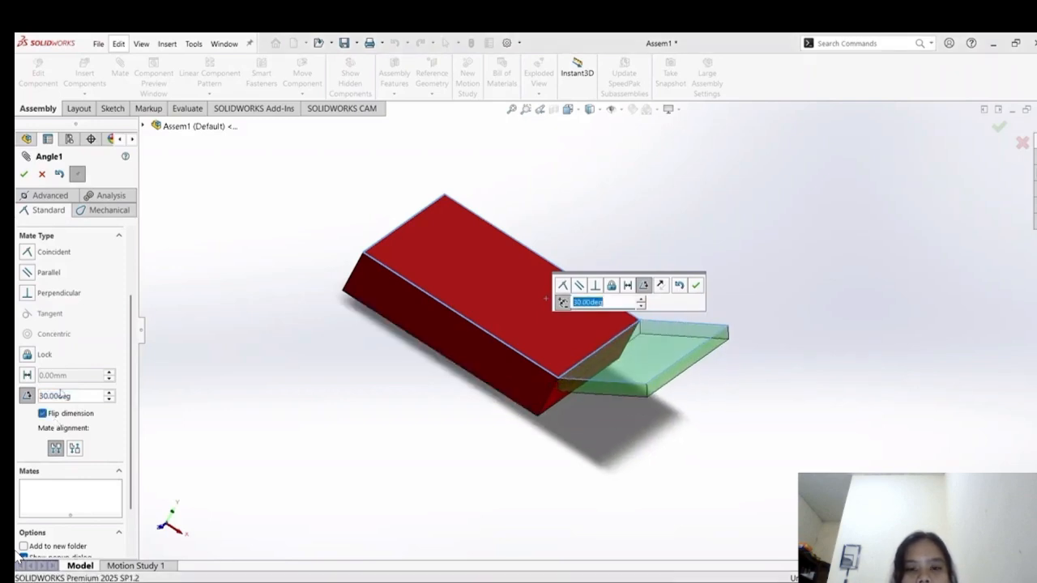
left_click(39, 396)
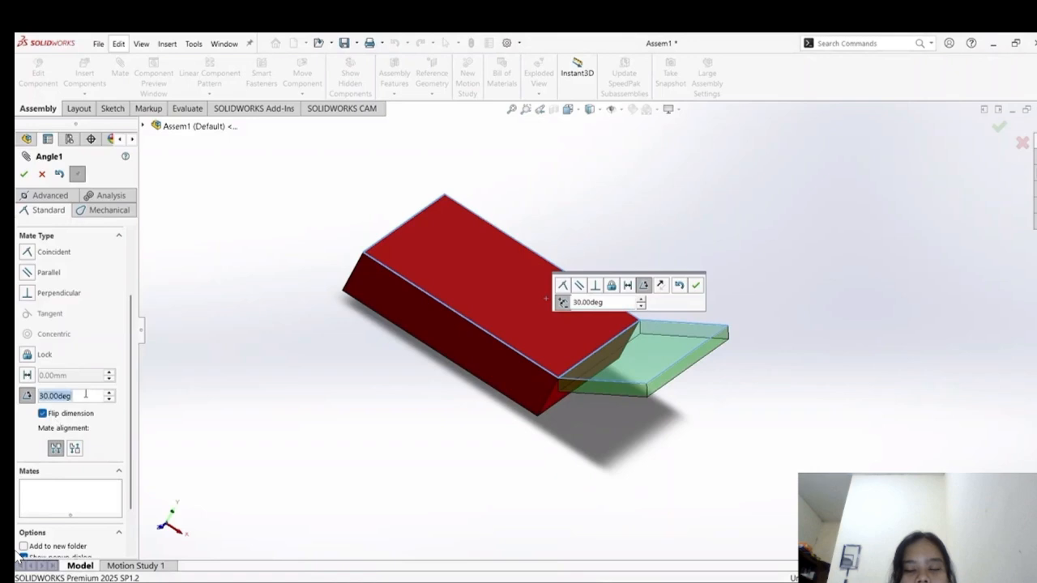
type("90")
key("Return")
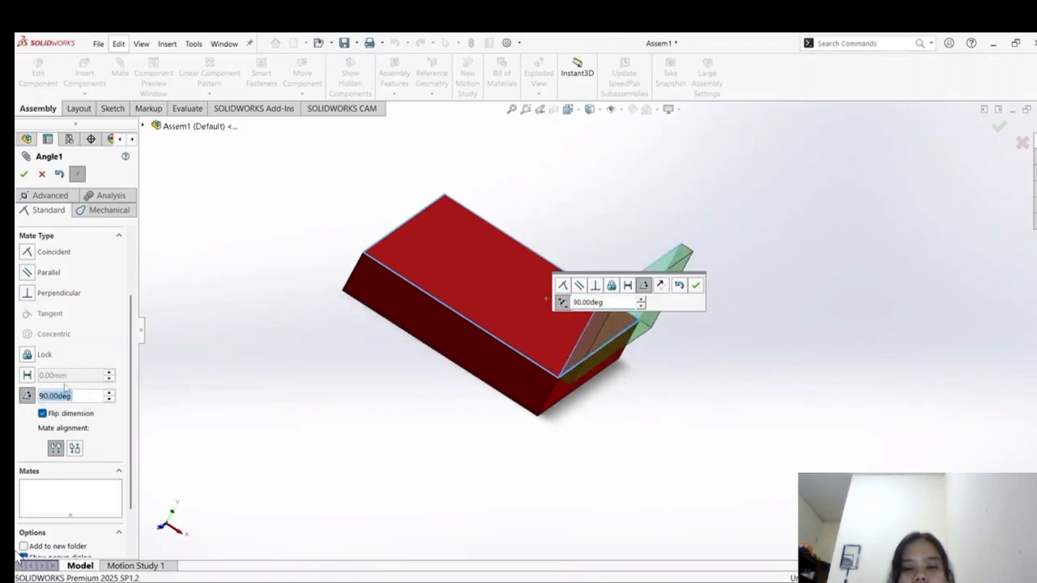
left_click(24, 174)
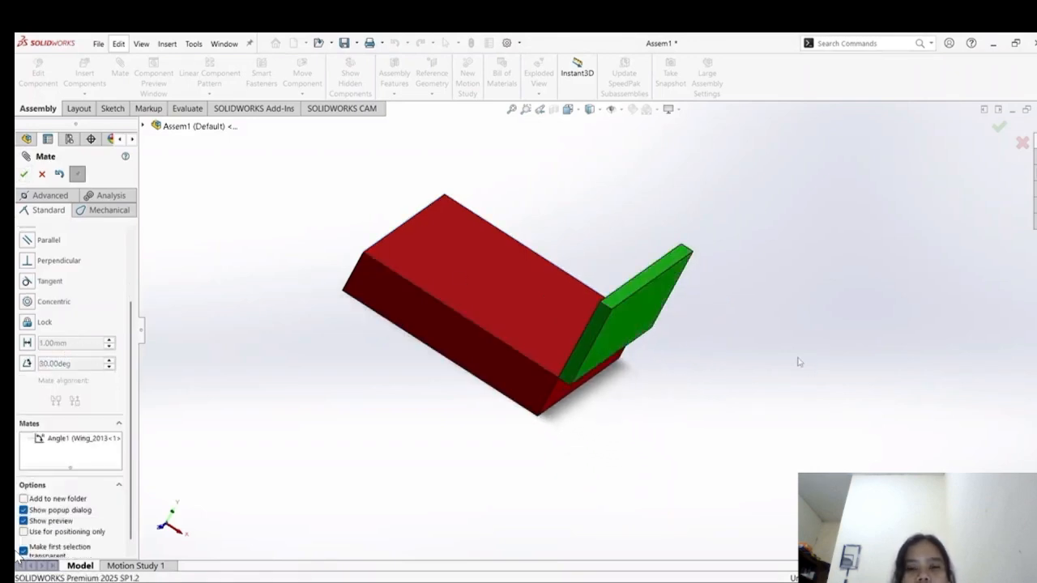
middle_click_drag(798, 362, 641, 359)
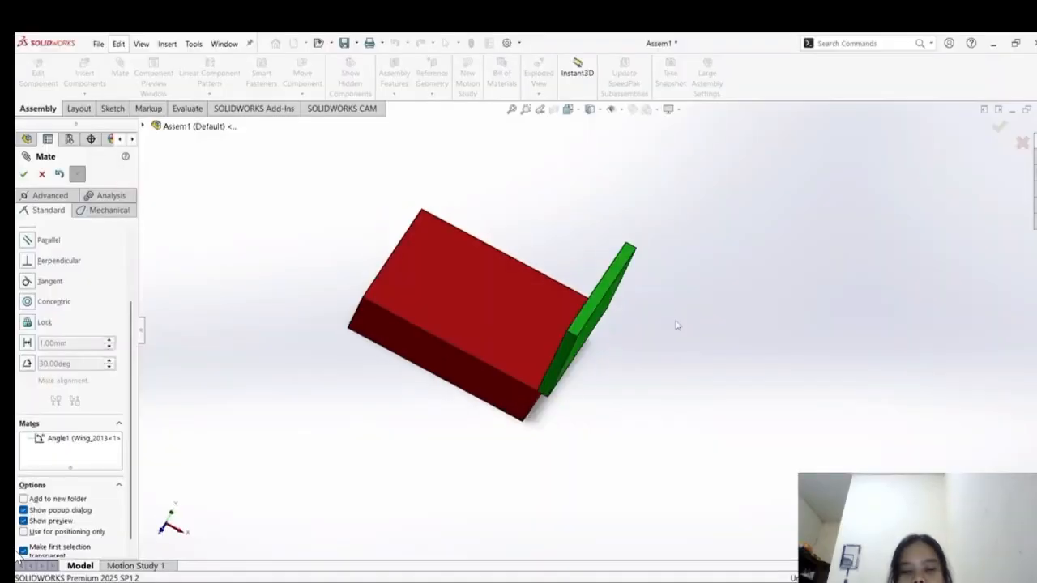
Undo the 90-degree angle mate between the wing and the base.
key("ctrl+z")
key("ctrl+z")
key("ctrl+z")
key("ctrl+z")
Move the green wing clear of the base, leave the Mate command, and place a copy of the wing beside the base's long front side.
left_click_drag(637, 371, 779, 253)
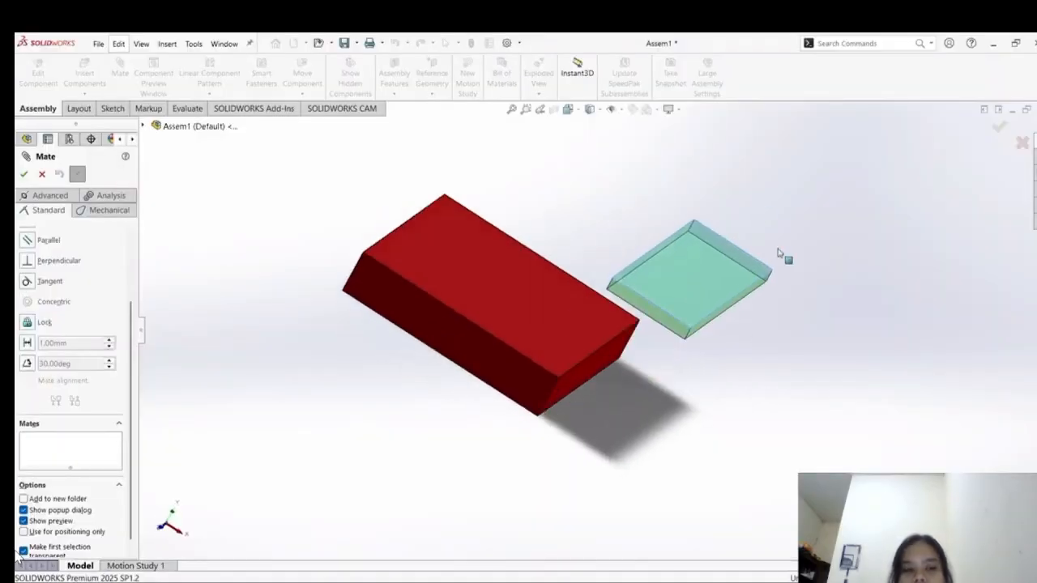
left_click(42, 174)
left_click_drag(696, 279, 365, 375, "ctrl")
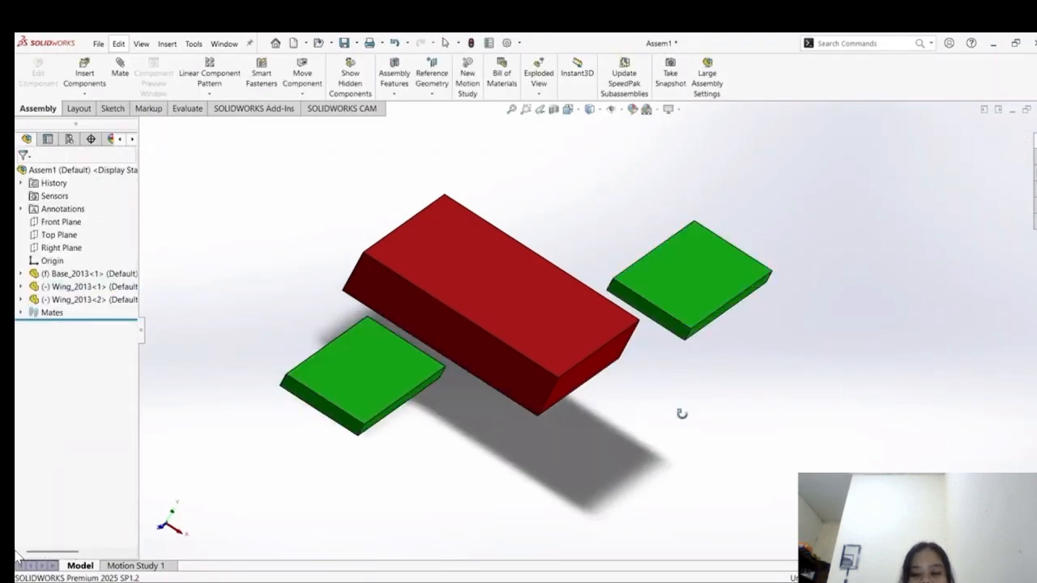
Add a coincident mate between the original wing's inner end face and the red base's top face so the wing stands upright.
middle_click_drag(683, 414, 653, 392)
left_click(120, 73)
left_click(607, 283)
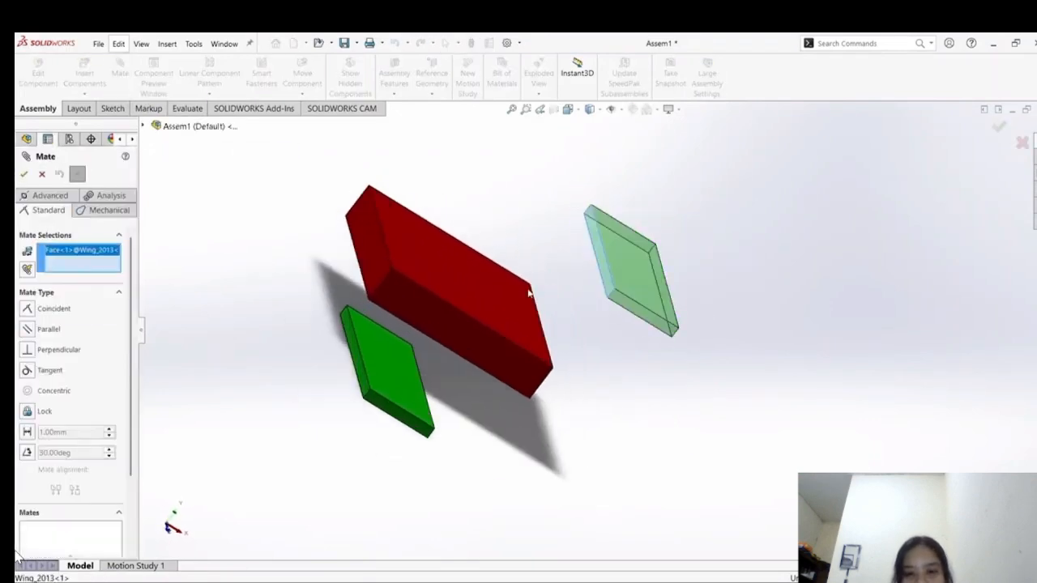
left_click(512, 296)
left_click(25, 174)
Move the copied wing above the base and add a coincident mate between its end face and the base's top face.
left_click_drag(389, 364, 543, 197)
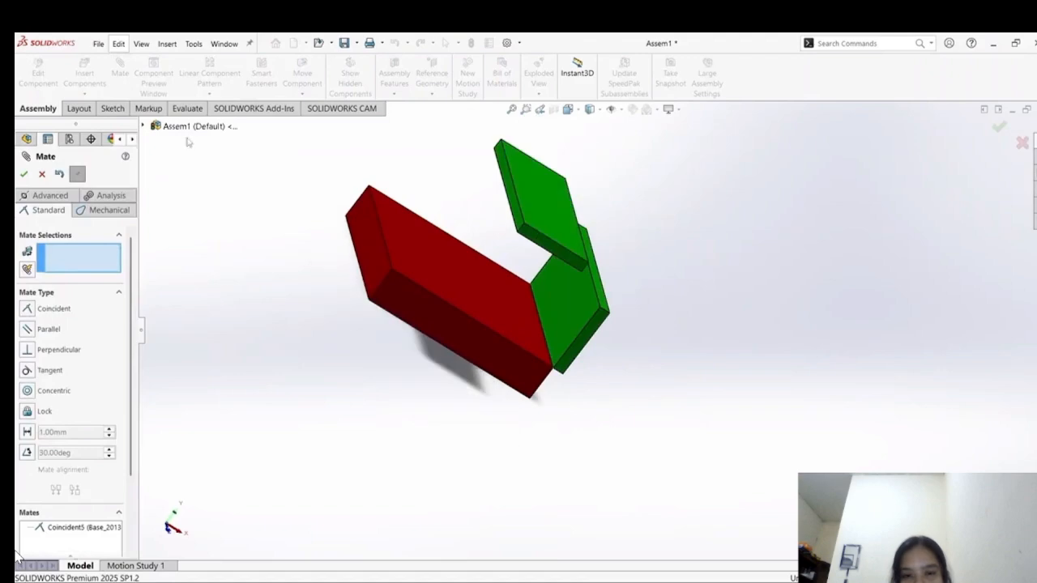
left_click(507, 189)
left_click(410, 230)
left_click(25, 174)
Add a coincident mate between the copied wing's front side face and the base's long front side face, then finish mating.
middle_click_drag(657, 287, 610, 263)
left_click(363, 232)
left_click(324, 332)
left_click(24, 175)
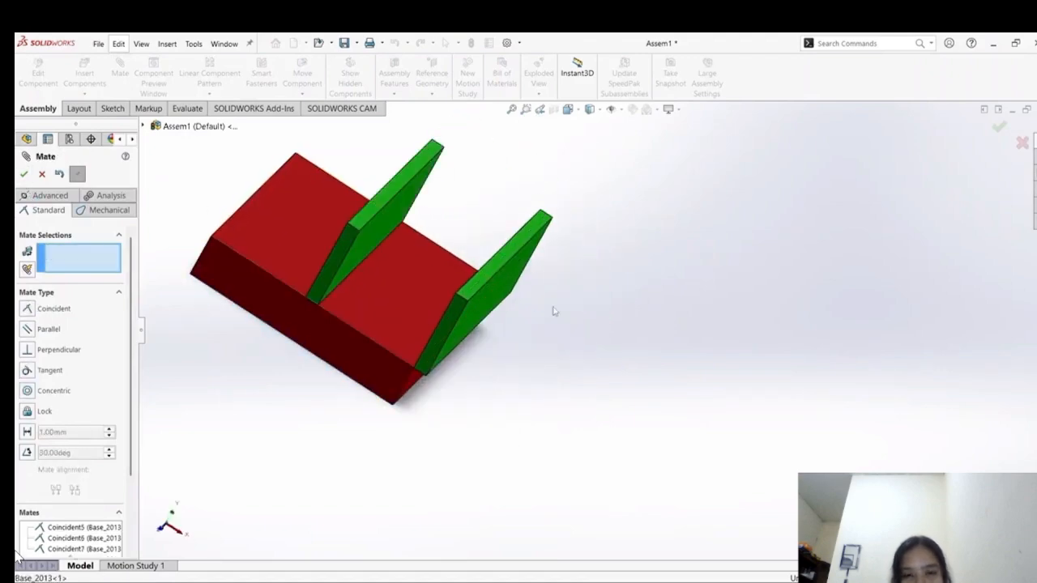
middle_click_drag(555, 311, 508, 326)
left_click(25, 174)
Examine both upright wings on the base in the isometric view and from other angles.
left_click(511, 110)
mouse_move(601, 217)
middle_mouse_down()
mouse_move(653, 245)
mouse_move(604, 219)
middle_mouse_up()
left_click(511, 110)
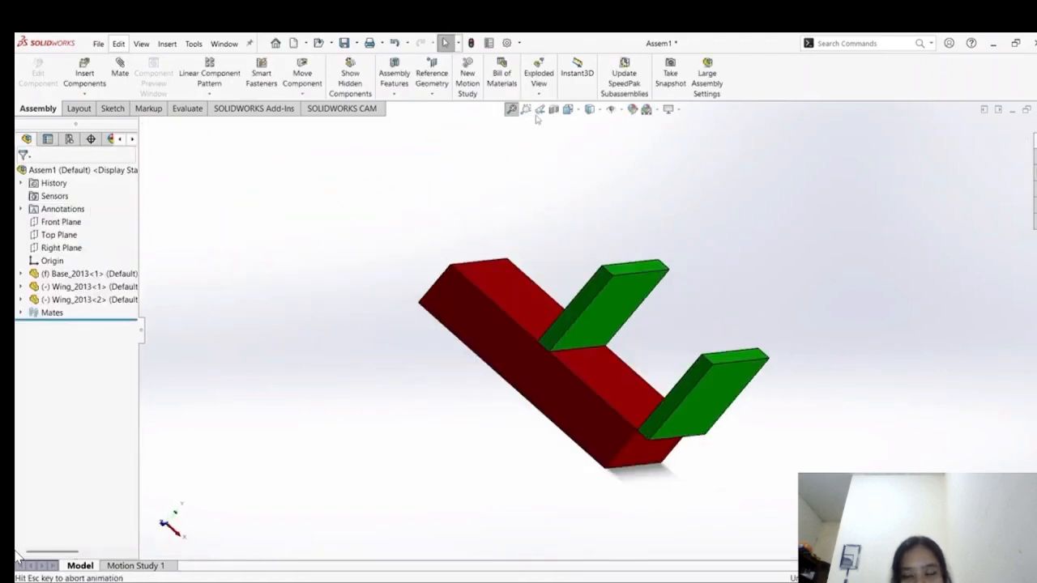
left_click(569, 110)
left_click(552, 367)
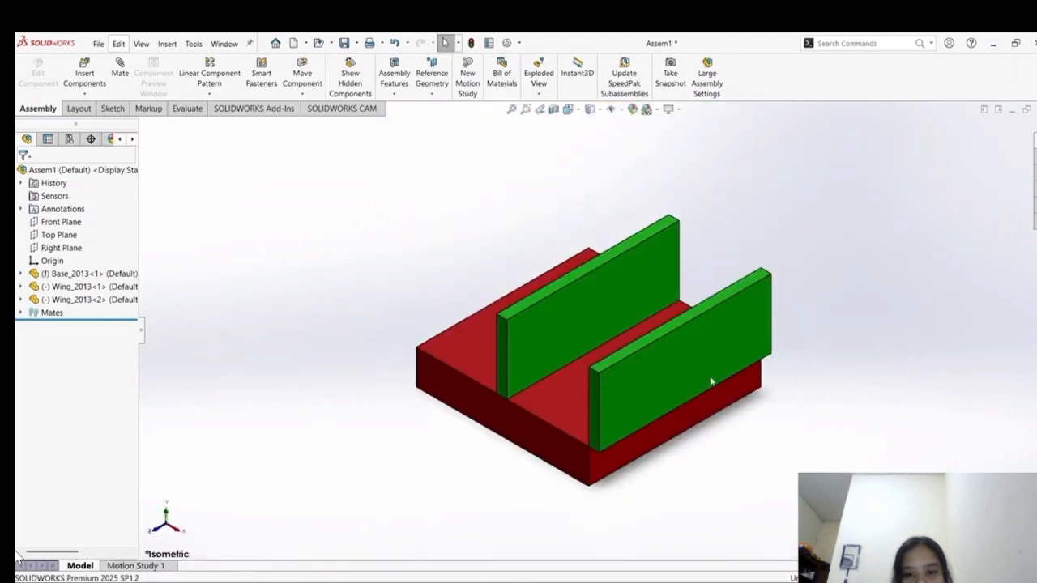
middle_click_drag(712, 382, 768, 402)
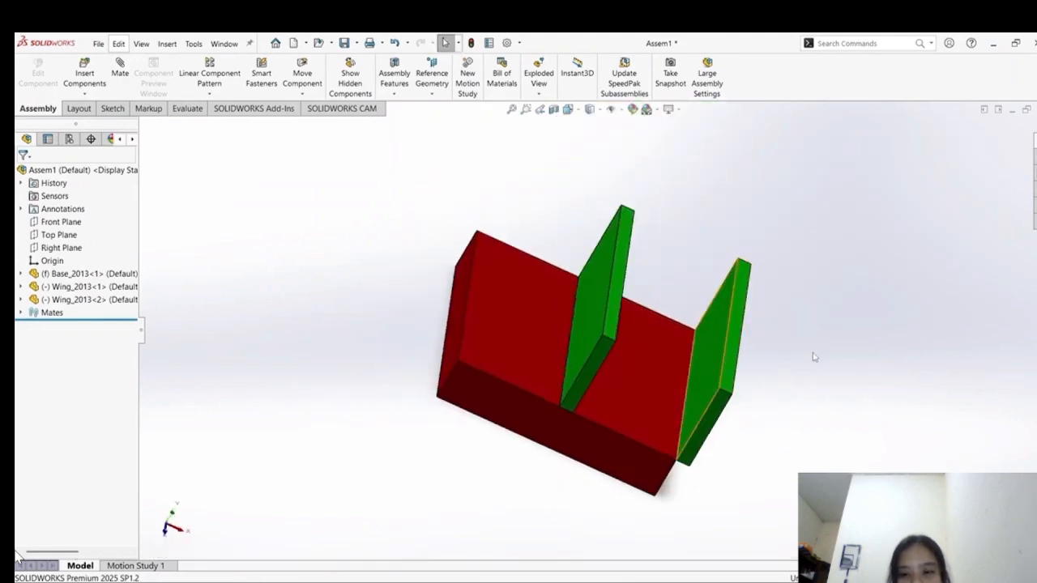
middle_click_drag(814, 357, 804, 400)
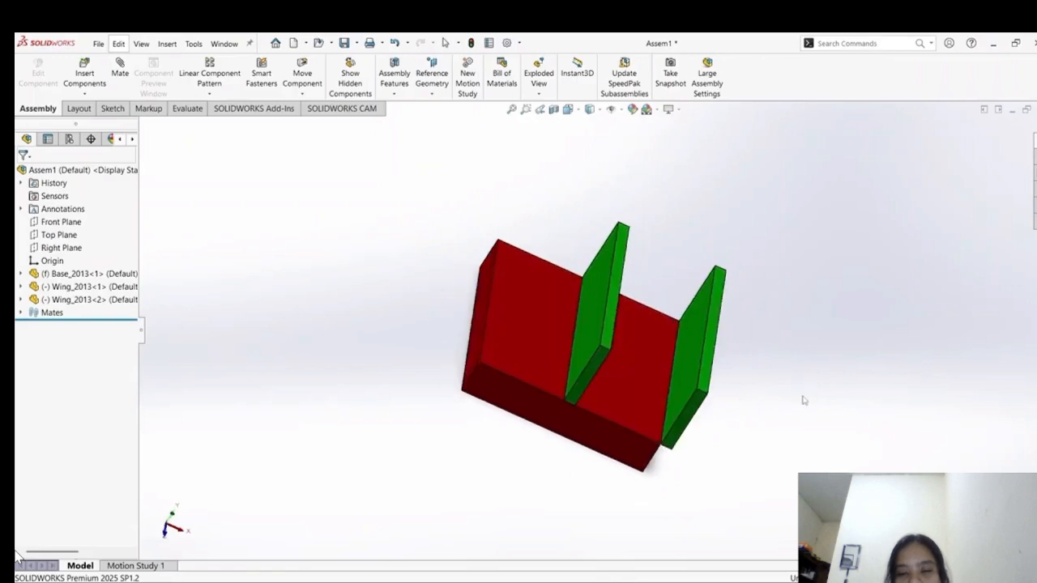
scroll(804, 400, "down", 2)
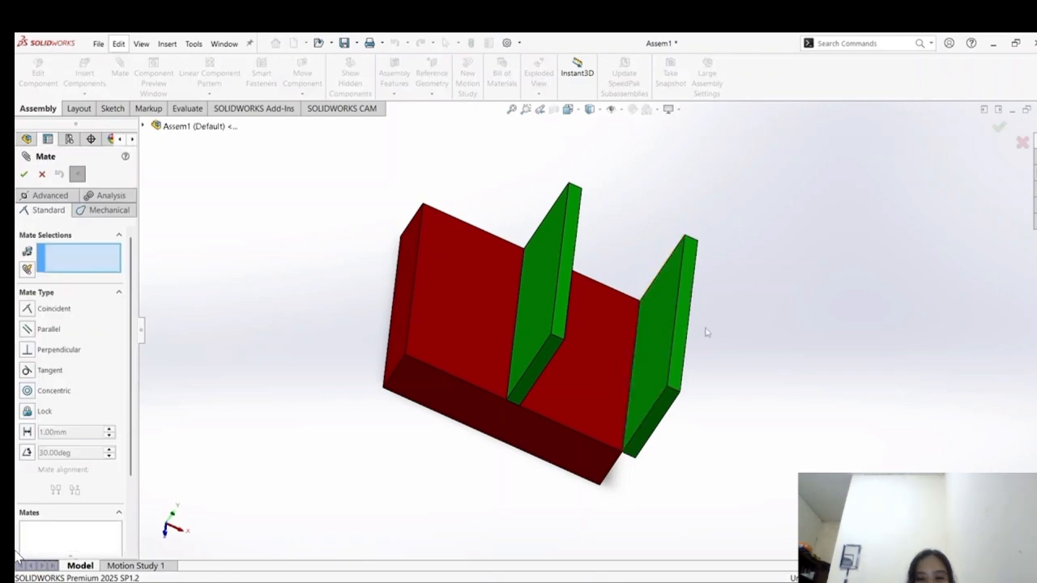
Add a 30 mm distance mate between the facing large faces of the two upright wings.
left_click(657, 337)
middle_click_drag(750, 333, 565, 329)
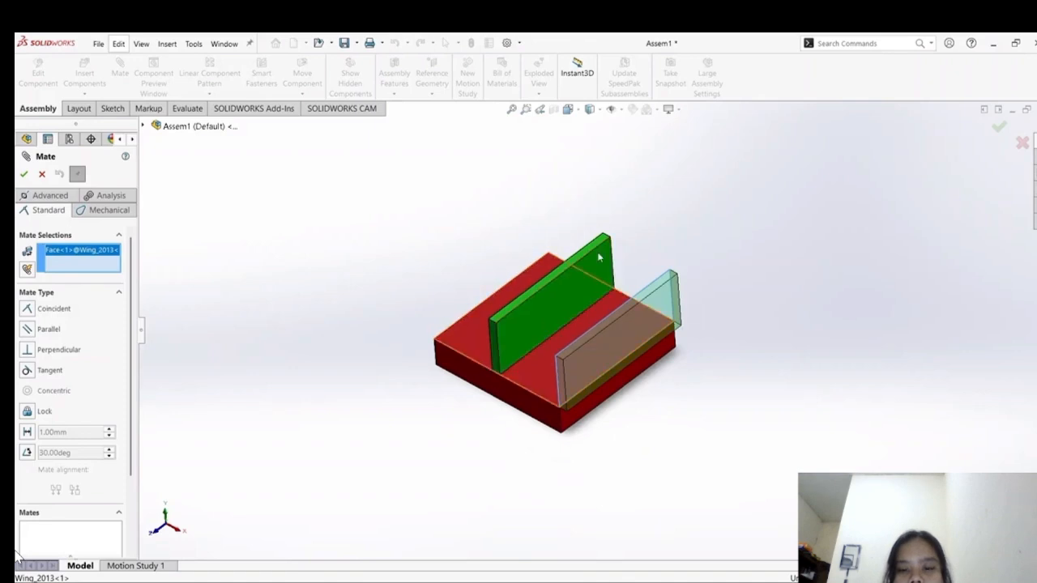
left_click(532, 329)
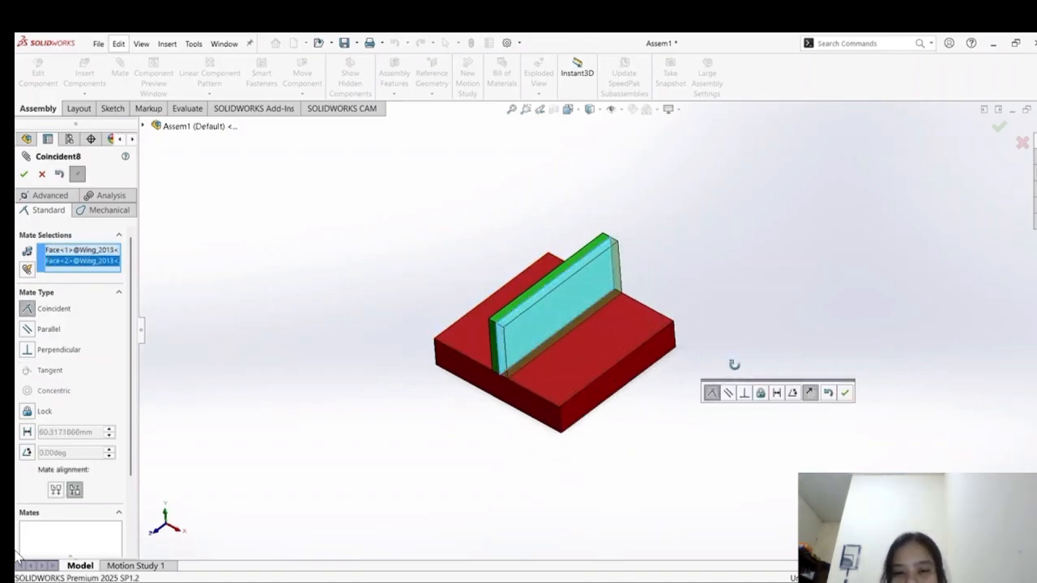
middle_click_drag(732, 364, 537, 374)
scroll(103, 379, "down", 3)
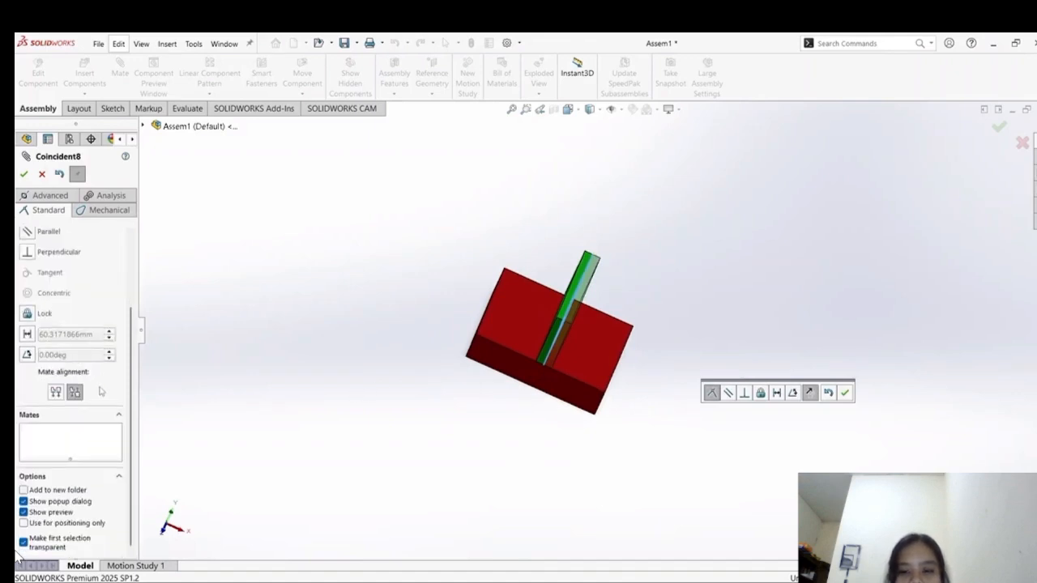
left_click(27, 335)
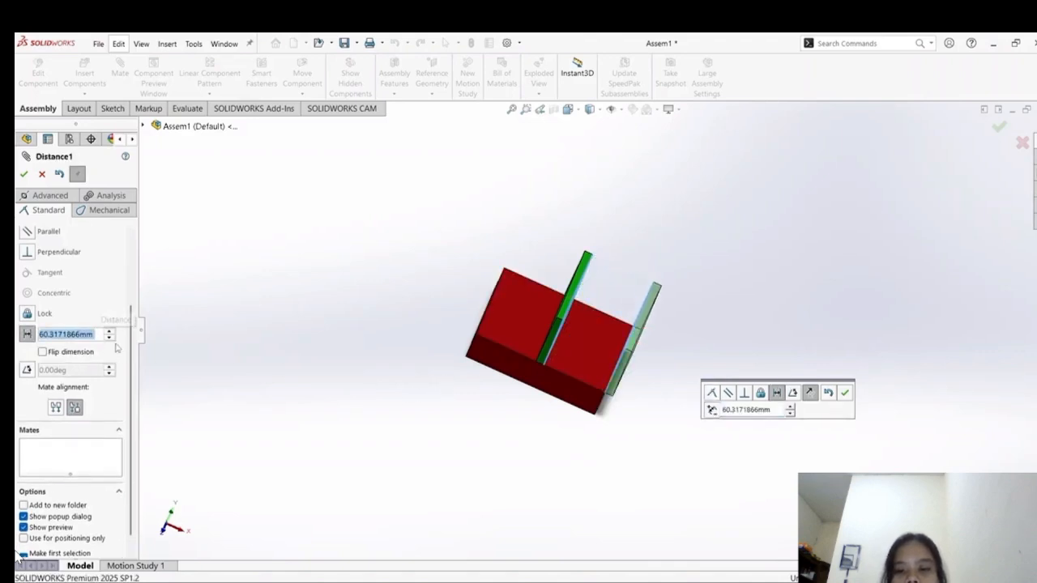
type("30.00mm")
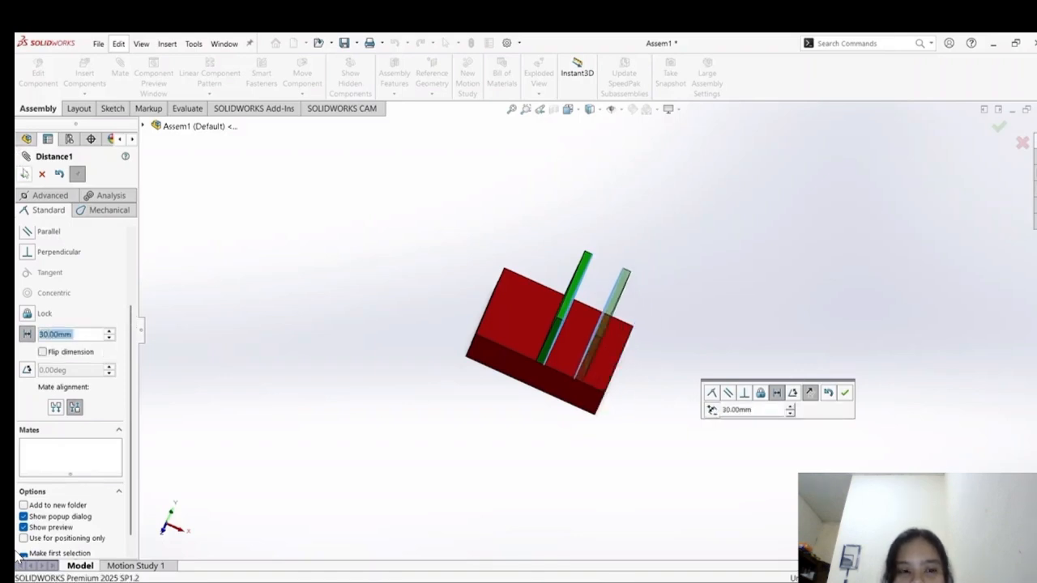
key("Return")
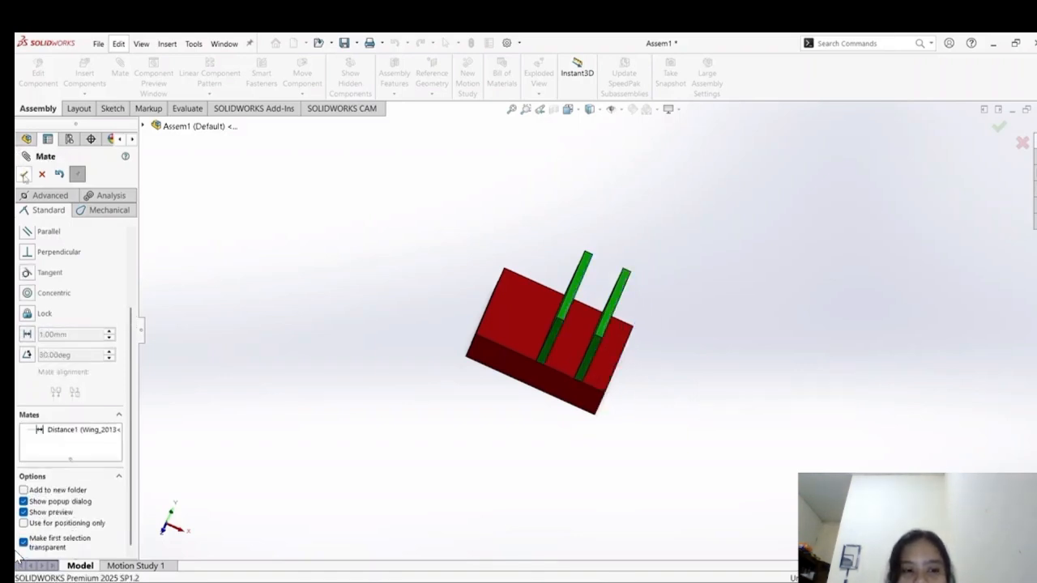
left_click(24, 175)
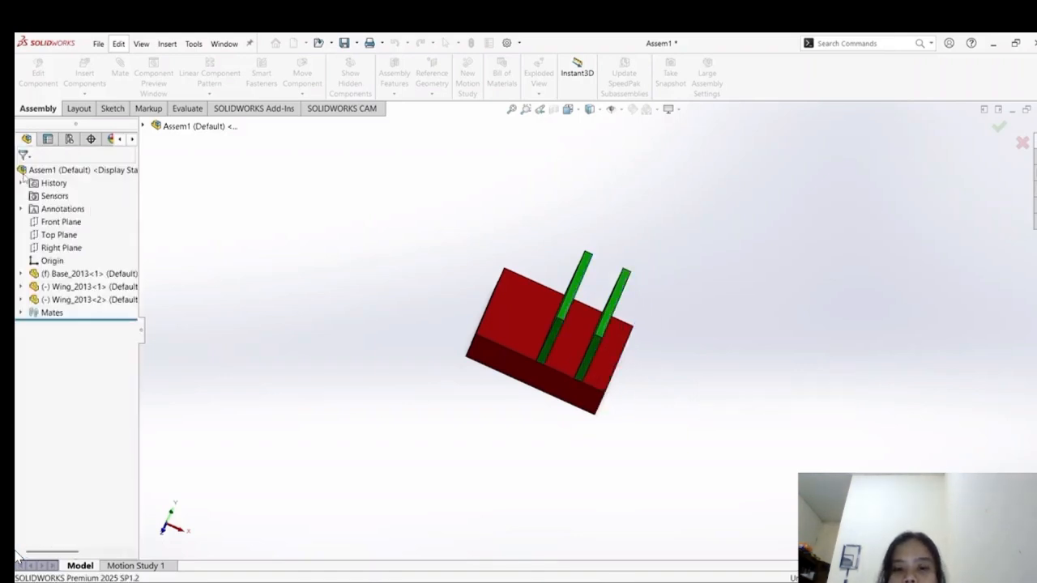
Check how the two distance-mated wings move on the base by pulling one of them.
scroll(577, 324, "down", 2)
middle_click_drag(597, 331, 592, 369)
left_click_drag(594, 357, 798, 197)
left_click(730, 354)
scroll(732, 342, "up", 2)
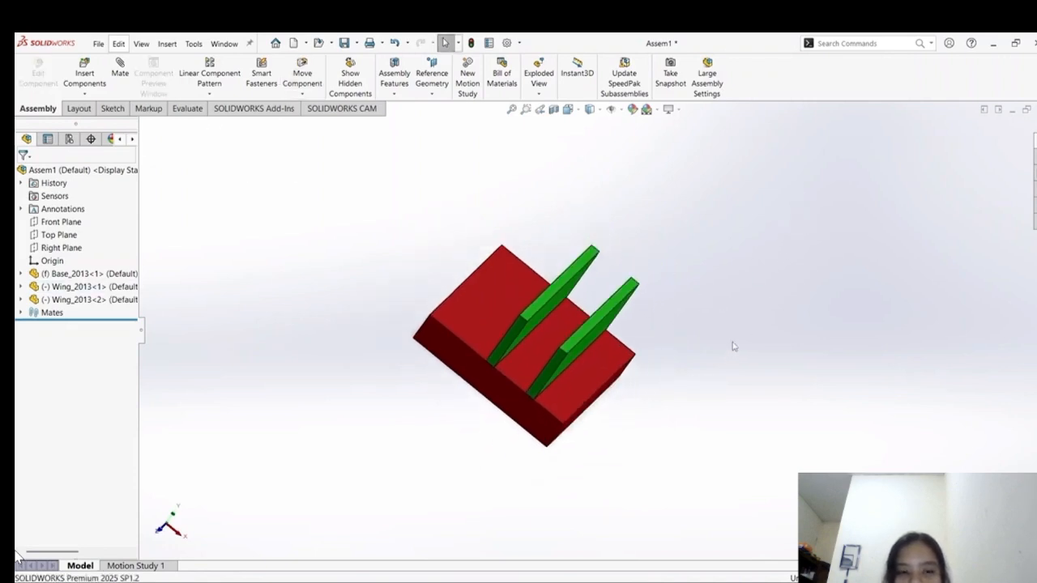
Copy an upright wing beside the base and move the free copy above the other wings.
left_click_drag(600, 334, 771, 329)
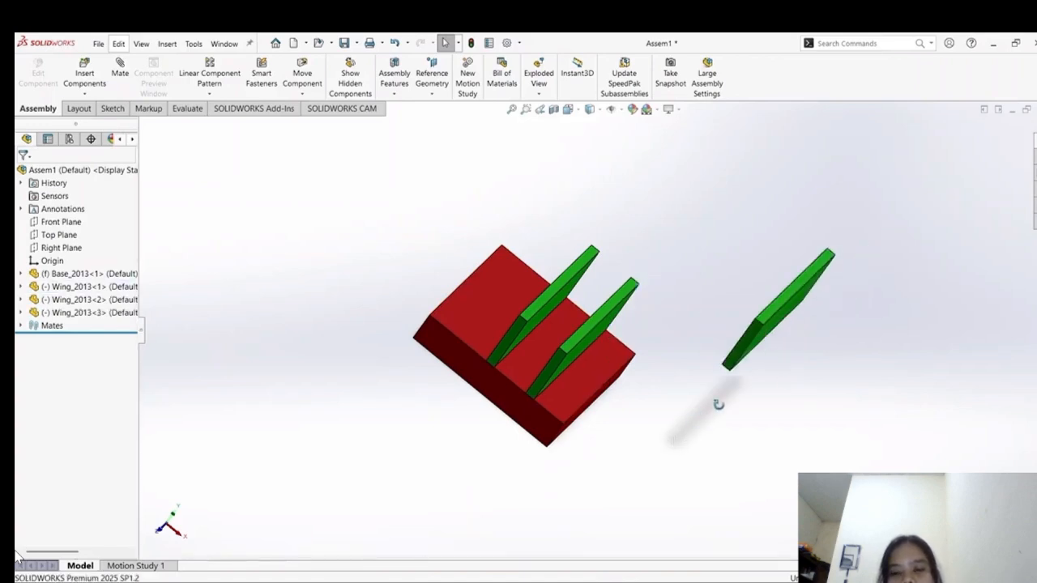
middle_click_drag(719, 404, 741, 319)
left_click_drag(738, 318, 671, 235)
left_click(697, 319)
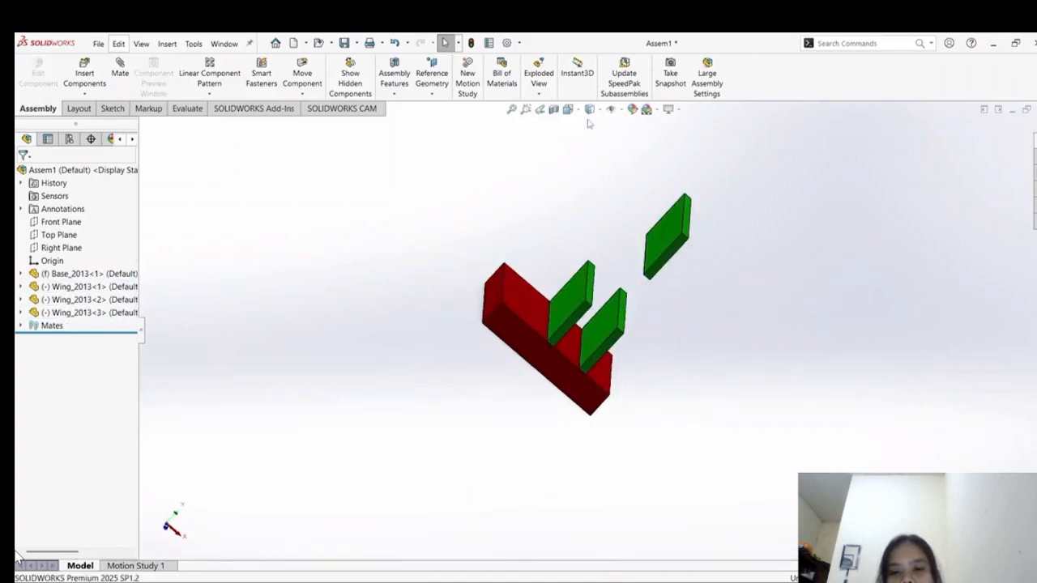
left_click(590, 110)
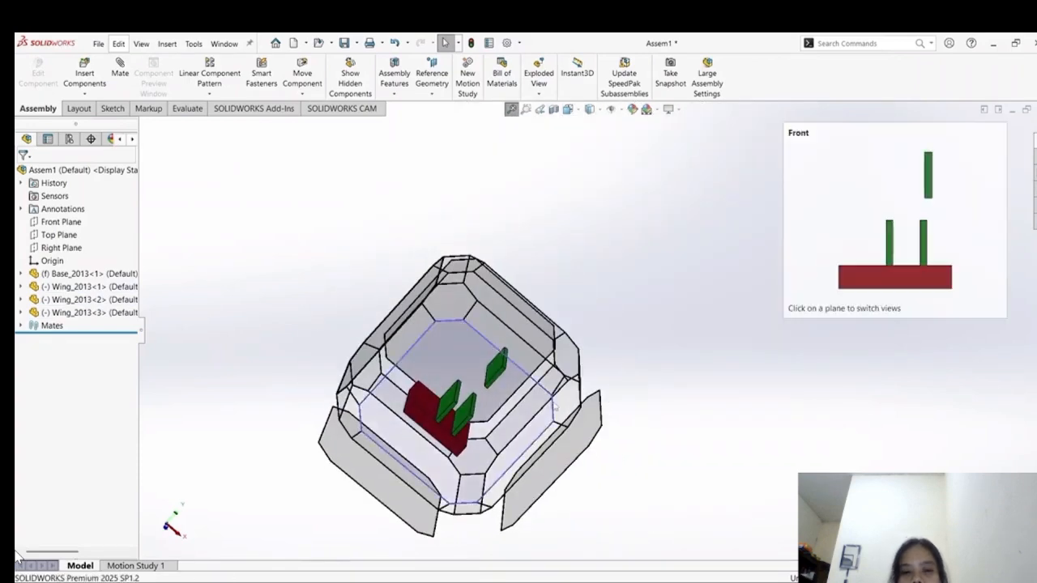
left_click(556, 408)
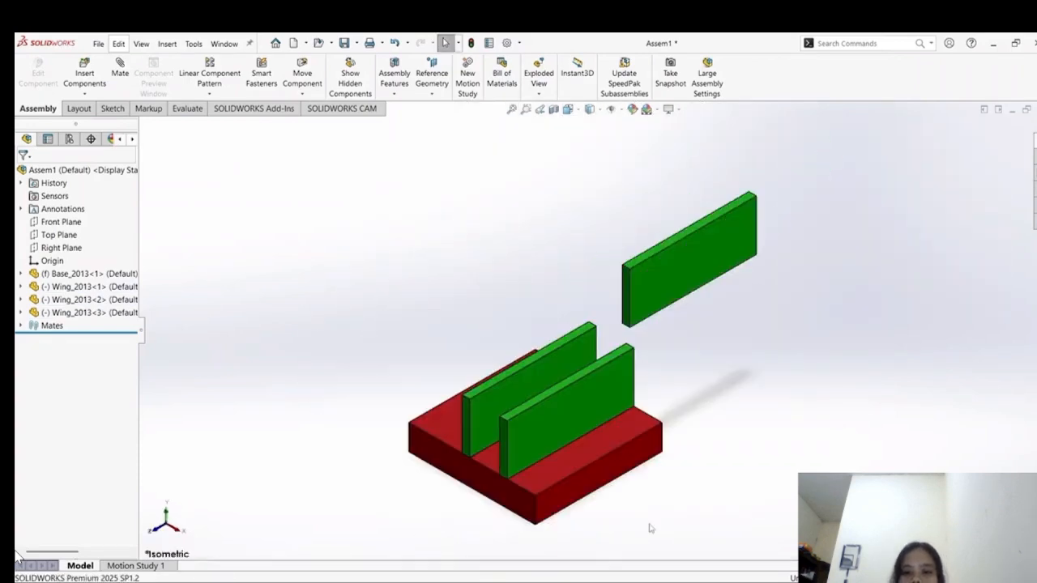
middle_click_drag(707, 462, 777, 465)
left_click_drag(673, 277, 518, 244)
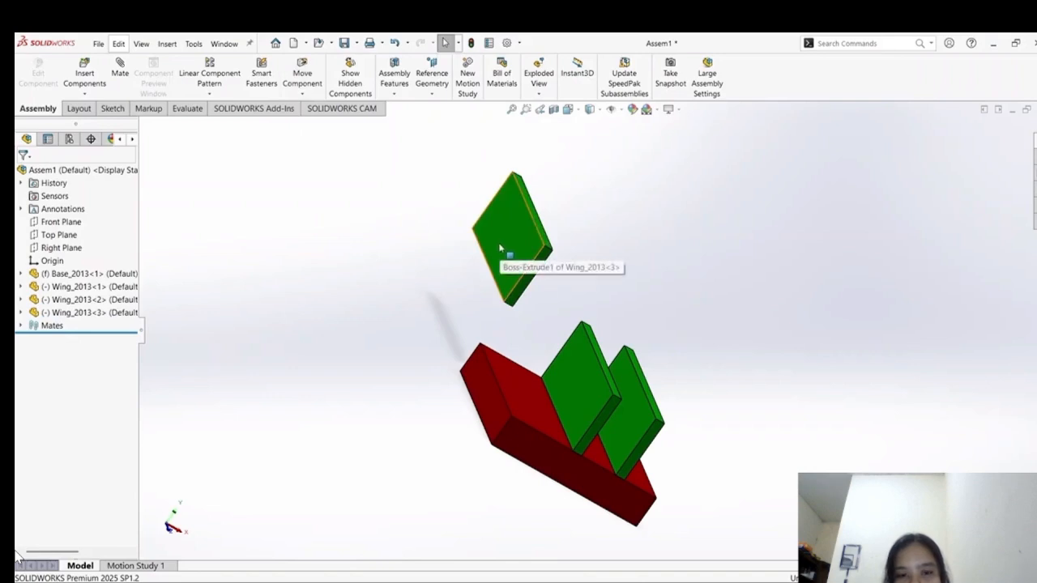
Copy the free wing again to place a fourth wing beside it above the base.
left_click(500, 249)
left_click(518, 267)
left_click(522, 267)
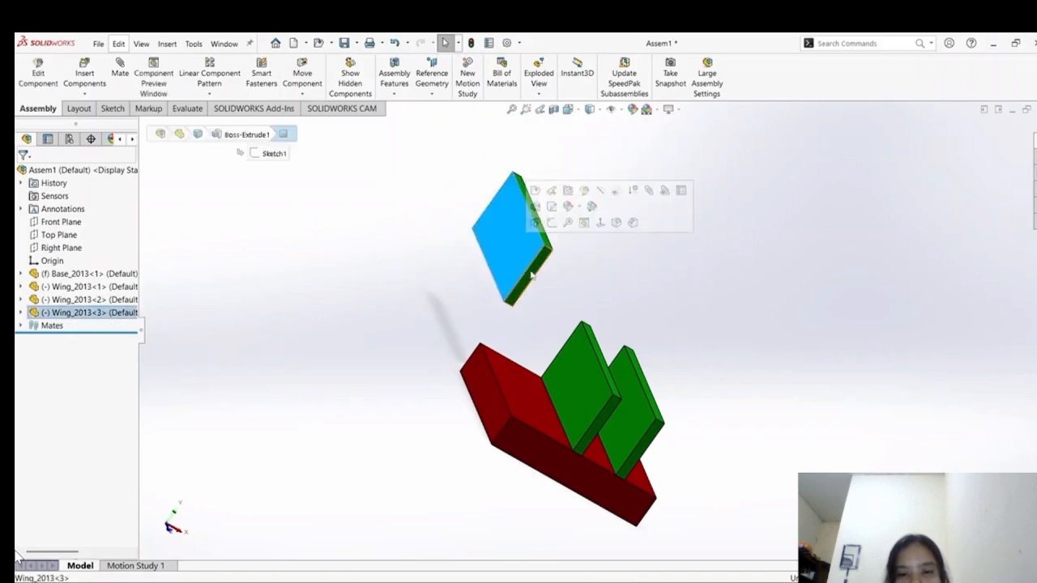
left_click(691, 317)
left_click_drag(512, 232, 580, 248, "ctrl")
Add a lock mate between the two free wings using their facing large faces, replacing the wrongly selected edge.
left_click(608, 254)
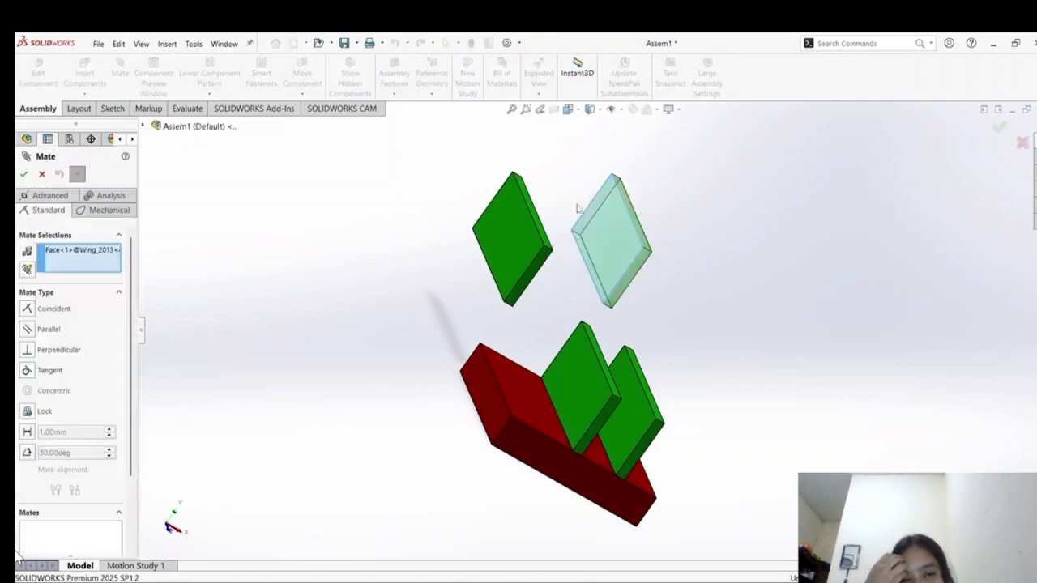
middle_click_drag(691, 254, 607, 266)
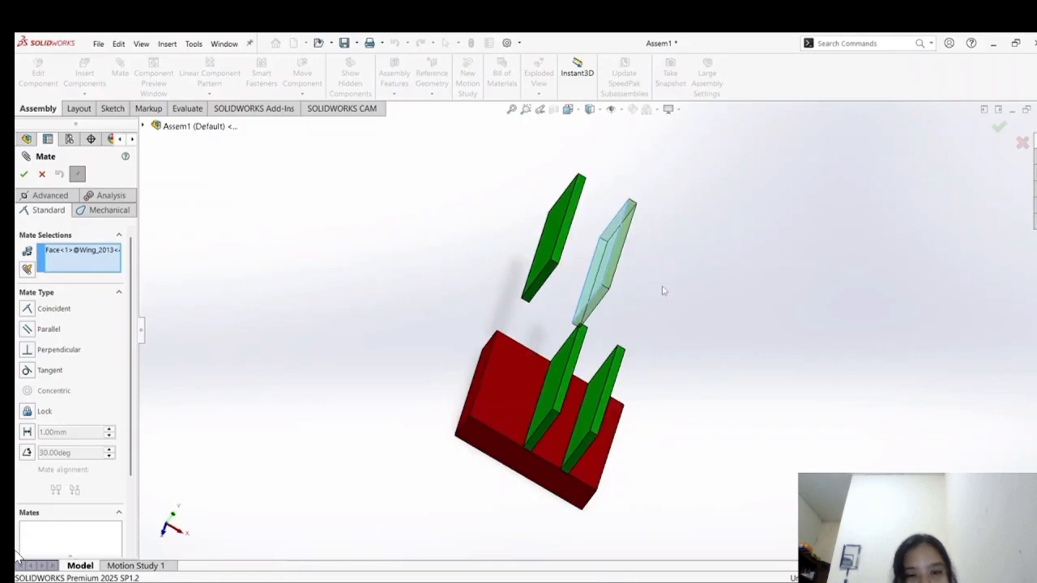
scroll(658, 291, "down", 2)
middle_click_drag(654, 295, 579, 266)
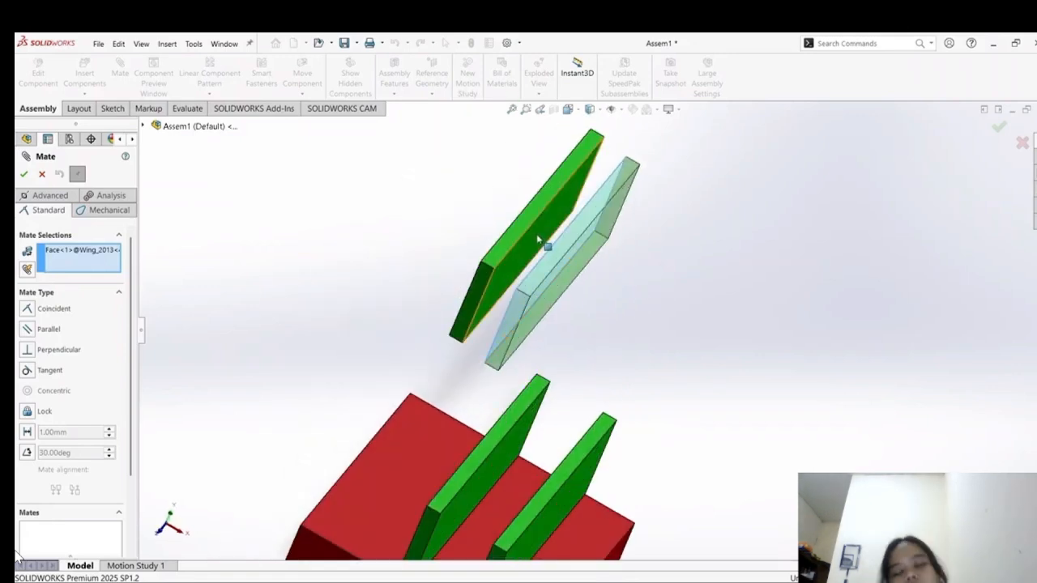
left_click(508, 258)
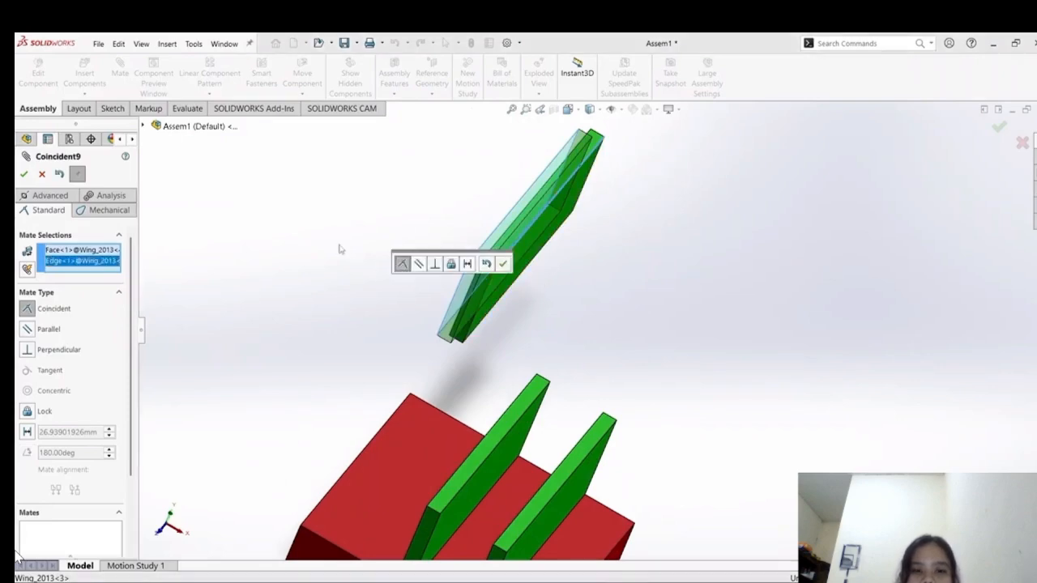
right_click(102, 265)
left_click(186, 282)
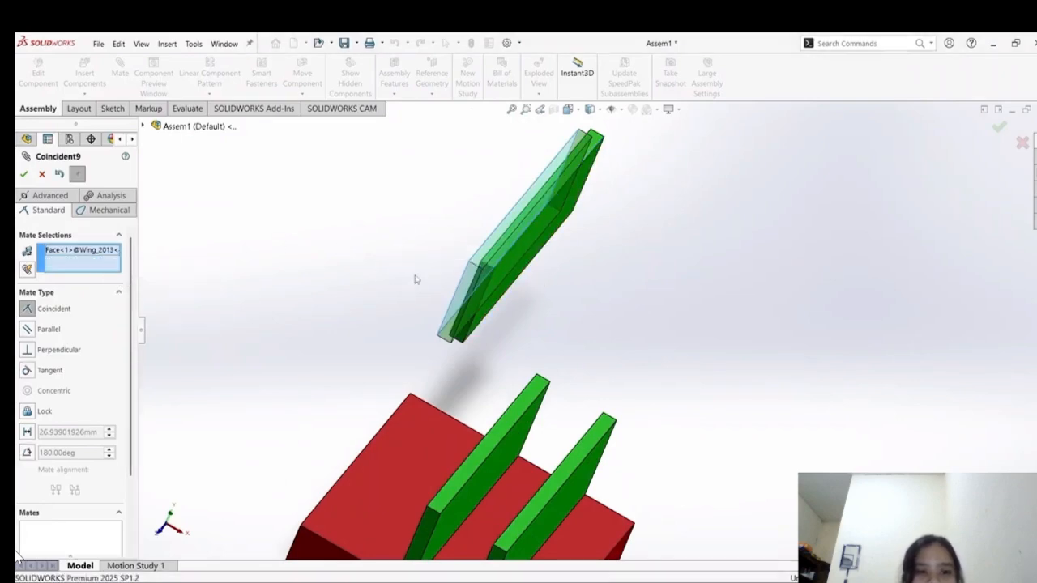
left_click(532, 250)
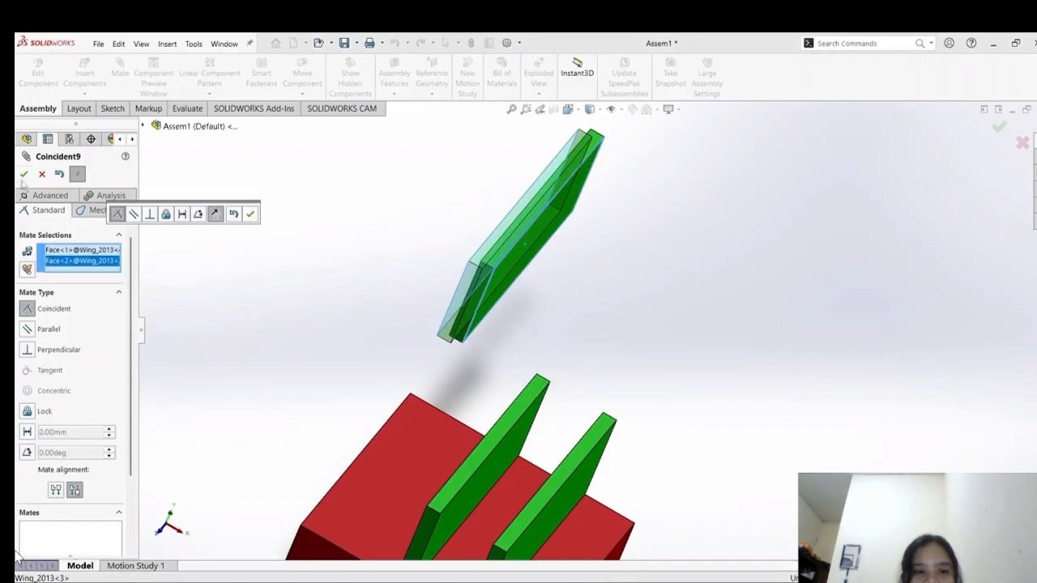
scroll(47, 377, "down", 3)
left_click(27, 314)
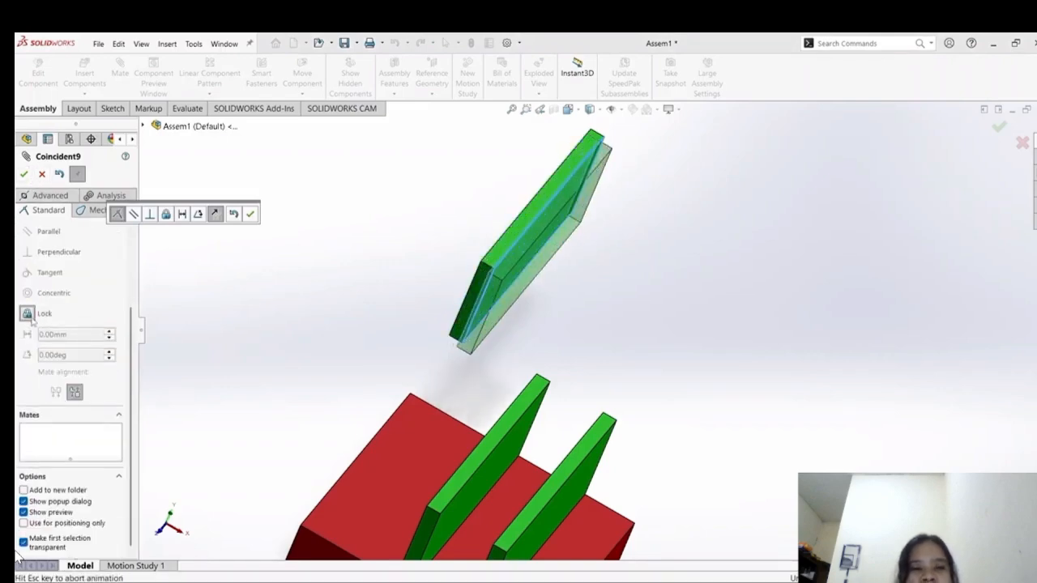
left_click(24, 174)
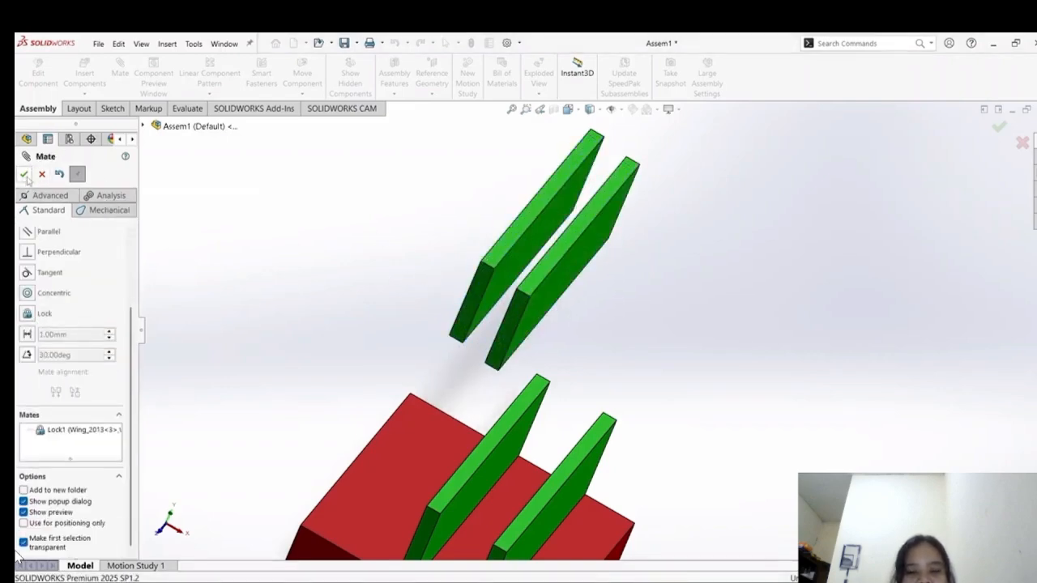
left_click(24, 175)
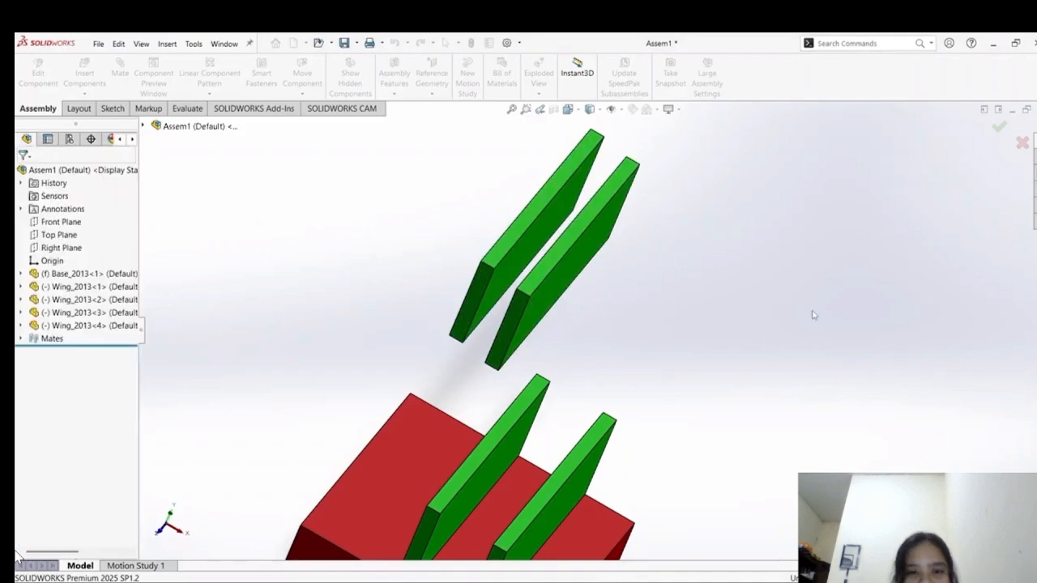
Check how the two lock-mated wings move by pulling one of them and viewing them from several angles.
middle_click_drag(760, 331, 624, 282)
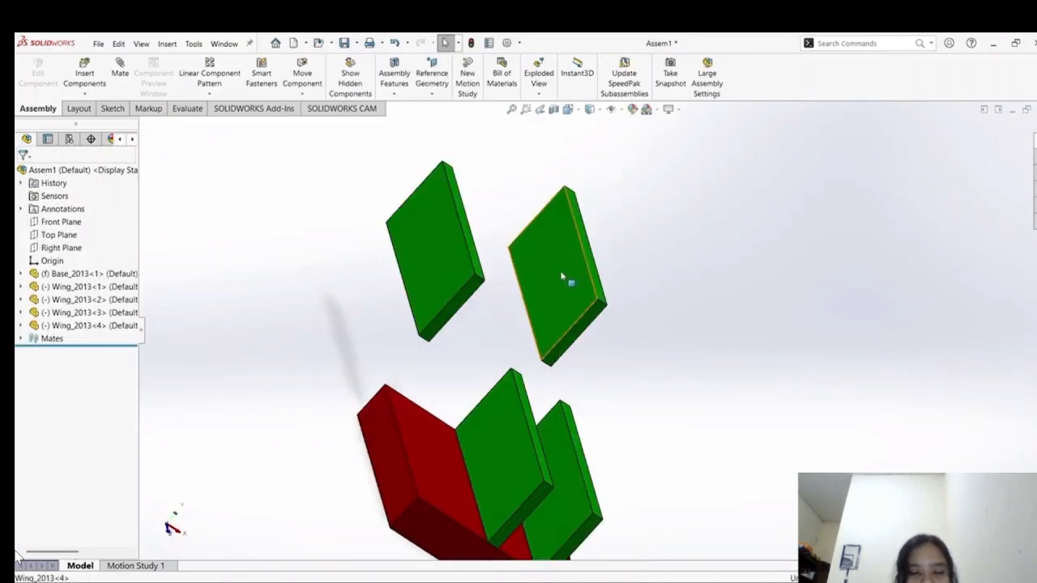
left_click_drag(562, 281, 663, 257)
key("Escape")
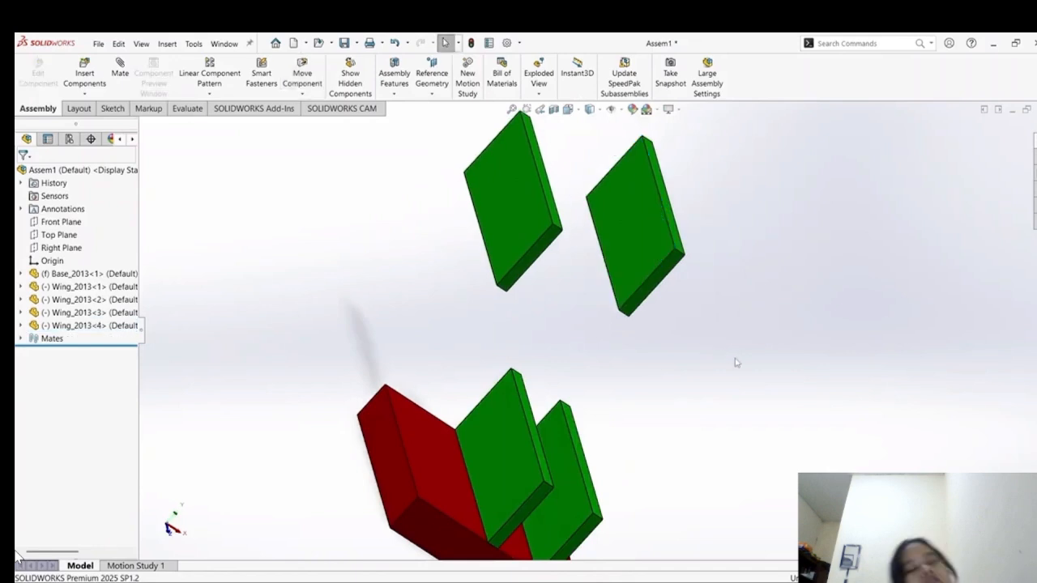
middle_click_drag(756, 340, 766, 297)
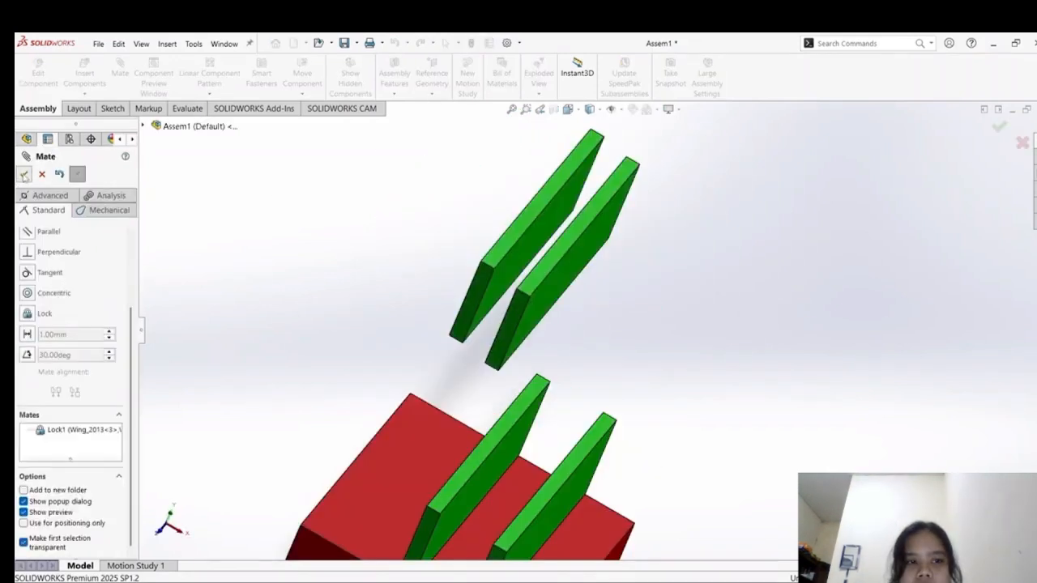
left_click(25, 175)
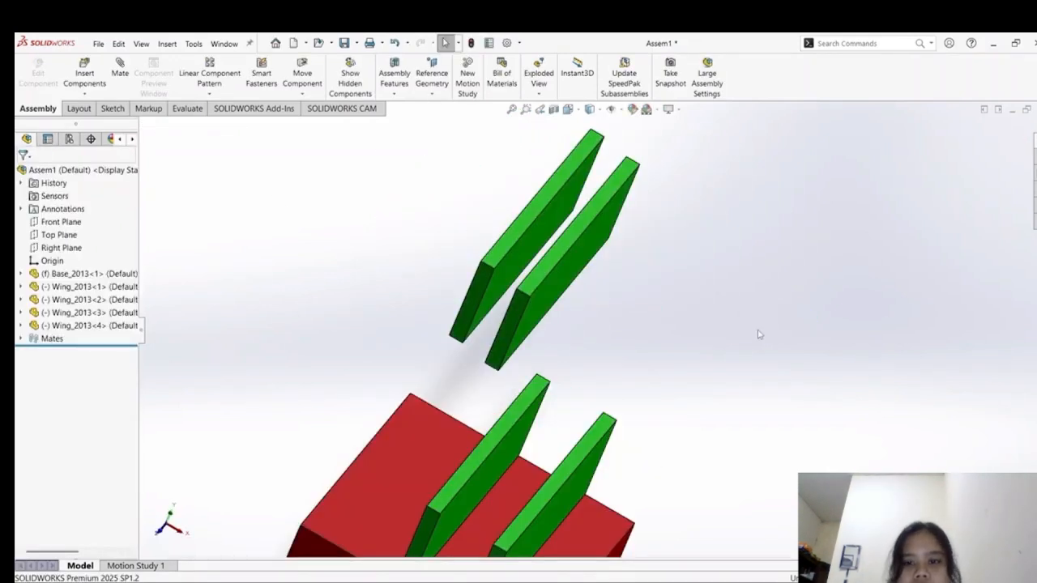
middle_click_drag(757, 333, 614, 277)
left_click_drag(588, 281, 711, 331)
middle_click_drag(735, 361, 768, 308)
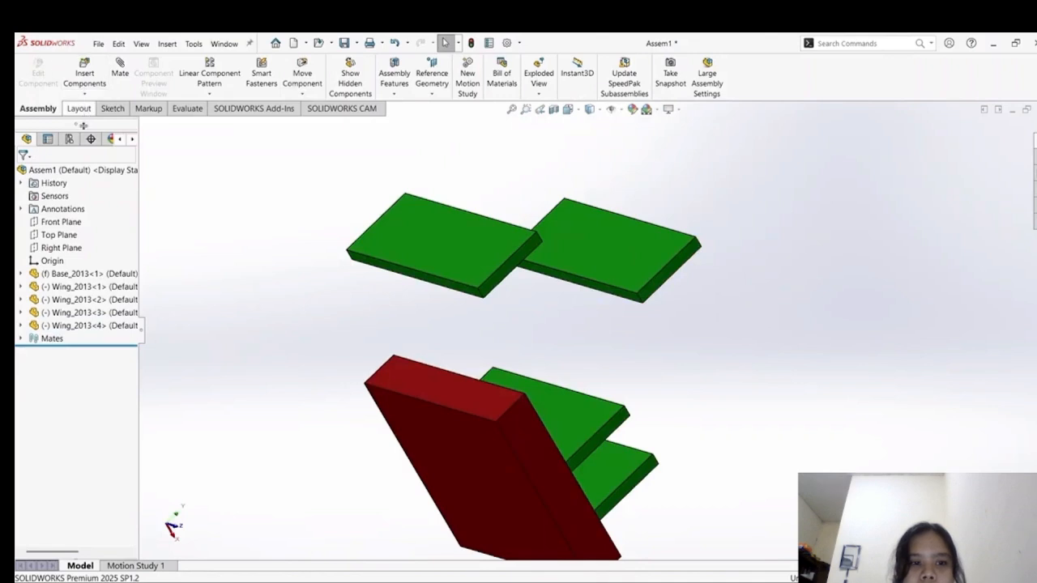
Add a coincident mate between the third wing's bottom narrow face and the base's top face, then finish mating.
left_click(132, 75)
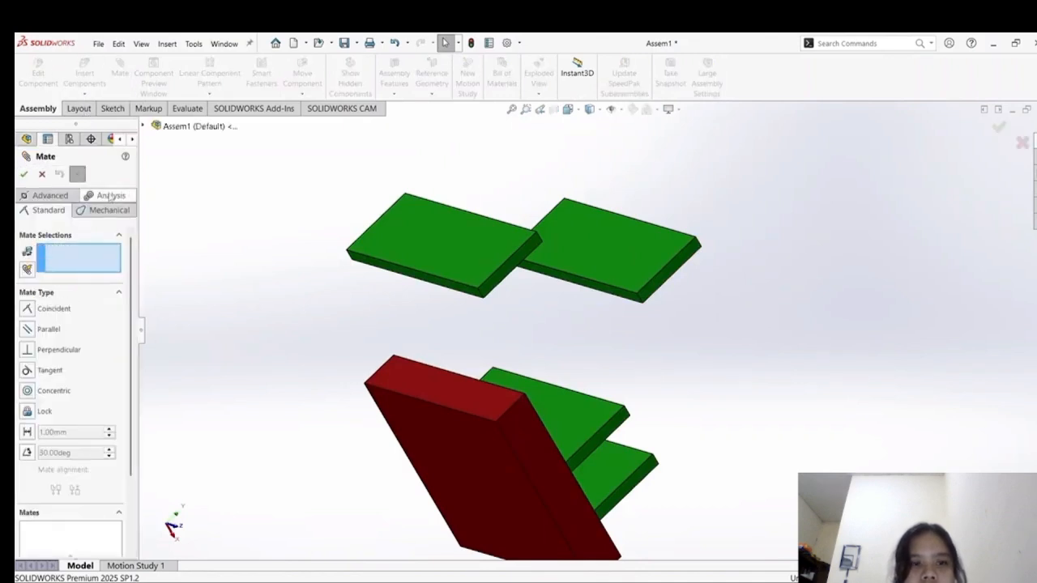
left_click(442, 286)
middle_click_drag(641, 352, 398, 430)
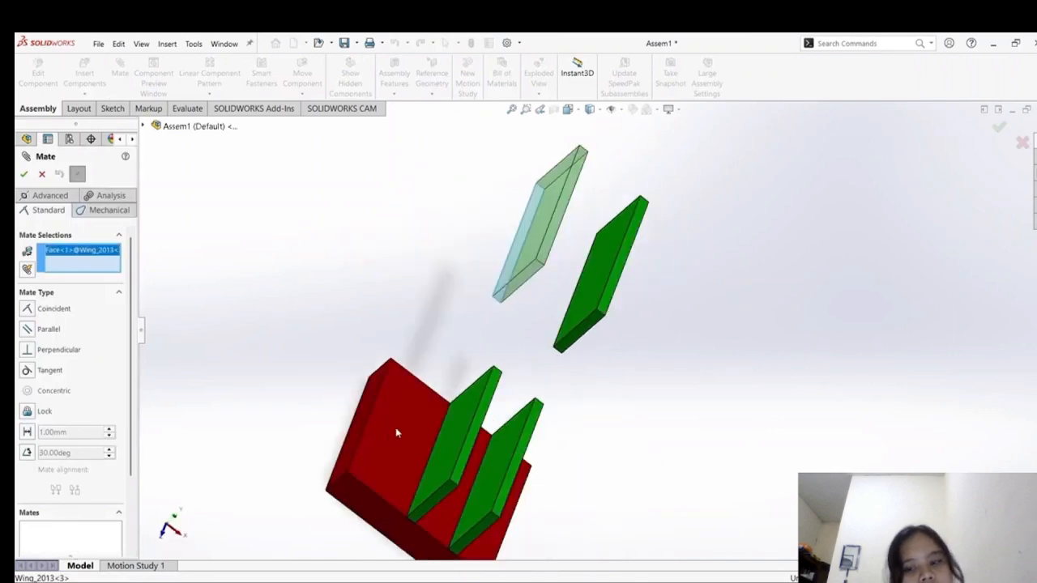
left_click(402, 451)
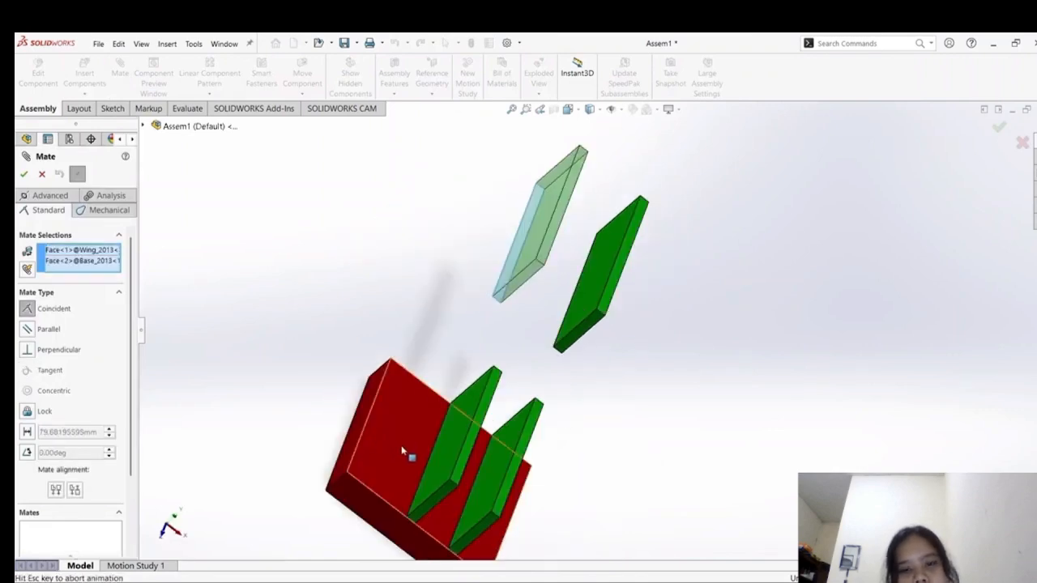
left_click(25, 174)
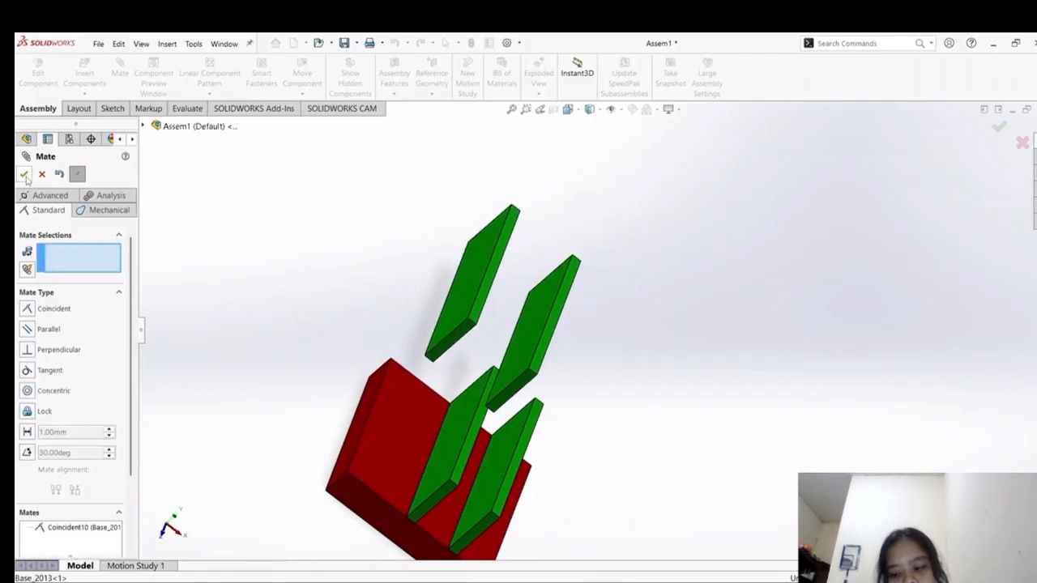
left_click(23, 174)
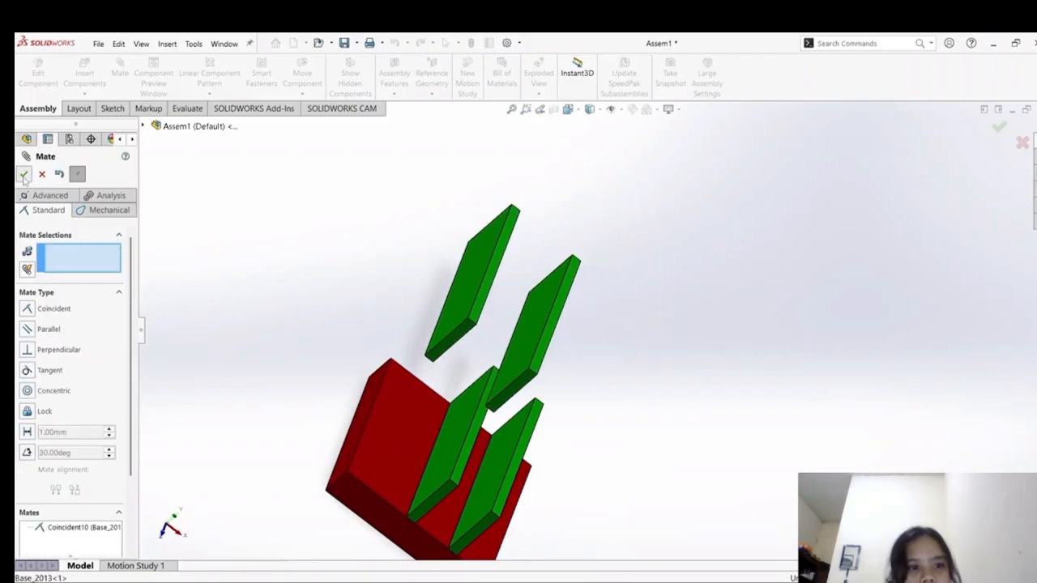
Check how the locked wing pair moves relative to the base by pulling one wing in several directions.
left_click_drag(541, 323, 693, 327)
left_click(692, 327)
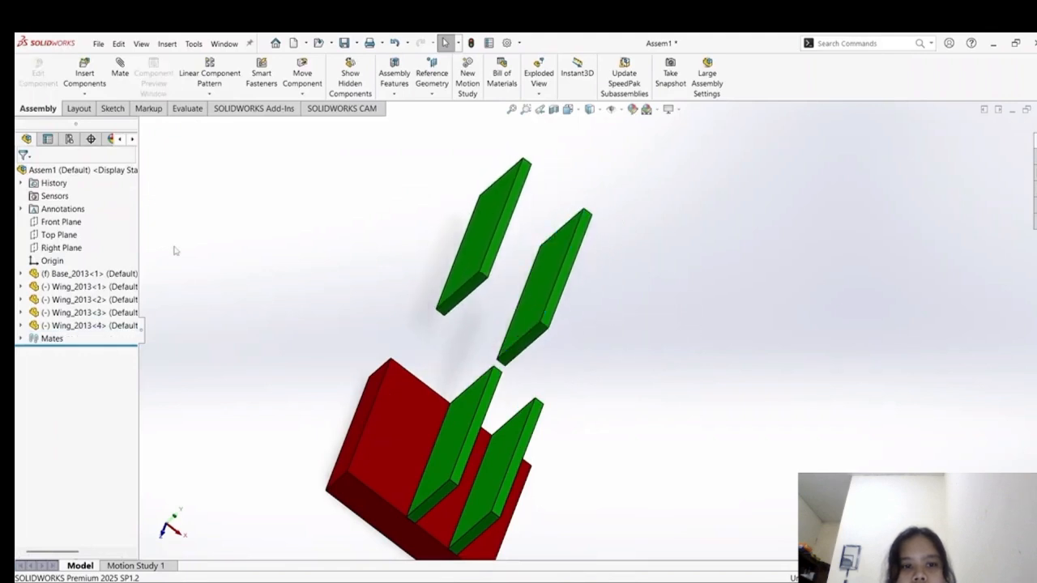
left_click_drag(558, 283, 525, 290)
left_click(525, 284)
left_click(569, 280)
left_click(542, 243)
left_click_drag(542, 242, 640, 272)
left_click(640, 272)
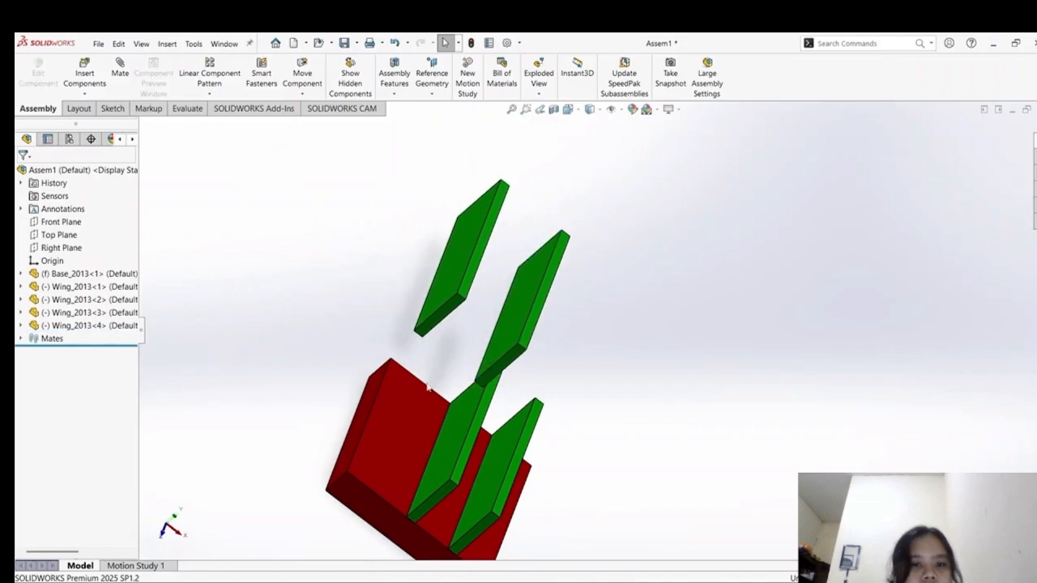
middle_click_drag(639, 348, 581, 346)
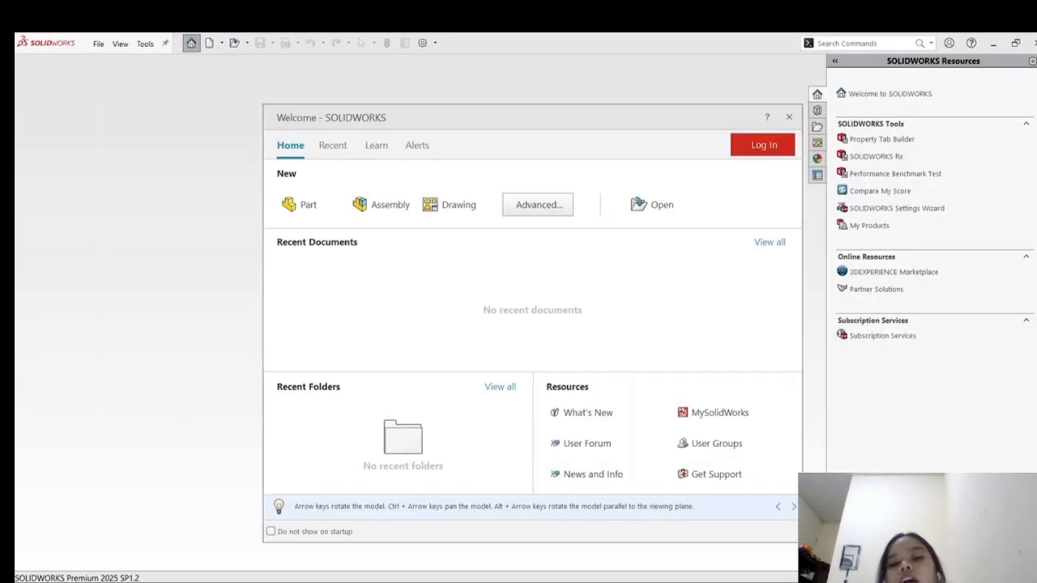
Start a new assembly and insert the Lab_ring_2015 part as its first component.
left_click(390, 206)
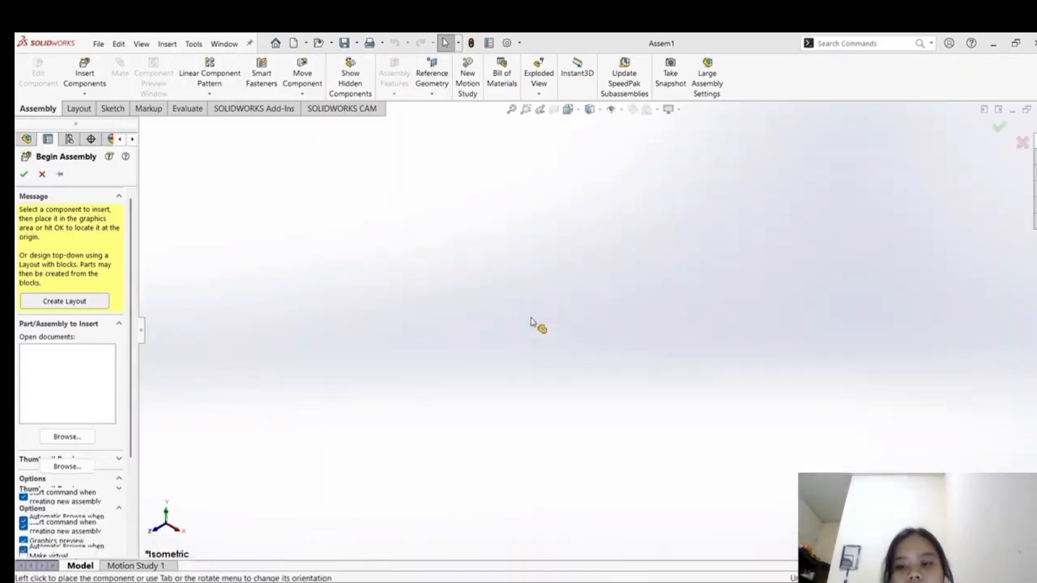
left_click(534, 324)
left_click(534, 123)
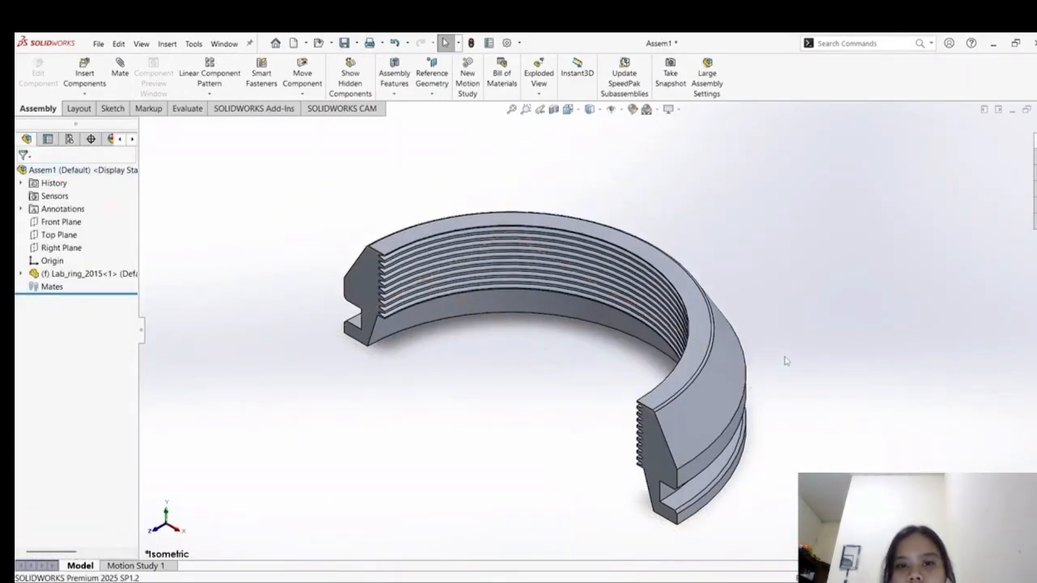
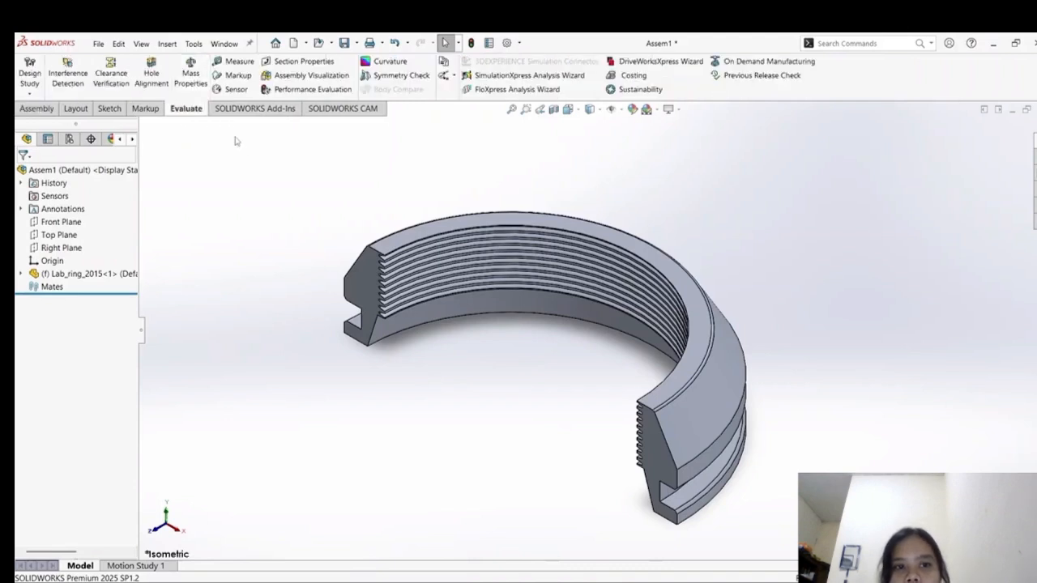
Examine the ring assembly's mass properties and center of mass relative to the default coordinate system.
left_click(191, 73)
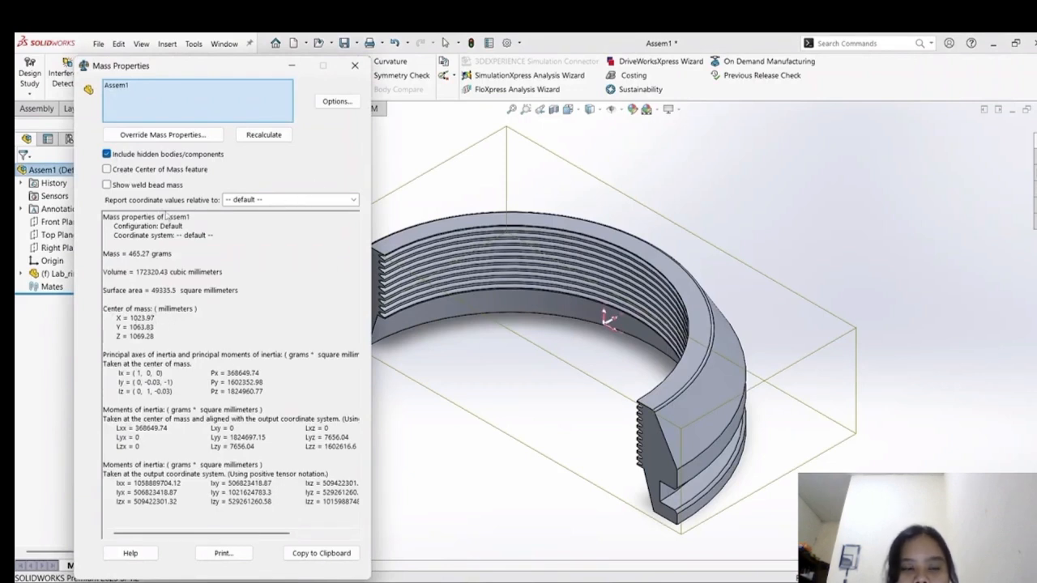
left_click(256, 201)
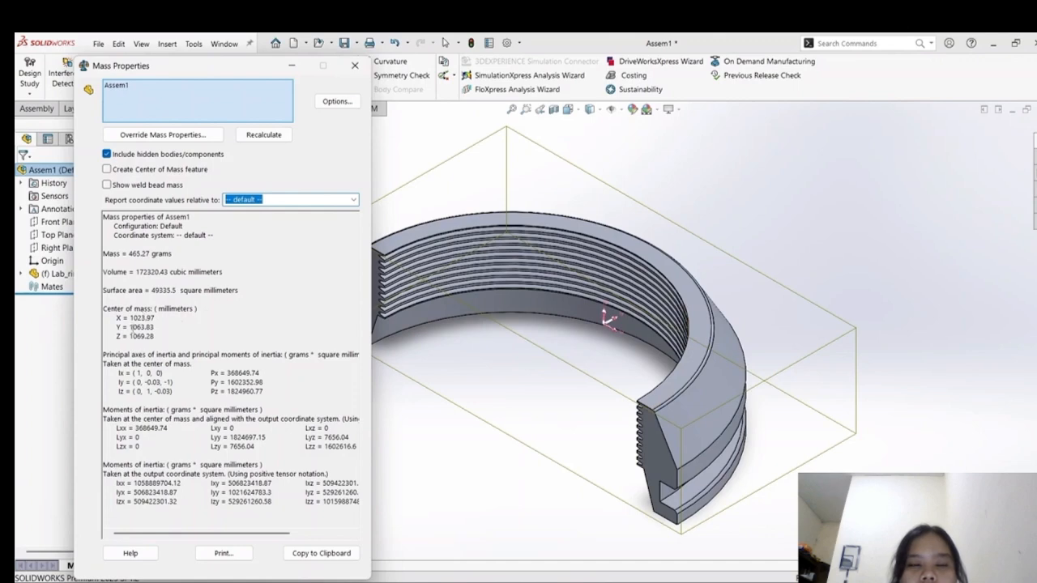
left_click(355, 65)
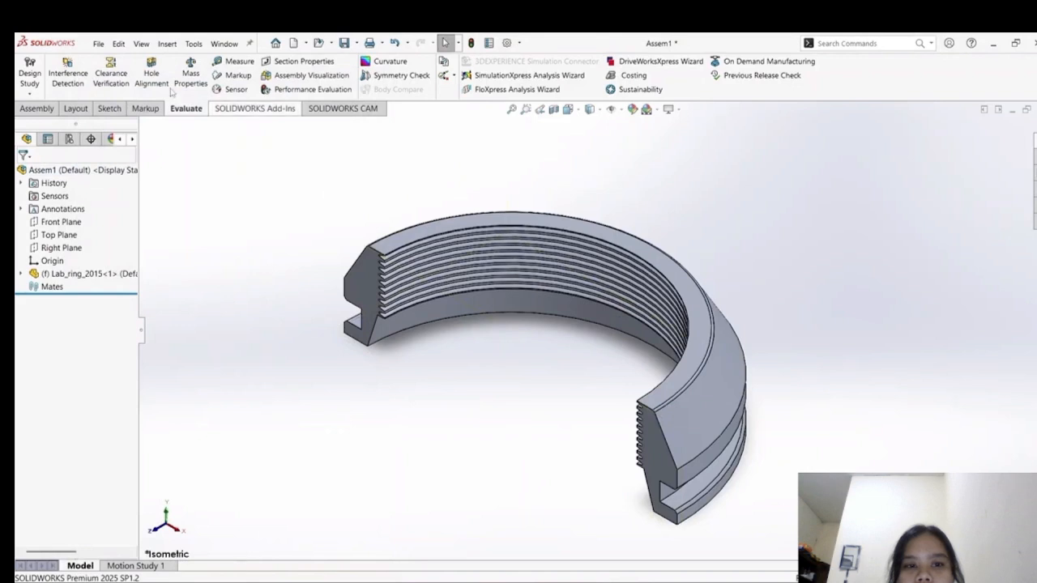
Start a reference coordinate system with its origin at the lower inner vertex of one of the ring's cut end faces.
left_click(37, 108)
left_click(432, 94)
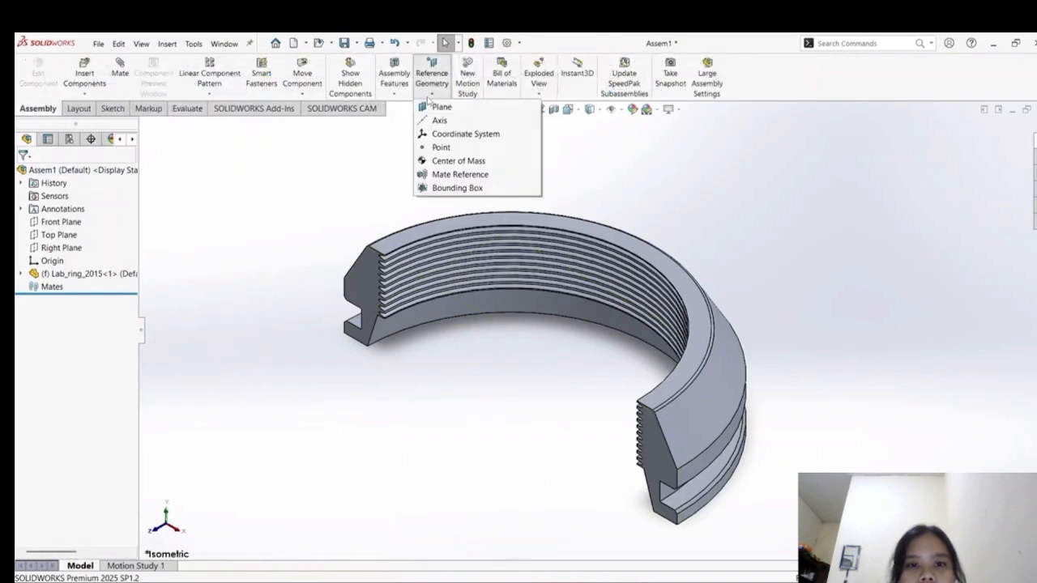
left_click(463, 132)
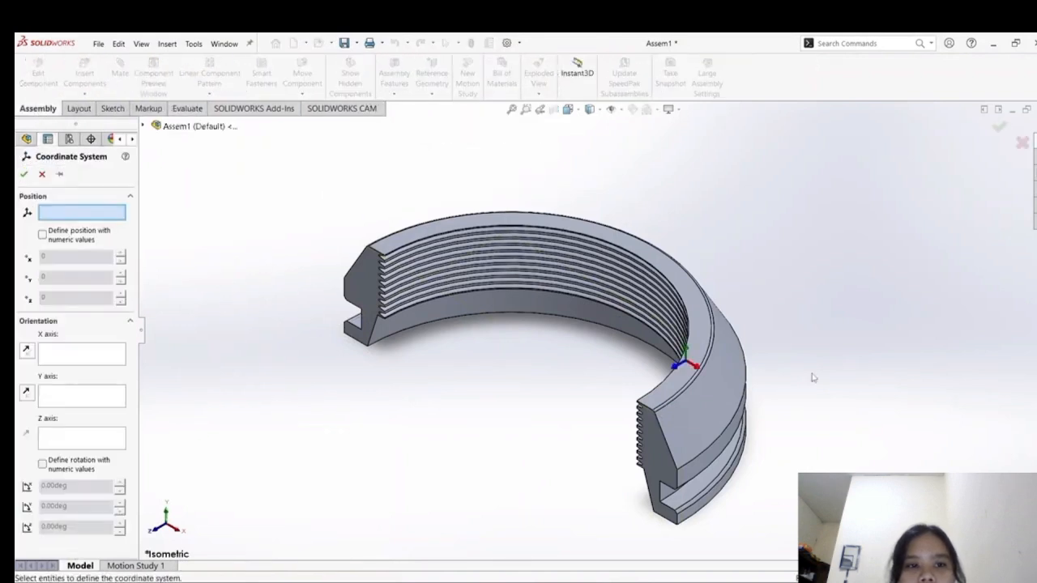
middle_click_drag(865, 448, 912, 386)
scroll(785, 465, "down", 5)
middle_click_drag(782, 465, 657, 444)
scroll(589, 440, "down", 1)
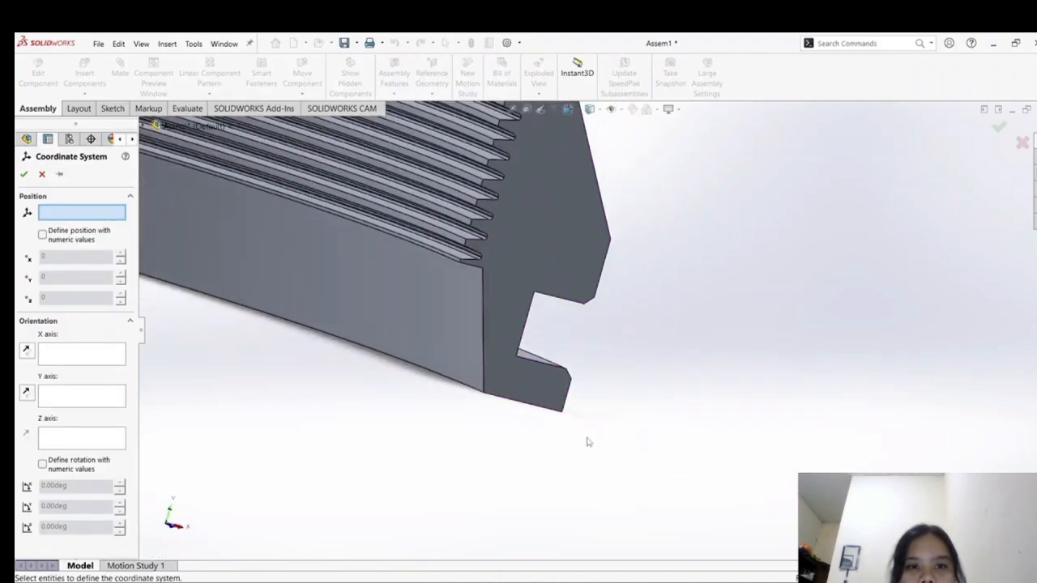
scroll(477, 386, "down", 2)
left_click(478, 370)
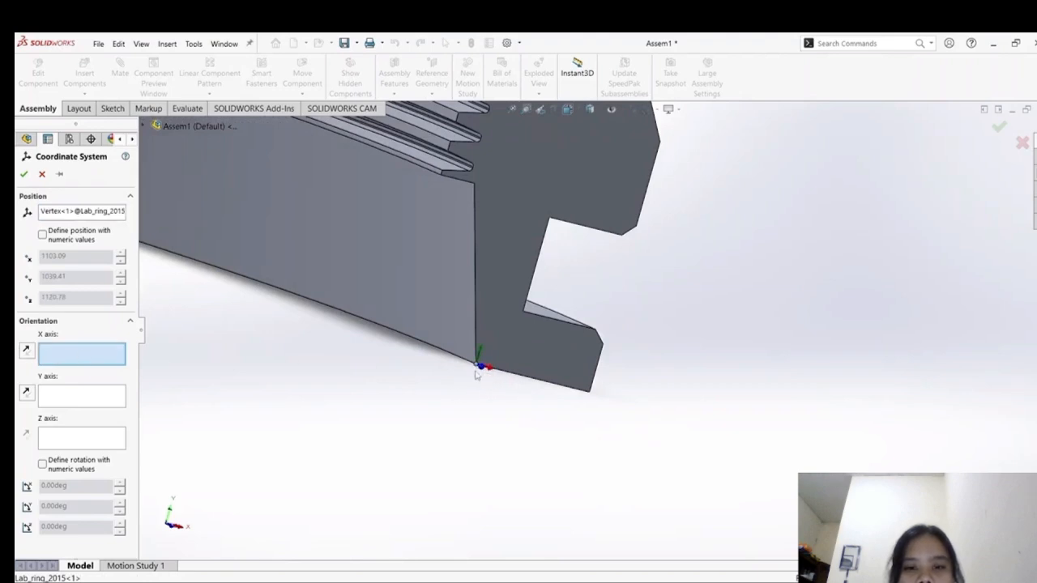
Align the X axis with the end face's bottom edge, Y with the curved inner bottom edge and Z with the inner upright edge, then create the coordinate system.
left_click(538, 382)
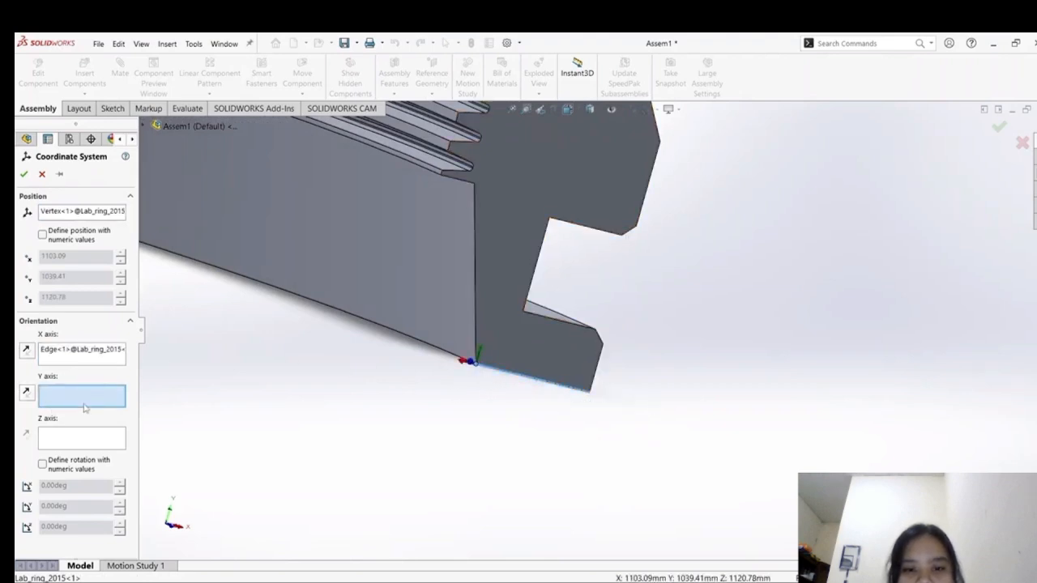
left_click(456, 354)
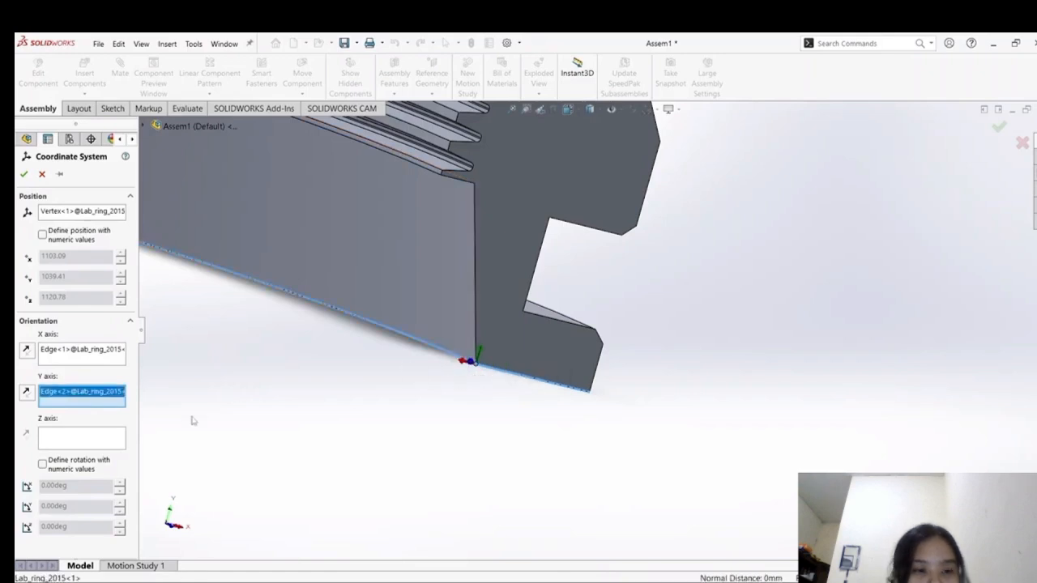
left_click(81, 440)
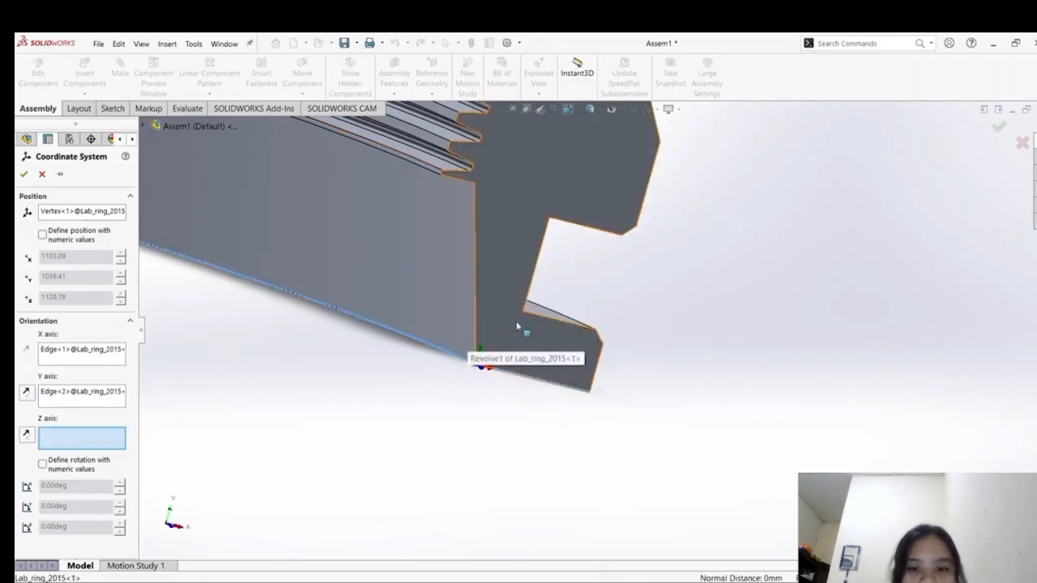
left_click(477, 341)
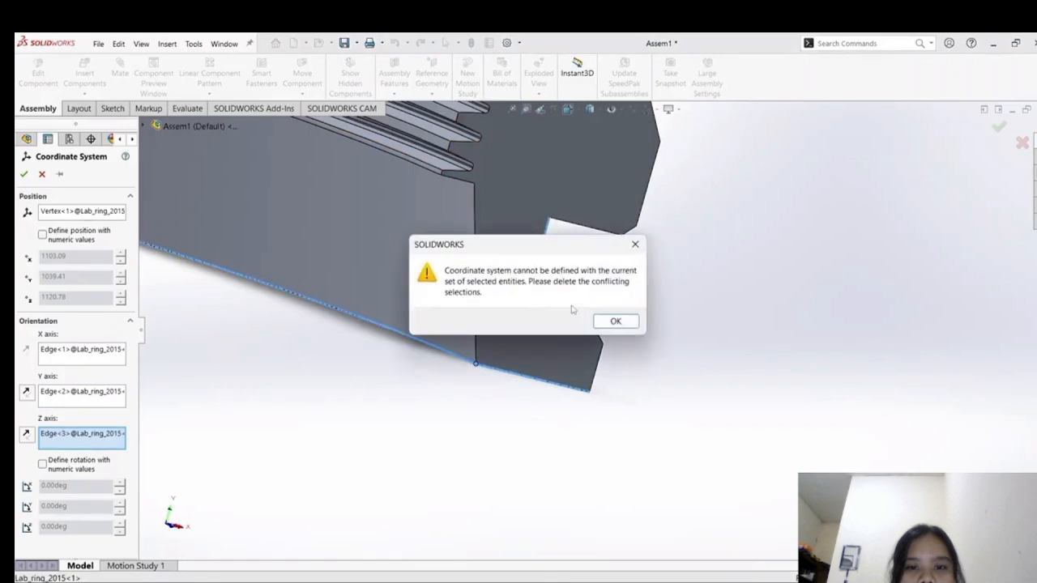
left_click(615, 322)
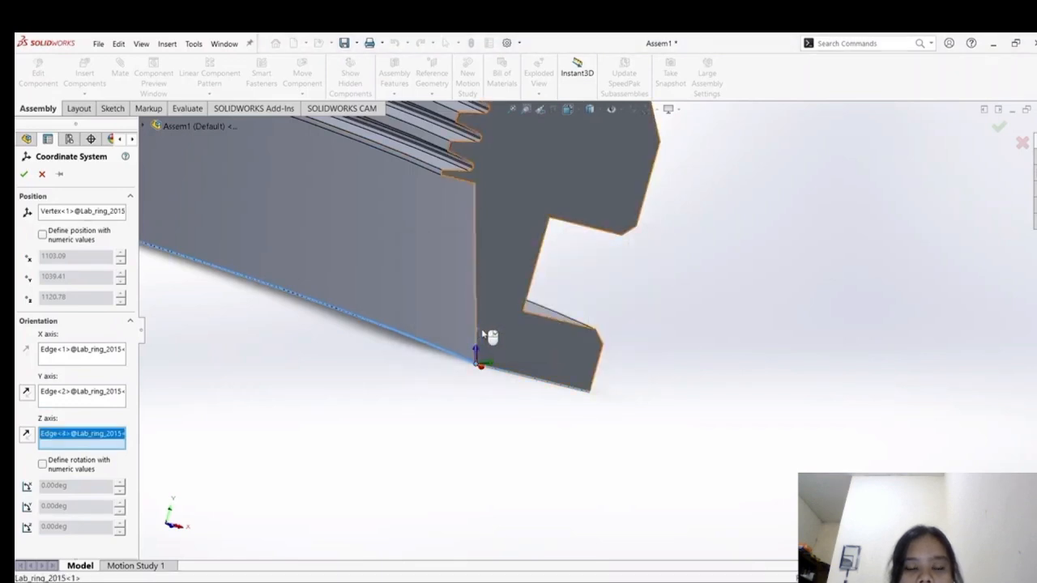
left_click(484, 341)
mouse_move(411, 390)
middle_mouse_down()
mouse_move(394, 389)
mouse_move(412, 397)
middle_mouse_up()
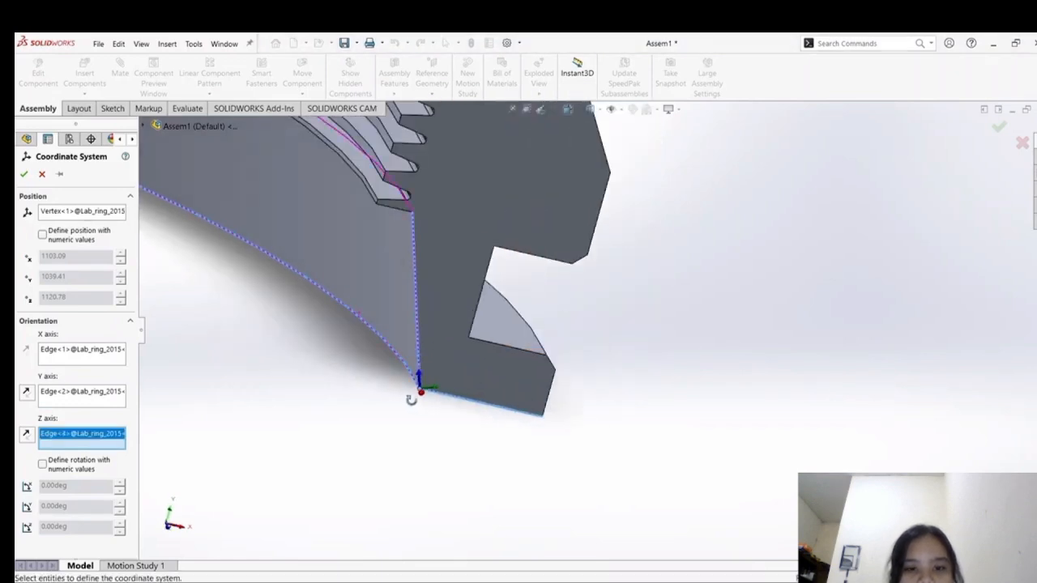
left_click(24, 174)
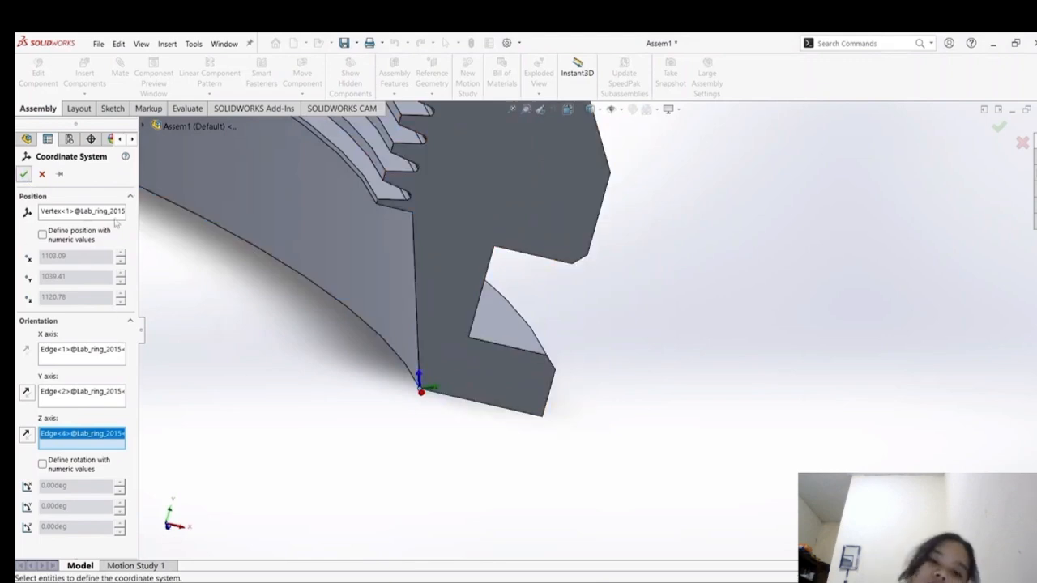
left_click(623, 465)
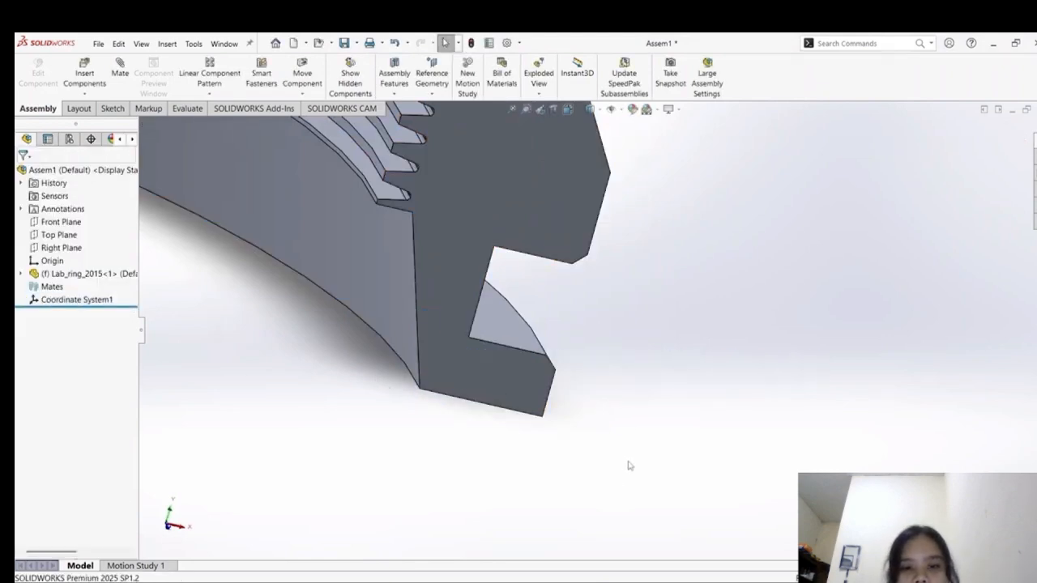
Check where the new coordinate system sits on the ring, then return to an isometric view of the whole part.
left_click(45, 301)
right_click(51, 301)
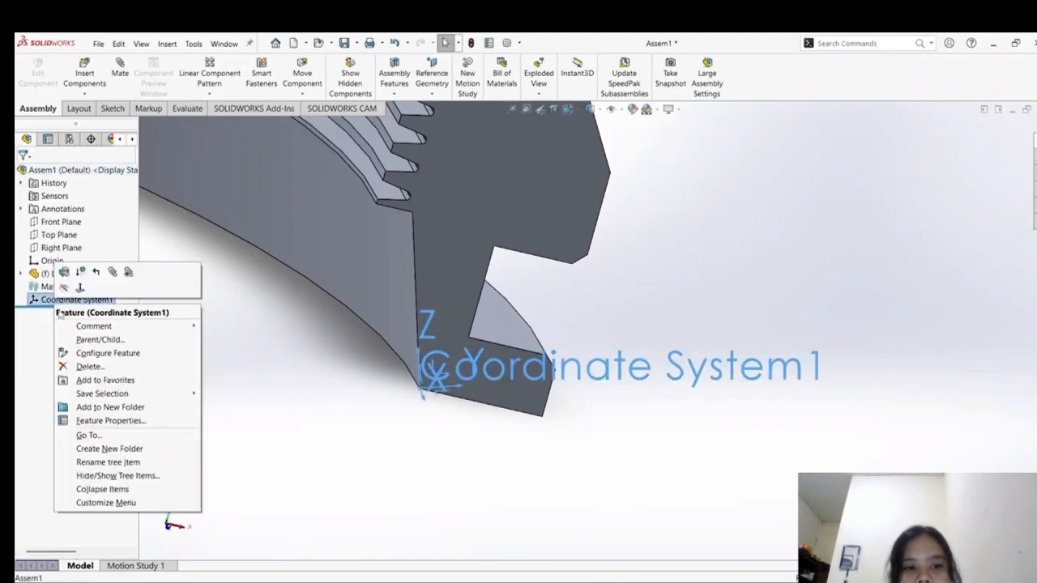
left_click(304, 390)
scroll(674, 352, "up", 2)
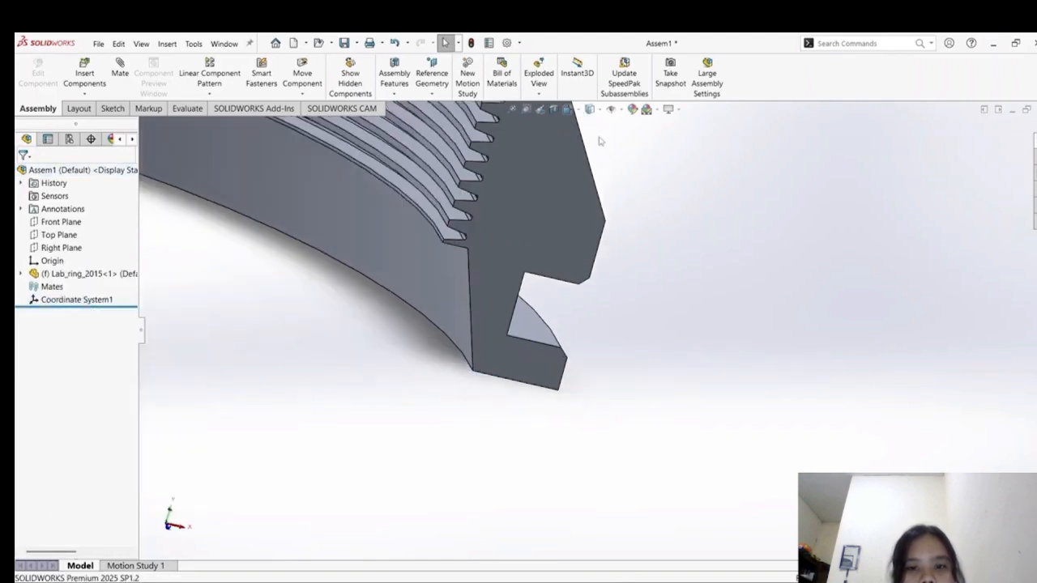
left_click(512, 109)
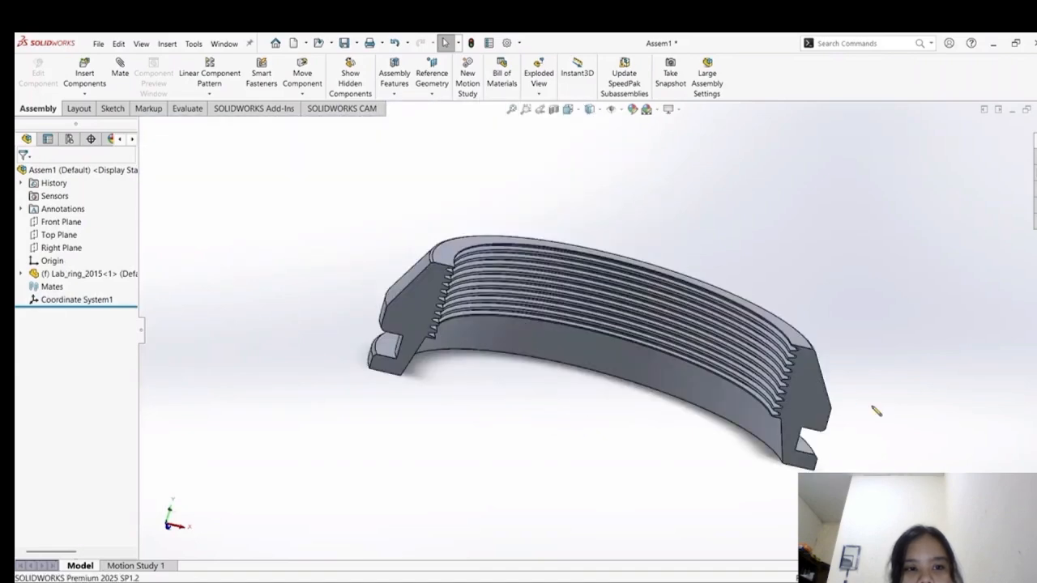
left_click(574, 111)
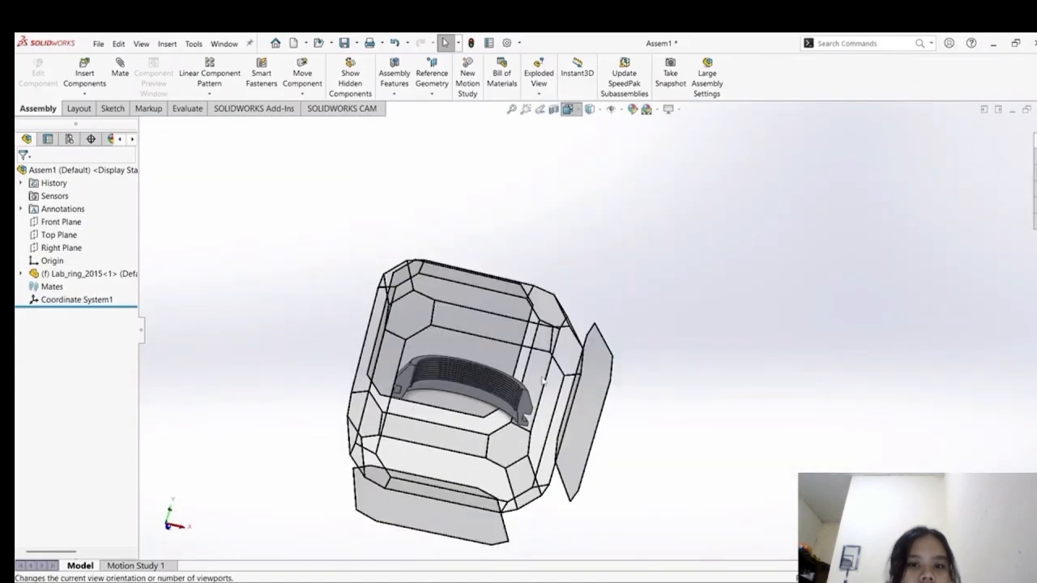
left_click(572, 355)
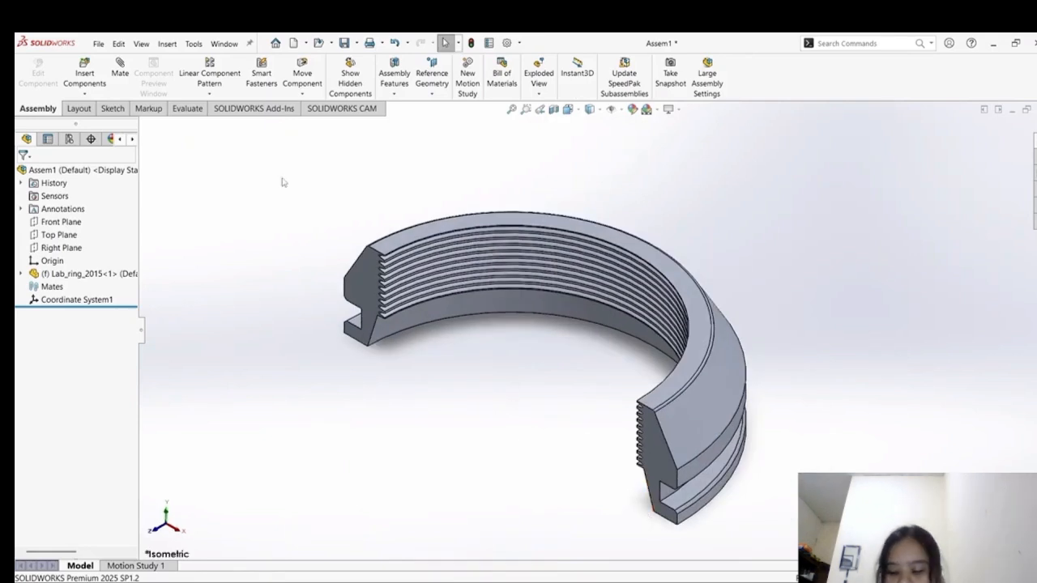
Examine the assembly's mass properties and center of mass relative to Coordinate System1.
left_click(188, 109)
left_click(195, 71)
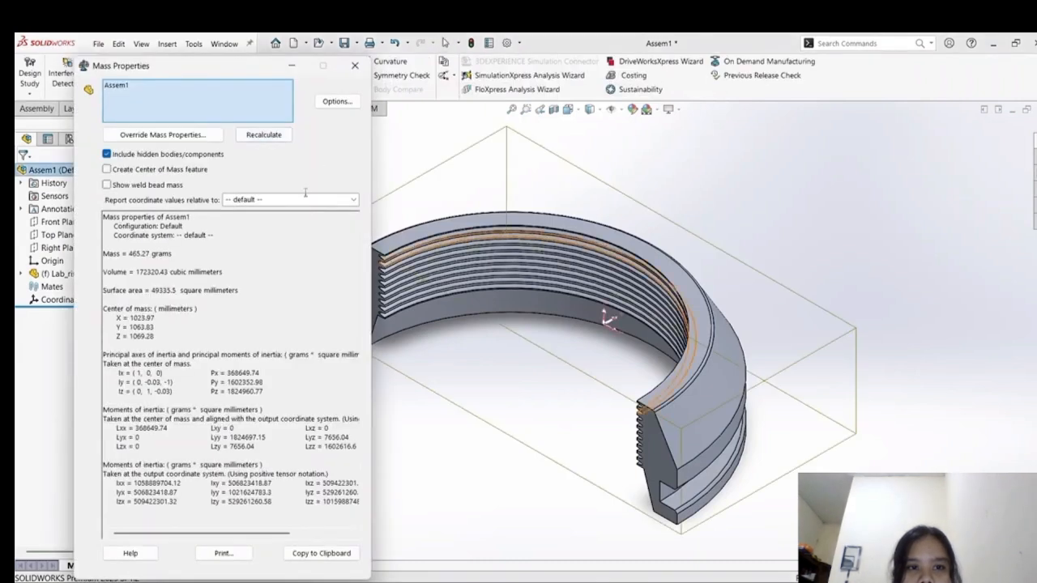
left_click(354, 200)
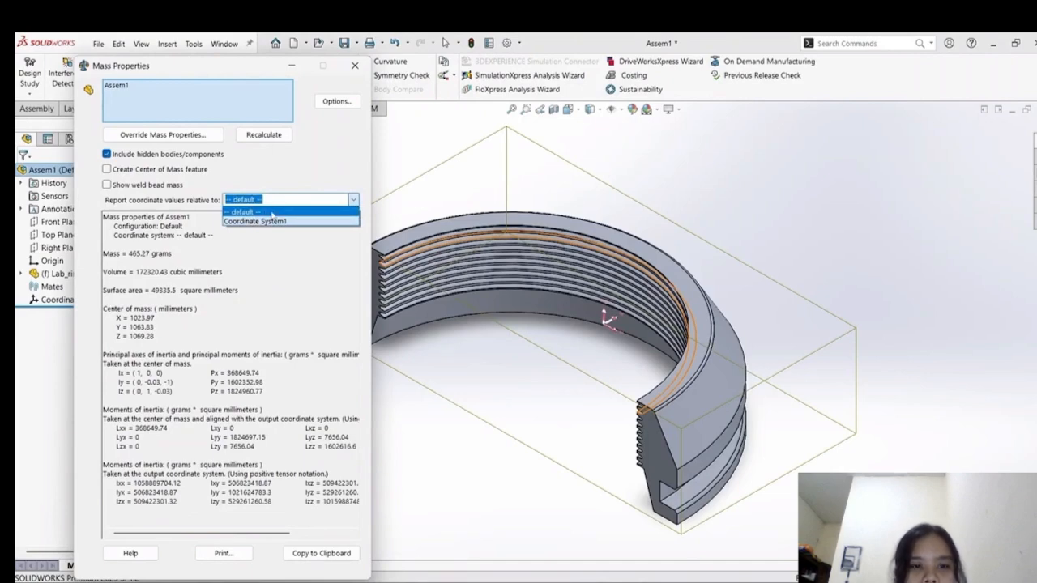
left_click(271, 221)
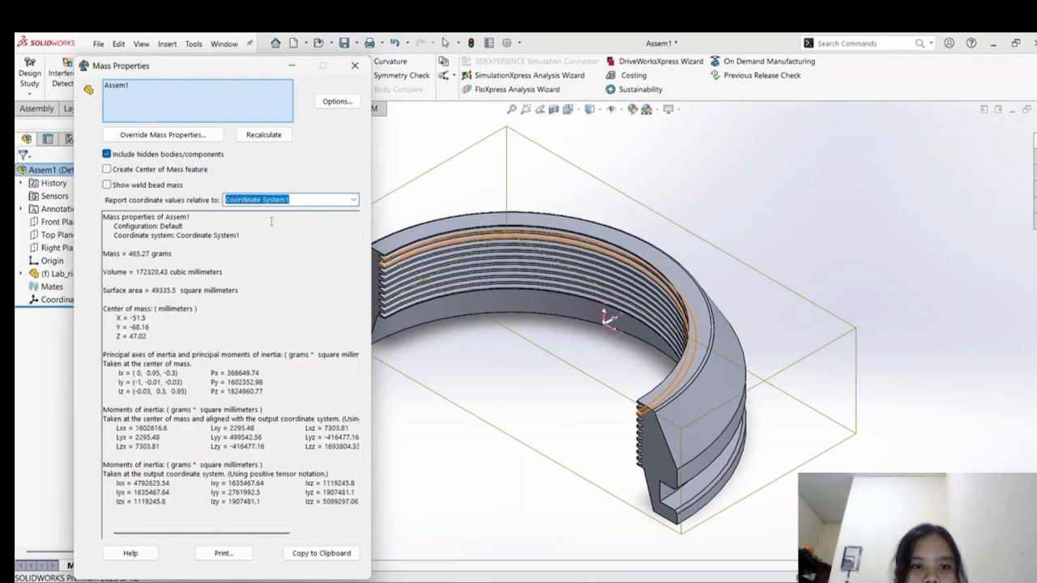
left_click(354, 65)
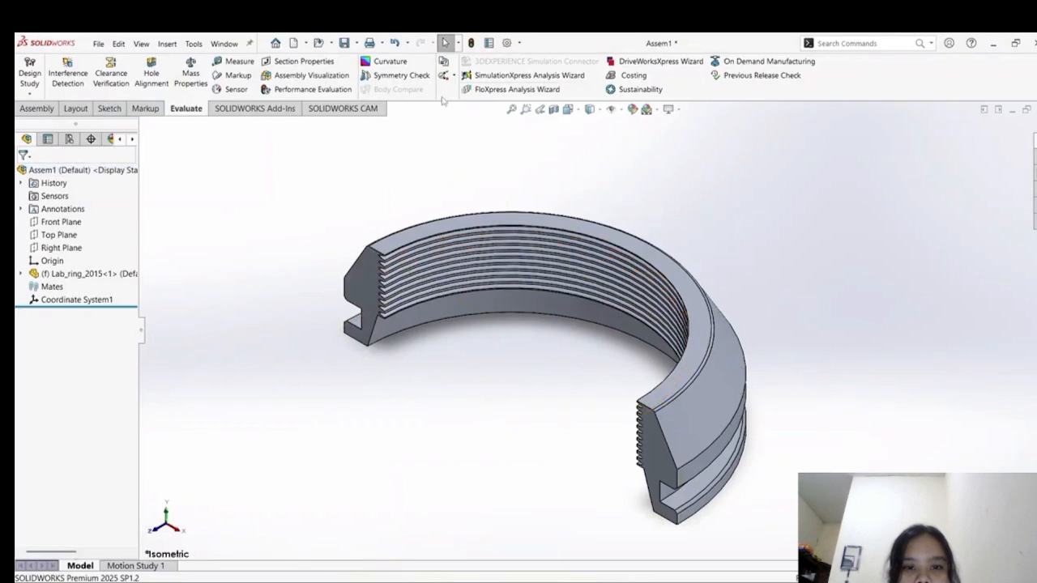
Start a second reference coordinate system with its origin at the lower inner vertex of the ring's opposite cut end face.
left_click(48, 108)
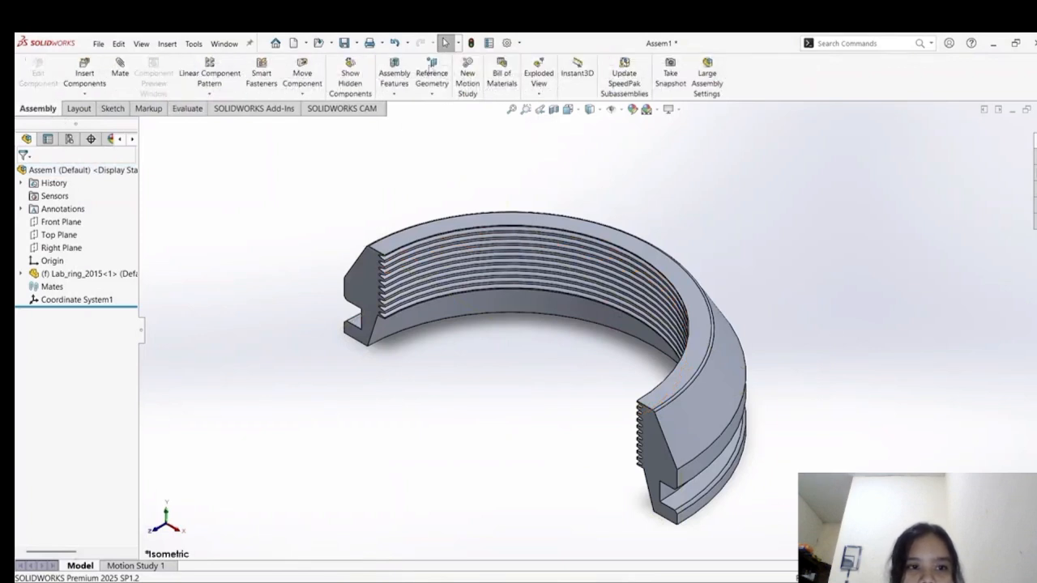
left_click(429, 92)
left_click(466, 132)
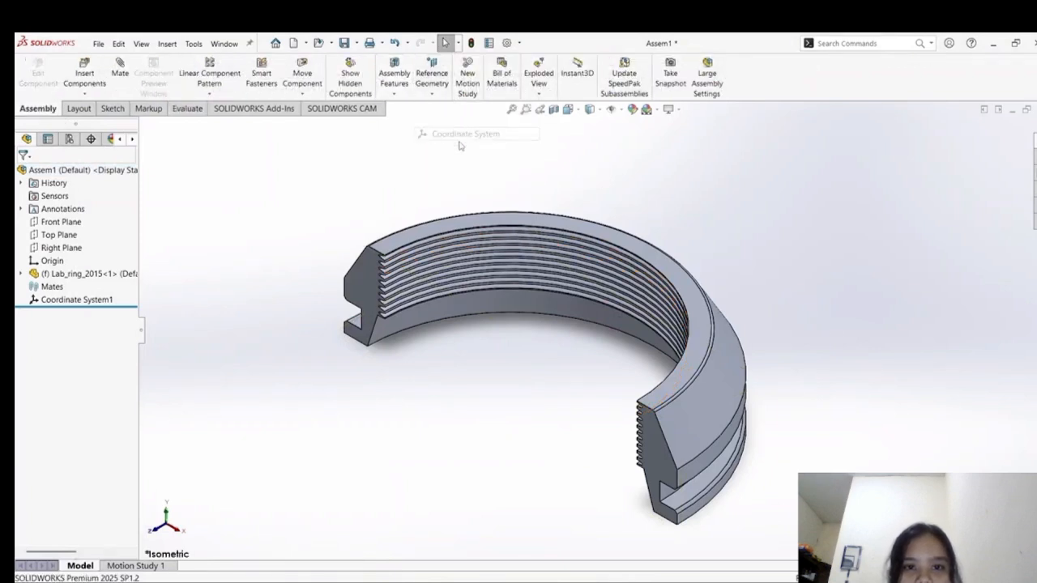
scroll(384, 365, "down", 5)
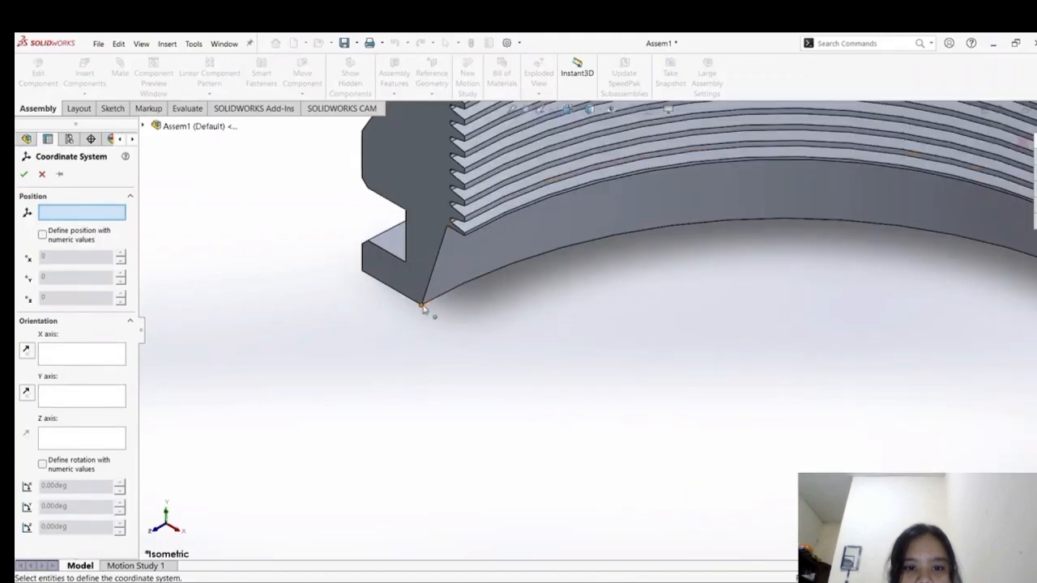
left_click(422, 307)
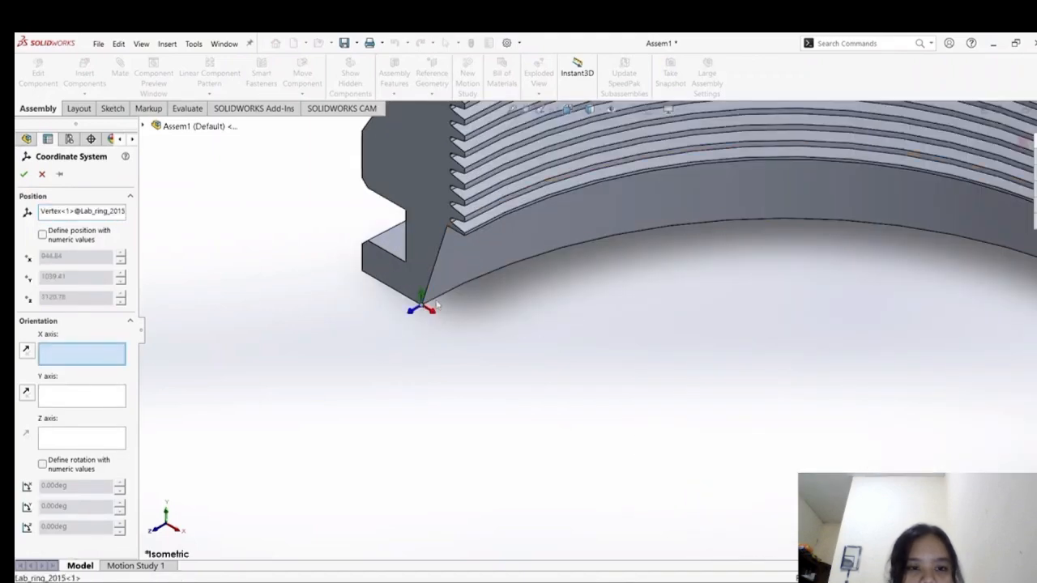
Create the coordinate system at the ring's lower corner, using the curved bottom edge for X, the cut face's bottom edge for Y and slanted edge for Z.
left_click(450, 303)
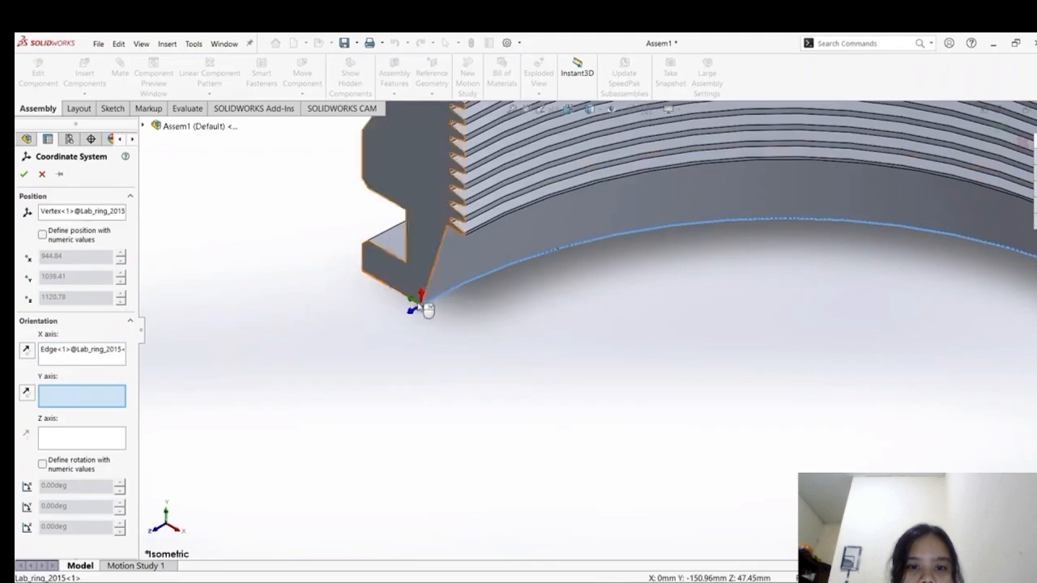
left_click(408, 300)
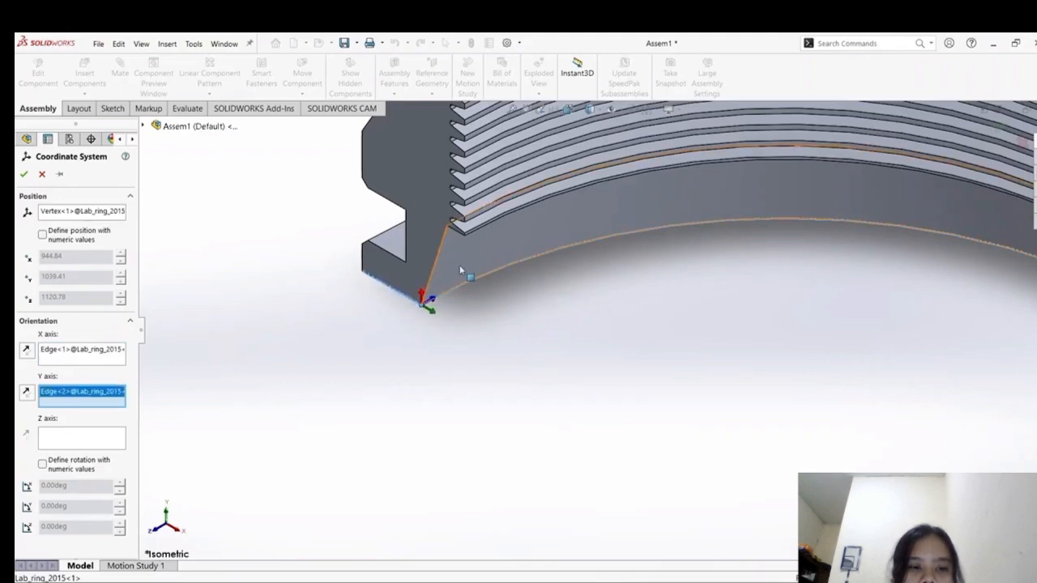
left_click(405, 240)
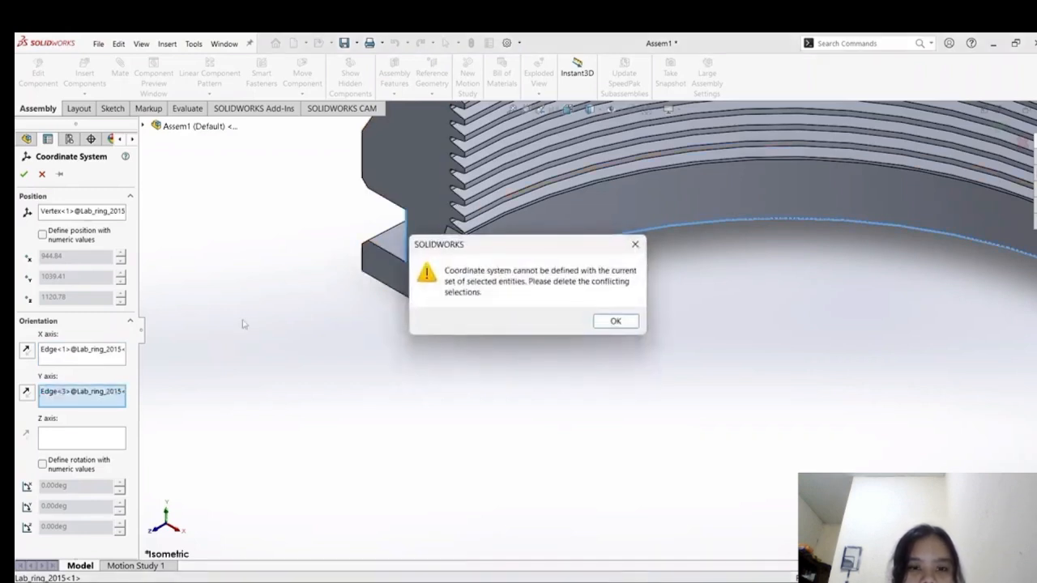
left_click(612, 321)
left_click(436, 263)
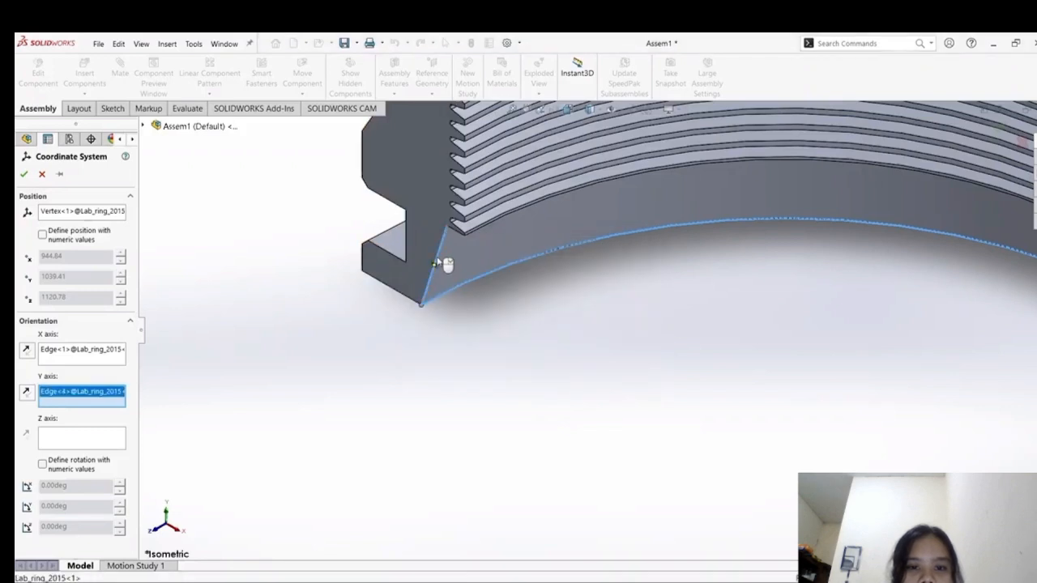
left_click(395, 294)
left_click(63, 445)
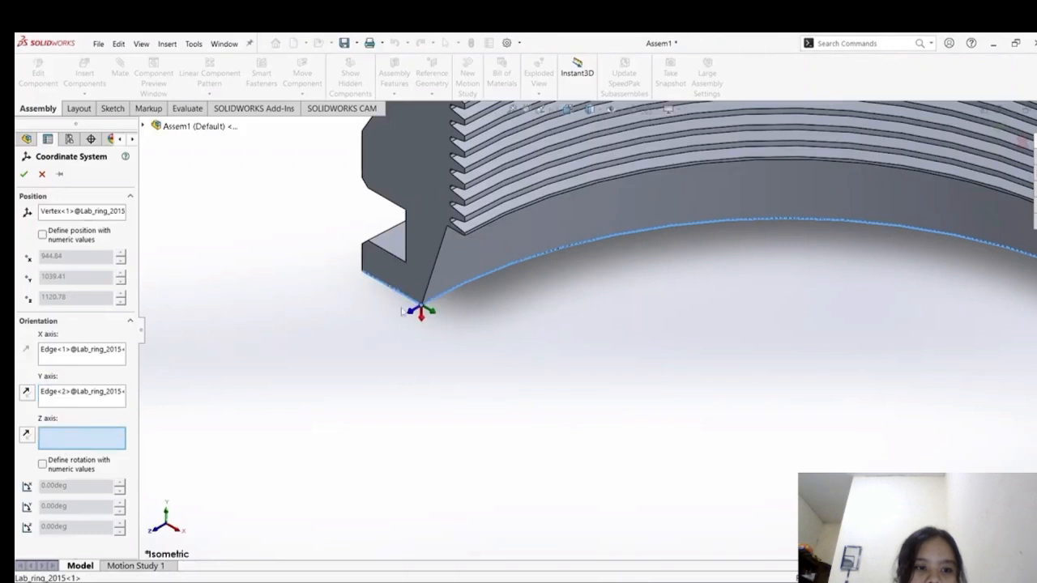
left_click(427, 282)
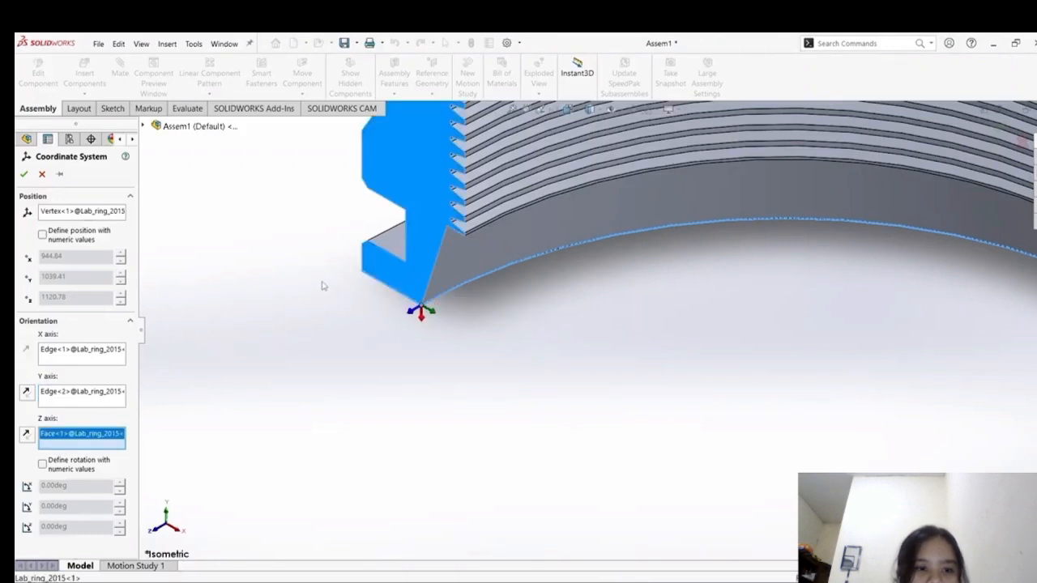
left_click(430, 280)
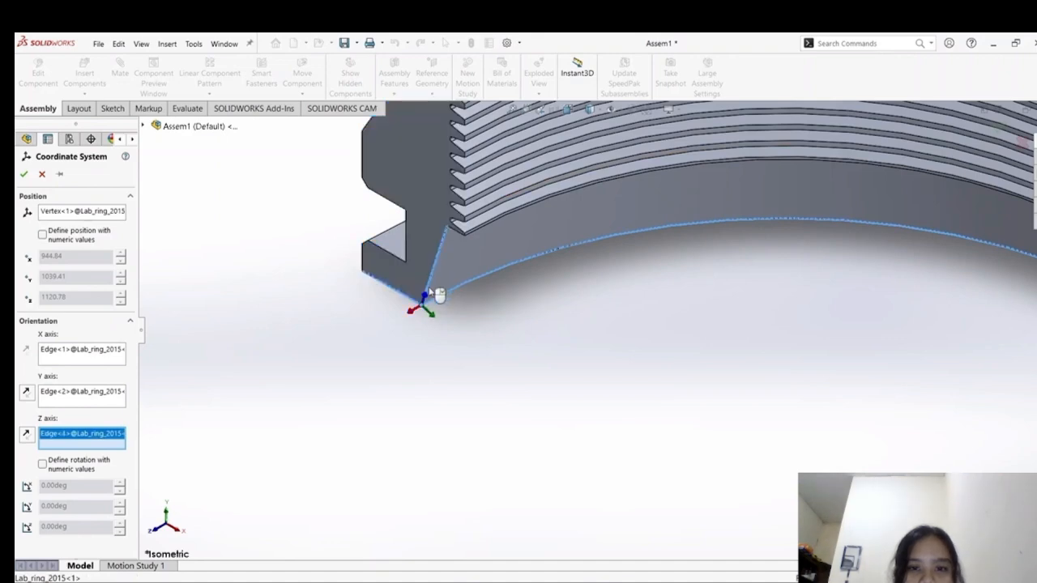
left_click(24, 173)
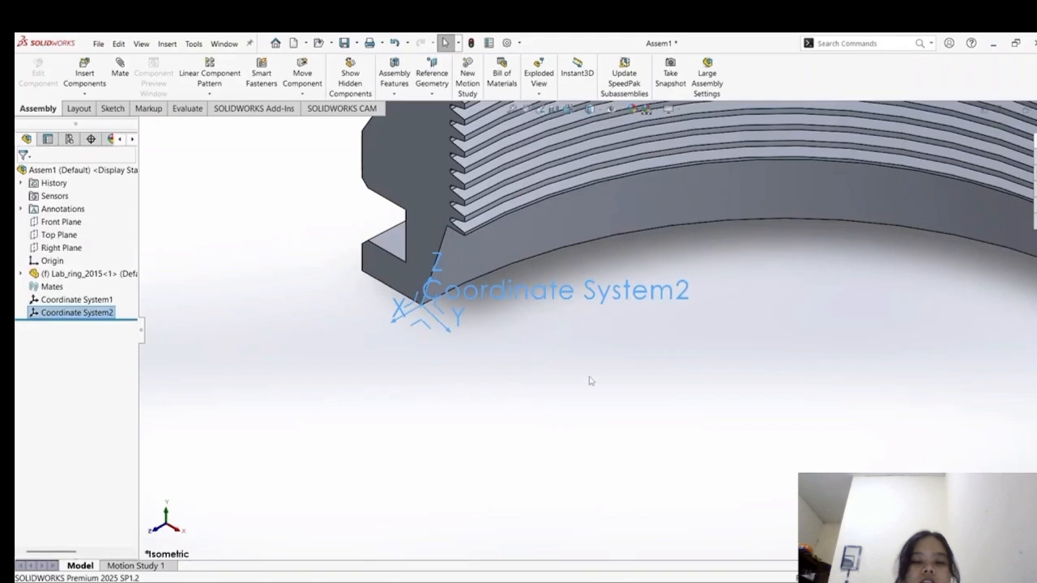
left_click(94, 314)
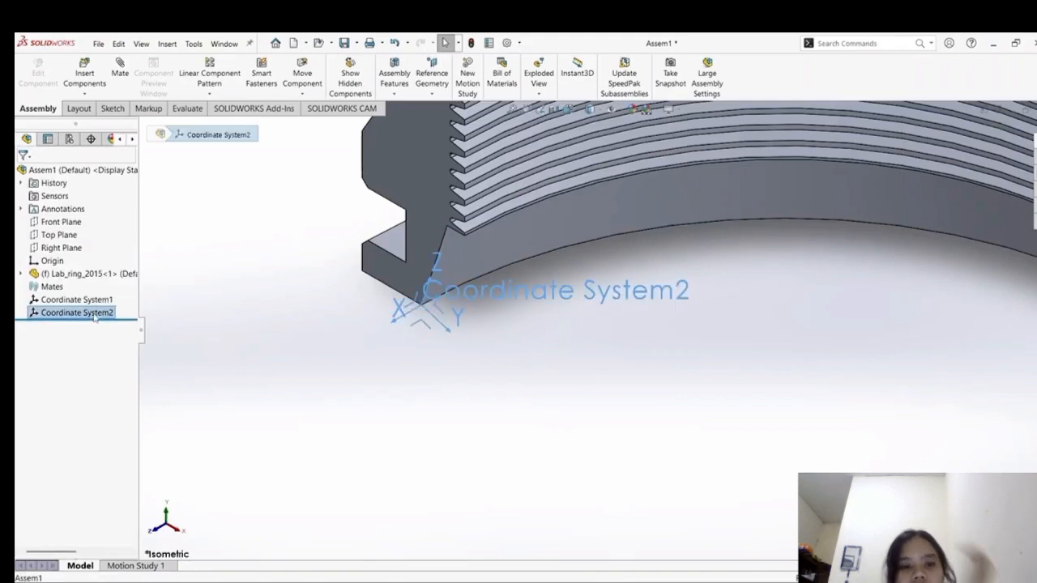
right_click(94, 316)
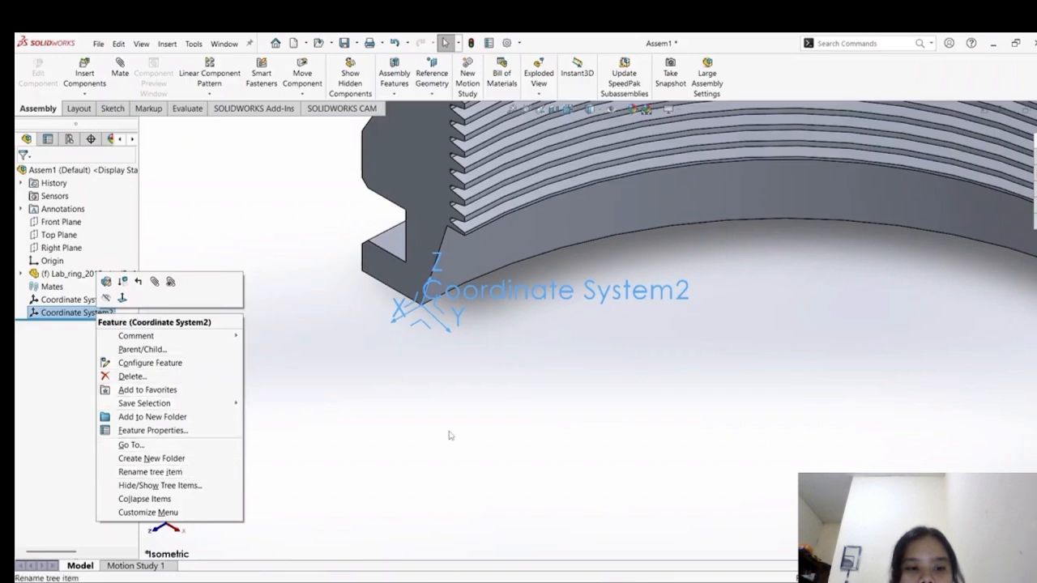
left_click(331, 219)
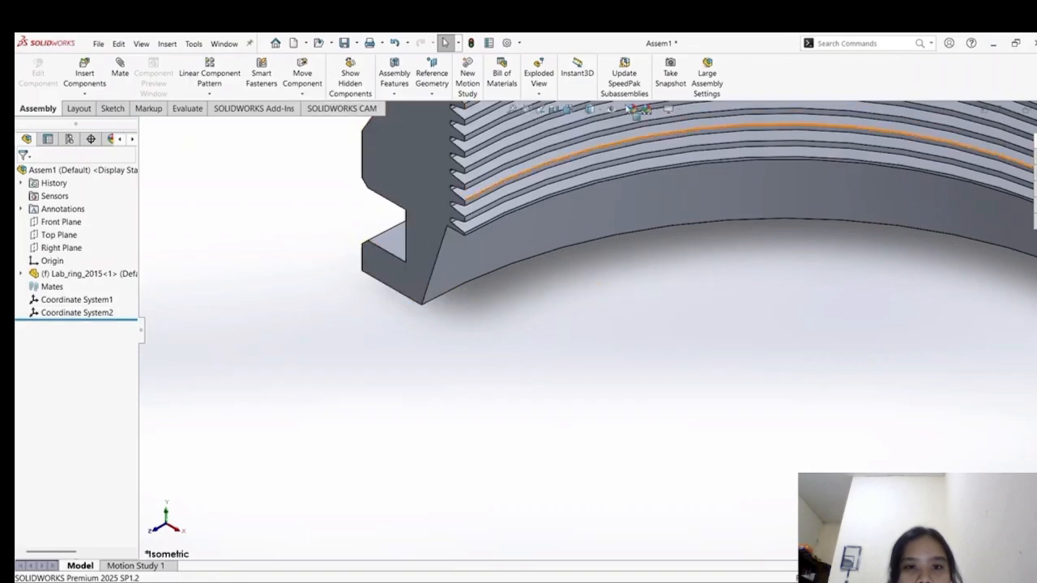
Show the whole ring in isometric view and report its mass properties relative to Coordinate System2.
left_click(577, 111)
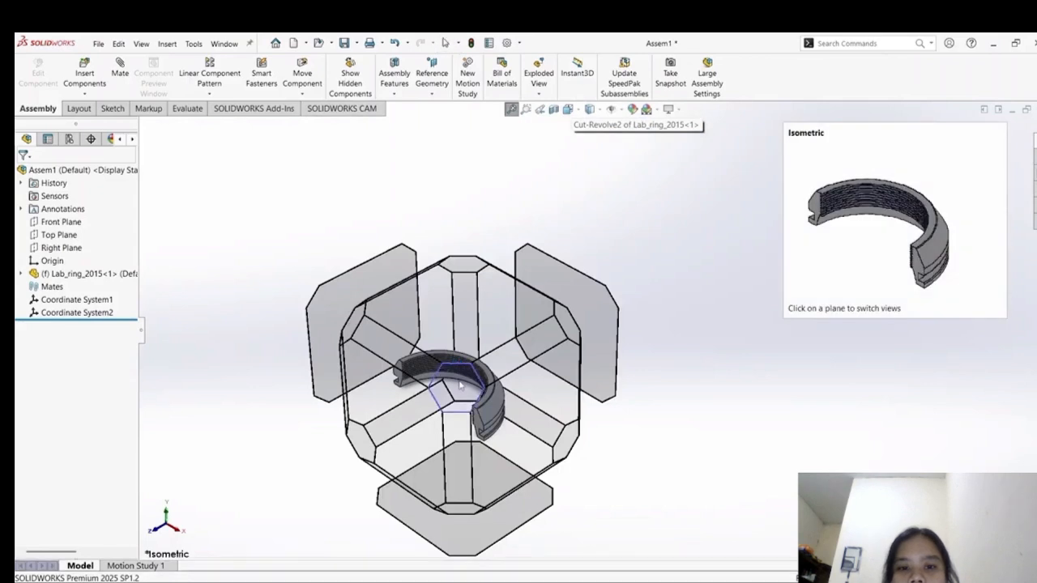
left_click(337, 309)
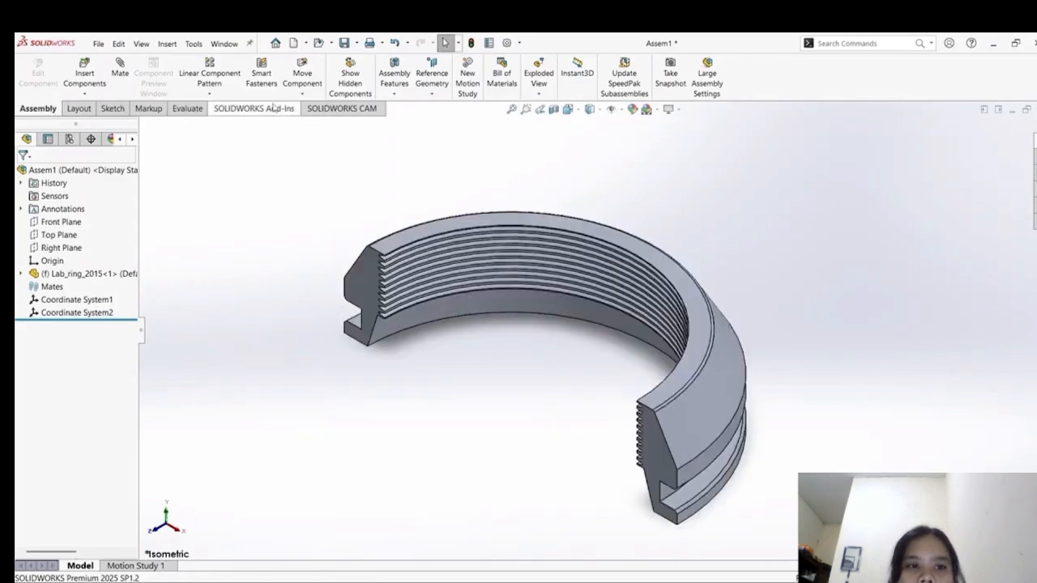
left_click(188, 109)
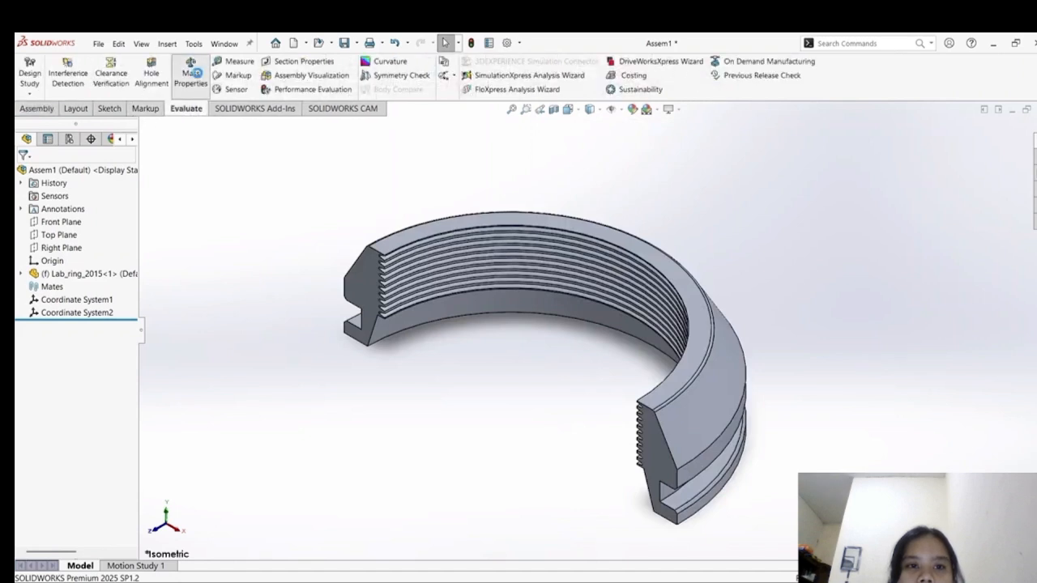
left_click(189, 72)
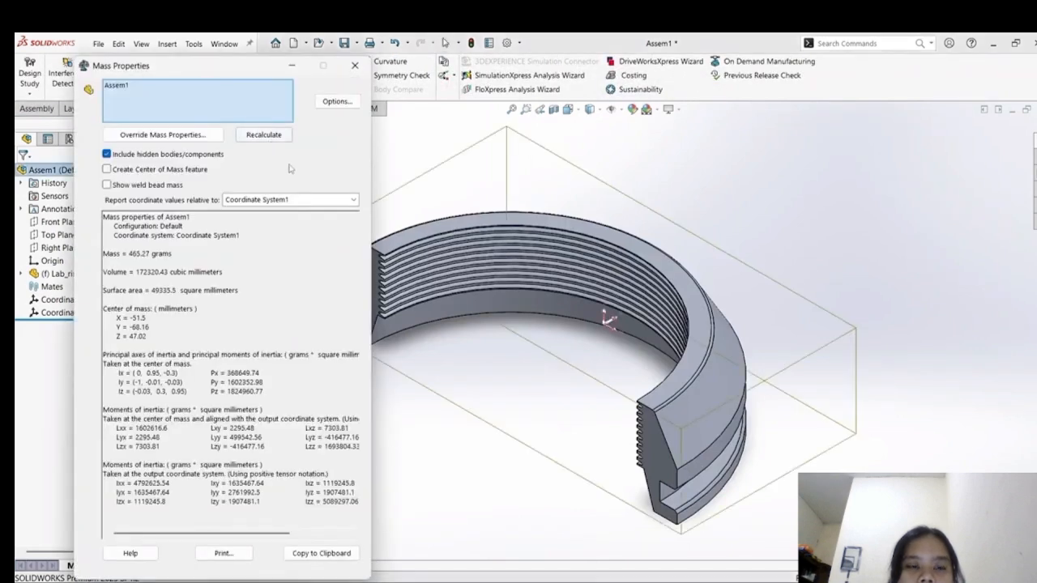
left_click(354, 199)
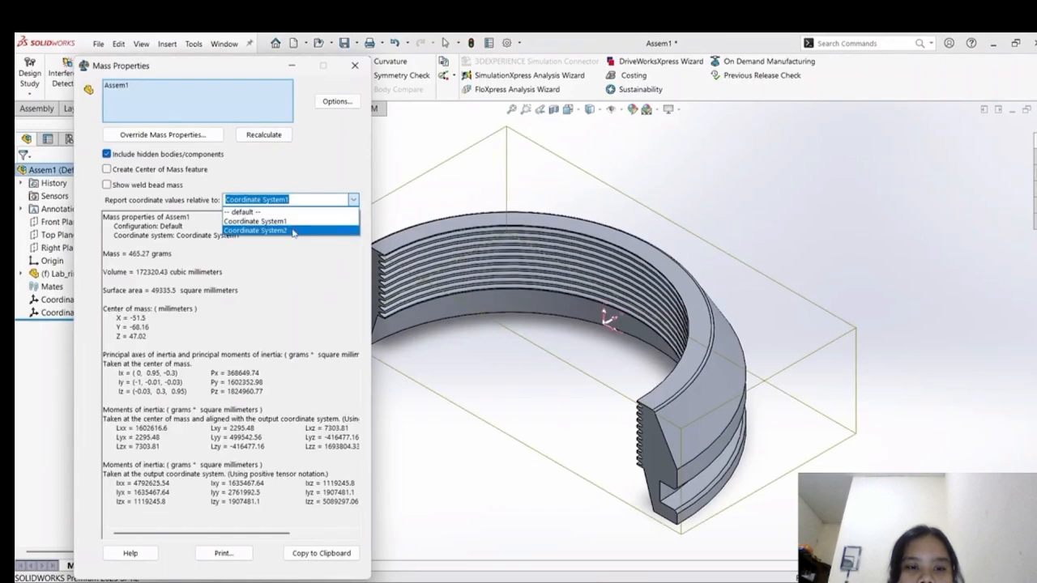
left_click(295, 230)
Compare the mass properties relative to the default system, Coordinate System1 and Coordinate System2, and close the report.
left_click(355, 202)
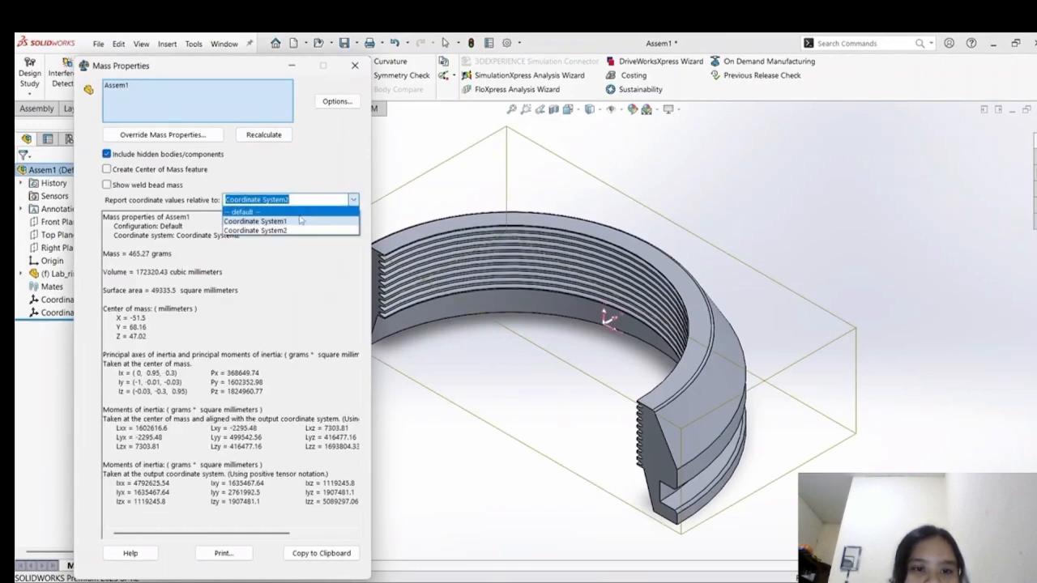
left_click(304, 213)
left_click(353, 203)
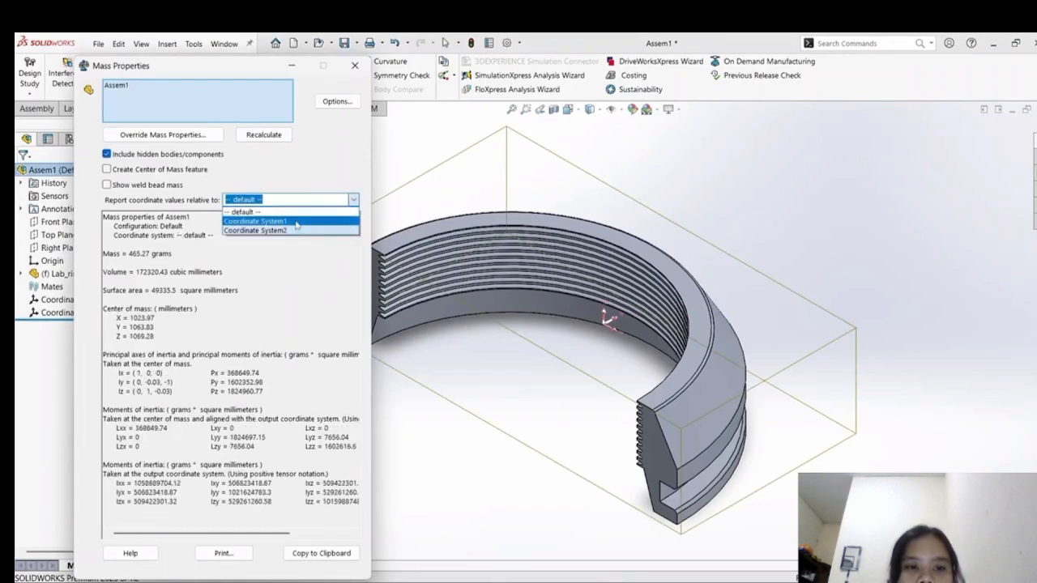
left_click(297, 222)
left_click(355, 200)
left_click(355, 201)
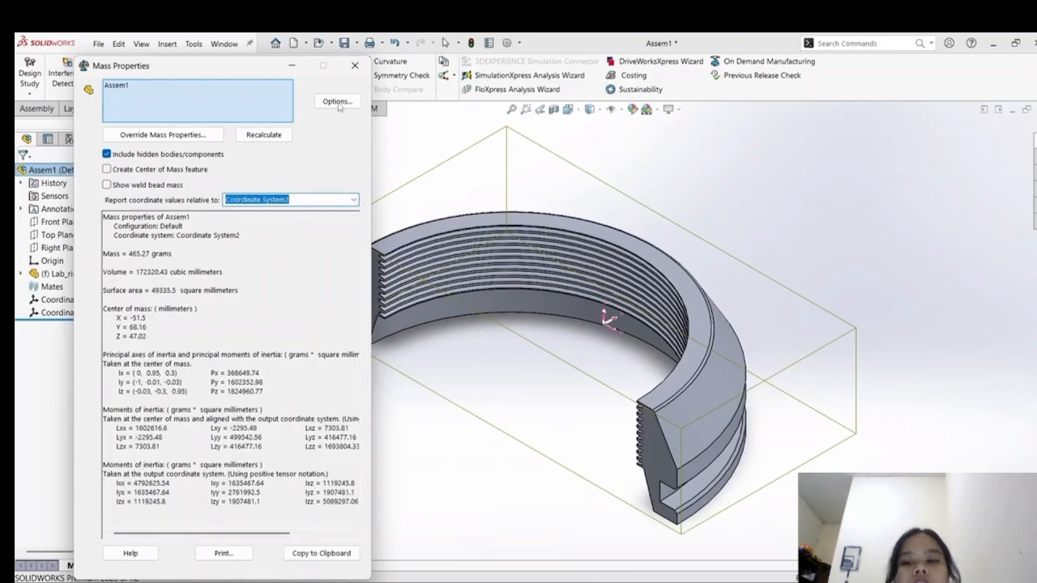
left_click(355, 65)
left_click(808, 273)
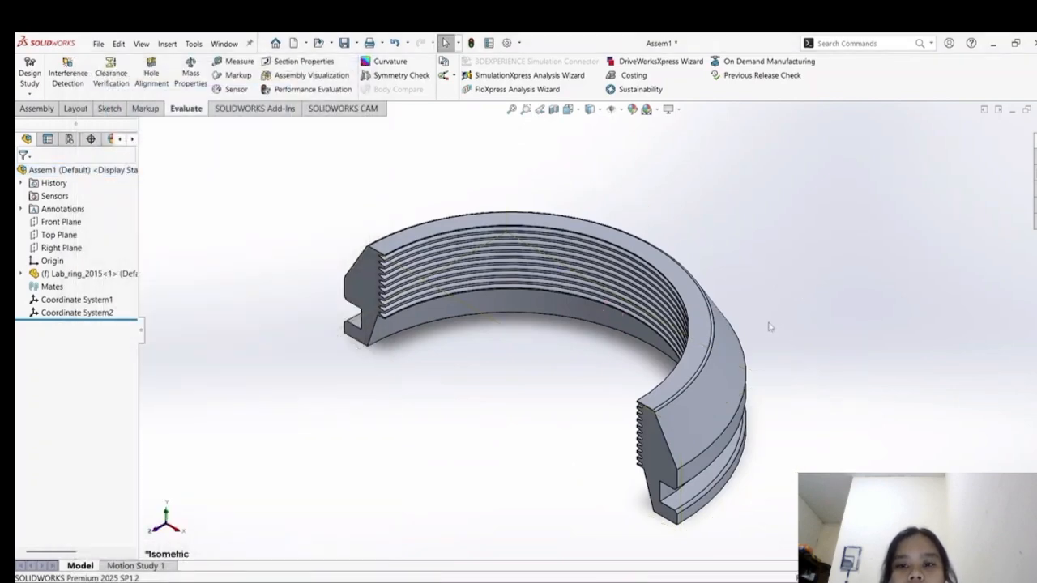
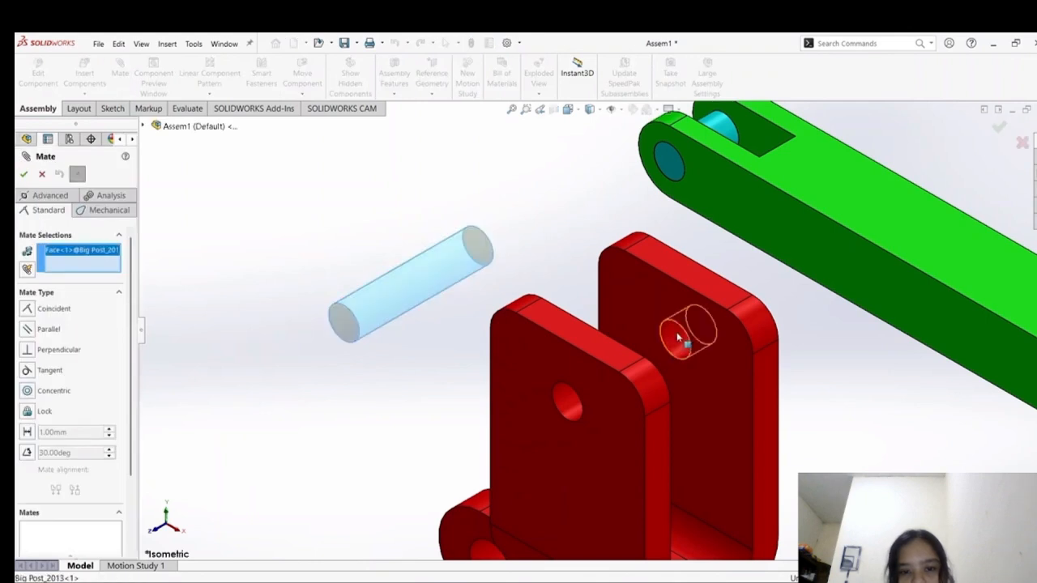
Mate the big post concentric with the red box pivot's upper hole, with its end face coincident with the pivot's outer side face.
left_click(679, 342)
left_click(495, 461)
left_click(629, 448)
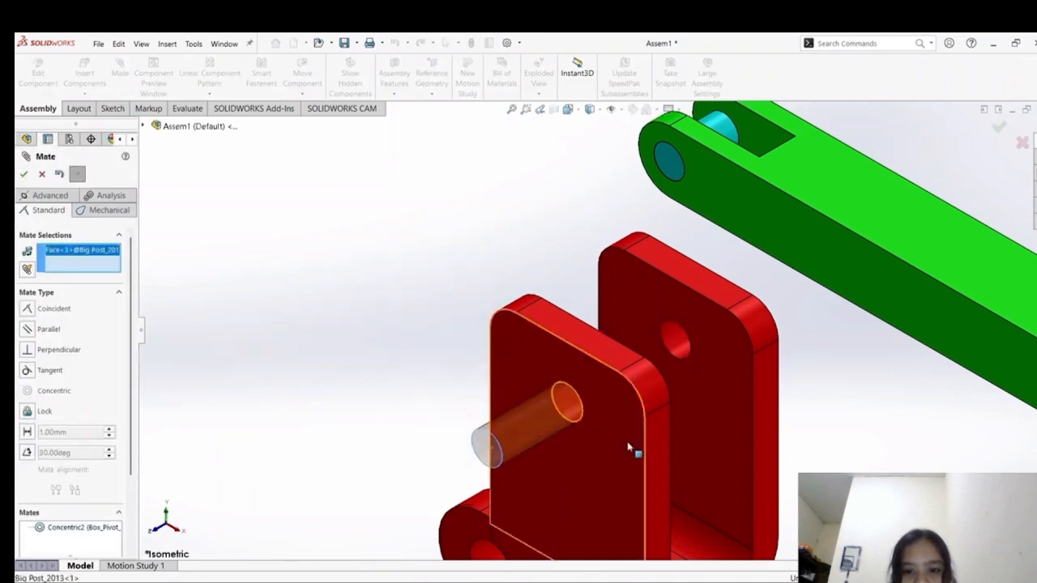
left_click(613, 435)
left_click(24, 174)
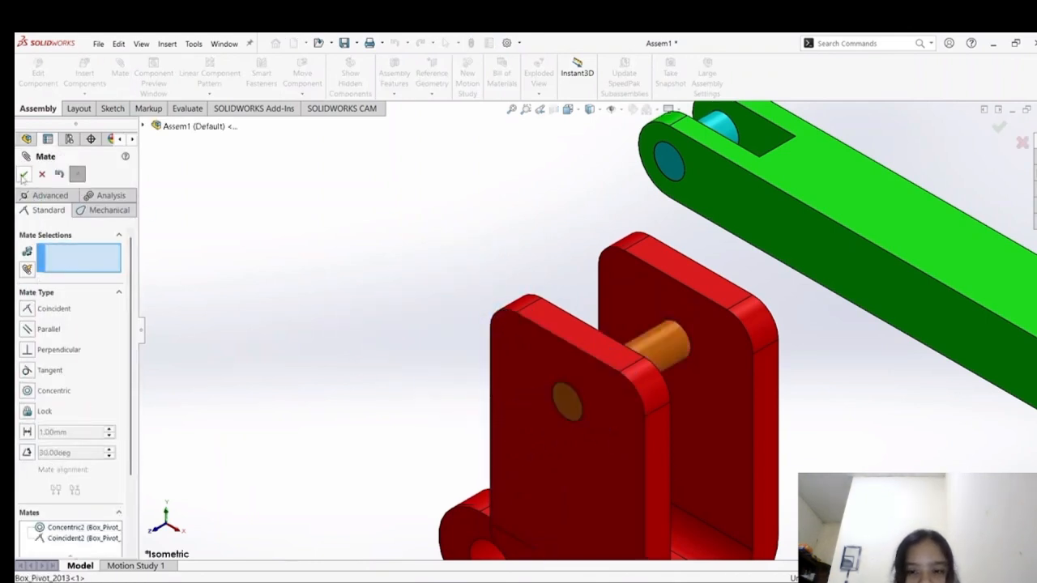
left_click(24, 173)
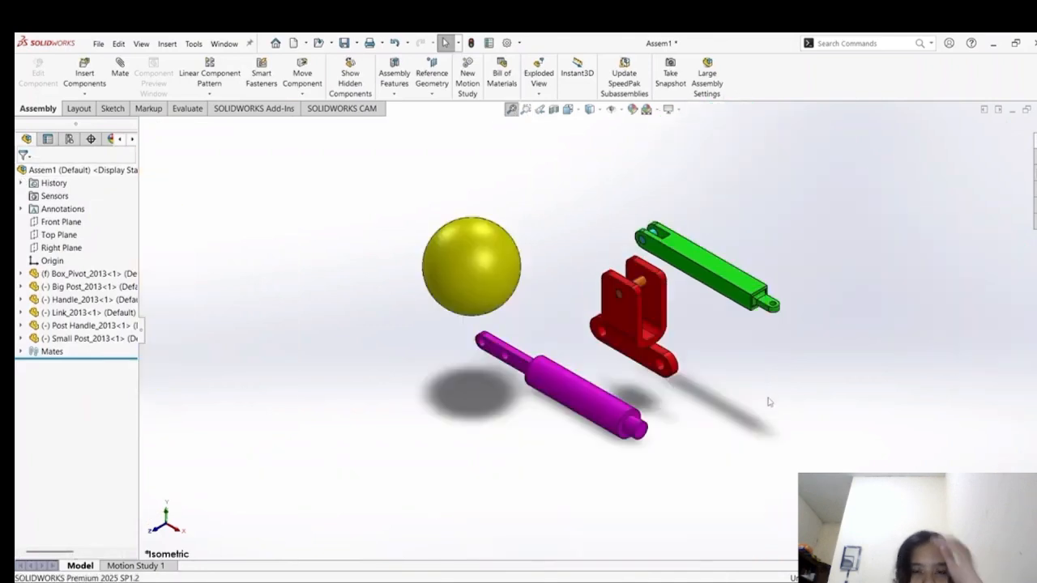
Move the purple post handle closer to the box pivot and mate its inner hole concentric with the orange big post.
scroll(700, 328, "down", 3)
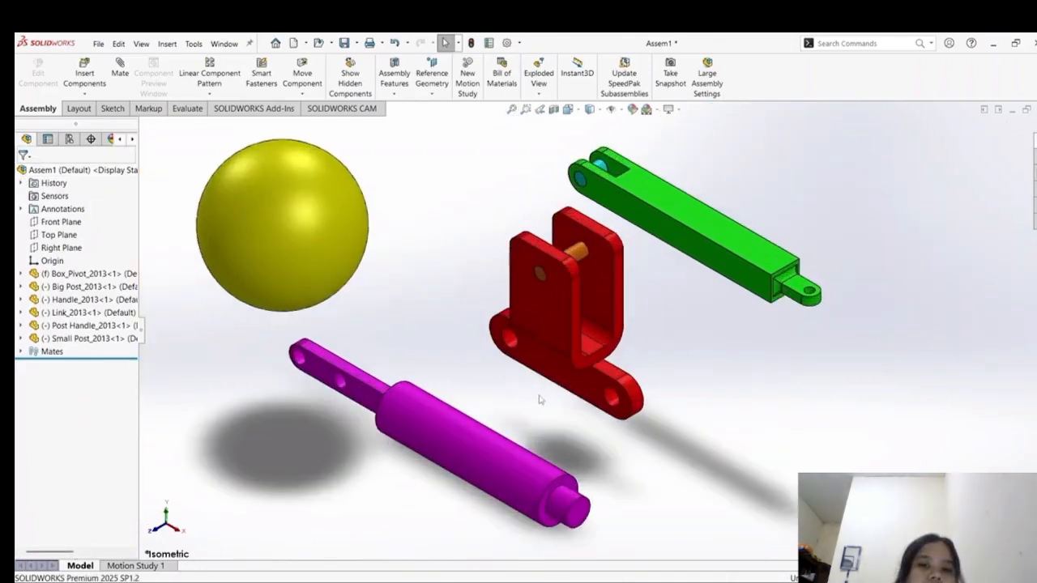
left_click_drag(469, 443, 504, 458)
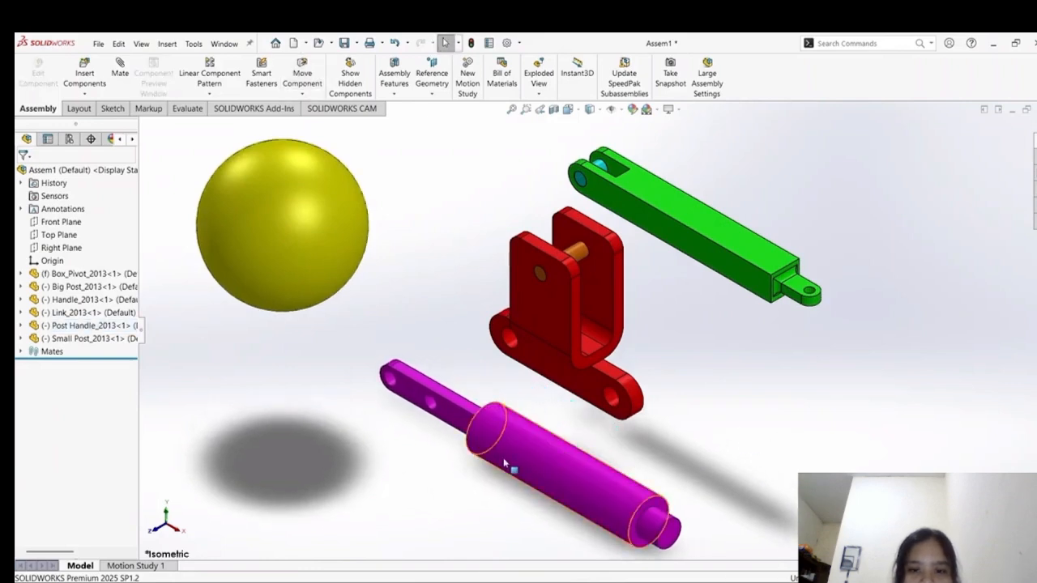
left_click(582, 256)
left_click(732, 338)
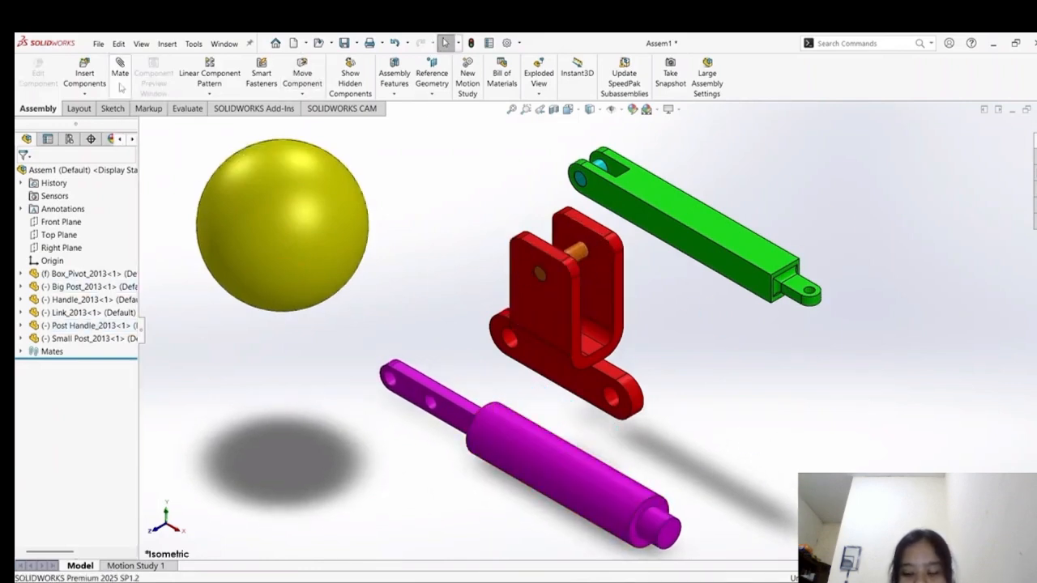
left_click(586, 266)
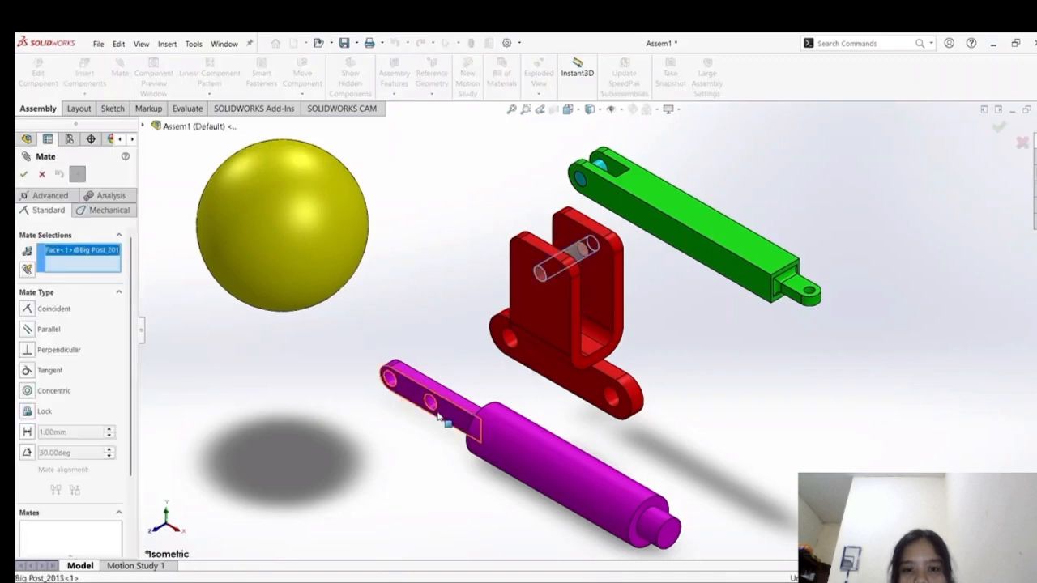
scroll(430, 442, "down", 5)
left_click(475, 366)
scroll(601, 318, "up", 5)
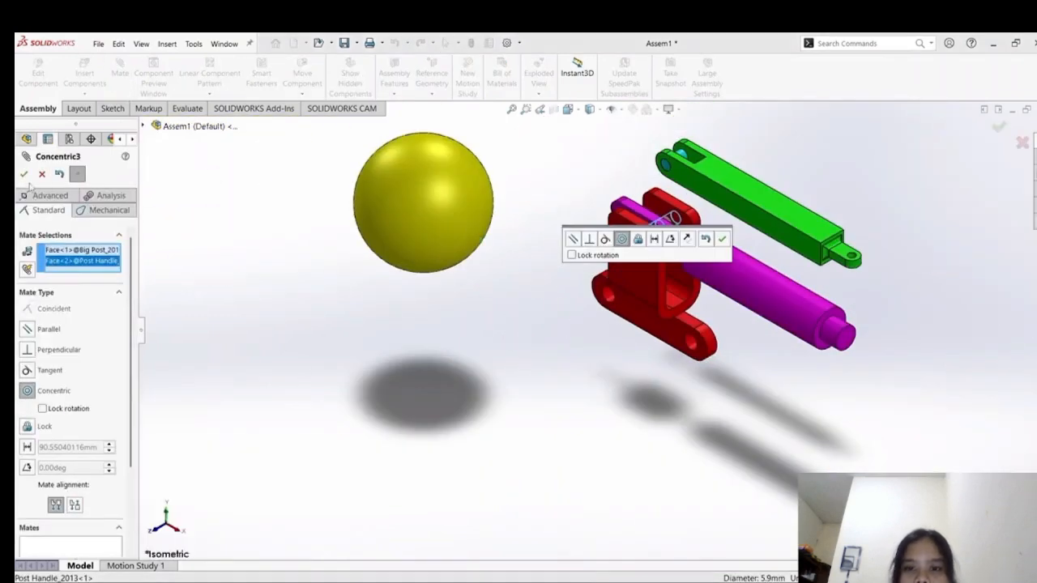
left_click(23, 173)
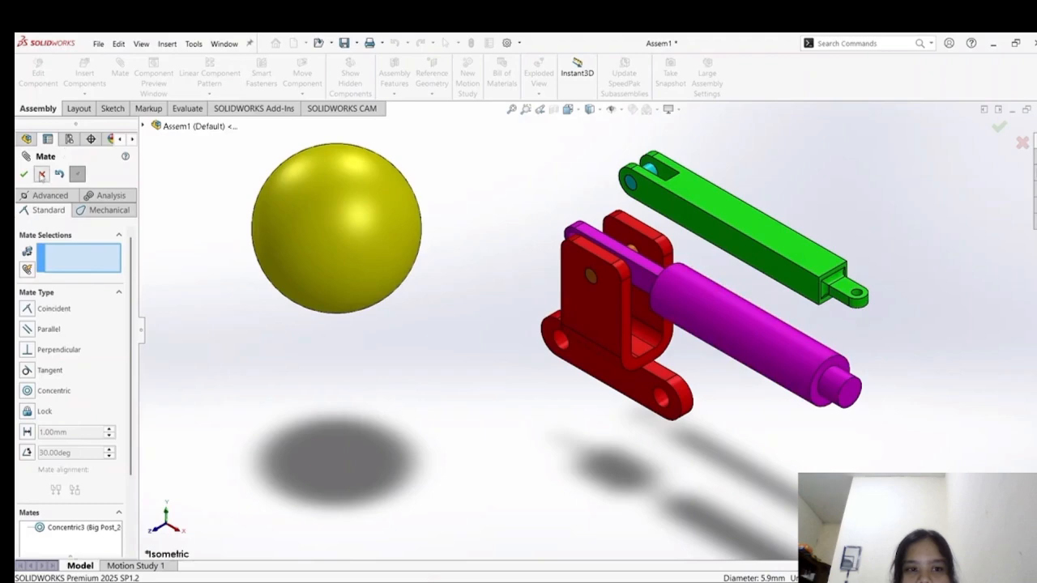
key("Escape")
Swing the post handle about the big post and move the green link away from the box pivot.
left_click_drag(725, 294, 693, 232)
left_click_drag(716, 202, 848, 182)
scroll(731, 239, "up", 1)
scroll(730, 238, "down", 2)
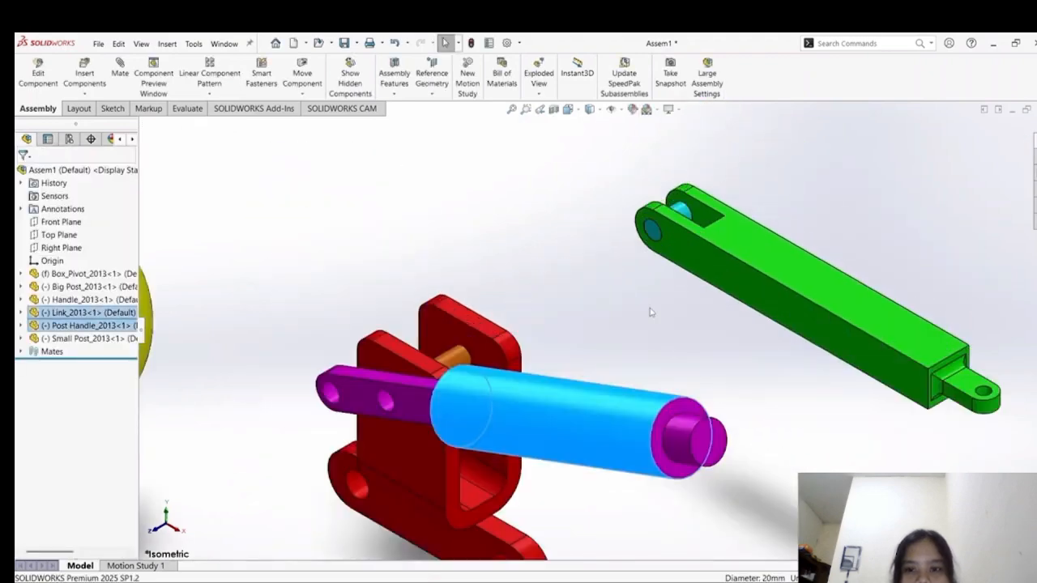
Rotate the post handle upward about the big post so its barrel leans above the box pivot and its flat end points down.
left_click(576, 438)
left_click_drag(575, 438, 452, 192)
left_click(519, 234)
scroll(519, 234, "up", 5)
left_click_drag(490, 248, 514, 271)
scroll(559, 353, "down", 3)
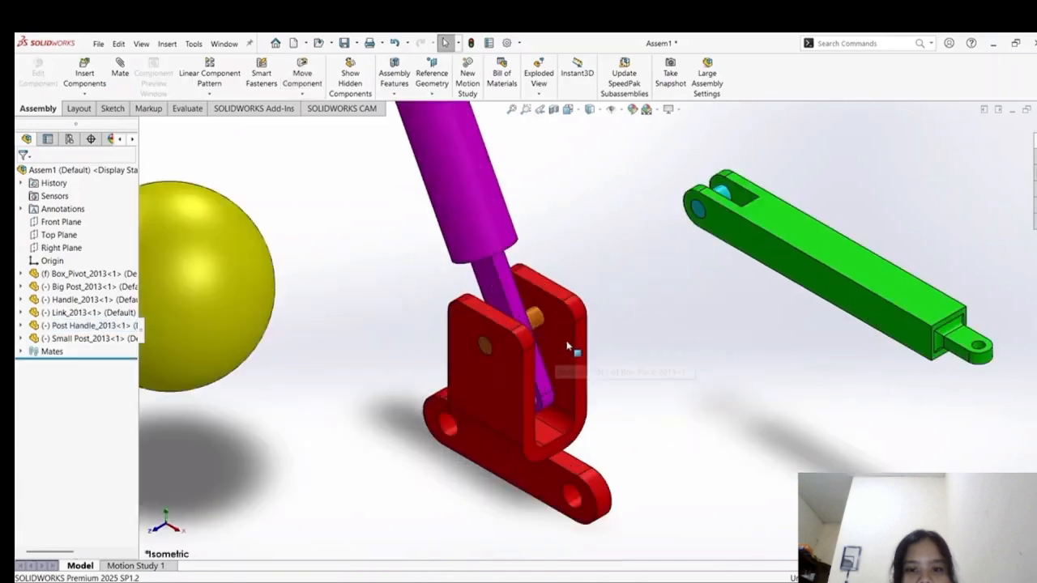
Inspect the handle between the box pivot's side plates, and switch to Practice_Drawing.JPG in the photo viewer to check the full assembly drawing.
middle_click_drag(632, 337, 554, 371)
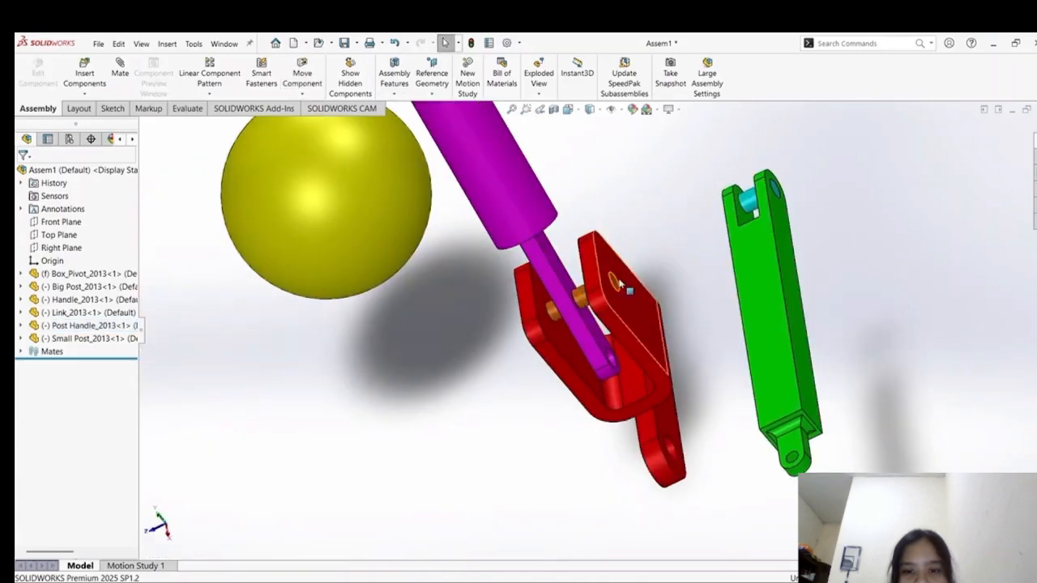
middle_click_drag(620, 284, 573, 478)
key("alt+Tab")
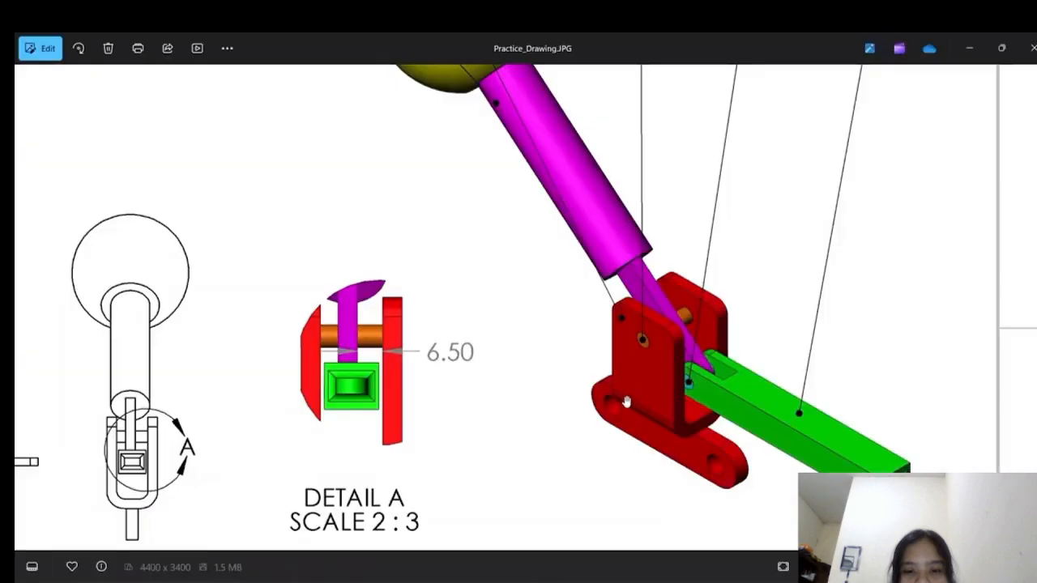
scroll(446, 385, "down", 5)
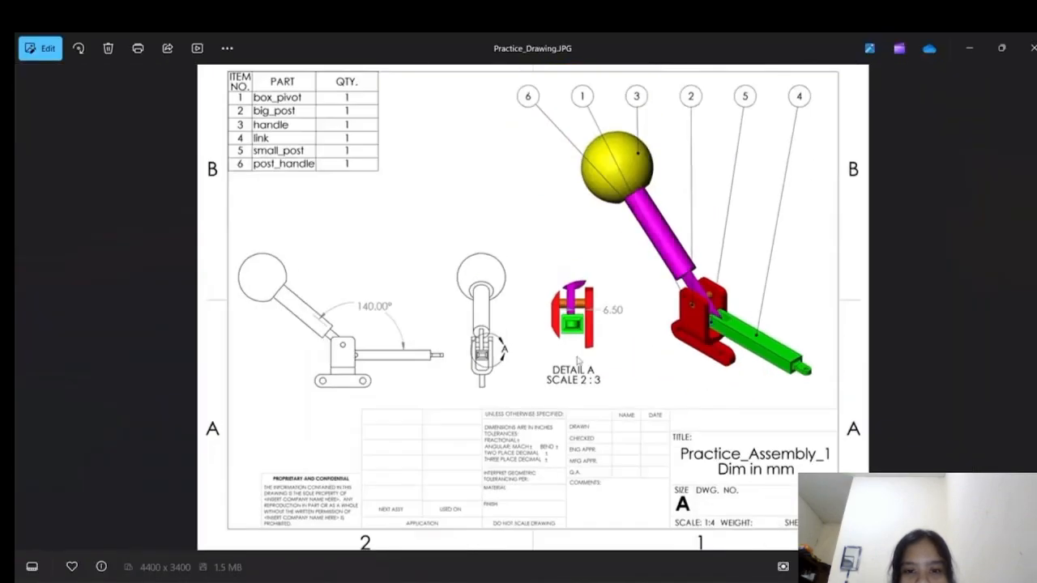
Examine Detail A in the practice drawing for the post handle's spacing inside the box pivot, and switch back to SOLIDWORKS.
scroll(772, 498, "up", 5)
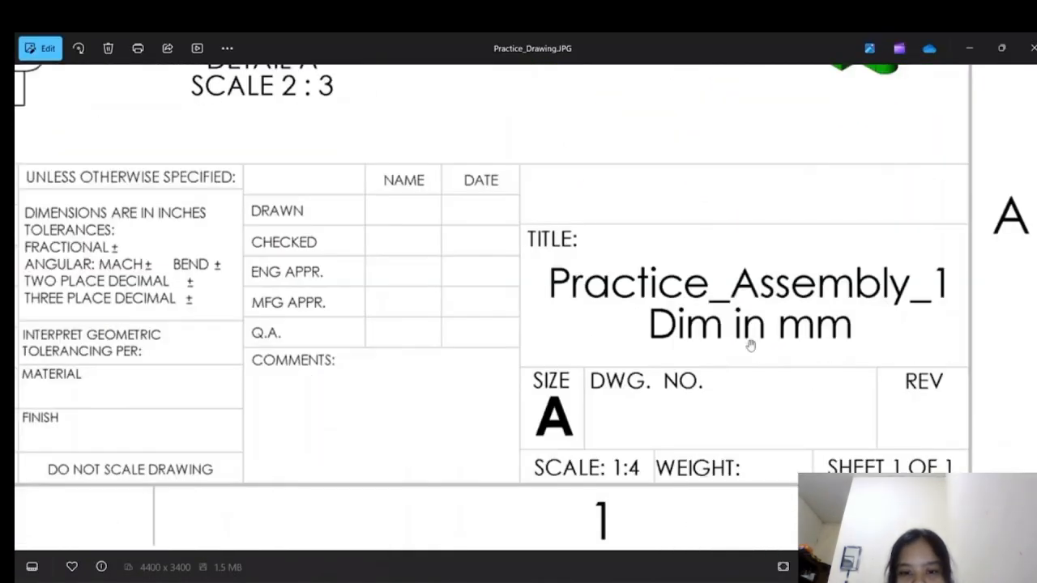
left_click_drag(499, 304, 546, 519)
mouse_move(432, 359)
left_mouse_down()
mouse_move(472, 394)
mouse_move(467, 416)
left_mouse_up()
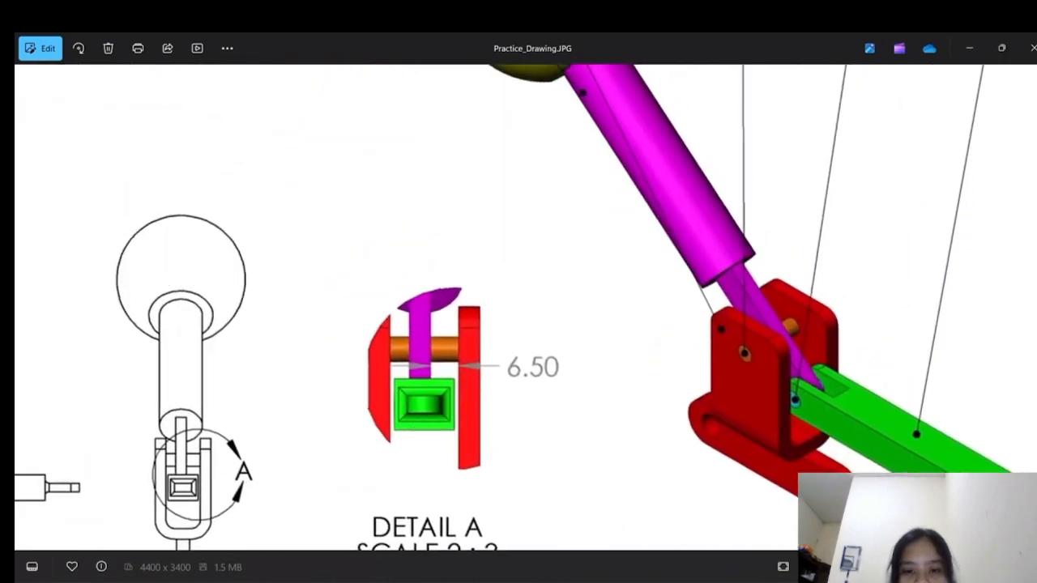
key("alt+Tab")
Try to add a 6.5 mm distance mate between the box pivot's inner side face and the post handle's flat face.
middle_click_drag(624, 308, 603, 353)
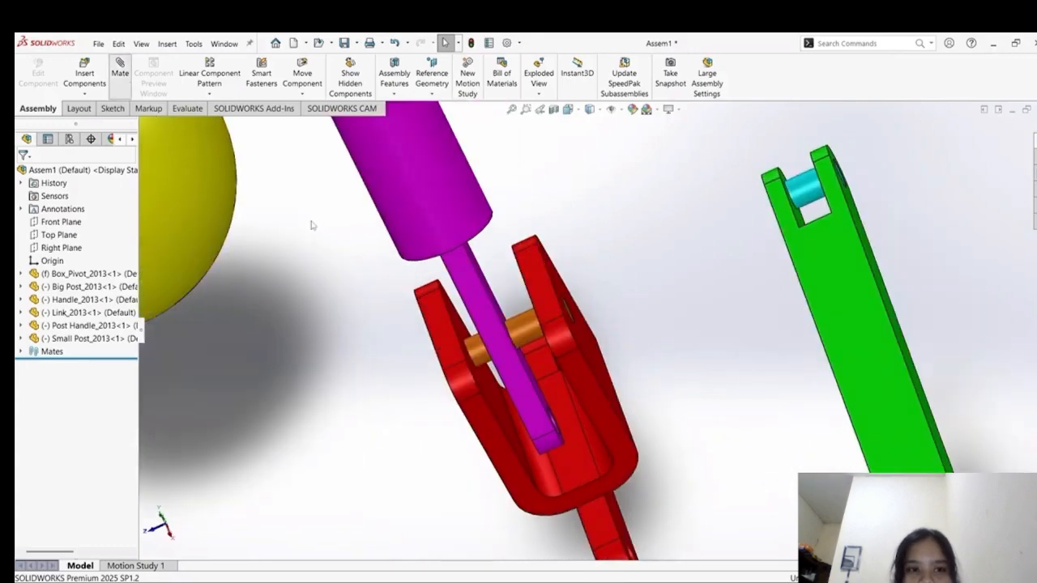
middle_click_drag(491, 343, 524, 371)
middle_click_drag(623, 348, 590, 365)
left_click(598, 367)
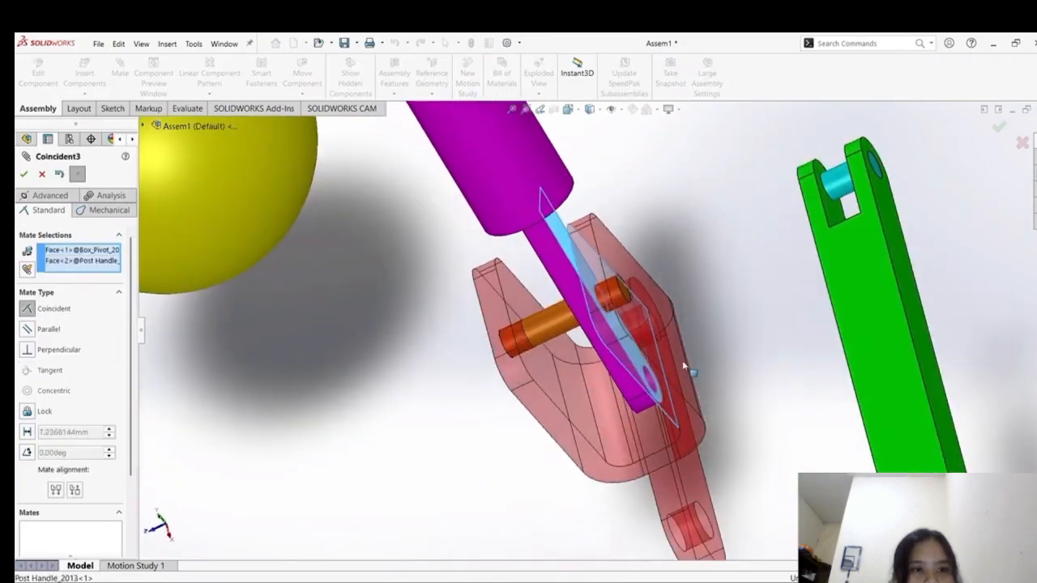
middle_click_drag(718, 359, 706, 315)
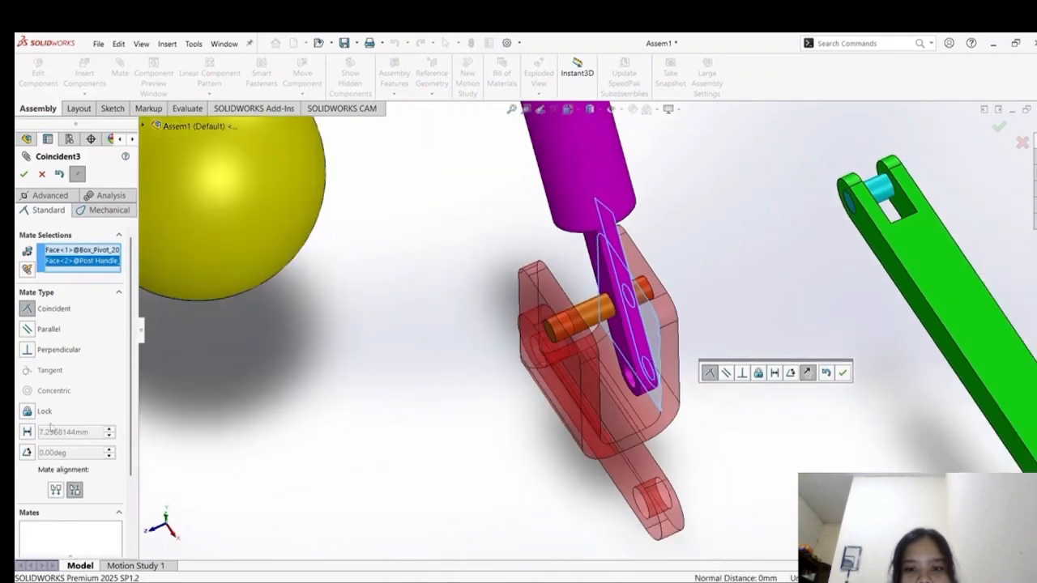
left_click(58, 433)
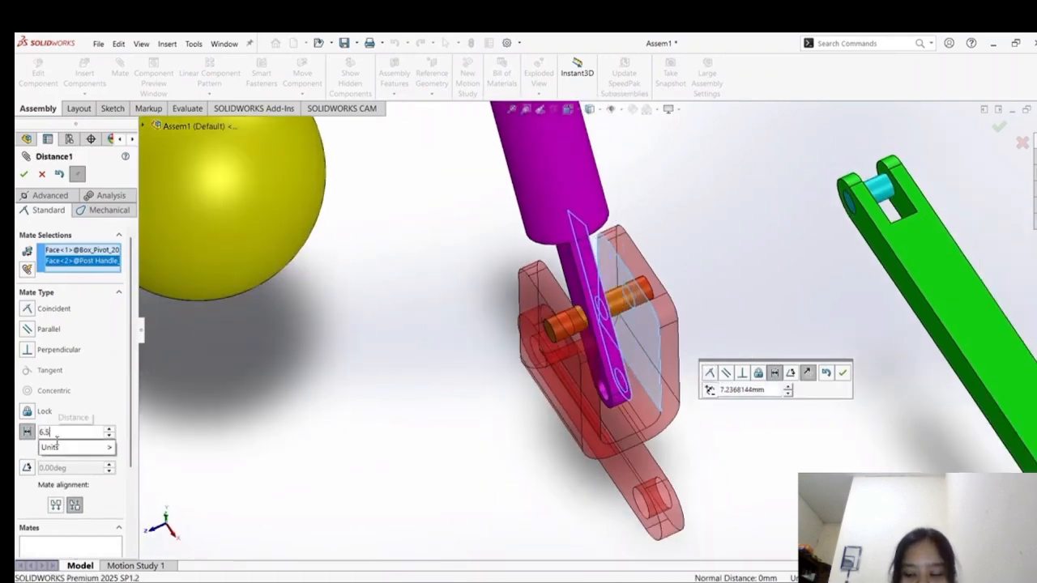
key("Return")
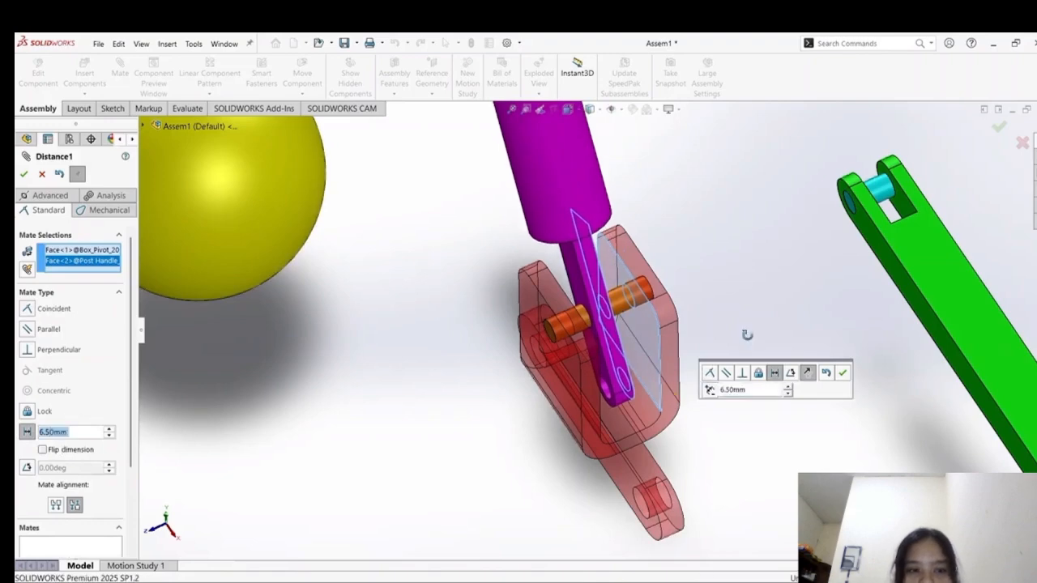
middle_click_drag(747, 335, 721, 324)
left_click(24, 175)
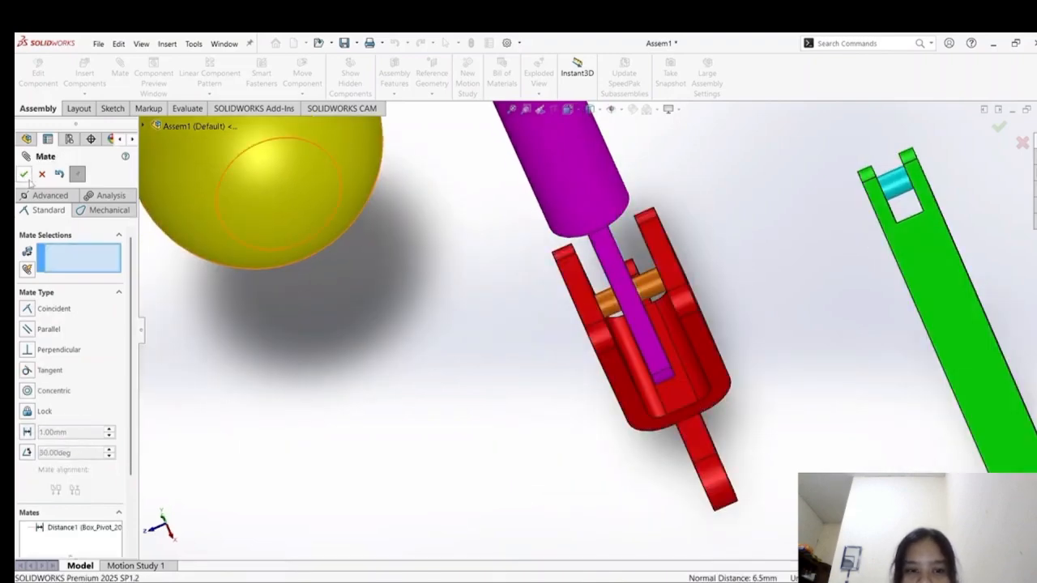
key("Escape")
key("f")
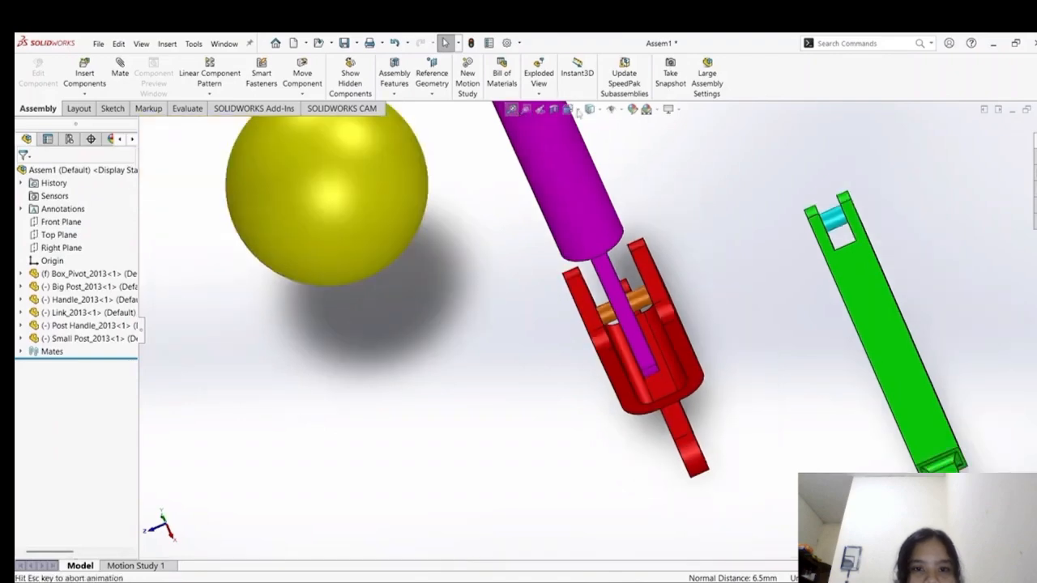
Inspect the whole assembly from another standard orientation, and return to a close view of the post handle between the side plates.
left_click(579, 111)
left_click(393, 441)
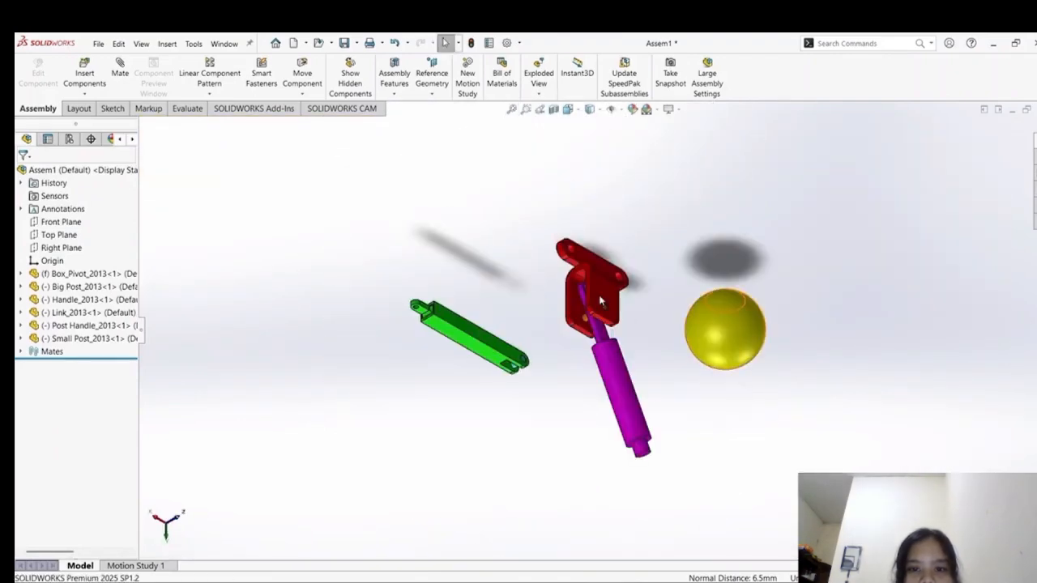
key("ctrl+shift+z")
key("ctrl+shift+z")
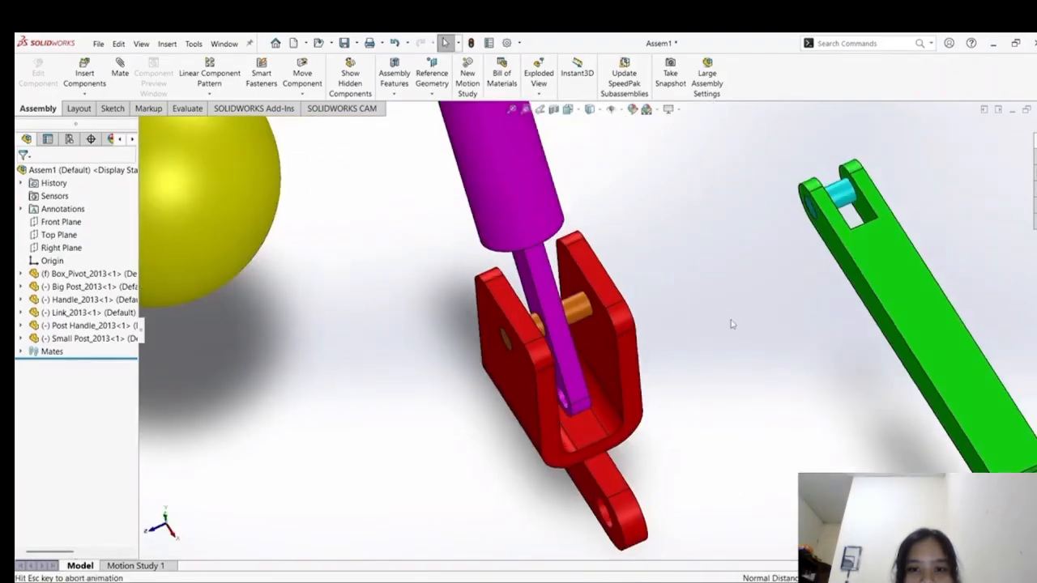
left_click(762, 343)
middle_click_drag(762, 343, 695, 345)
scroll(695, 346, "down", 2)
scroll(683, 357, "up", 6)
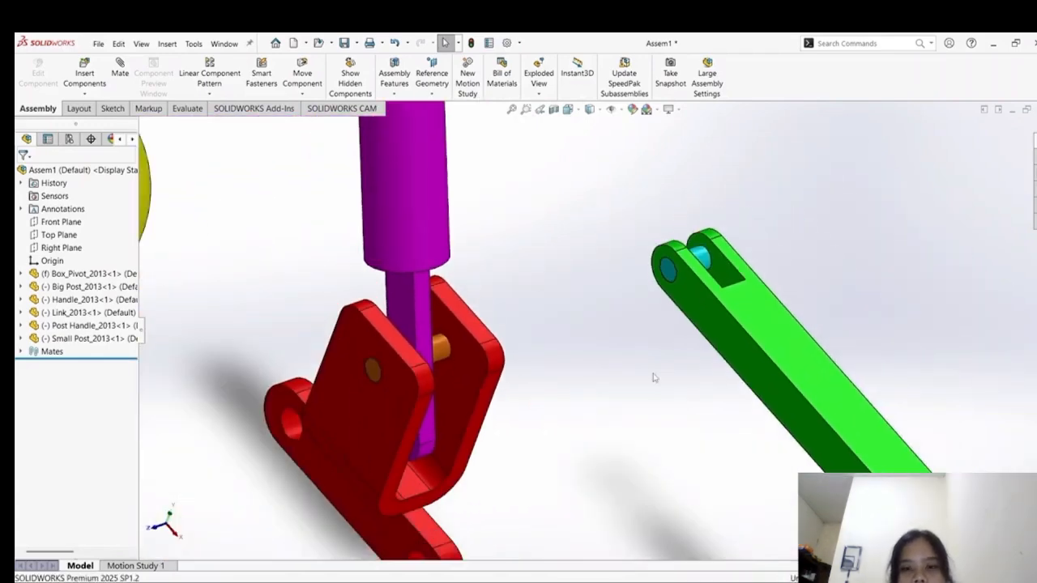
Swing the post handle about the big post so its barrel leans towards the yellow ball and its end hole points outward.
left_click_drag(463, 211, 356, 178)
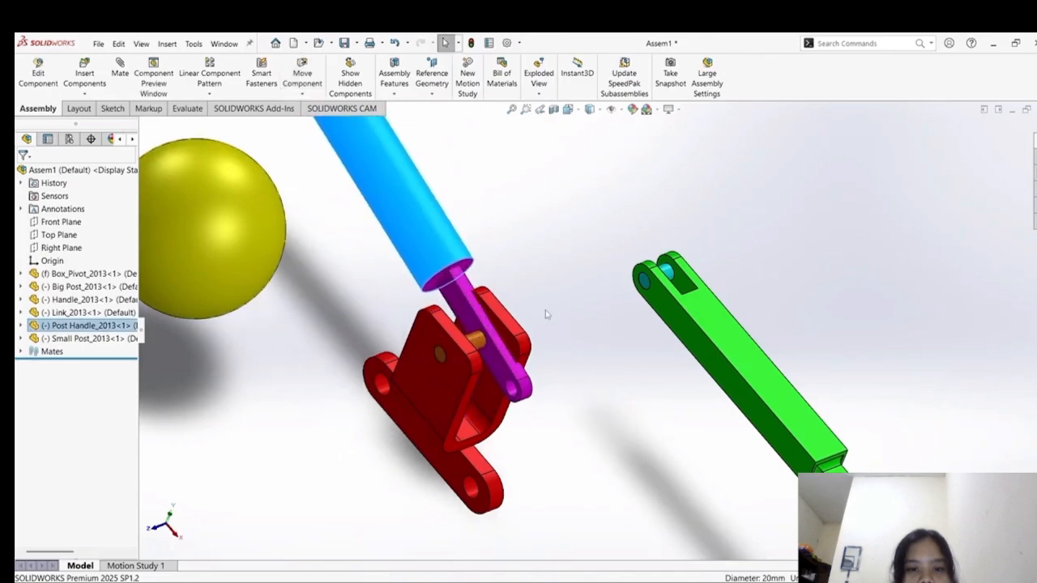
left_click(560, 355)
scroll(561, 355, "down", 5)
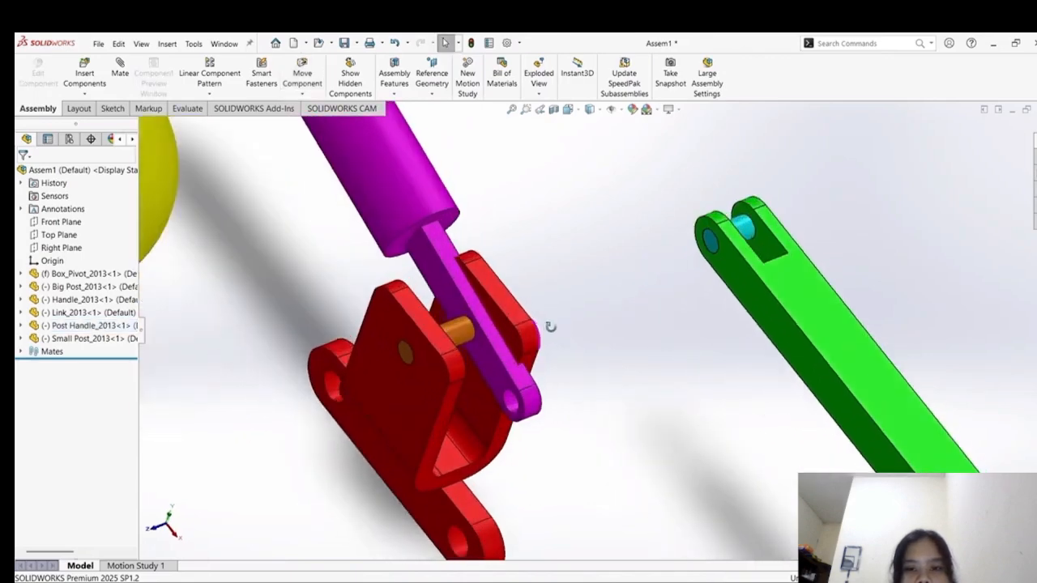
left_click_drag(410, 173, 387, 182)
left_click(565, 265)
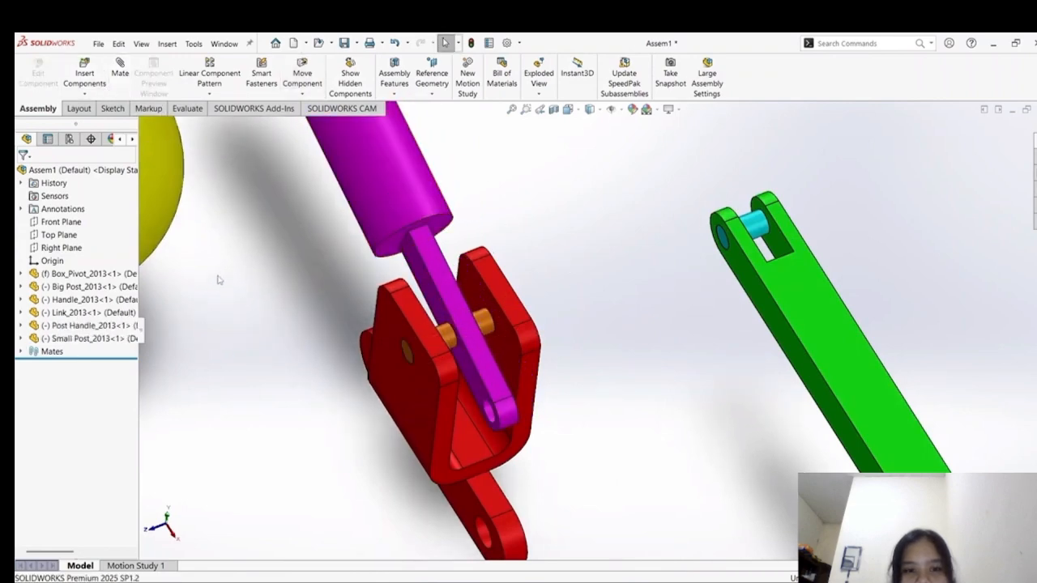
Check which mates are applied to the post handle, and close the mate list.
right_click(394, 184)
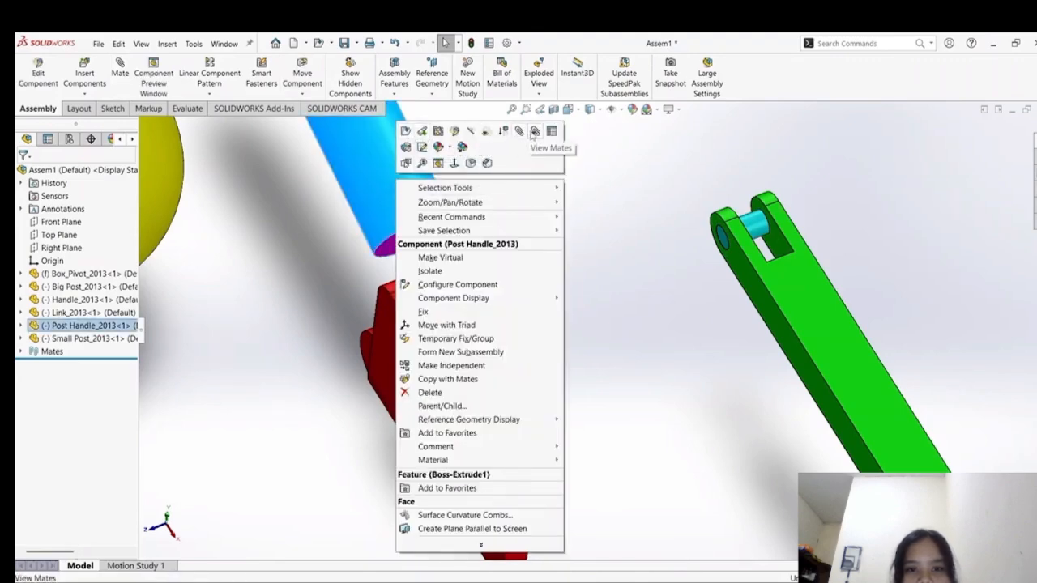
left_click(534, 132)
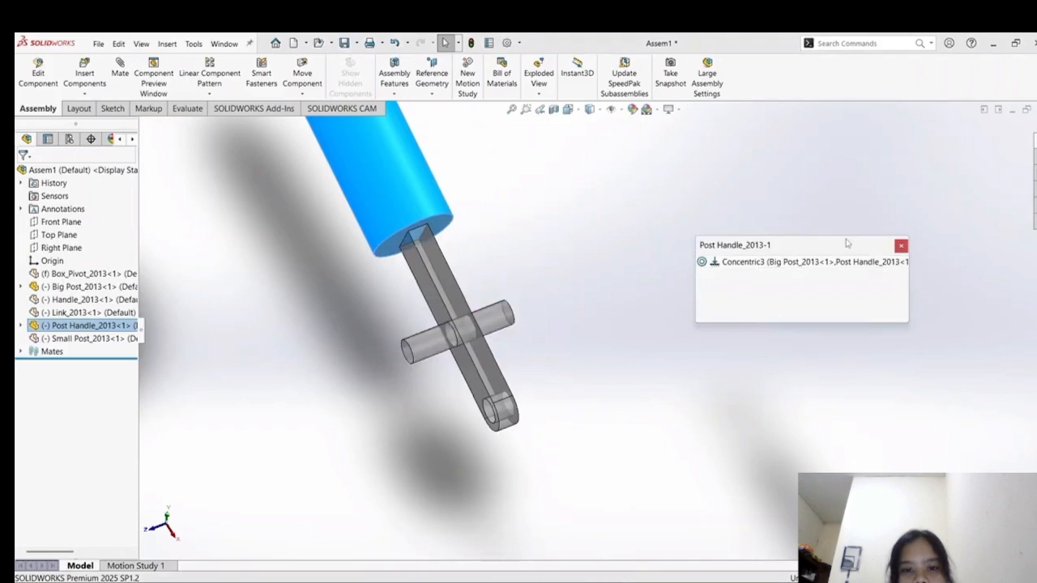
left_click(902, 246)
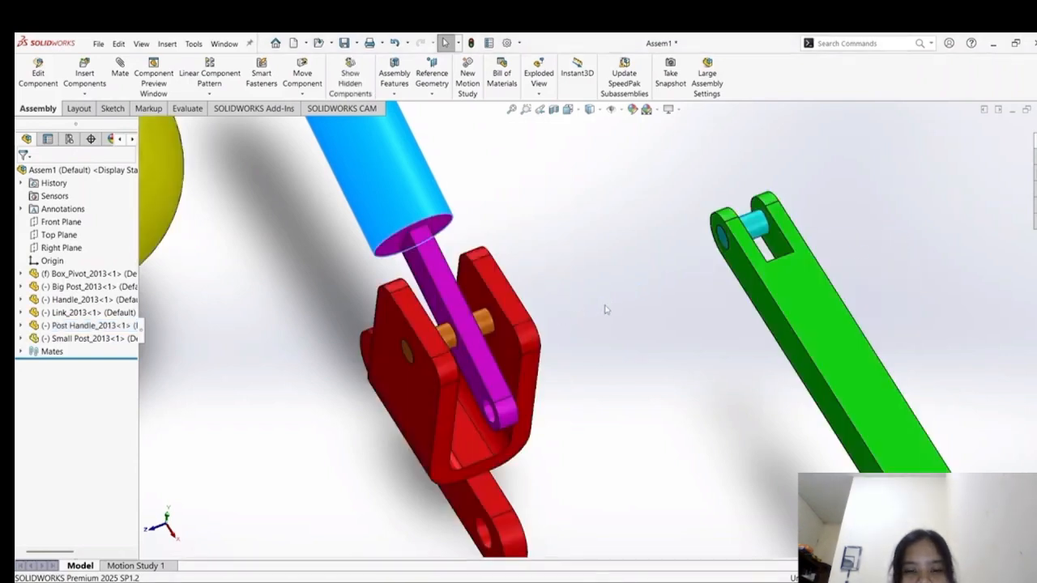
left_click(606, 309)
Add a 6.5 mm distance mate between the box pivot's inner side face and the flat face of the post handle.
scroll(532, 282, "up", 1)
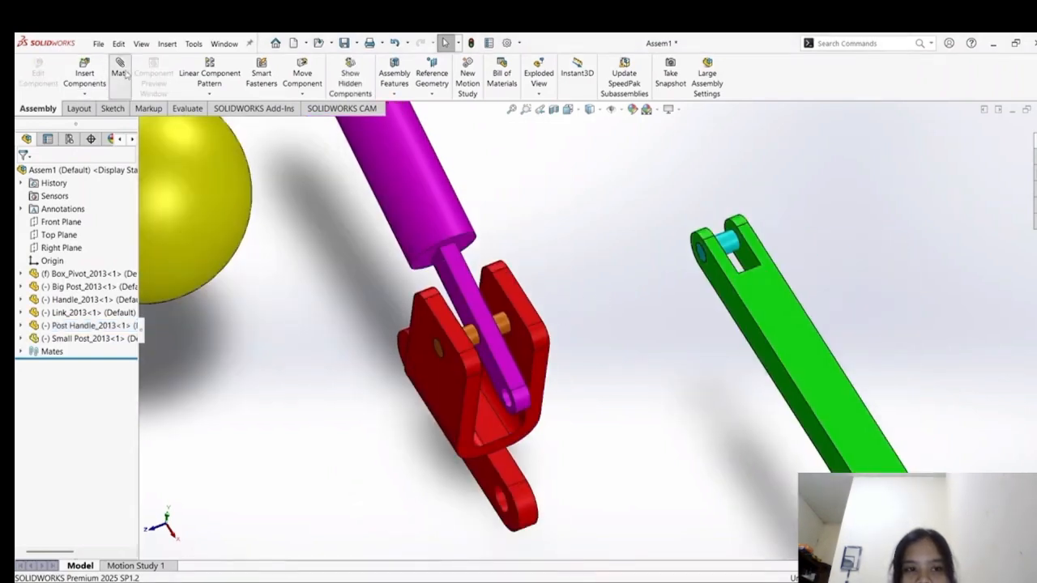
left_click(526, 346)
middle_click_drag(606, 340, 575, 356)
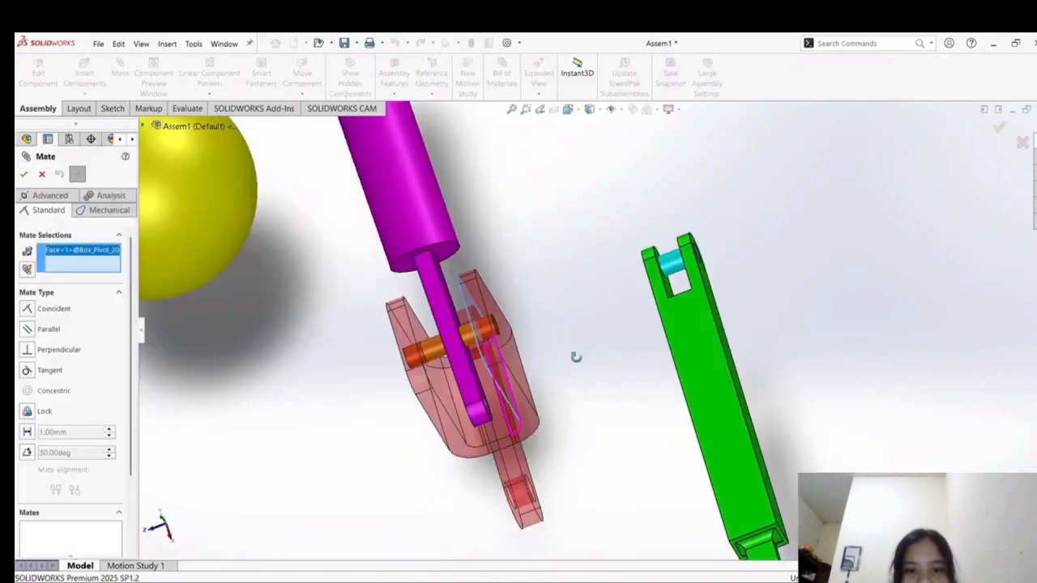
middle_click_drag(524, 324, 464, 371)
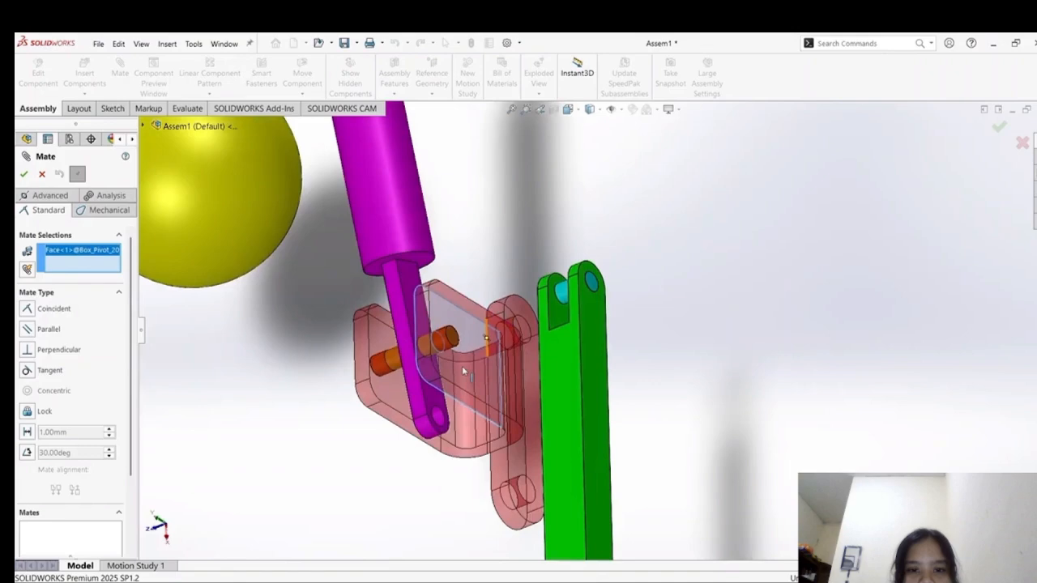
left_click(432, 395)
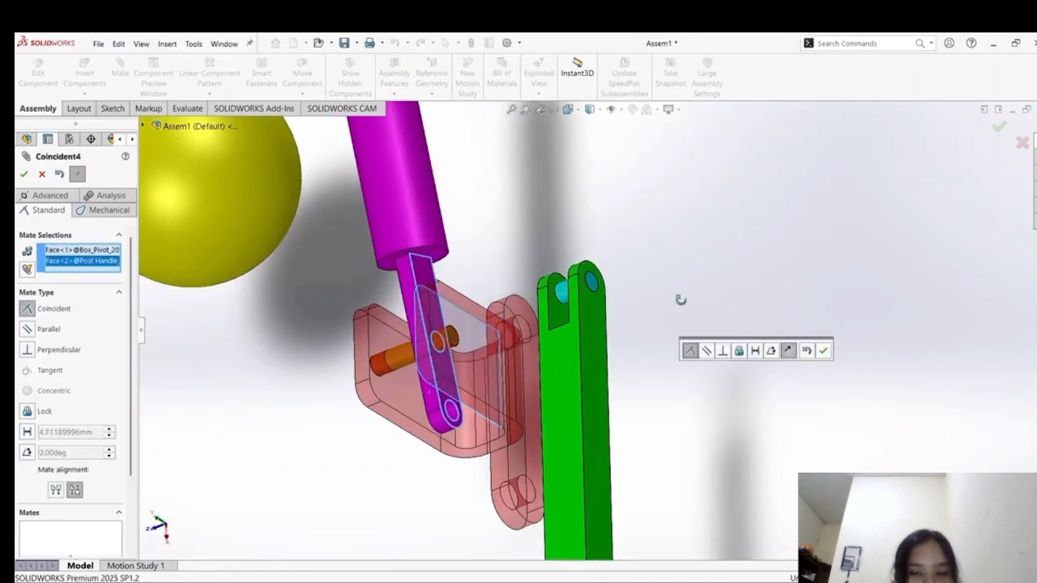
middle_click_drag(681, 300, 632, 304)
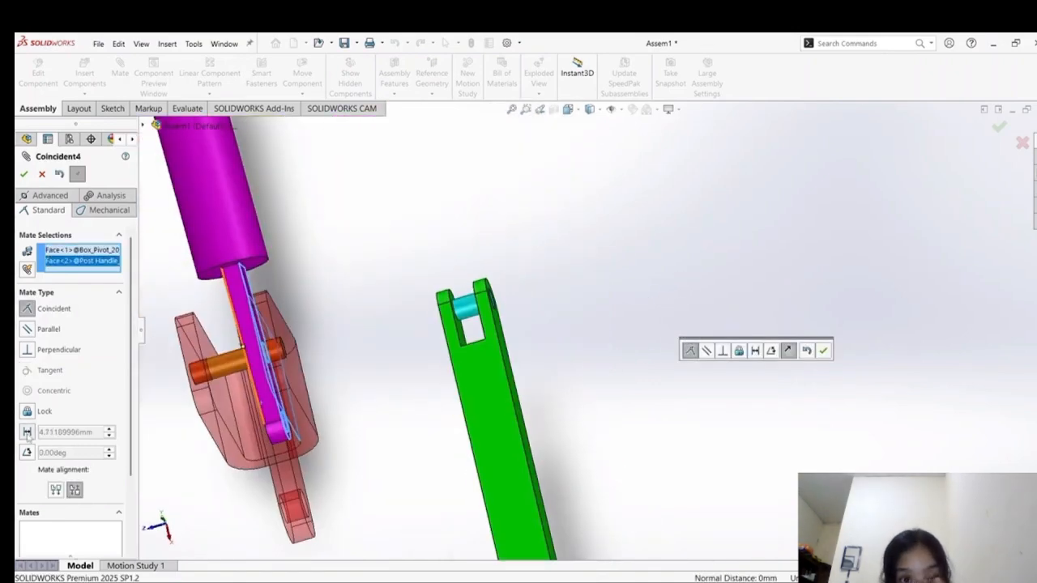
left_click(27, 432)
type("6.5")
key("Return")
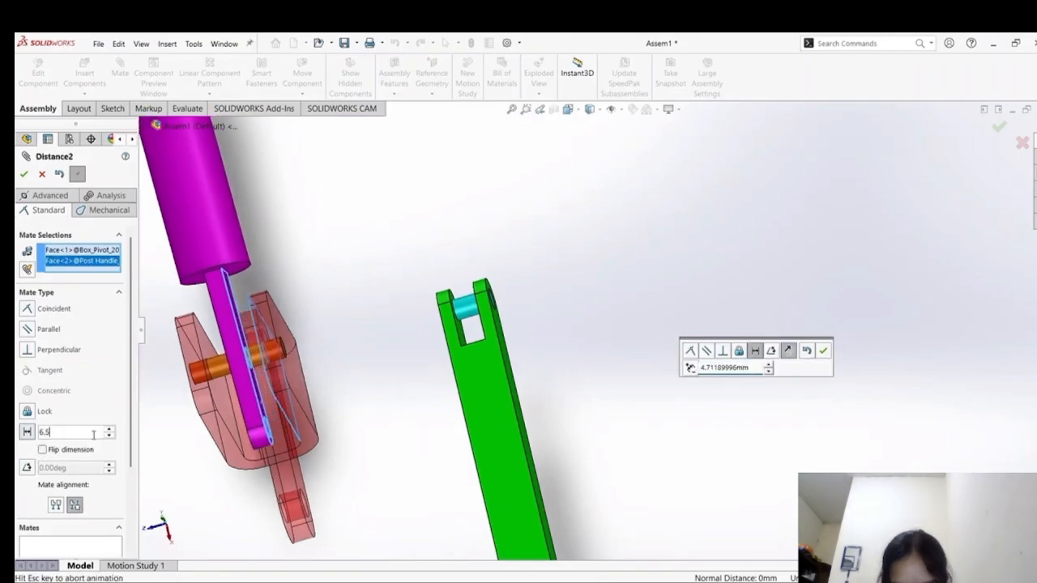
left_click(25, 175)
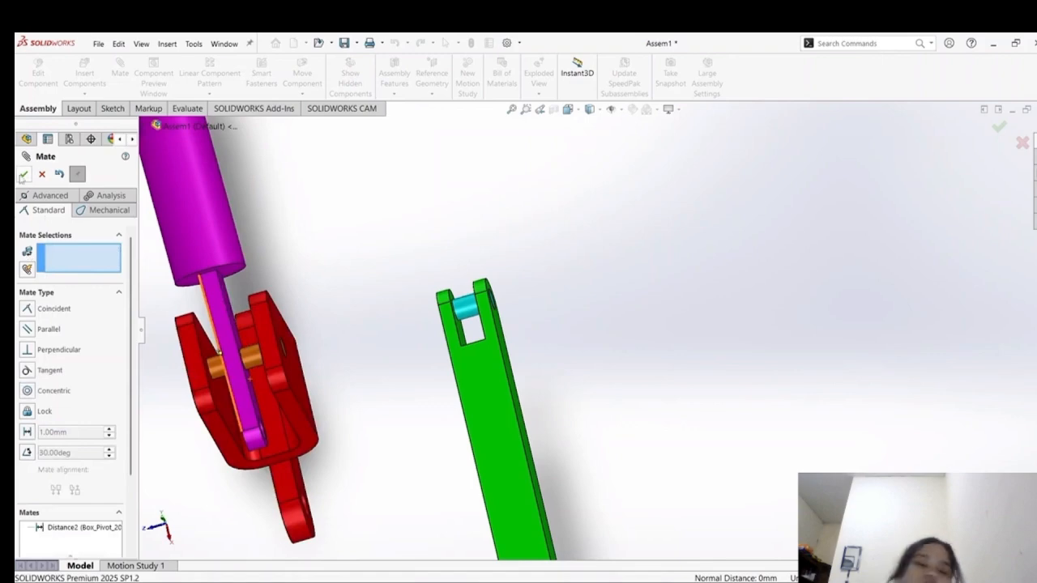
key("Escape")
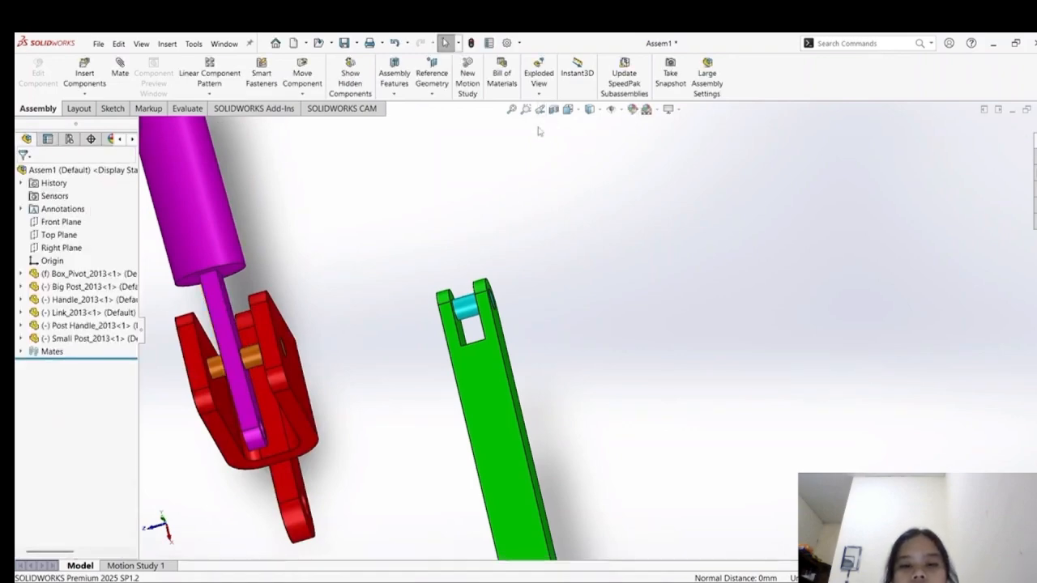
Tilt the post handle further about the big post so its end hole rises between the box pivot's side plates.
middle_click_drag(639, 324, 689, 322)
scroll(364, 410, "down", 3)
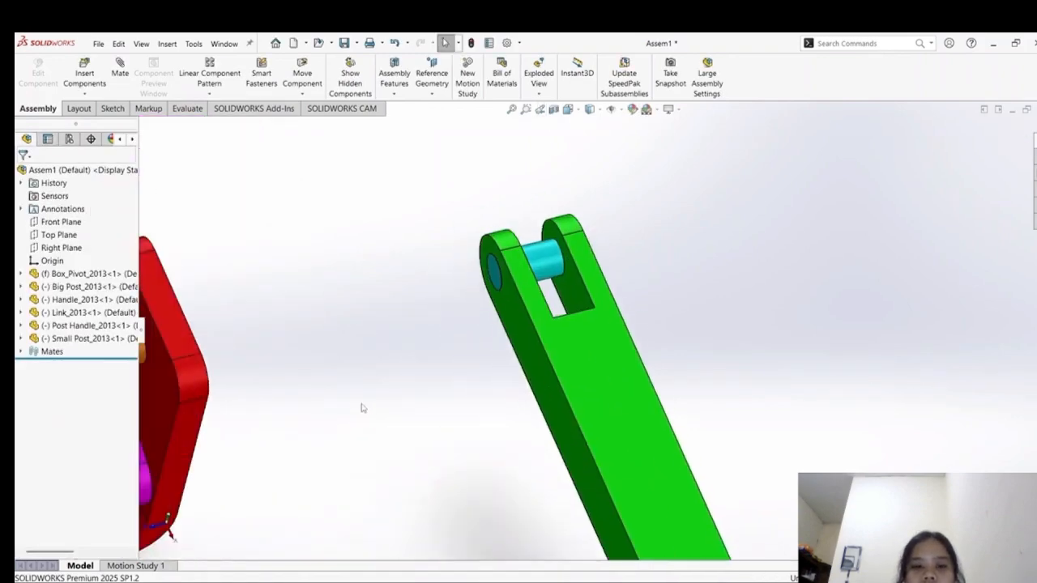
scroll(364, 410, "up", 6)
scroll(387, 392, "down", 5)
middle_click_drag(707, 387, 628, 295)
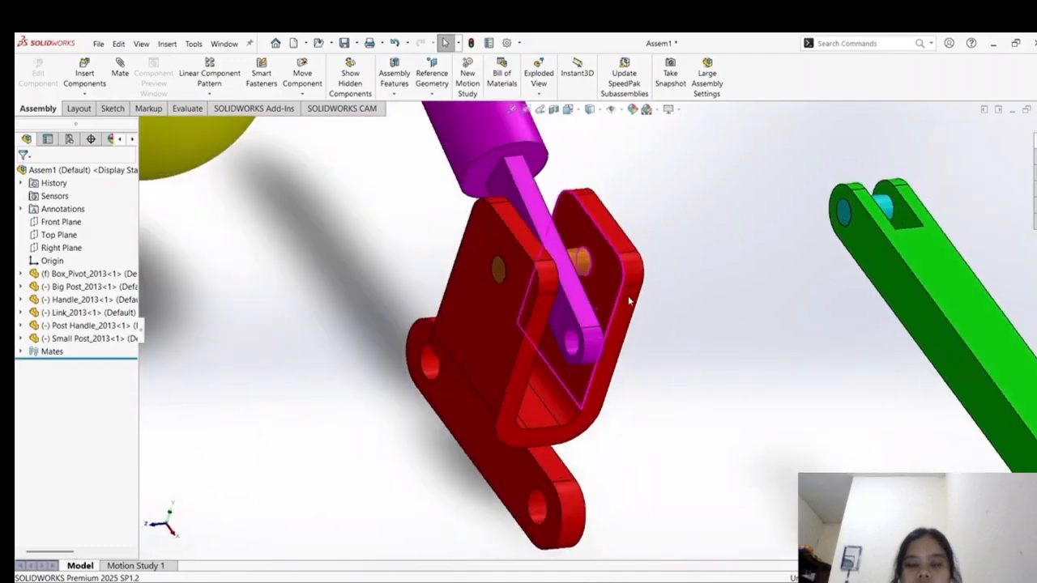
left_click_drag(446, 186, 452, 221)
left_click(690, 286)
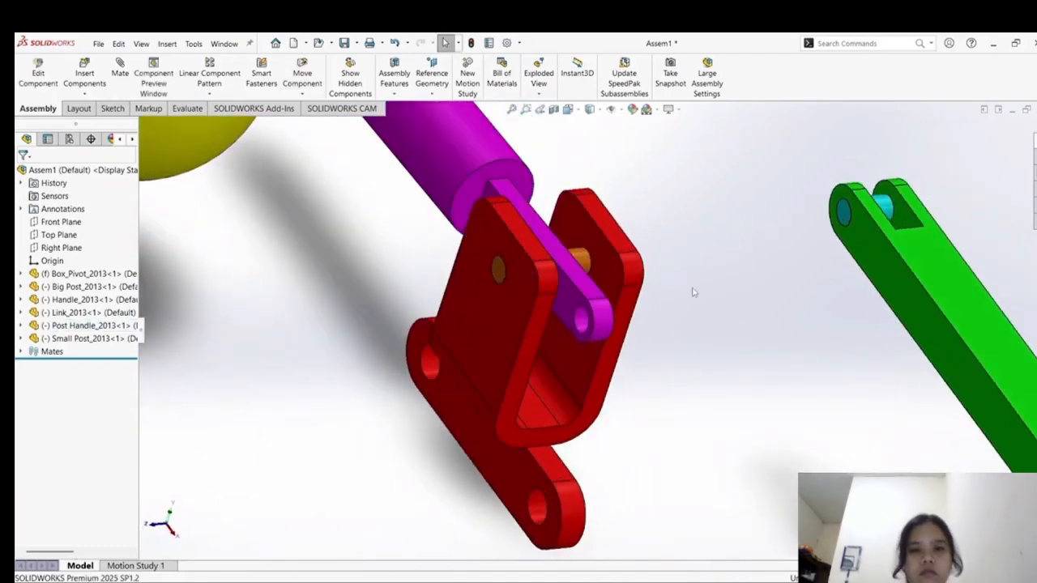
Move the green link closer to the box pivot so its slotted end sits near the post handle's end hole.
middle_click_drag(690, 287, 717, 313)
scroll(718, 313, "up", 1)
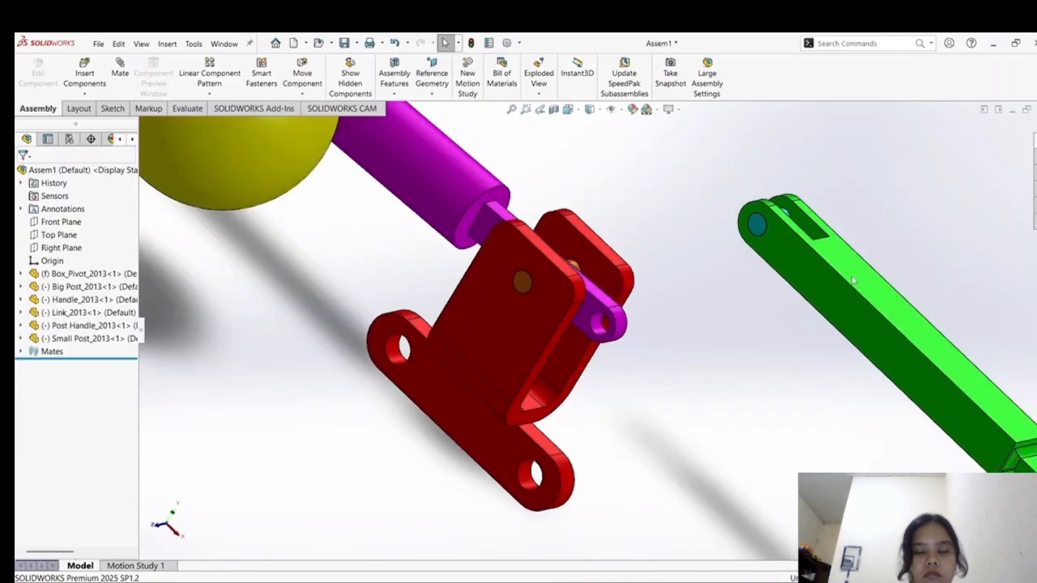
left_click_drag(839, 301, 754, 431)
left_click(708, 273)
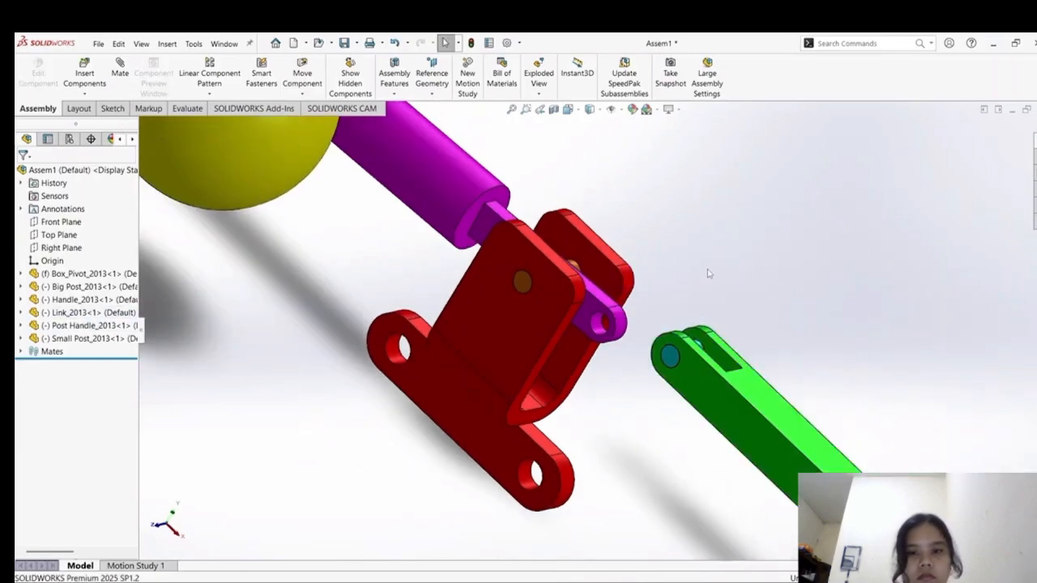
middle_click_drag(739, 289, 725, 358)
scroll(726, 358, "down", 2)
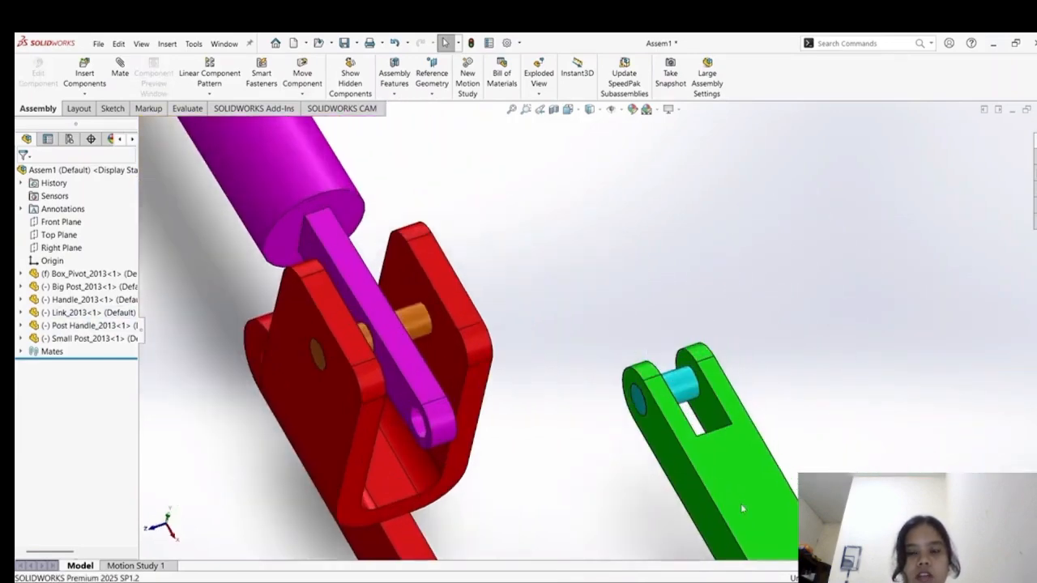
left_click_drag(687, 507, 608, 505)
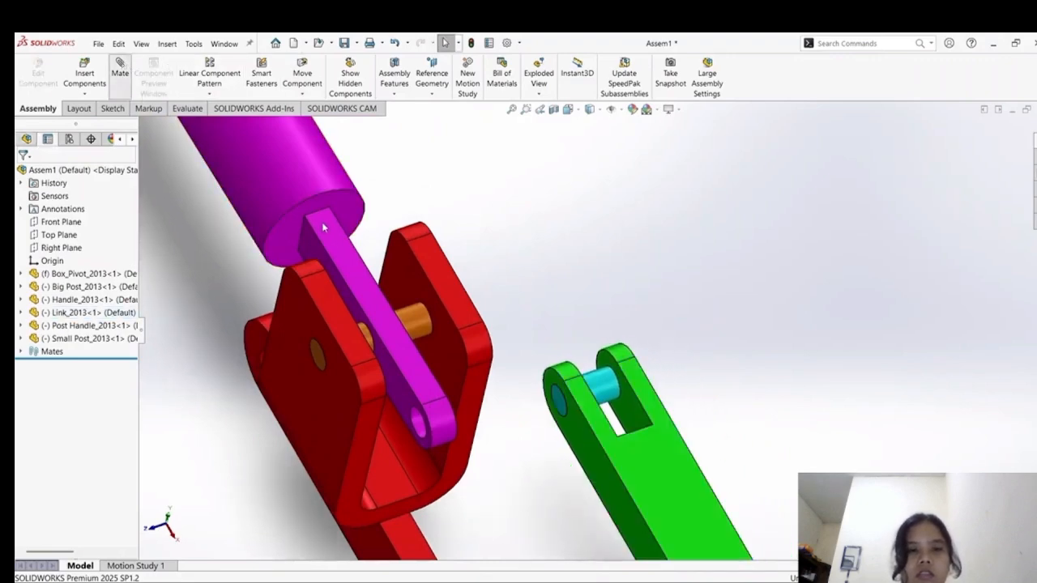
Add a concentric mate between the small post and the post handle's end hole, and move the green link so its slot straddles the handle's end.
left_click(602, 391)
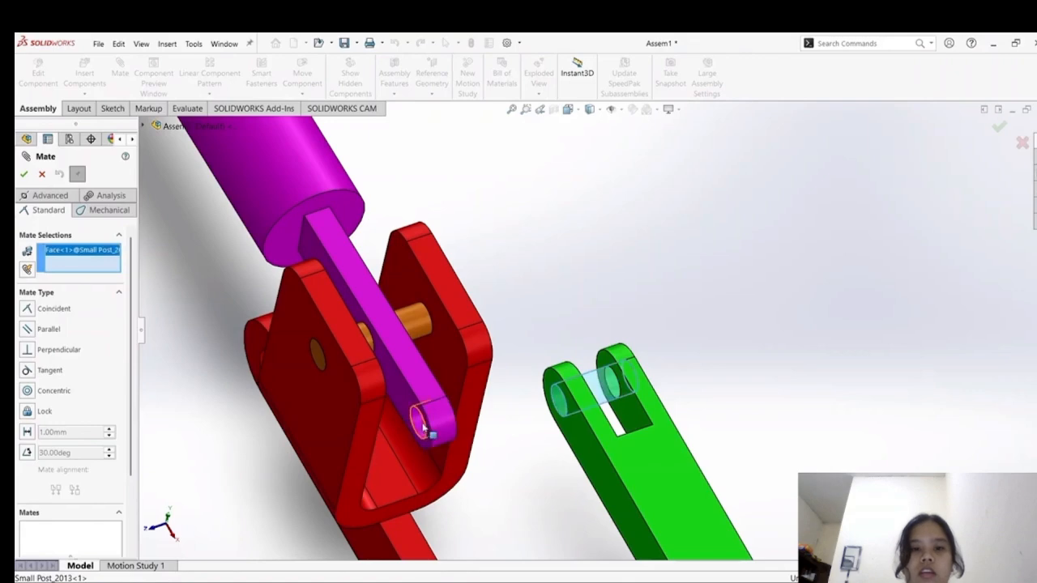
left_click(423, 428)
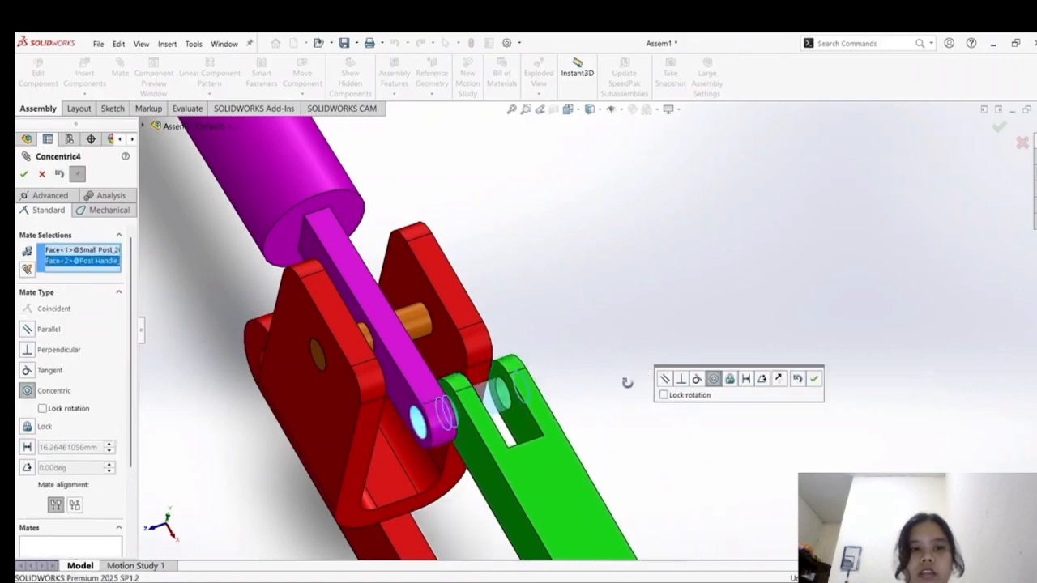
middle_click_drag(627, 382, 435, 365)
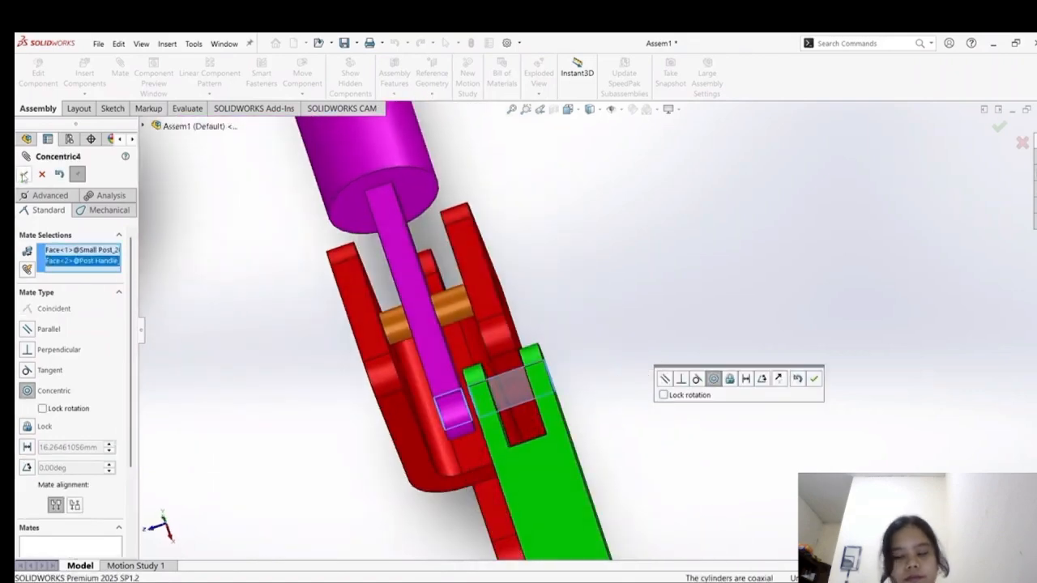
left_click(24, 175)
left_click_drag(505, 484, 473, 475)
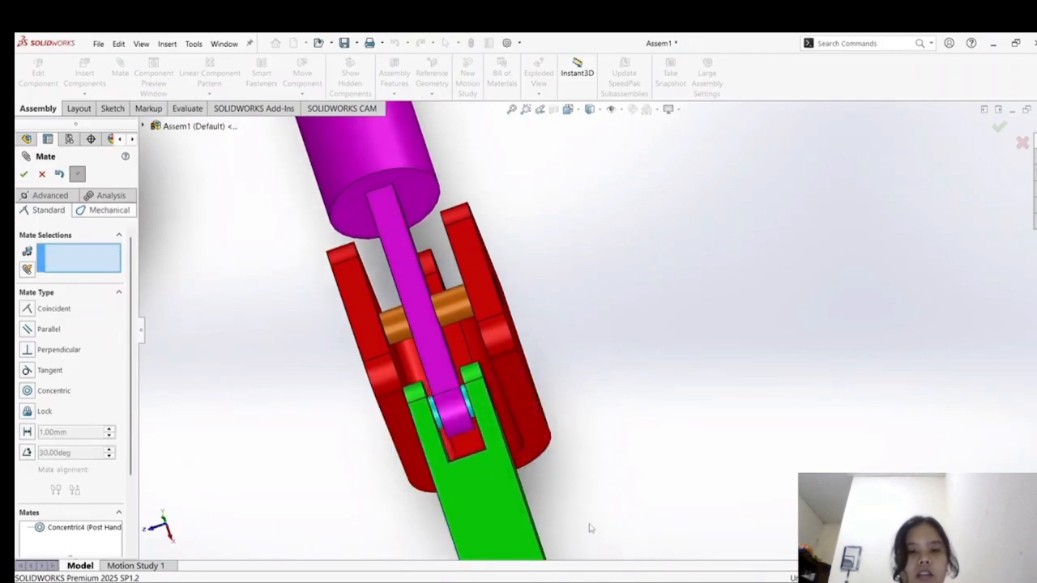
Check the link joint in the practice drawing, and add a coincident mate between the post handle's side face and the link's inner slot face.
key("alt+Tab")
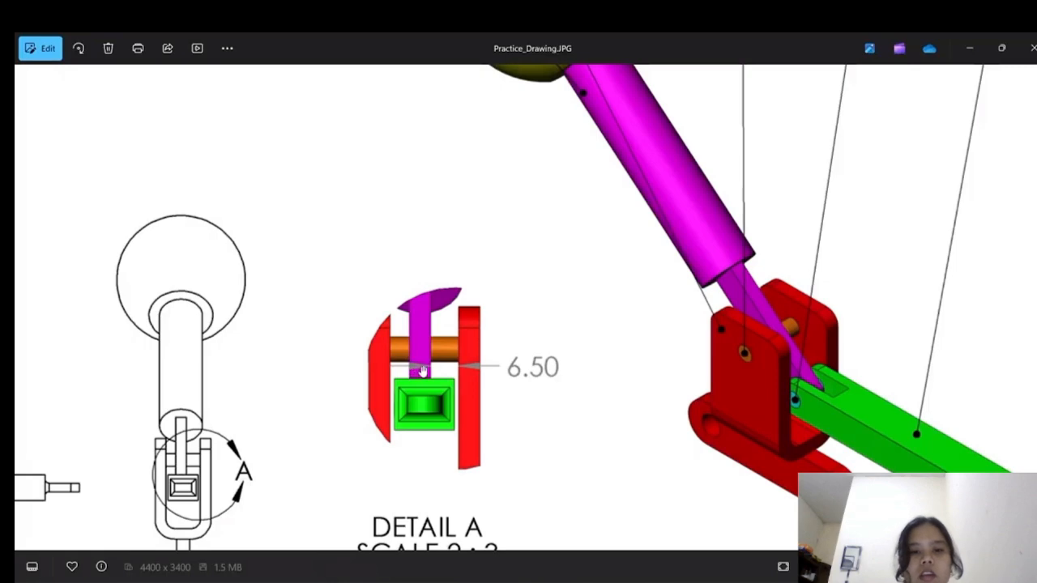
scroll(793, 413, "down", 2)
scroll(778, 413, "up", 6)
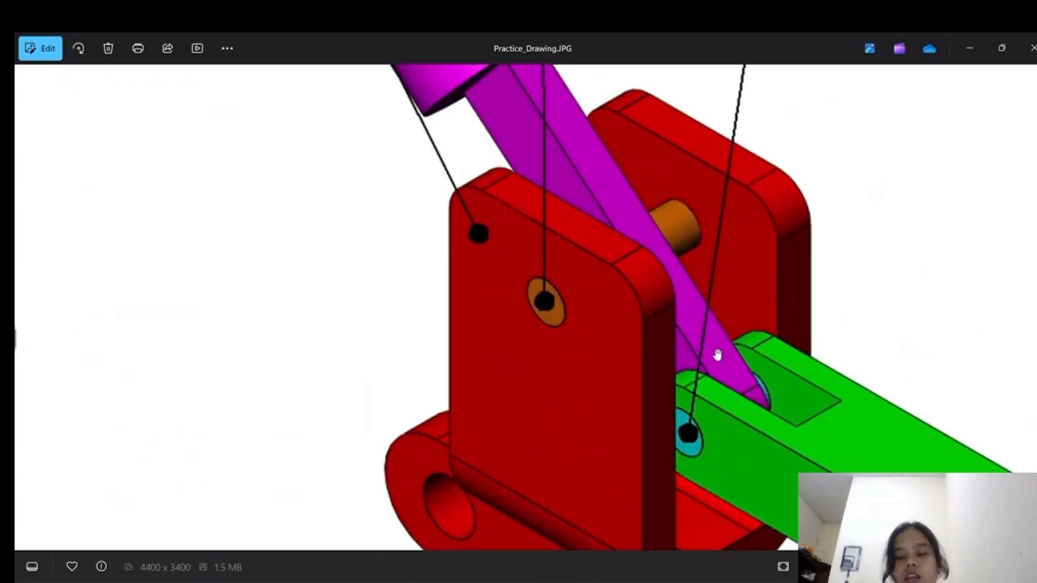
left_click(615, 581)
middle_click_drag(587, 388, 621, 372)
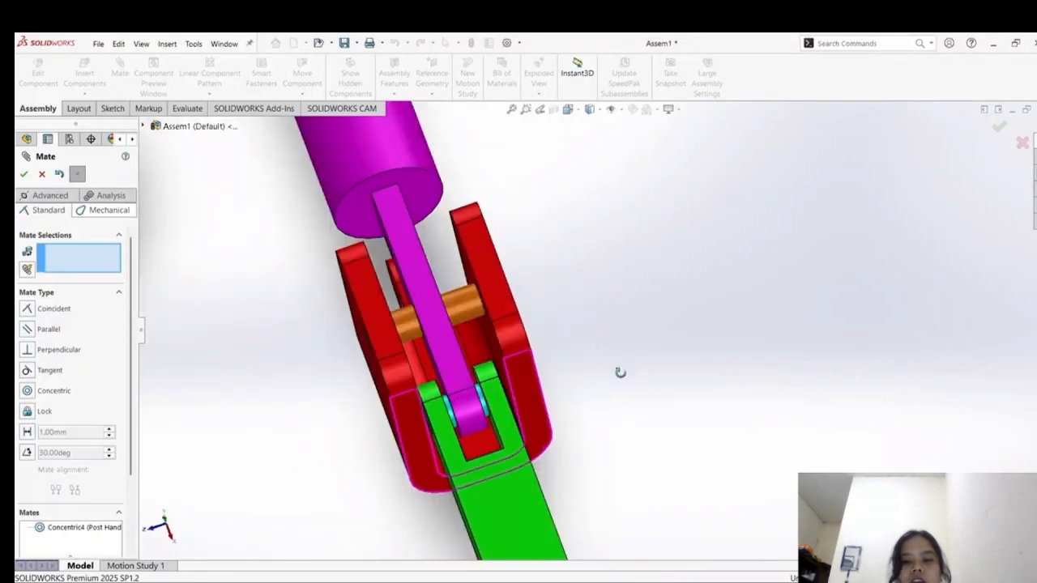
scroll(451, 392, "down", 3)
middle_click_drag(718, 345, 395, 356)
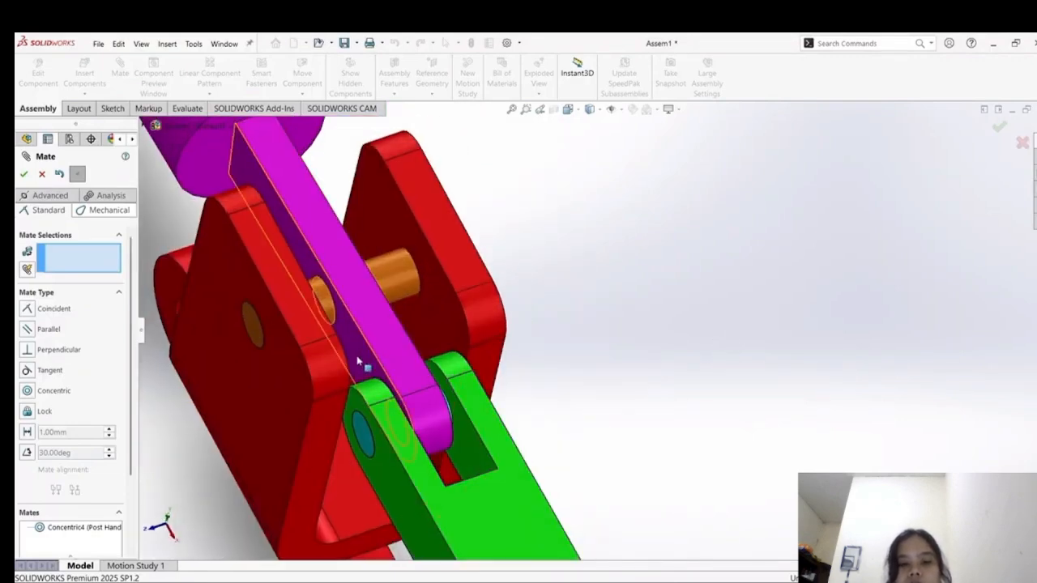
left_click(397, 364)
middle_click_drag(619, 374, 496, 431)
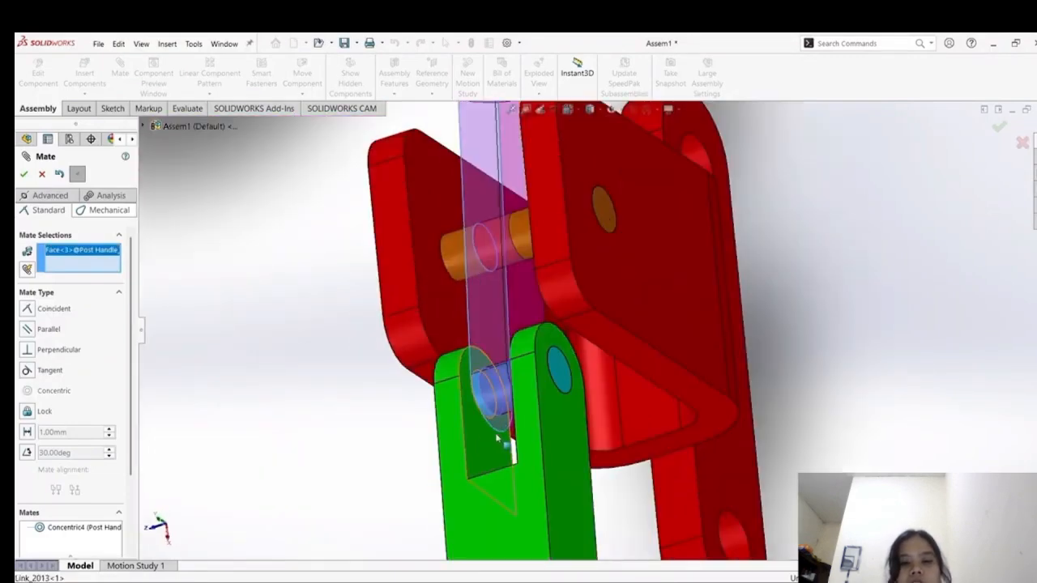
left_click(497, 438)
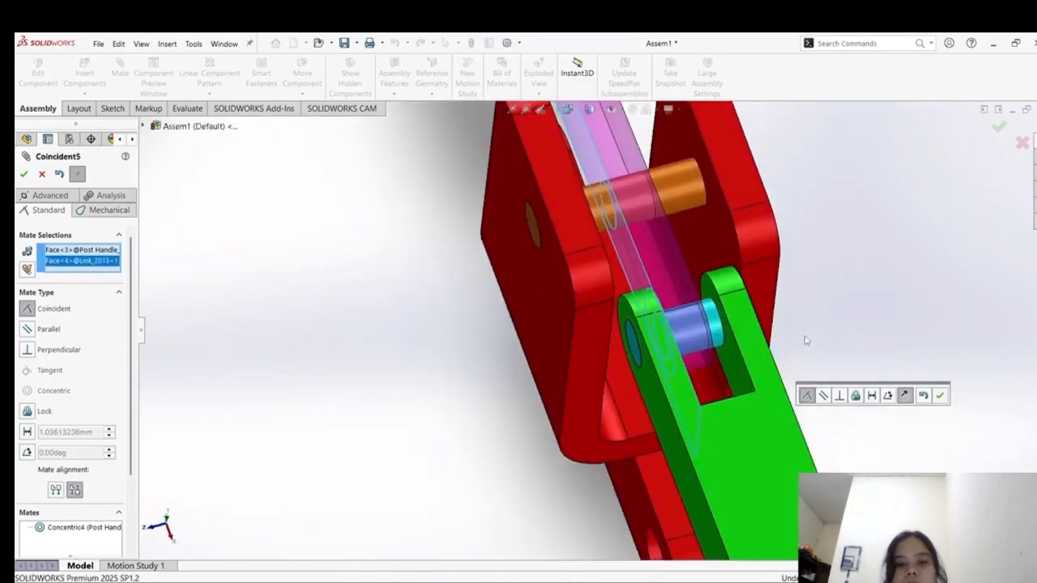
left_click(24, 175)
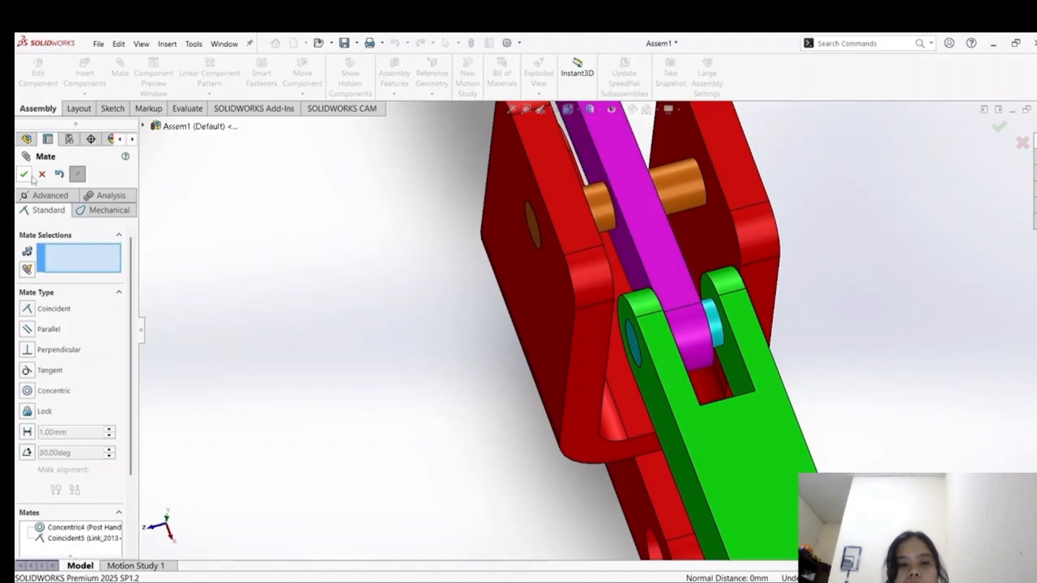
left_click(41, 174)
Swing the green link slightly together with the post handle to test the mated joint.
scroll(811, 331, "up", 5)
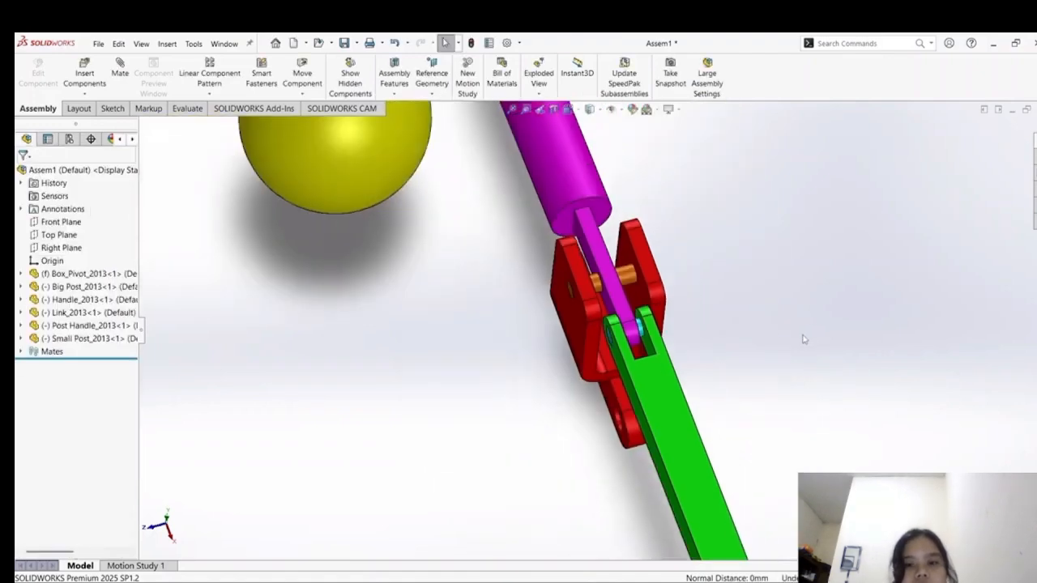
left_click(640, 450)
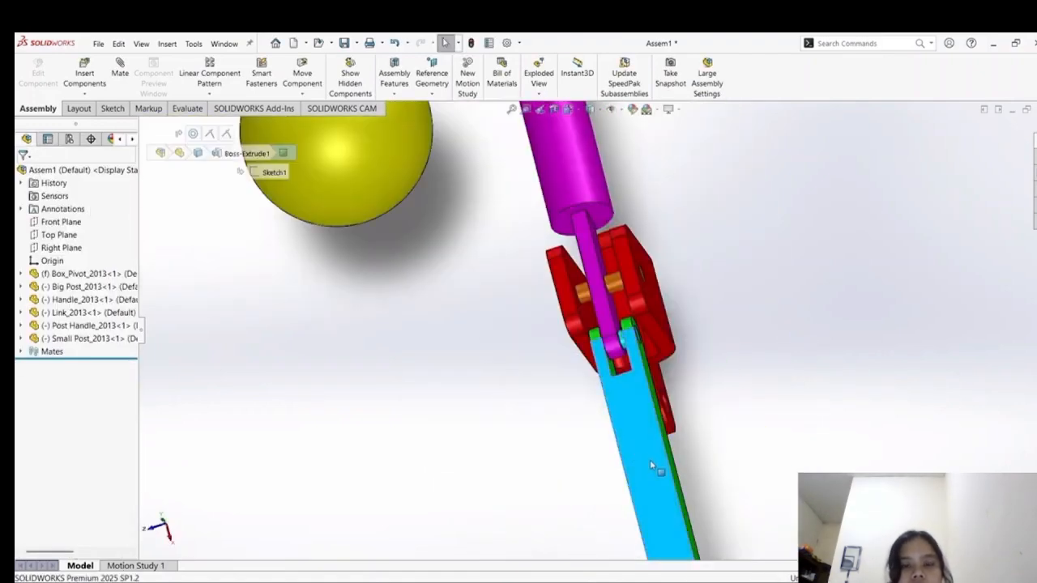
mouse_move(640, 449)
left_mouse_down()
mouse_move(658, 460)
mouse_move(651, 431)
mouse_move(655, 456)
left_mouse_up()
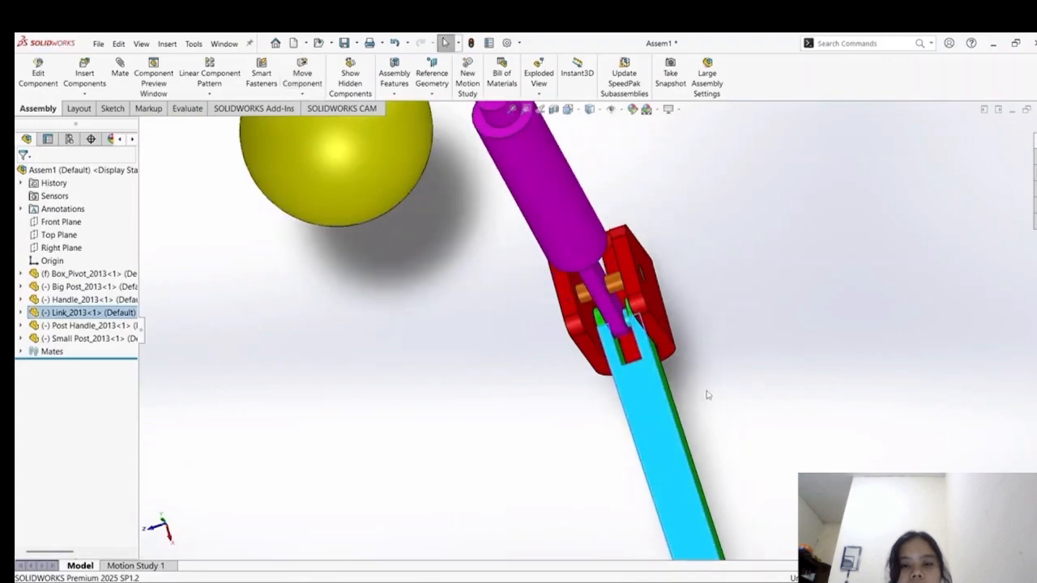
Examine how the link, post handle and box pivot line up from a side view and from other directions.
middle_click_drag(707, 391, 730, 384)
scroll(652, 283, "up", 1)
left_click(578, 111)
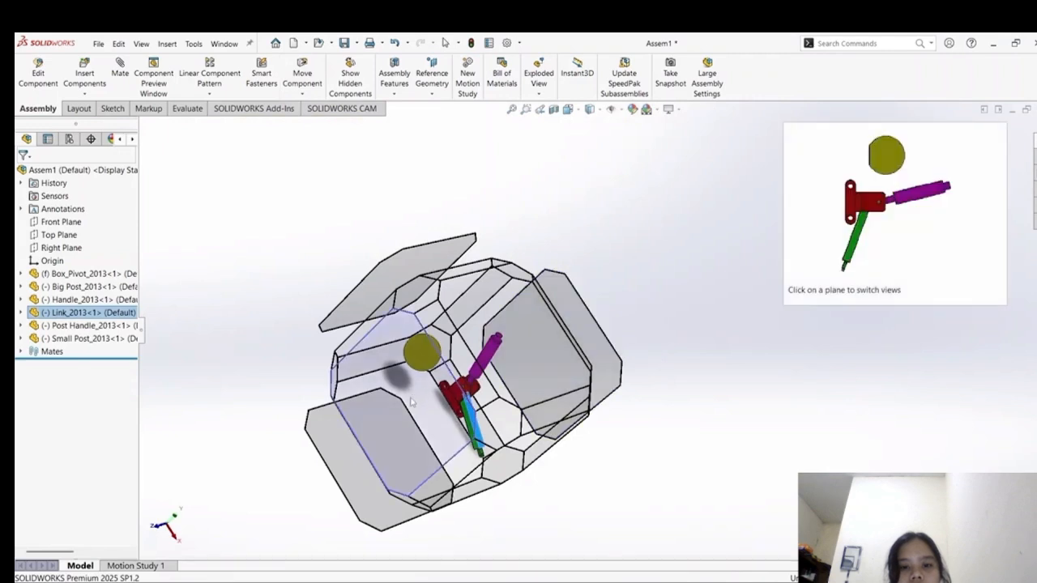
key("Escape")
left_click(649, 392)
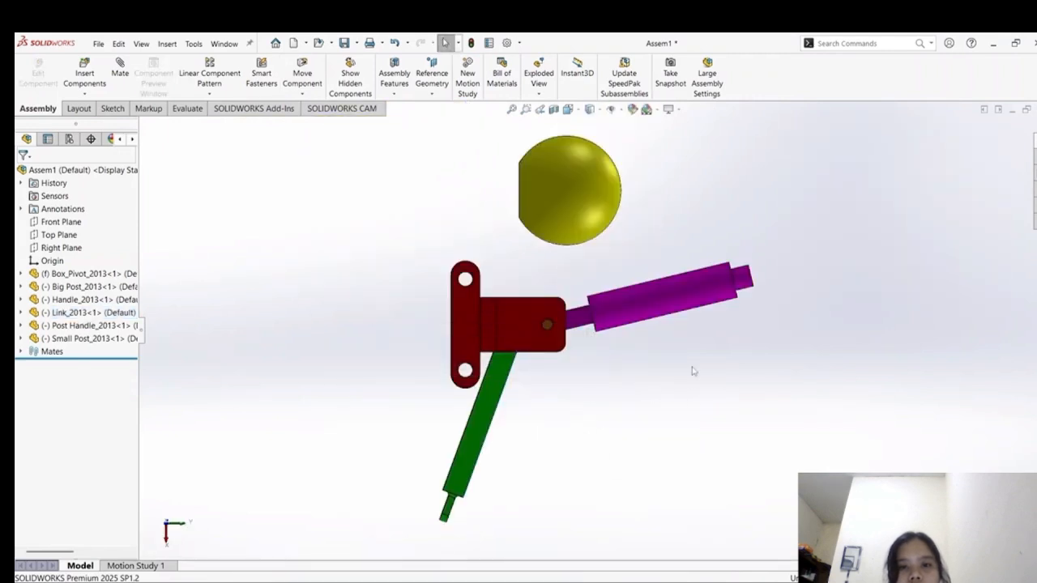
middle_click_drag(670, 357, 679, 413)
scroll(679, 413, "up", 5)
scroll(575, 351, "down", 7)
scroll(605, 265, "up", 4)
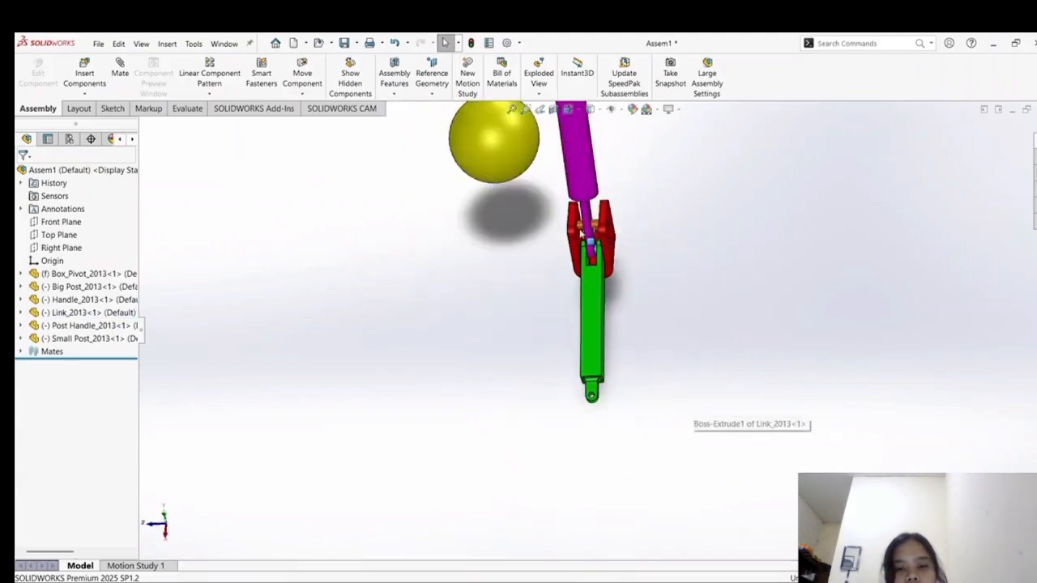
left_click(568, 108)
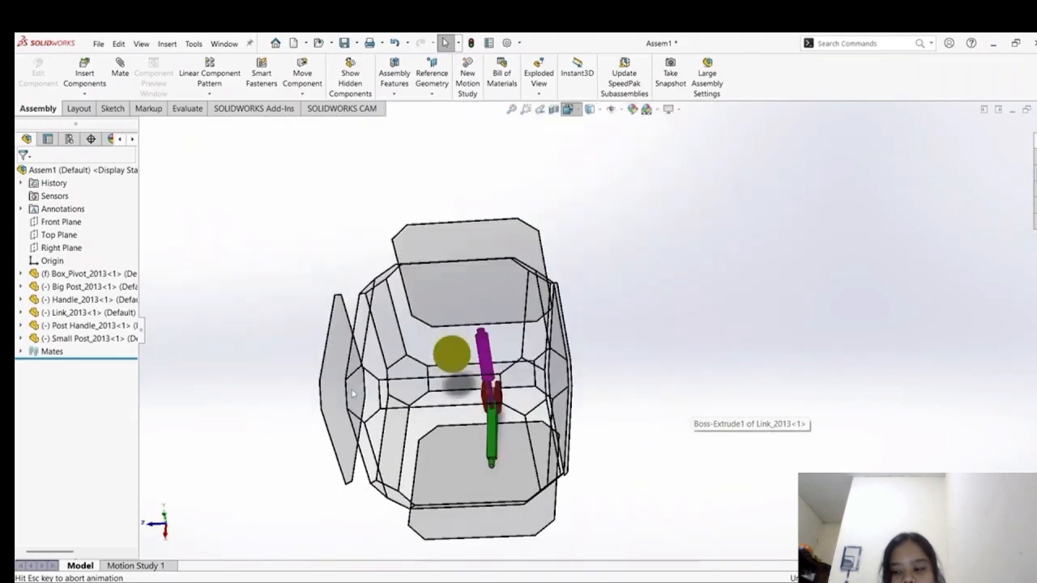
left_click(363, 393)
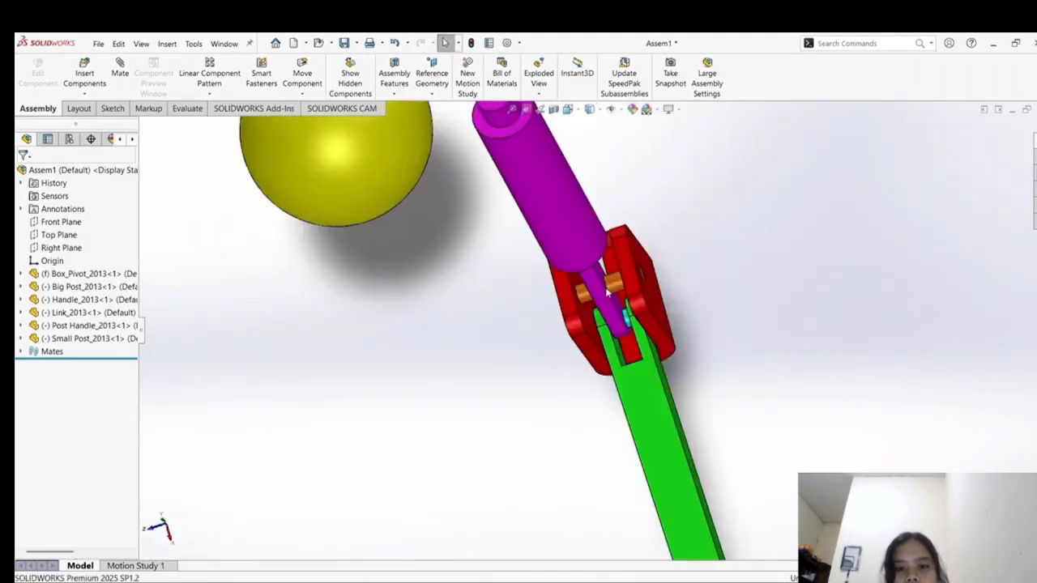
mouse_move(764, 361)
middle_mouse_down()
mouse_move(817, 329)
mouse_move(767, 358)
middle_mouse_up()
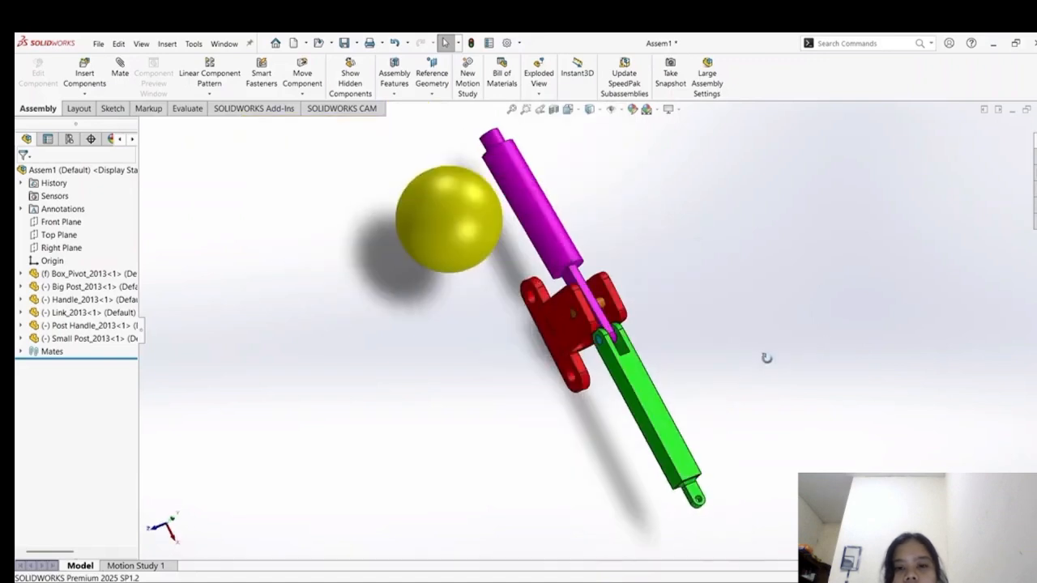
Swing the green link to stand the post handle more upright, and check the required angle between handle and link in the practice drawing.
left_click_drag(646, 409, 594, 468)
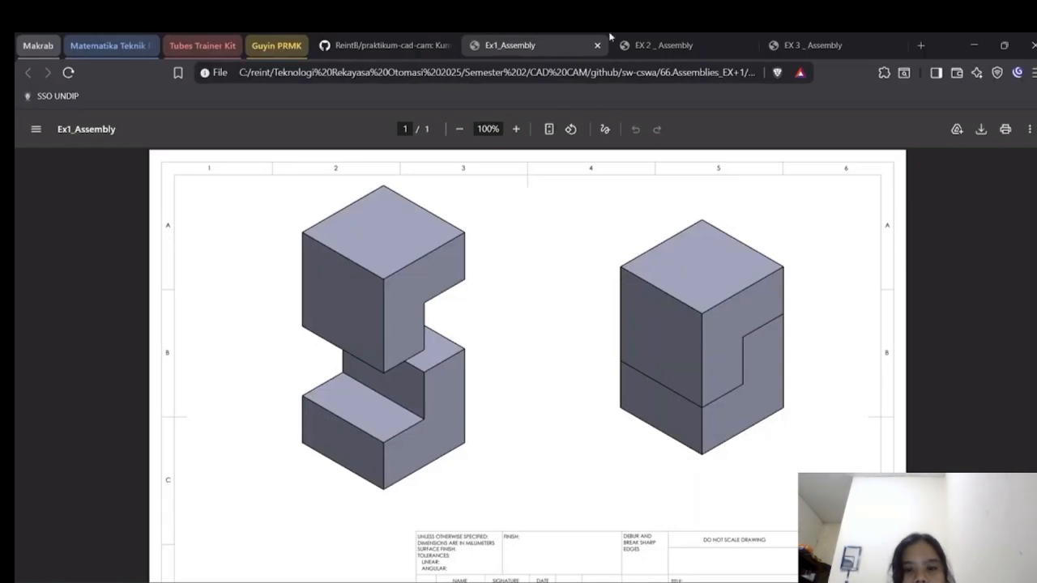
key("alt+Tab")
scroll(607, 389, "down", 5)
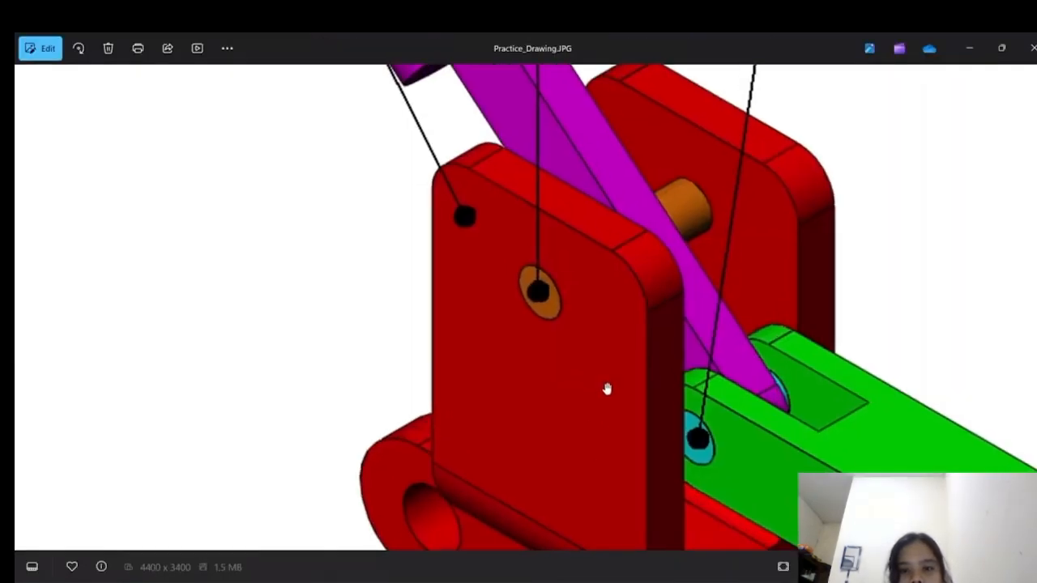
left_click_drag(634, 306, 634, 337)
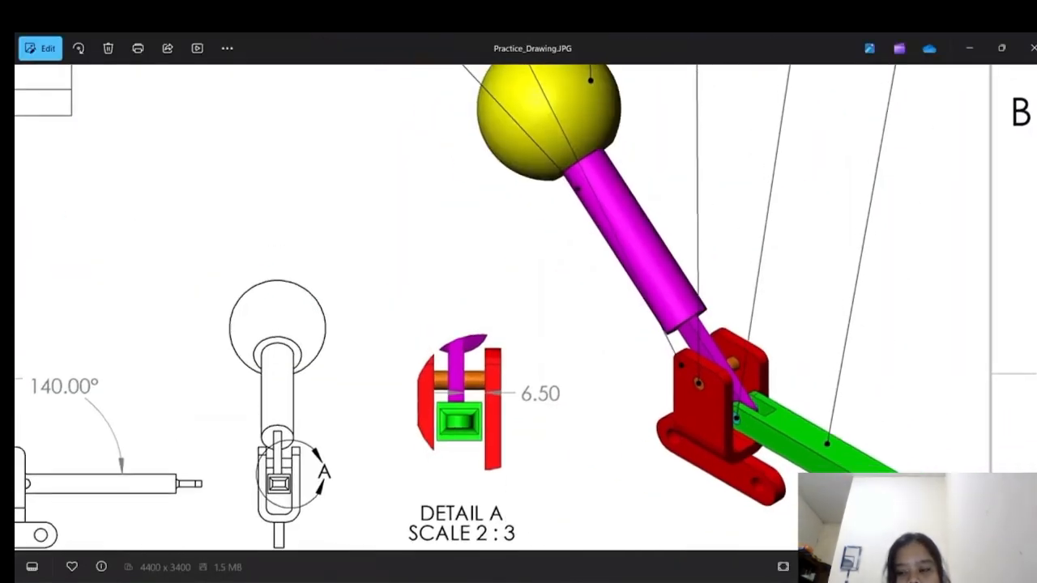
left_click_drag(411, 412, 638, 327)
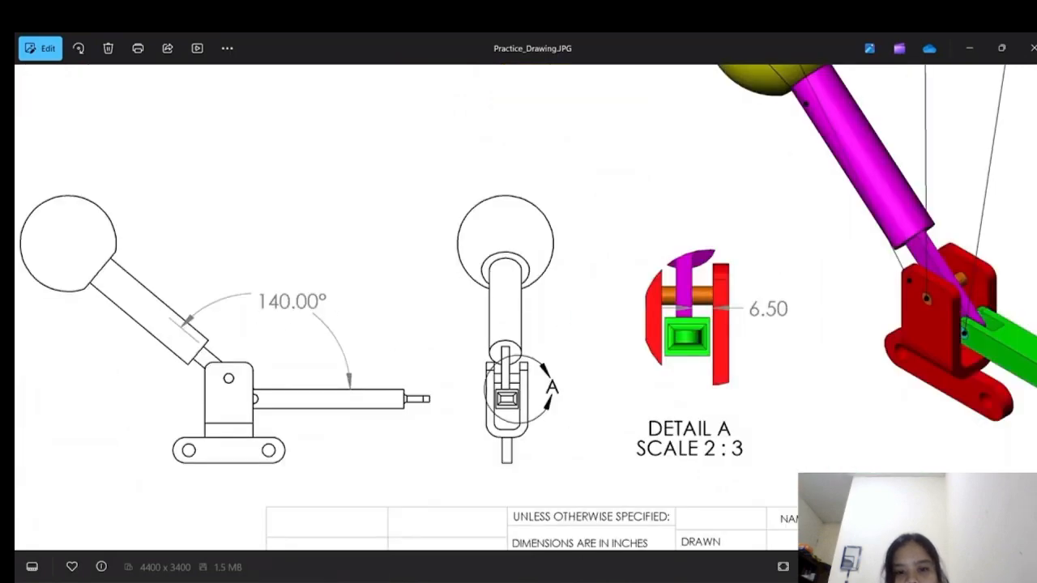
key("alt+Tab")
Add a parallel mate between the green link's top face and the narrow front face of the box pivot's side plate.
middle_click_drag(702, 394, 752, 335)
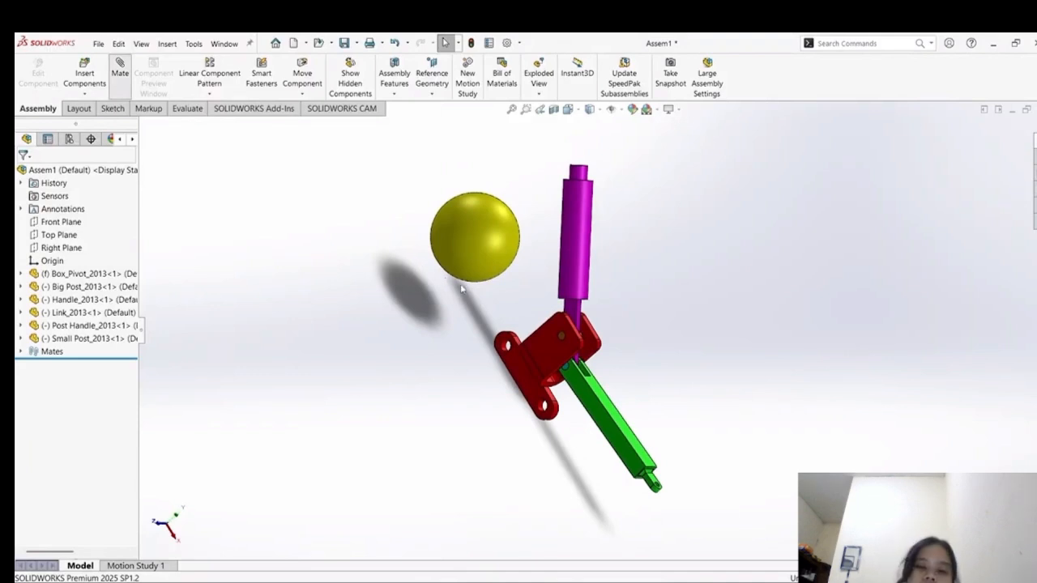
middle_click_drag(744, 365, 671, 372)
scroll(672, 373, "down", 3)
left_click(549, 347)
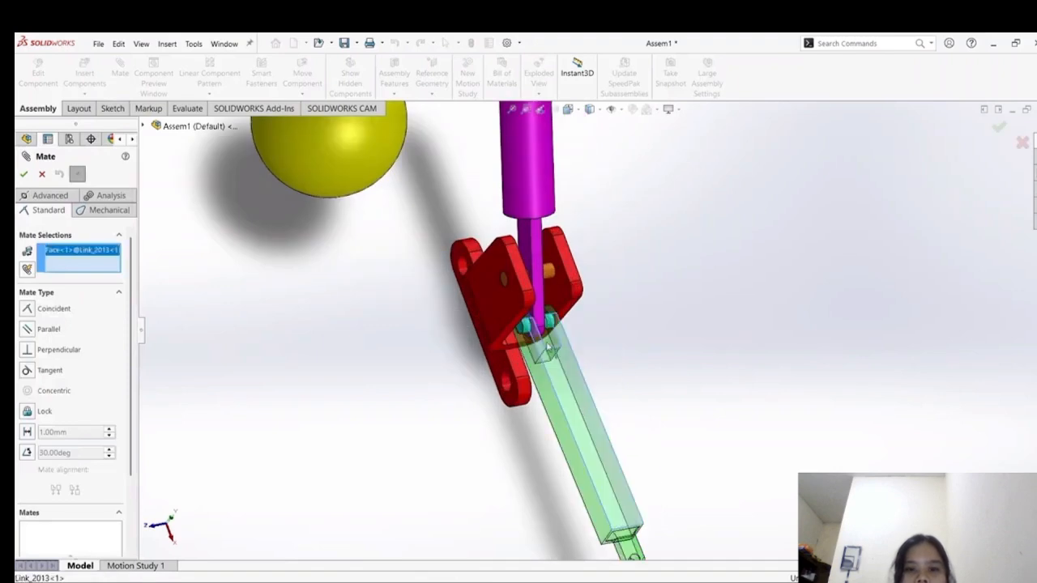
left_click(523, 275)
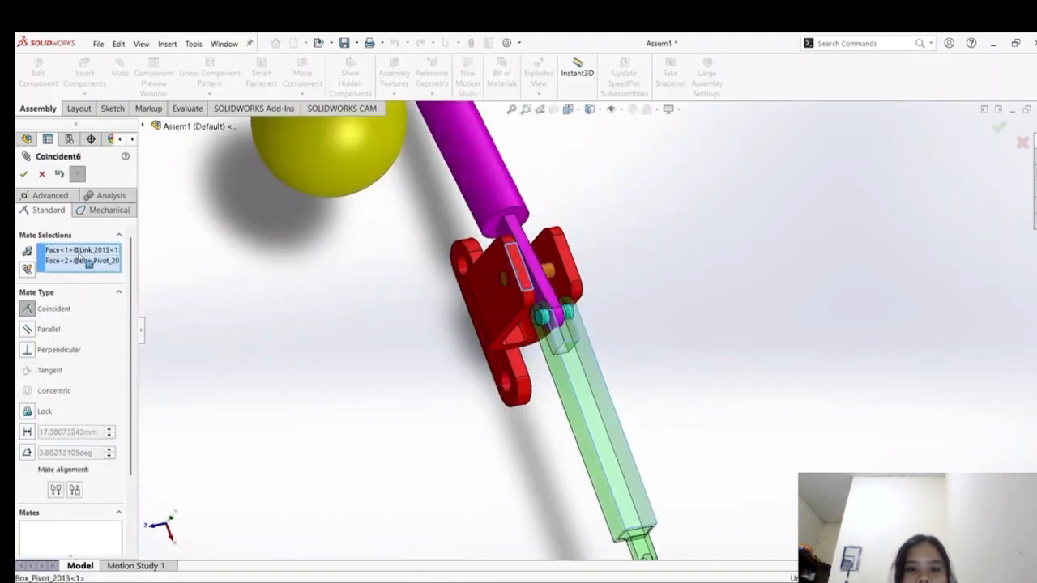
left_click(34, 329)
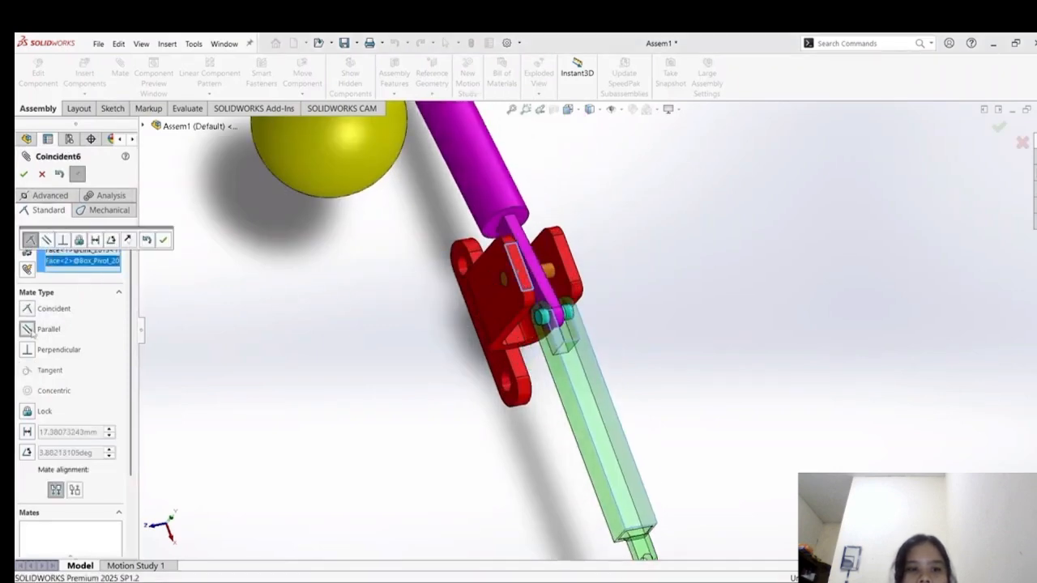
left_click(25, 174)
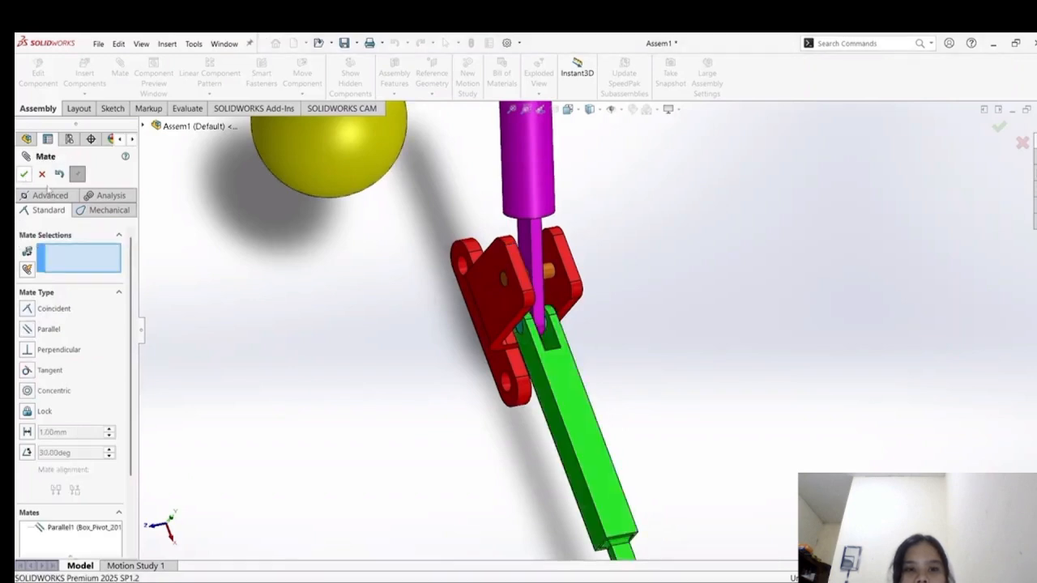
left_click(549, 180)
left_click(590, 446)
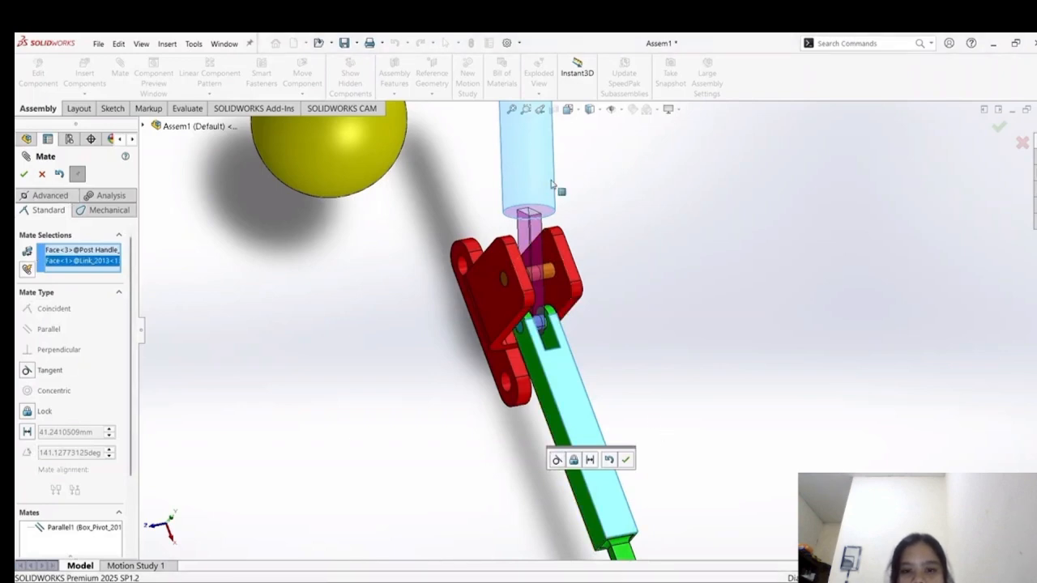
key("Return")
key("Return")
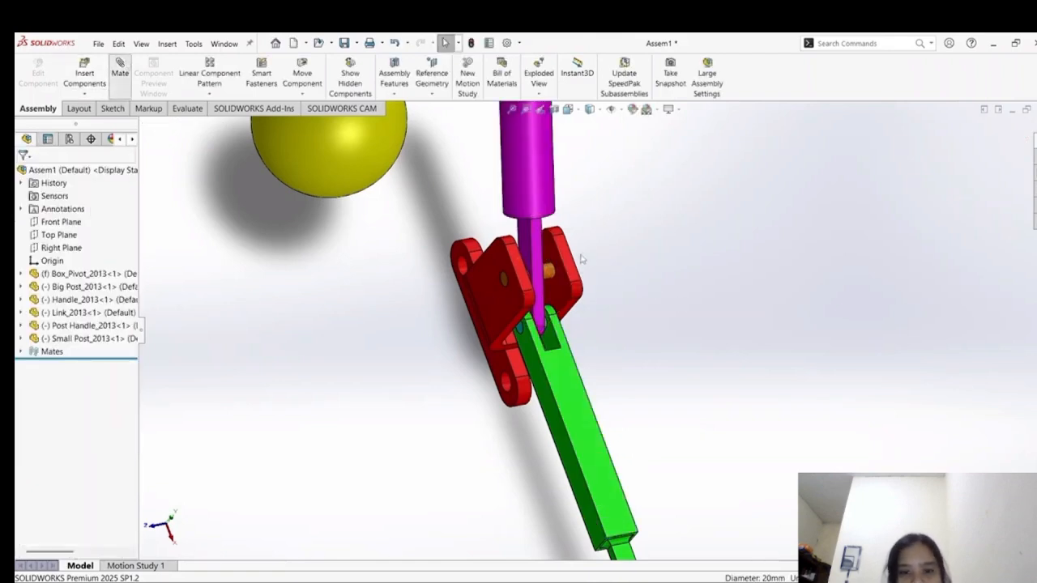
Add a 140-degree angle mate, with the dimension flipped, between the post handle's narrow flat face and the green link's top face.
key("Return")
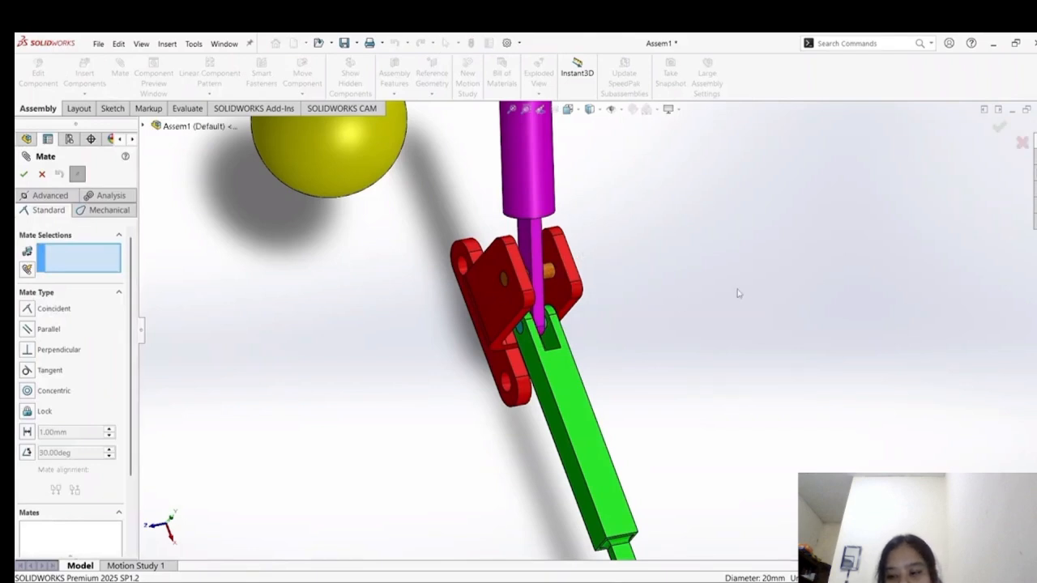
left_click(536, 274)
left_click(587, 426)
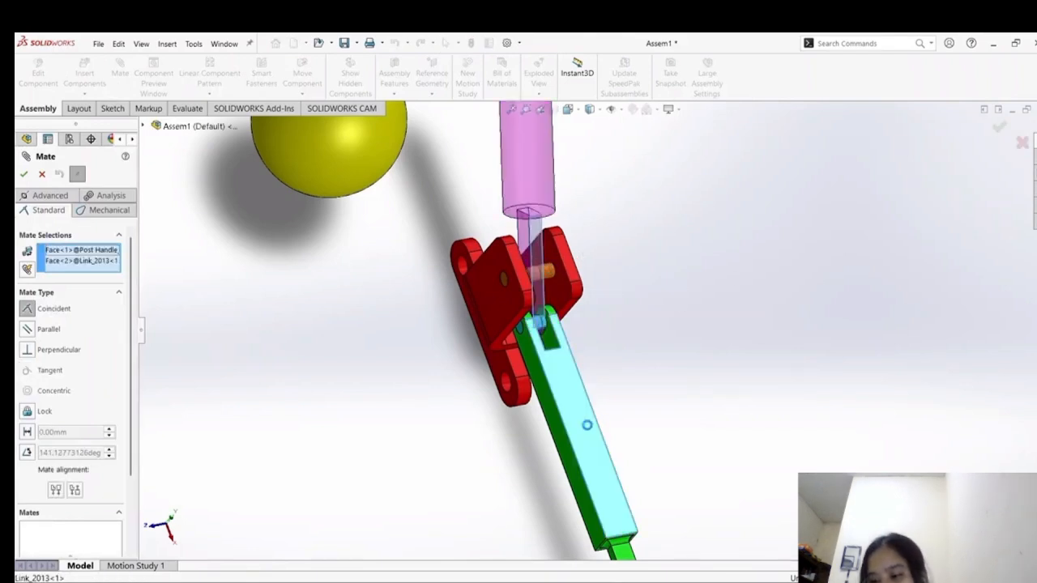
left_click(27, 452)
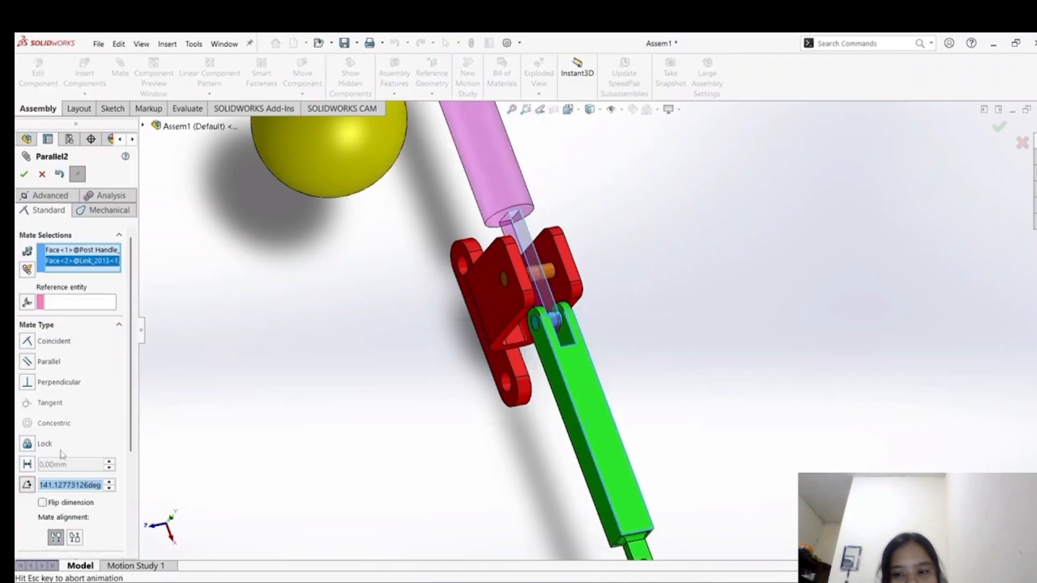
left_click(94, 502)
type("140")
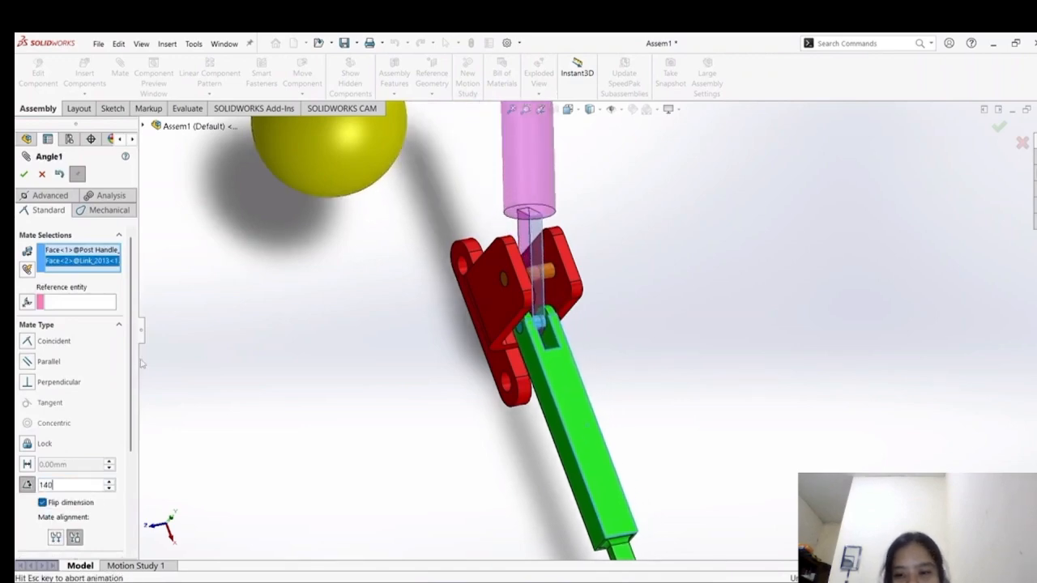
key("Return")
left_click(25, 175)
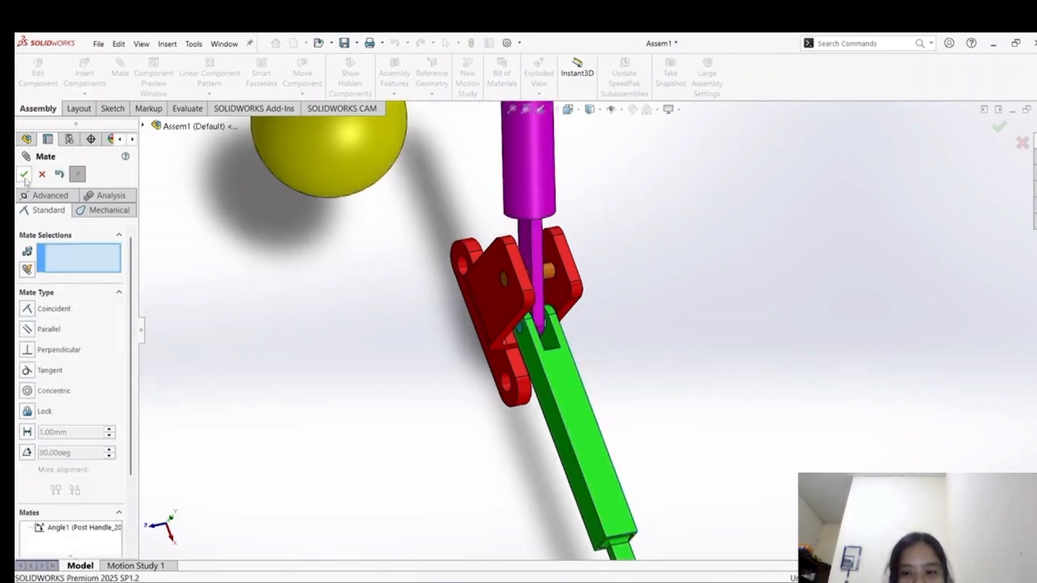
left_click(25, 175)
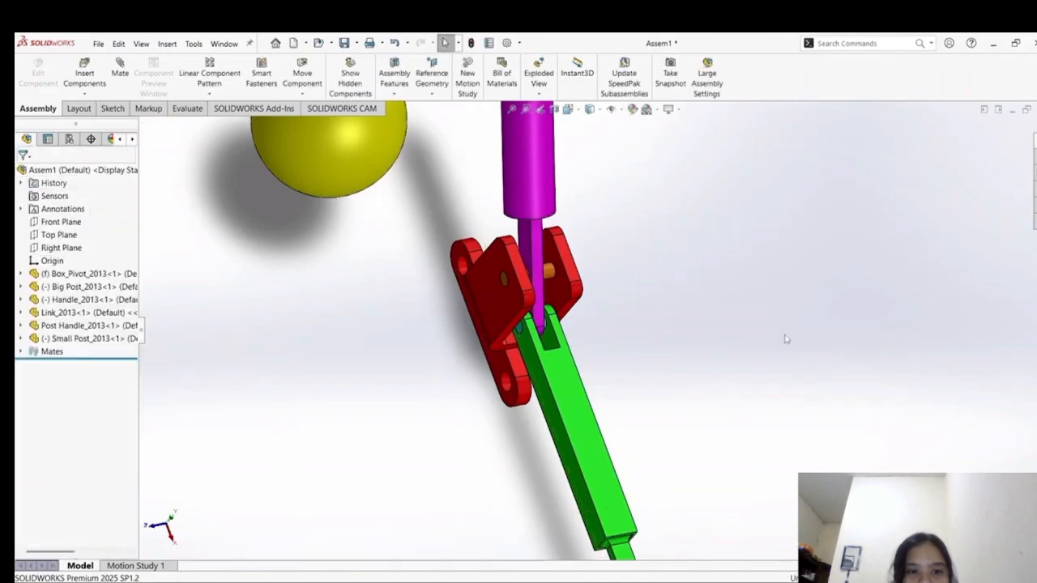
Bring the yellow ball handle near the post handle and mate its hole concentric with the cylindrical stub on the post's end.
key("f")
scroll(669, 260, "up", 5)
scroll(602, 208, "down", 4)
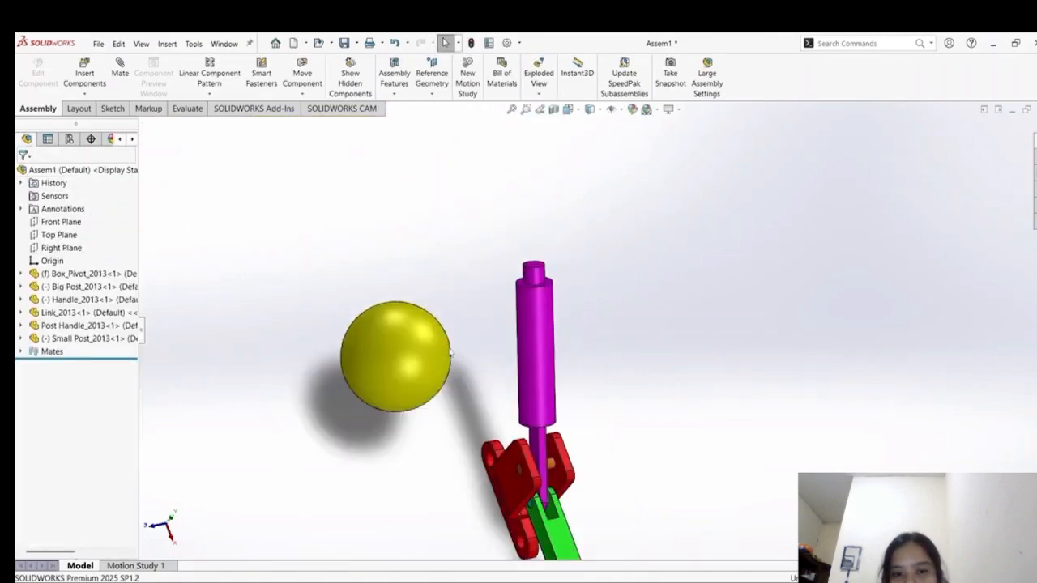
left_click_drag(438, 324, 598, 235)
scroll(598, 235, "down", 2)
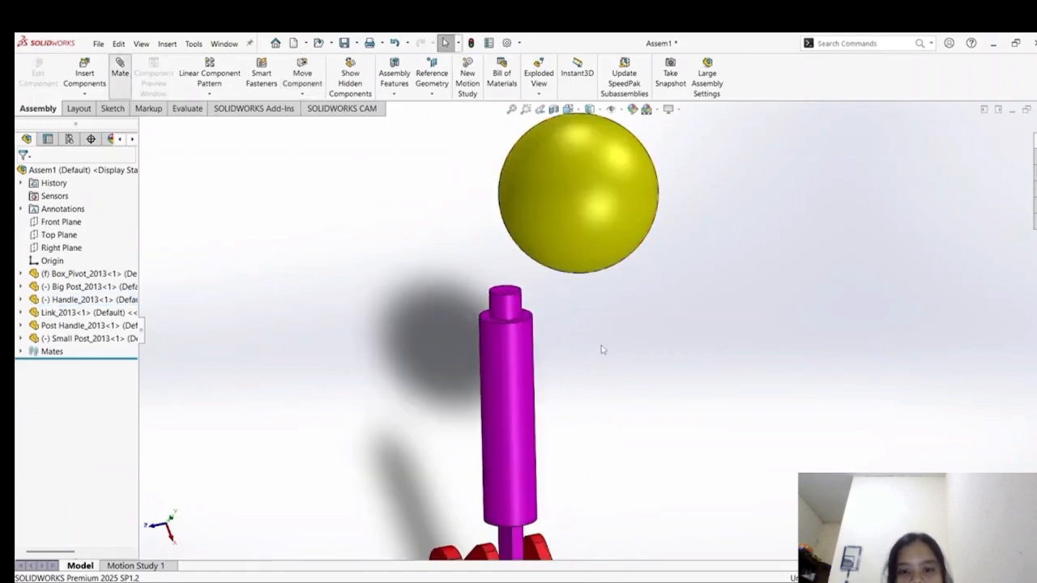
middle_click_drag(611, 351, 571, 333)
left_click(565, 332)
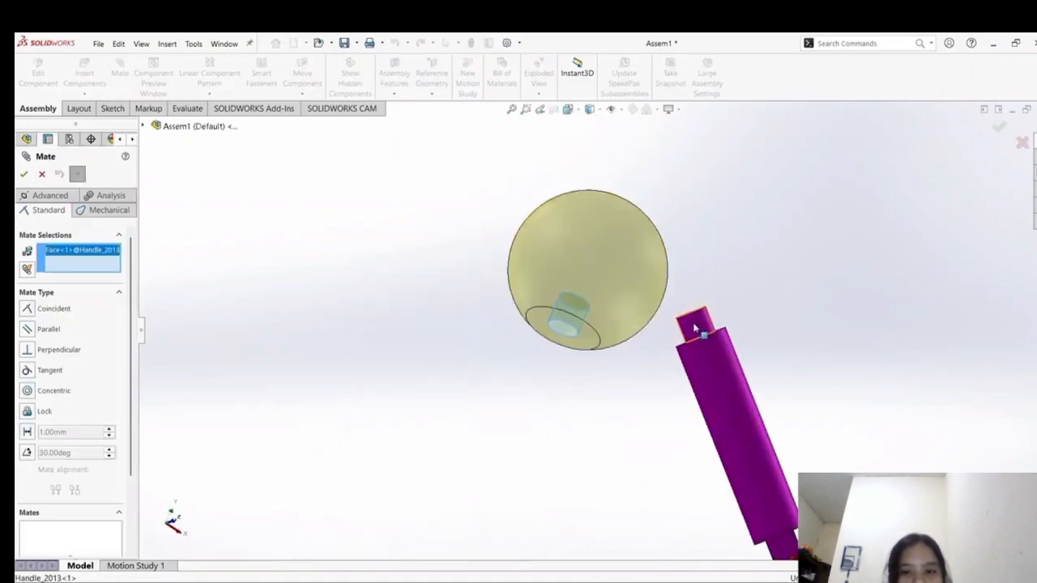
left_click(739, 336)
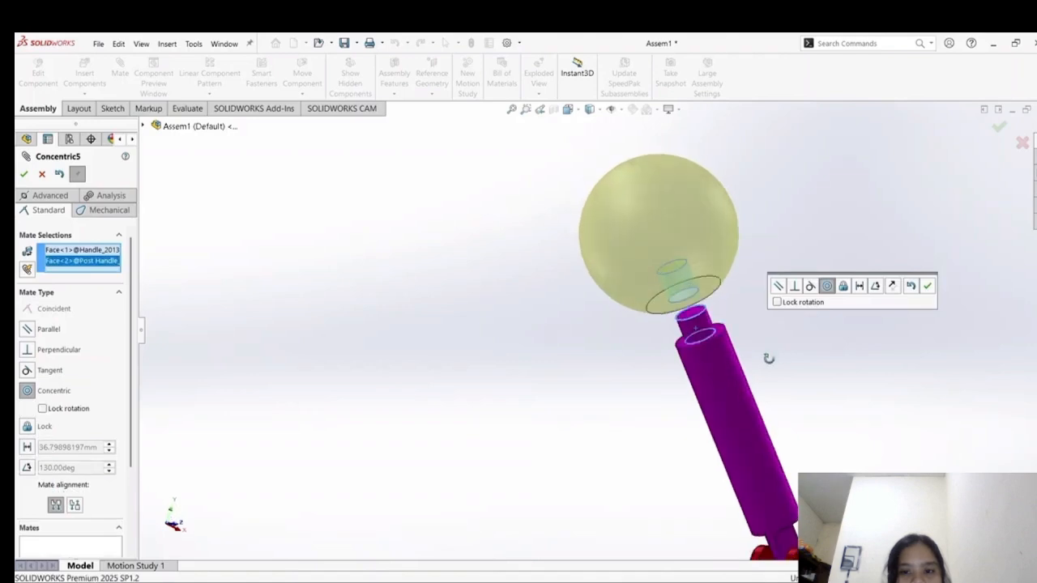
left_click(23, 175)
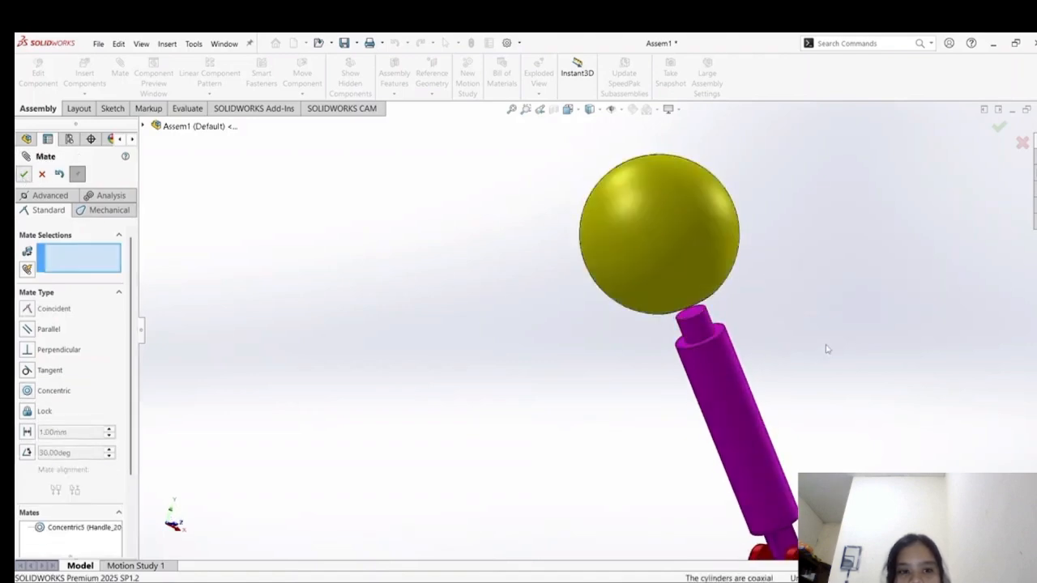
Add a coincident mate between the ball handle's flat underside and the shoulder face around the post handle's stub.
left_click(718, 316)
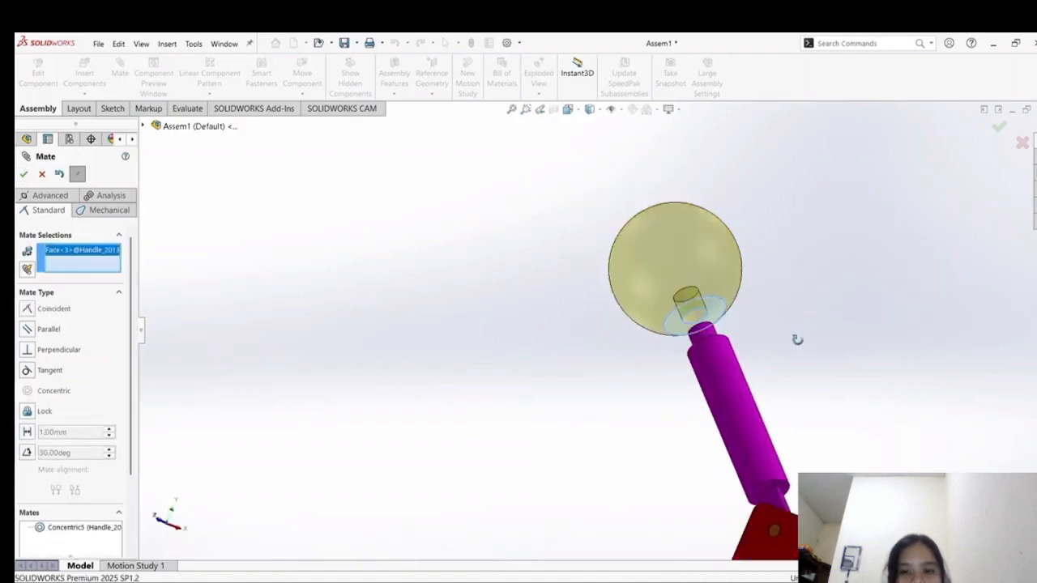
middle_click_drag(799, 340, 727, 392)
scroll(746, 337, "up", 1)
scroll(734, 337, "down", 5)
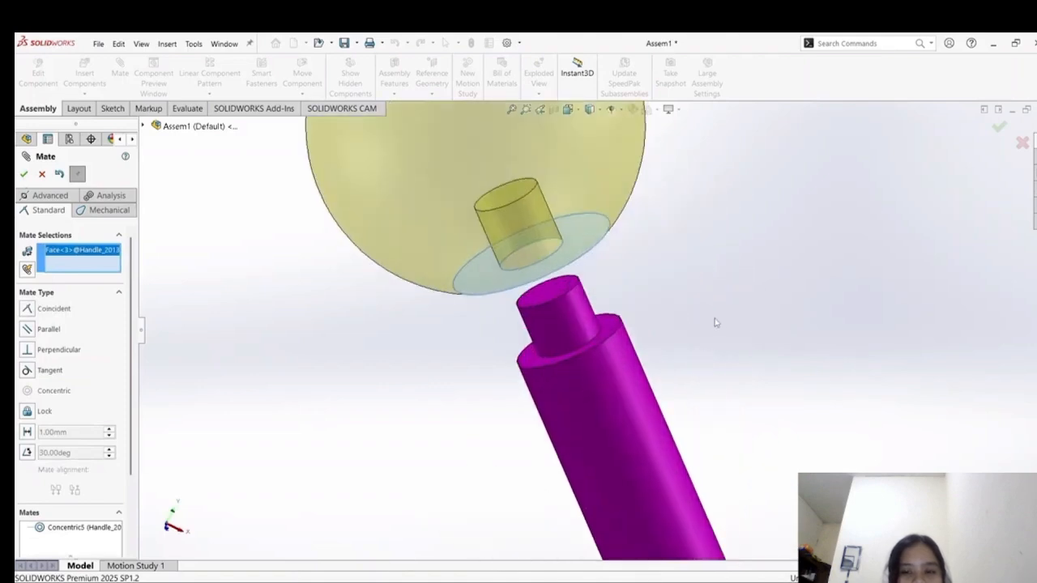
left_click(680, 367)
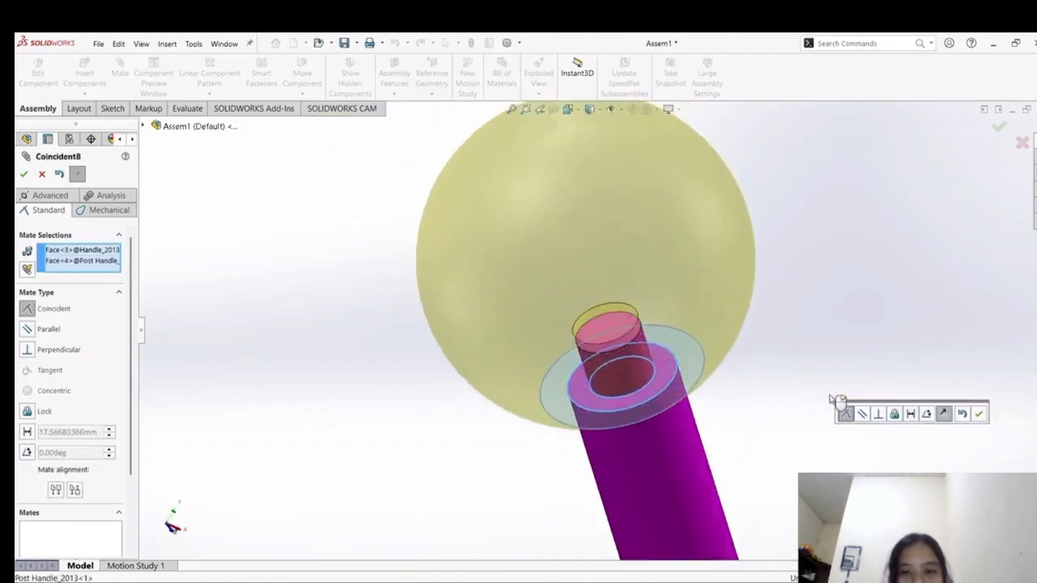
left_click(25, 175)
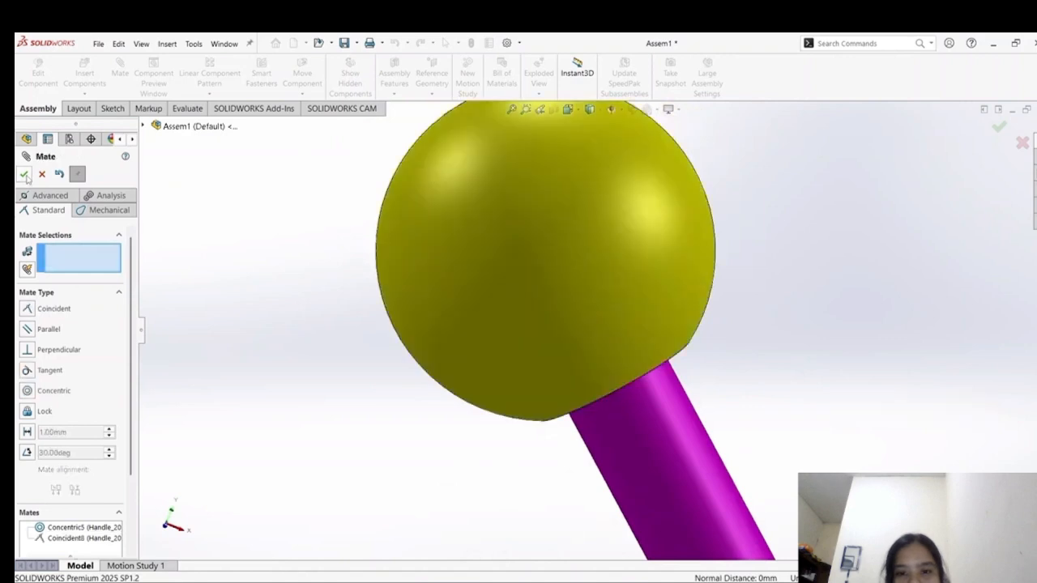
left_click(512, 110)
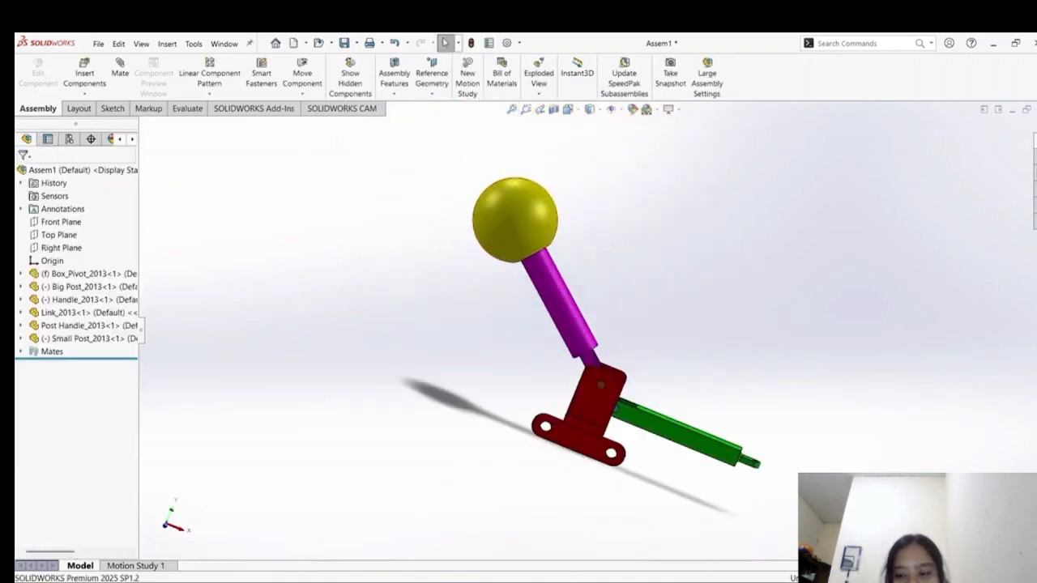
Fix the orange big post to the red box pivot with a lock mate between its cylindrical face and the side plate.
scroll(633, 363, "up", 2)
scroll(634, 363, "down", 7)
middle_click_drag(637, 349, 562, 341)
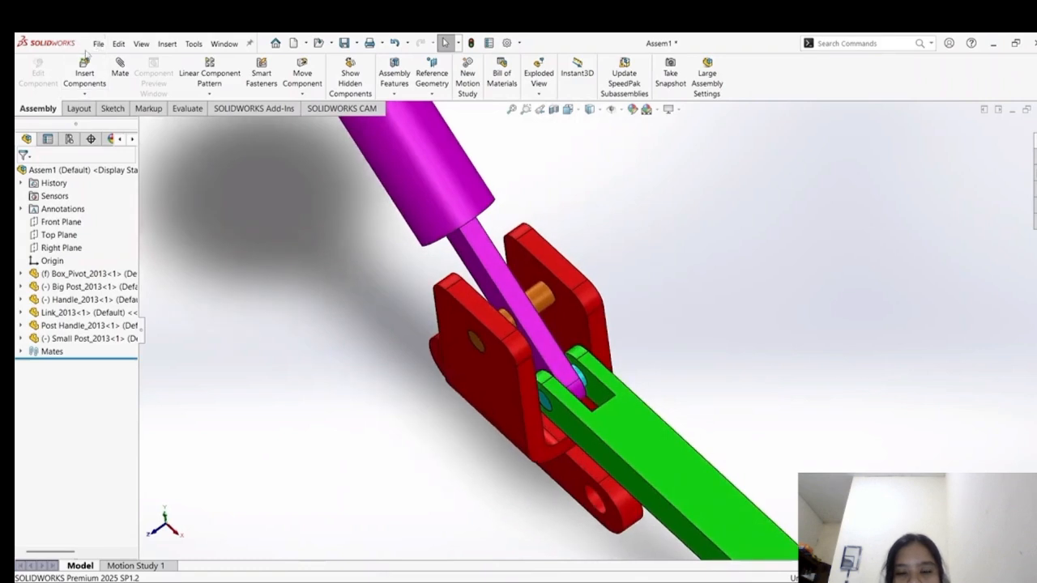
left_click_drag(552, 302, 647, 246)
left_click(119, 65)
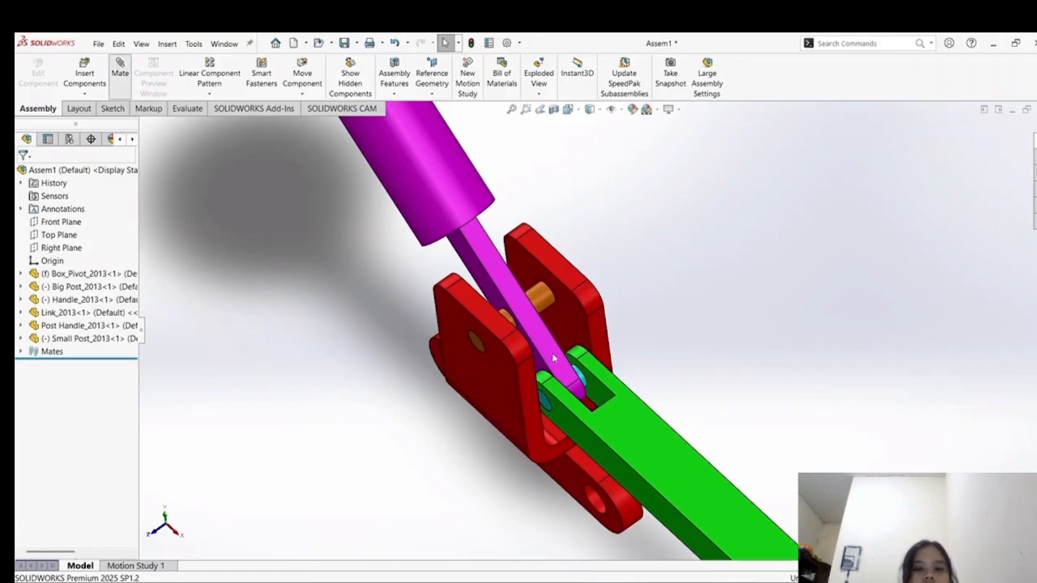
left_click(542, 305)
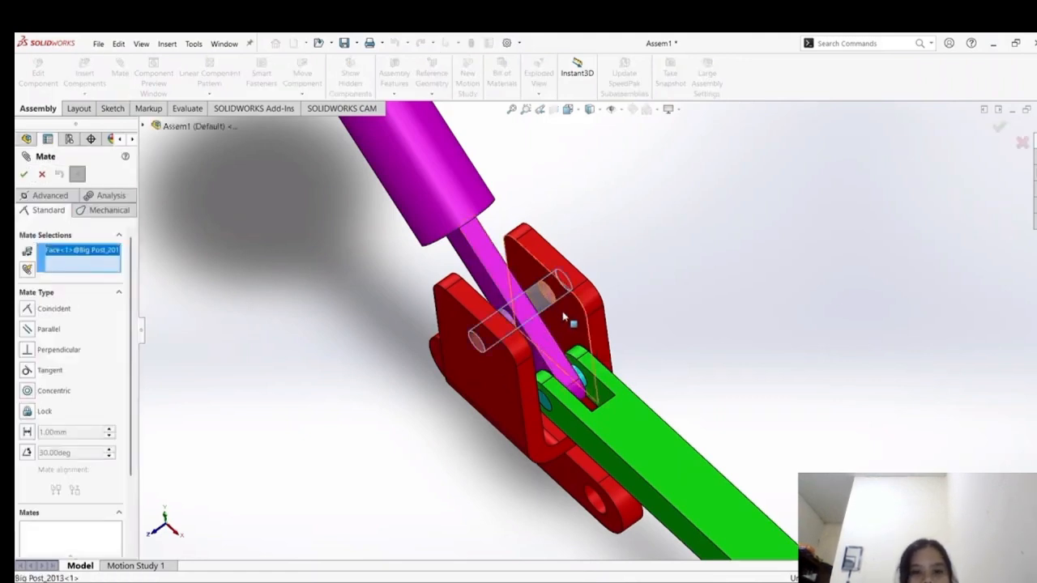
left_click(566, 316)
left_click(36, 412)
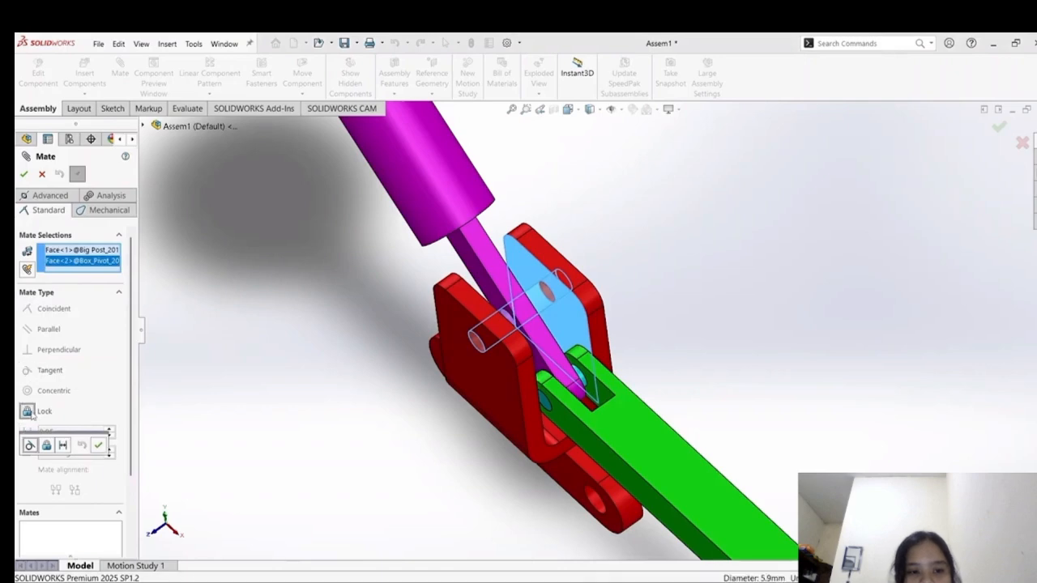
left_click(24, 175)
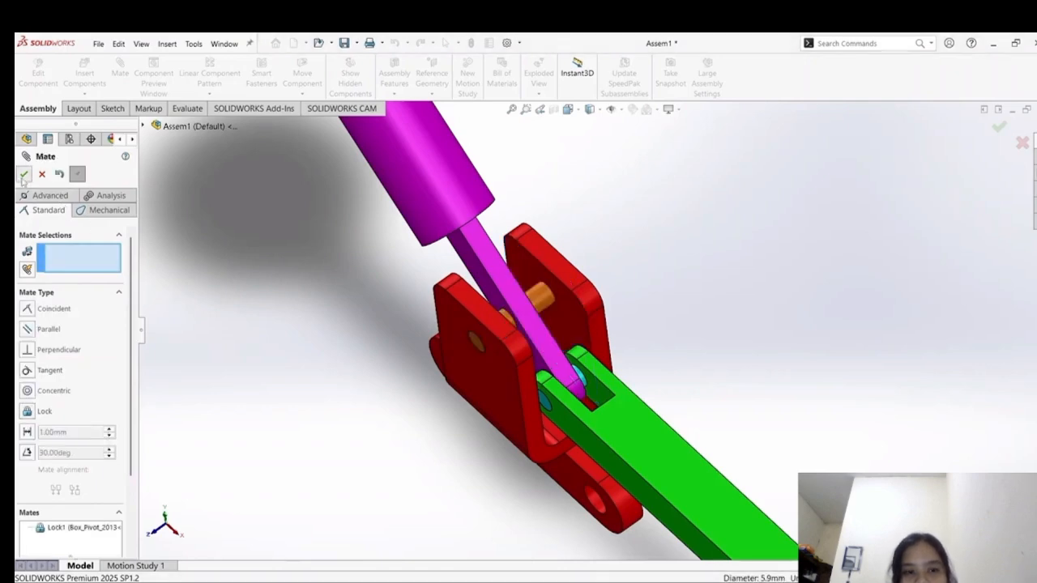
left_click(23, 175)
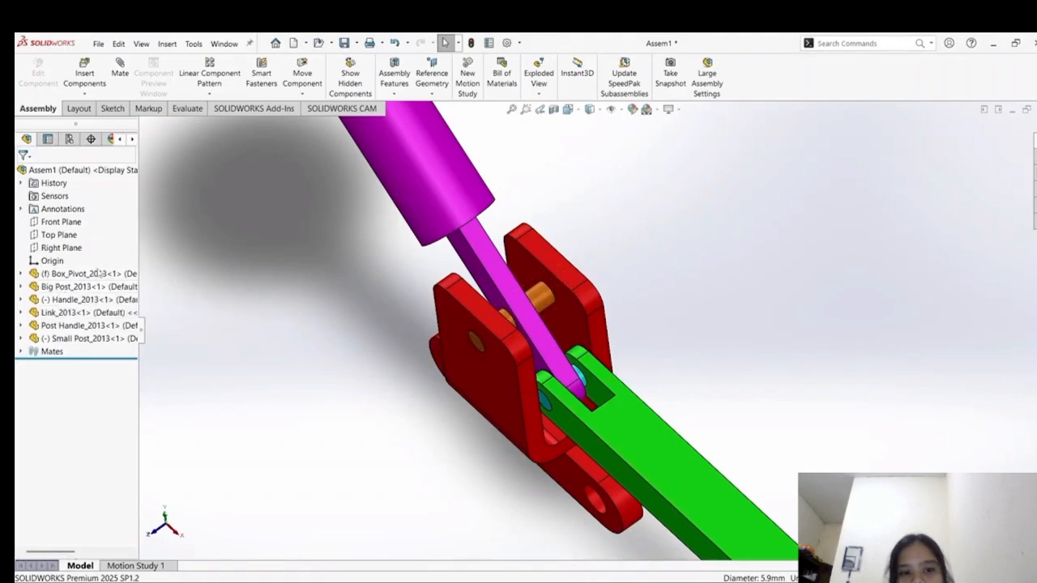
Fix the cyan small post to the green link with a lock mate between its cylindrical face and the link's inner slot face.
scroll(654, 314, "down", 3)
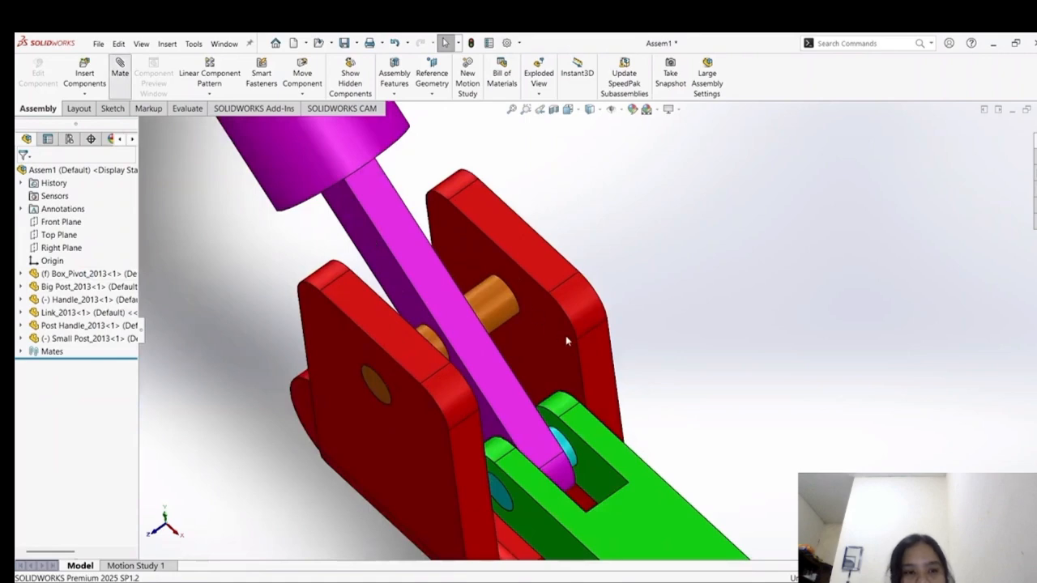
scroll(600, 438, "down", 3)
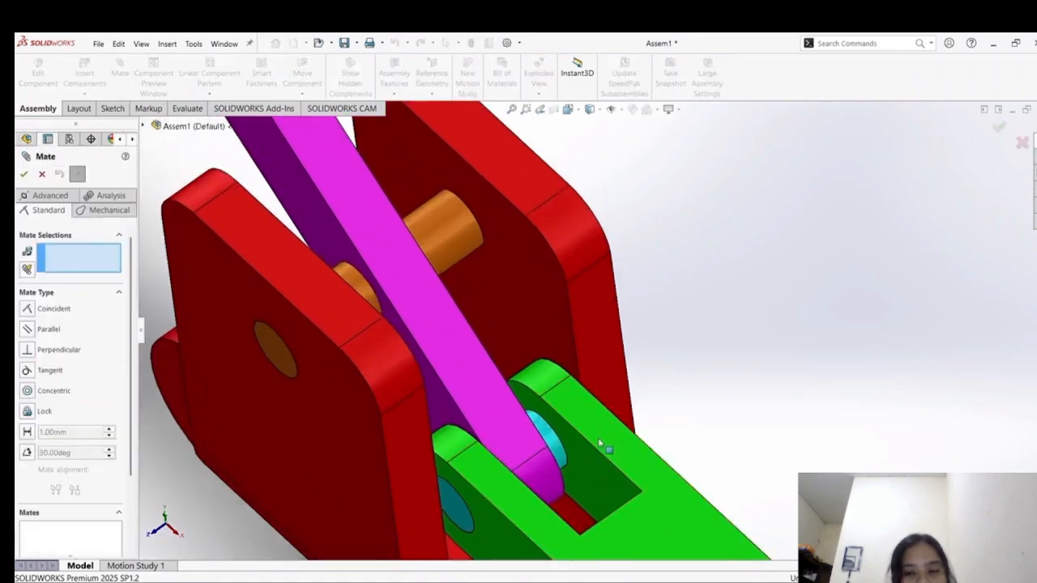
left_click(548, 445)
left_click(598, 470)
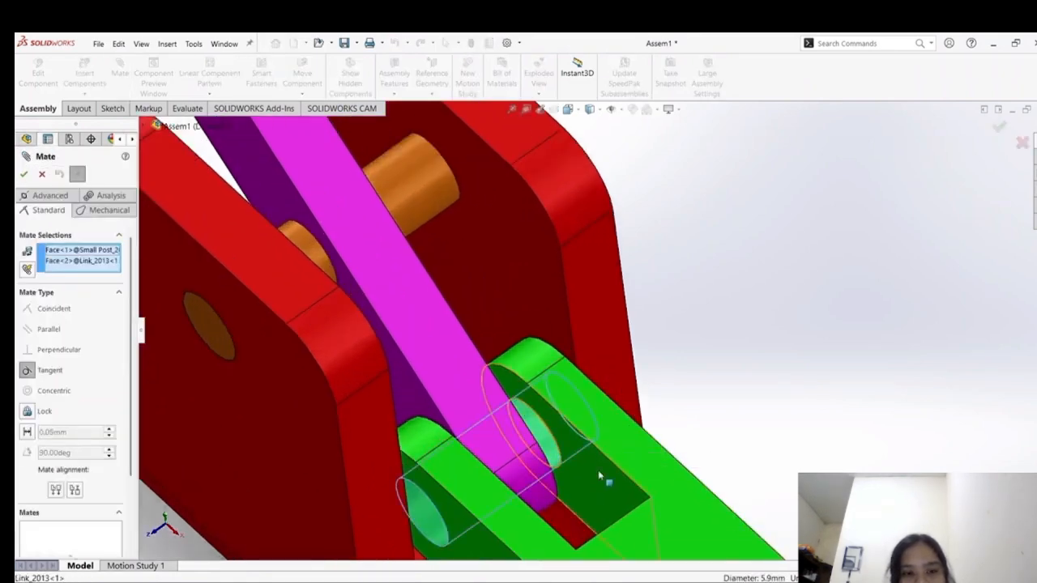
left_click(29, 412)
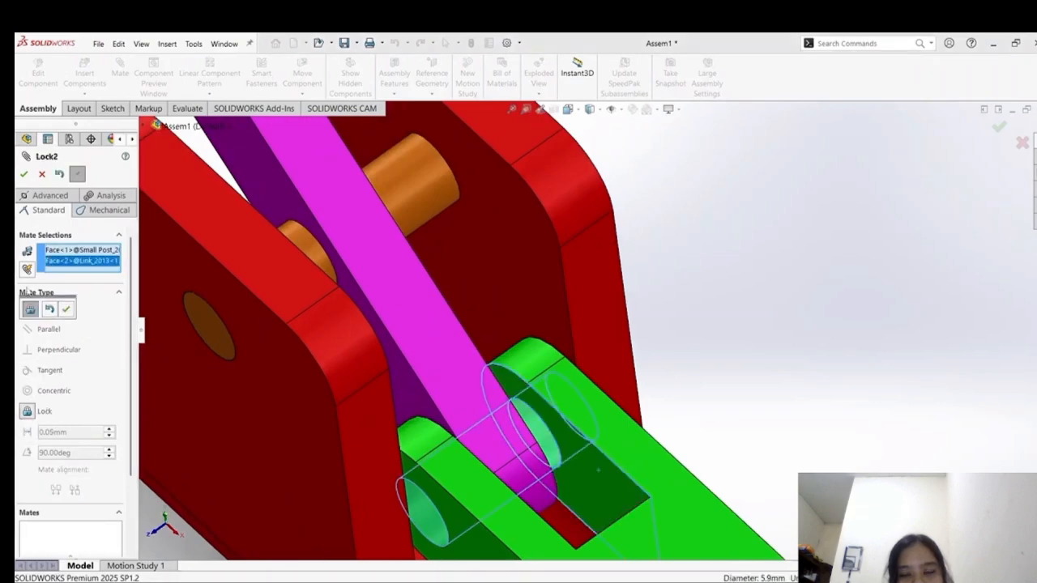
left_click(23, 175)
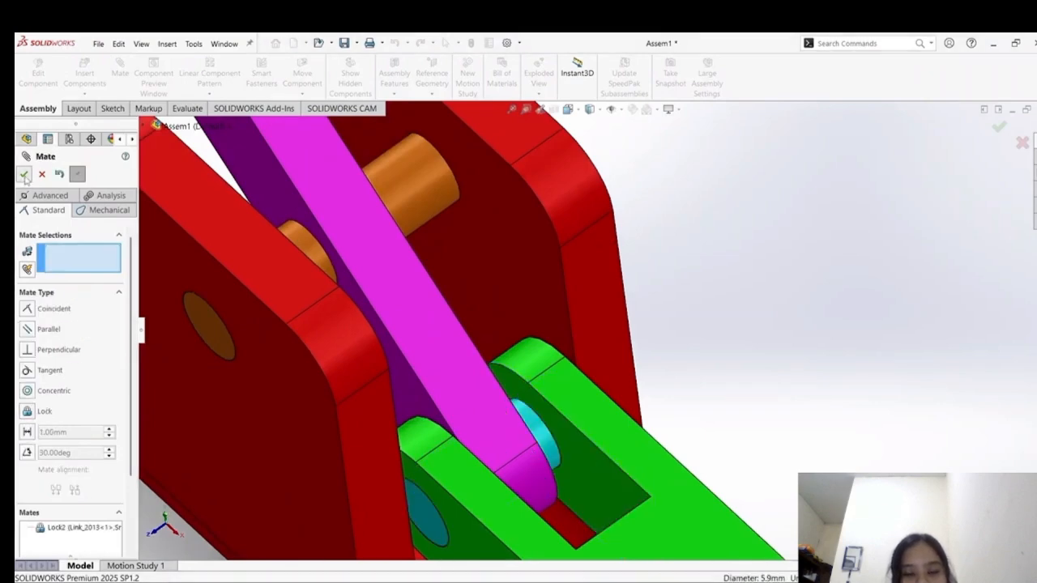
left_click(23, 174)
Fix the yellow ball handle to the post handle with a lock mate between the ball's surface and the post's cylindrical face.
scroll(387, 357, "up", 5)
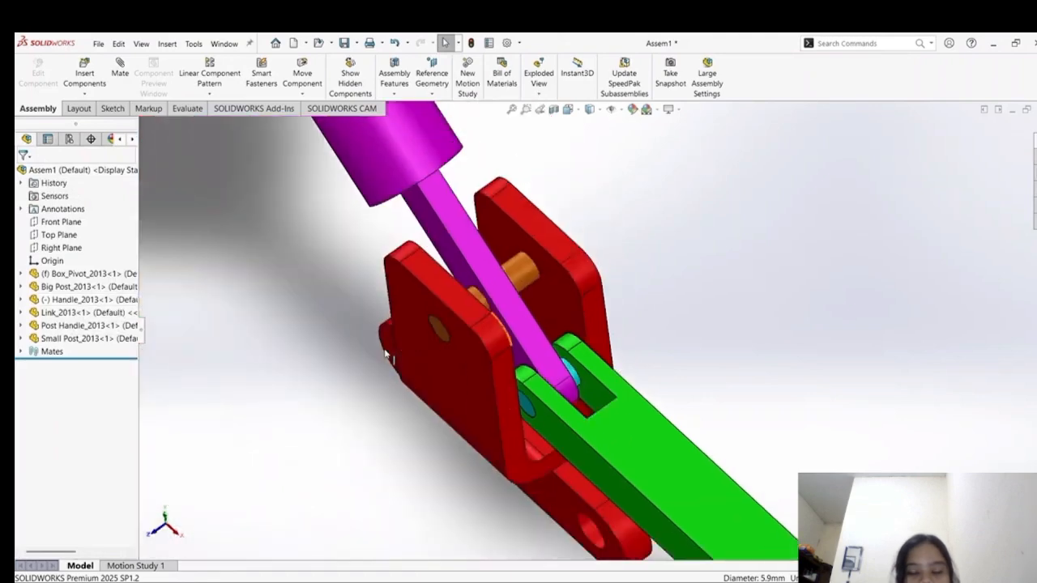
scroll(387, 357, "up", 2)
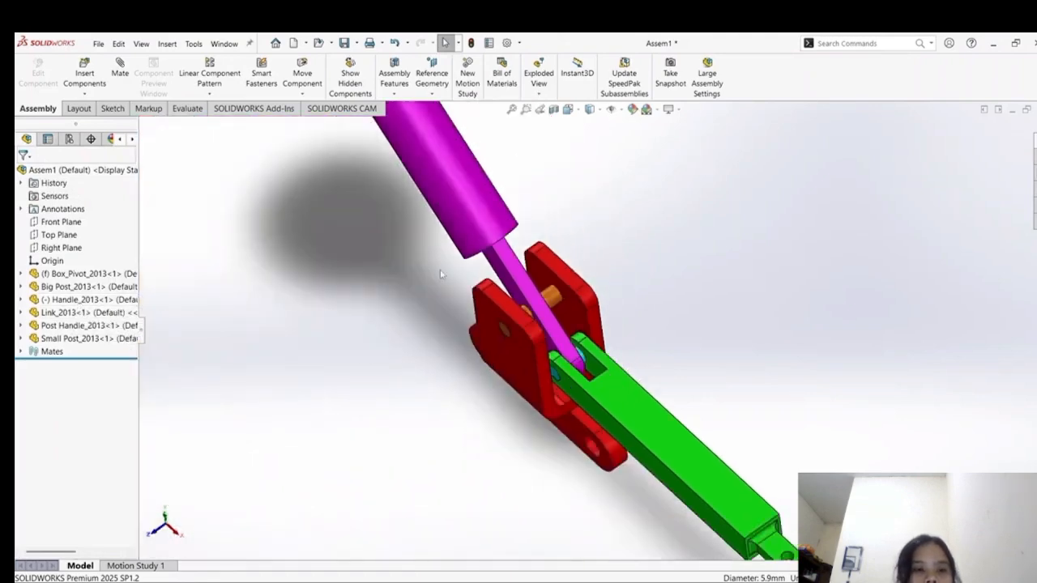
scroll(431, 242, "up", 4)
scroll(510, 234, "down", 5)
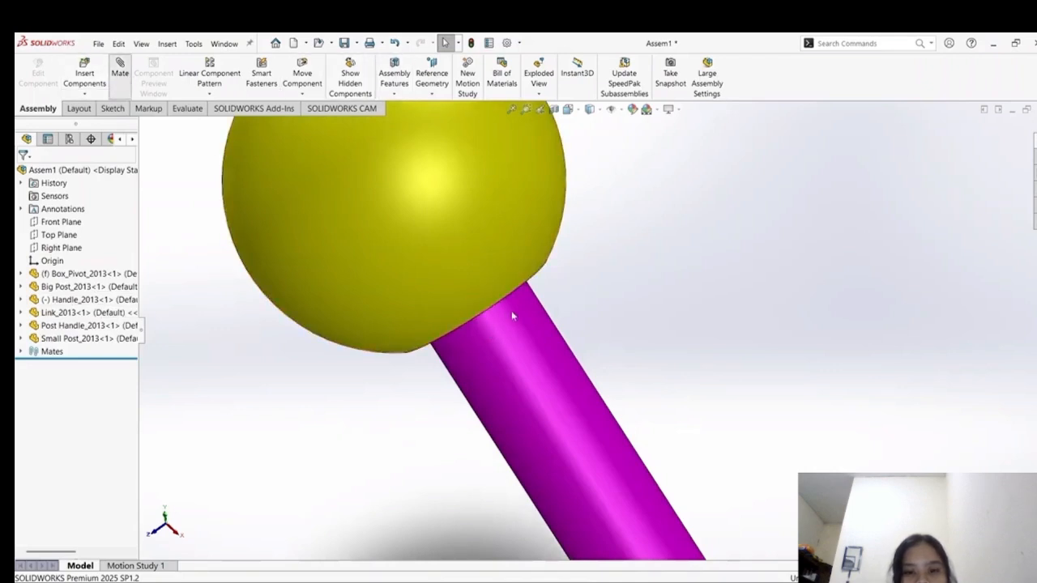
left_click(447, 241)
left_click(535, 378)
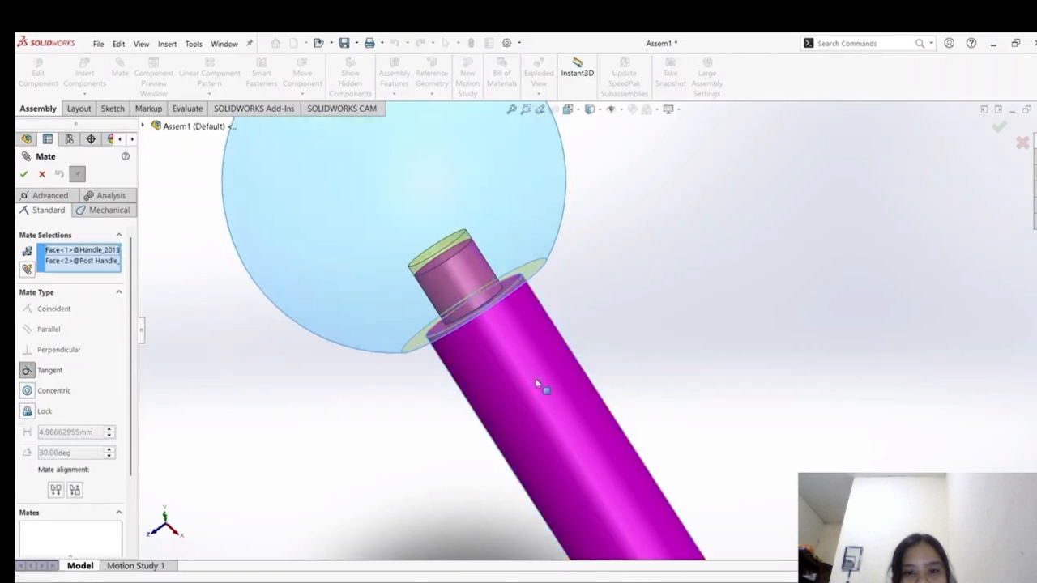
left_click(42, 411)
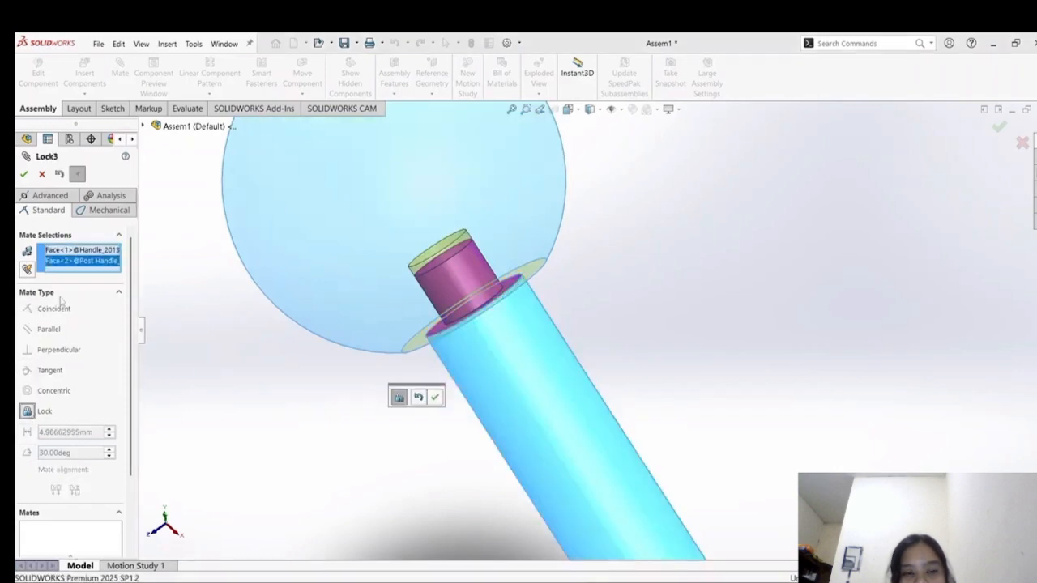
left_click(24, 174)
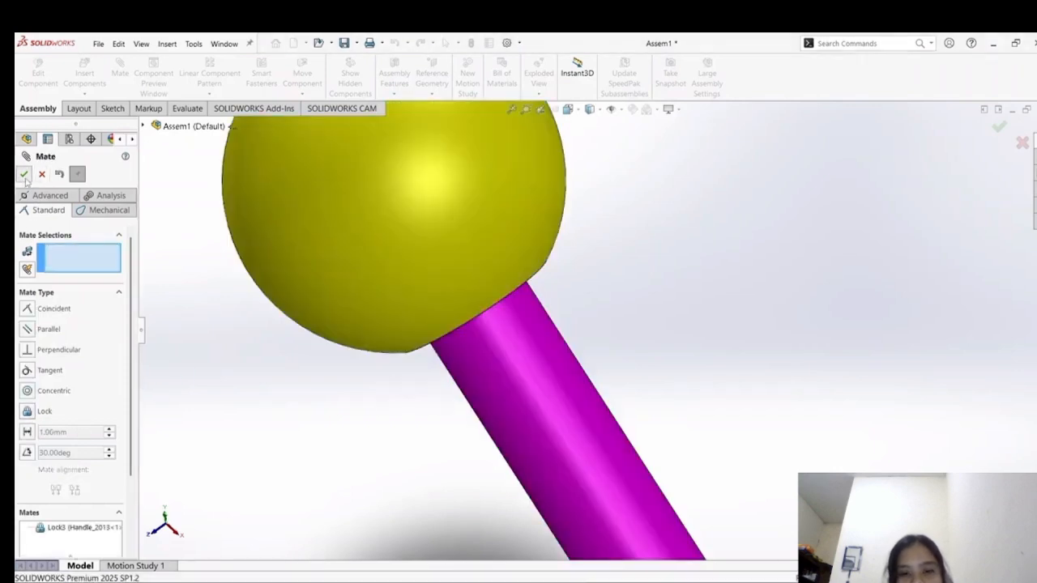
left_click(24, 174)
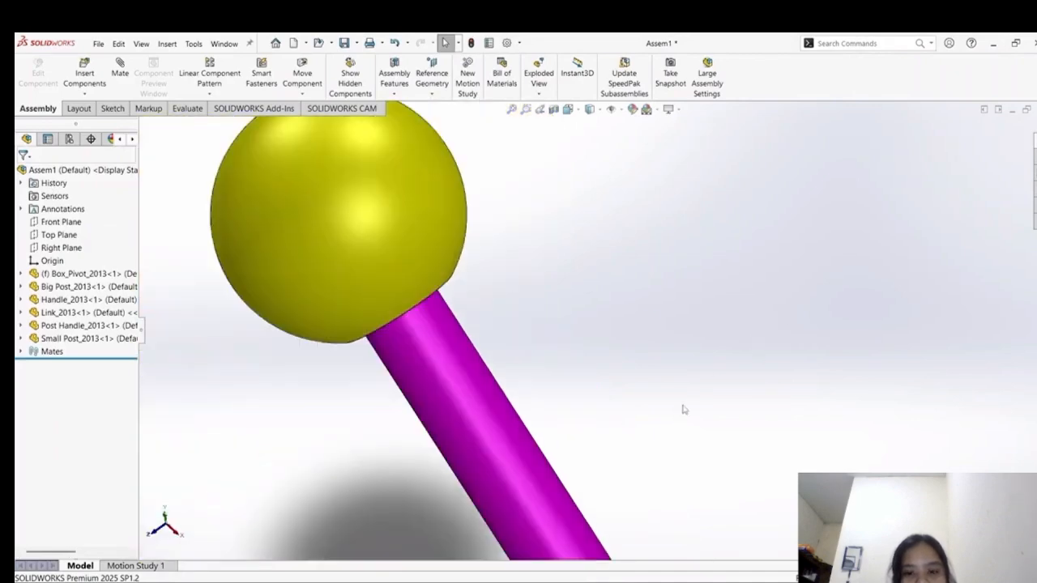
scroll(683, 409, "up", 11)
scroll(689, 409, "down", 5)
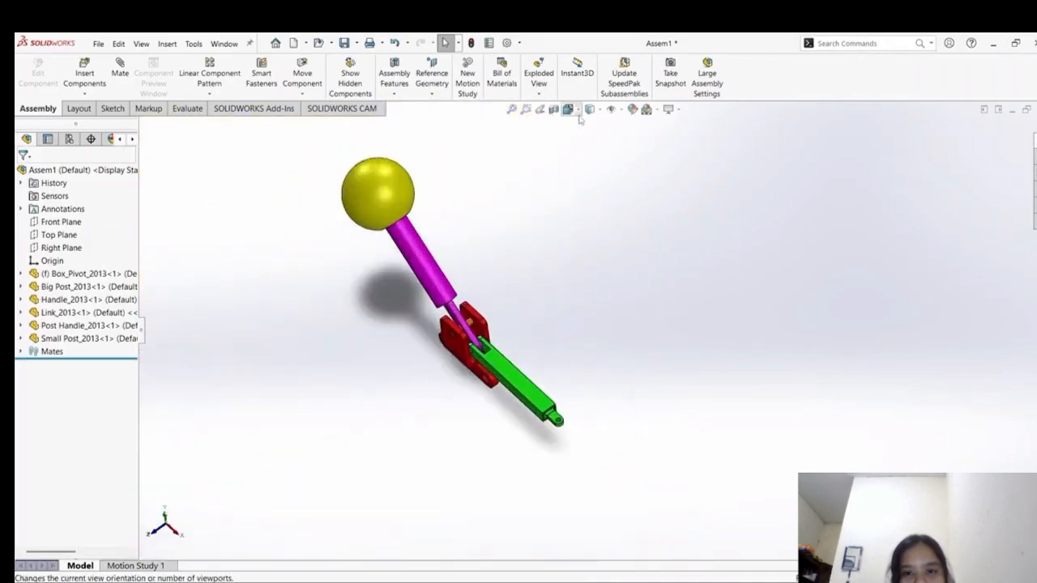
Show the completed handle assembly in isometric view, framed so that all its parts can be seen.
left_click(568, 109)
left_click(629, 141)
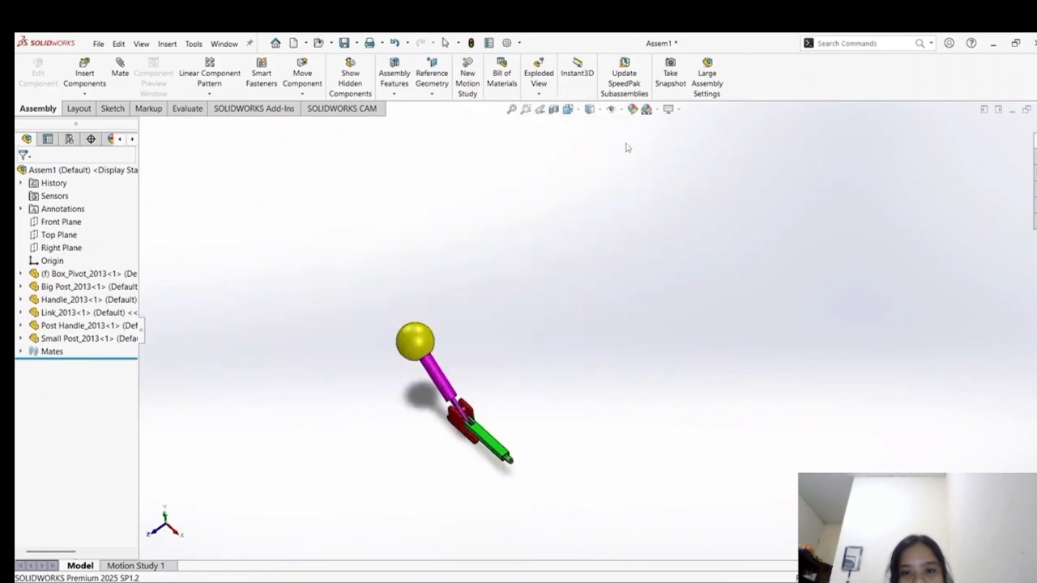
scroll(679, 365, "down", 3)
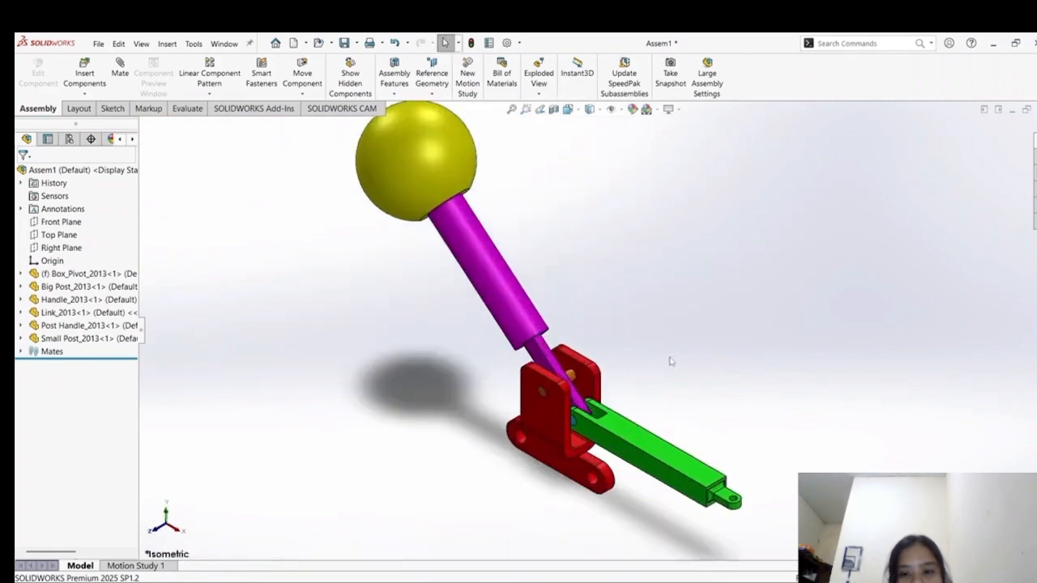
scroll(532, 276, "up", 2)
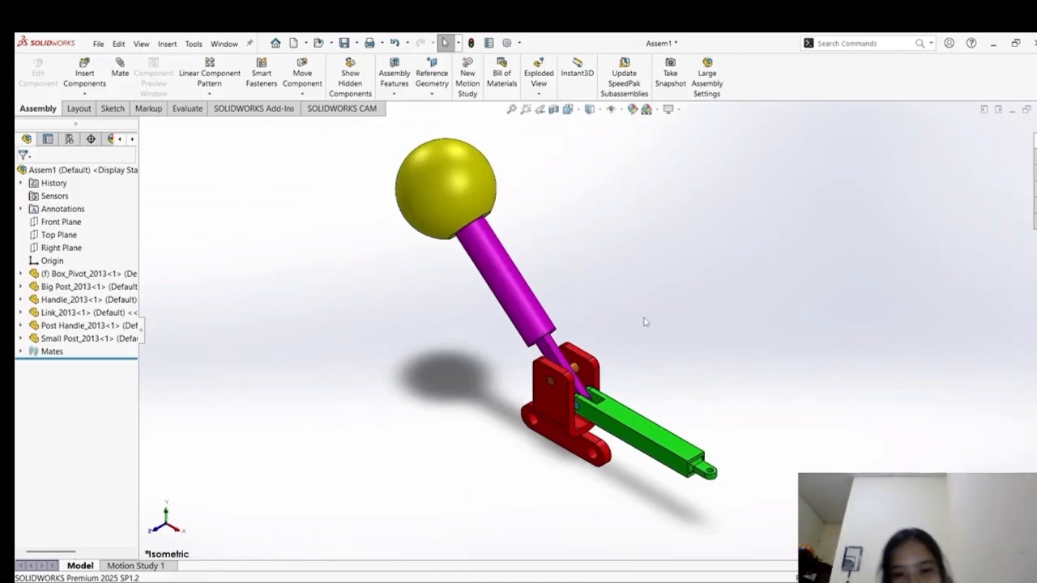
Create a new assembly and place SQ_Block.SLDPRT from the EX 1 folder as its first component.
left_click(98, 43)
left_click(120, 63)
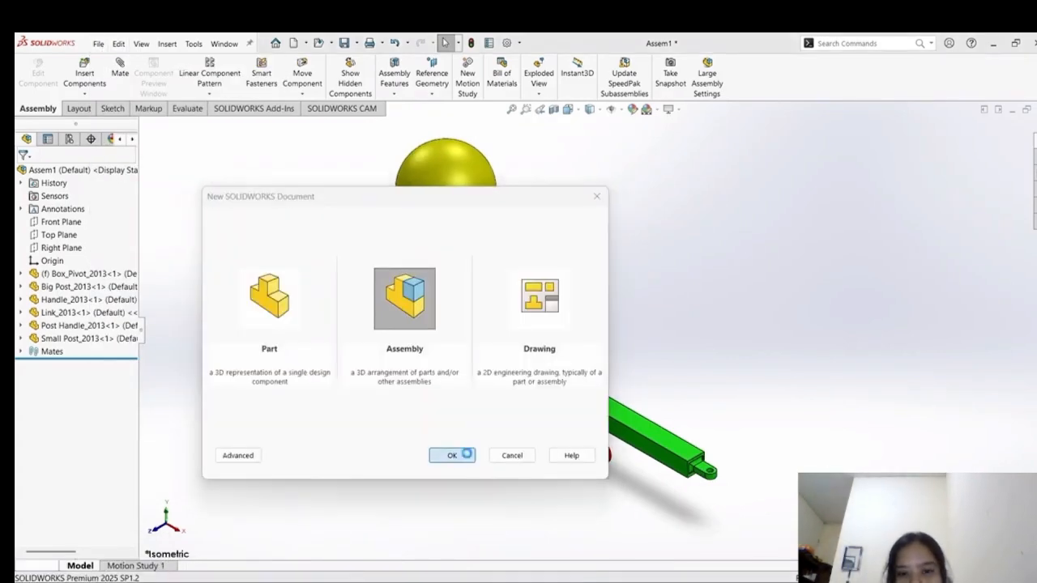
left_click(465, 455)
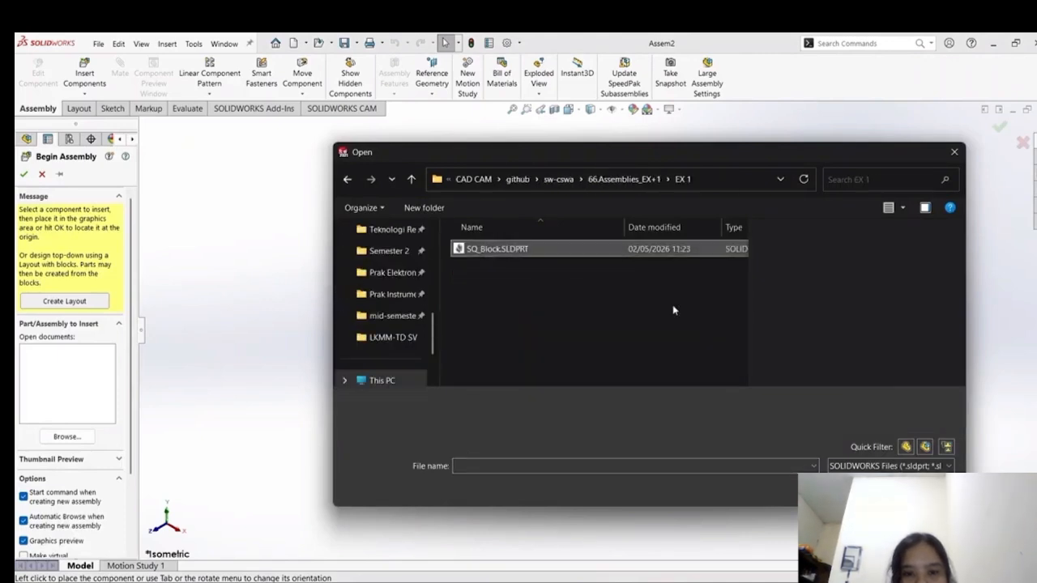
double_click(502, 246)
left_click(580, 347)
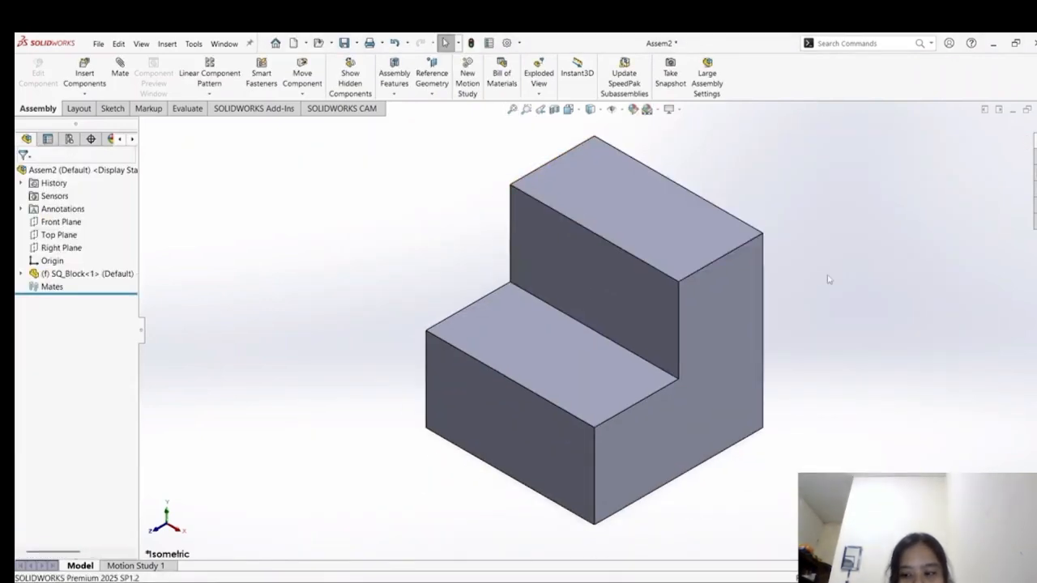
Switch to the browser to examine how the two blocks interlock in the Ex1_Assembly drawing, and return to the assembly.
left_click(578, 582)
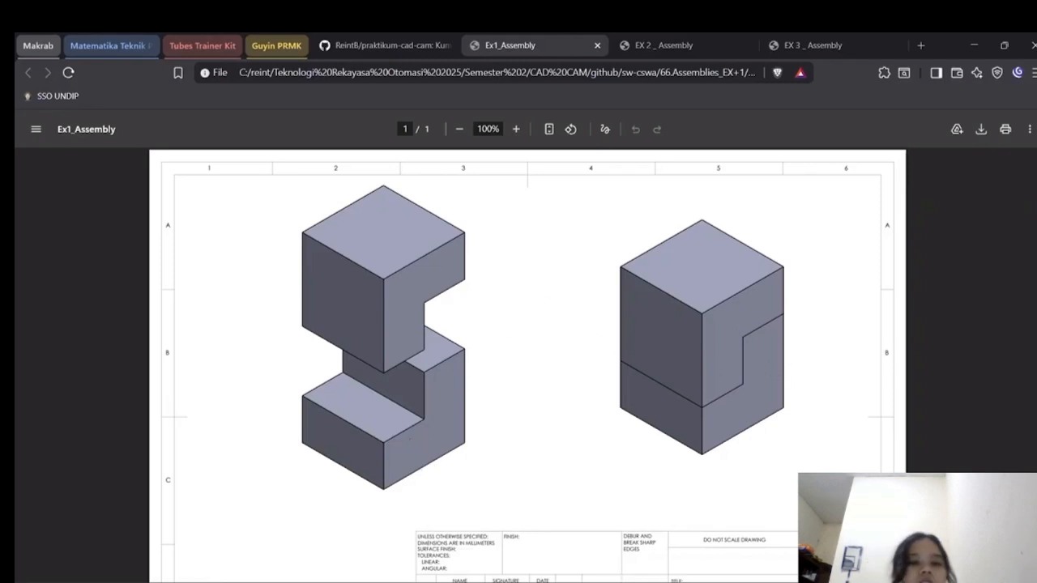
key("alt+Tab")
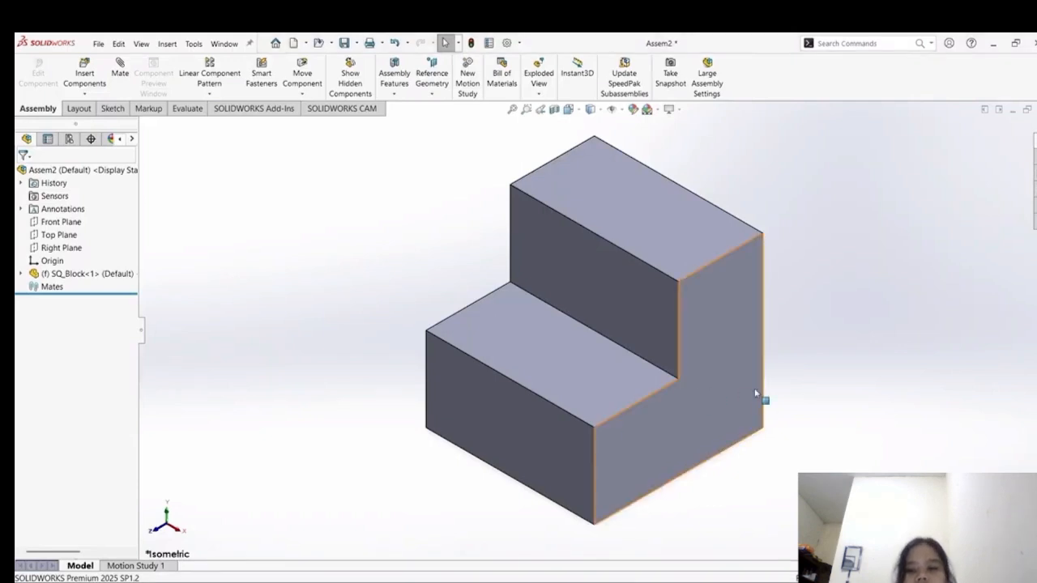
left_click(748, 344)
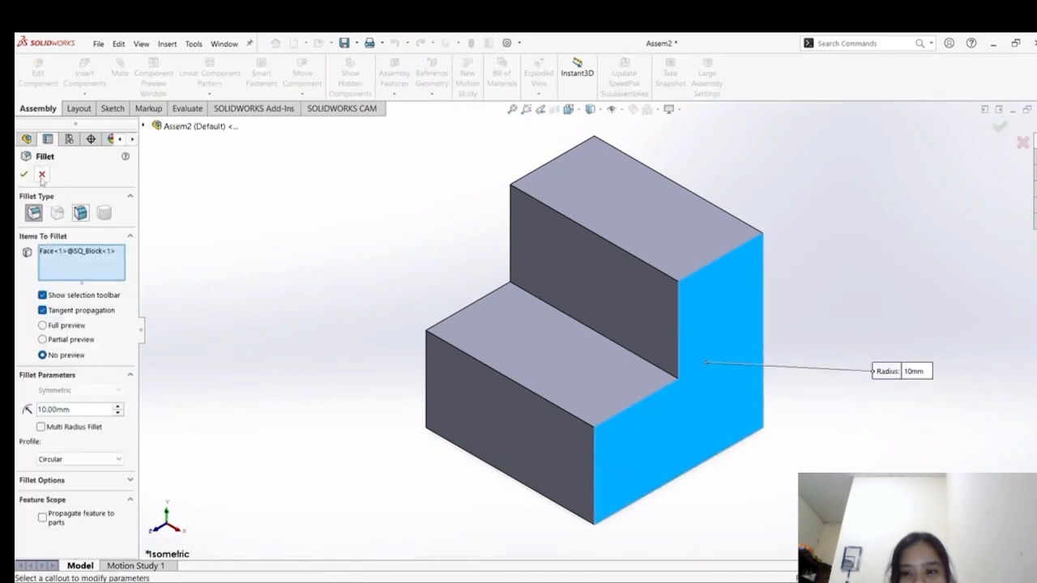
left_click(42, 175)
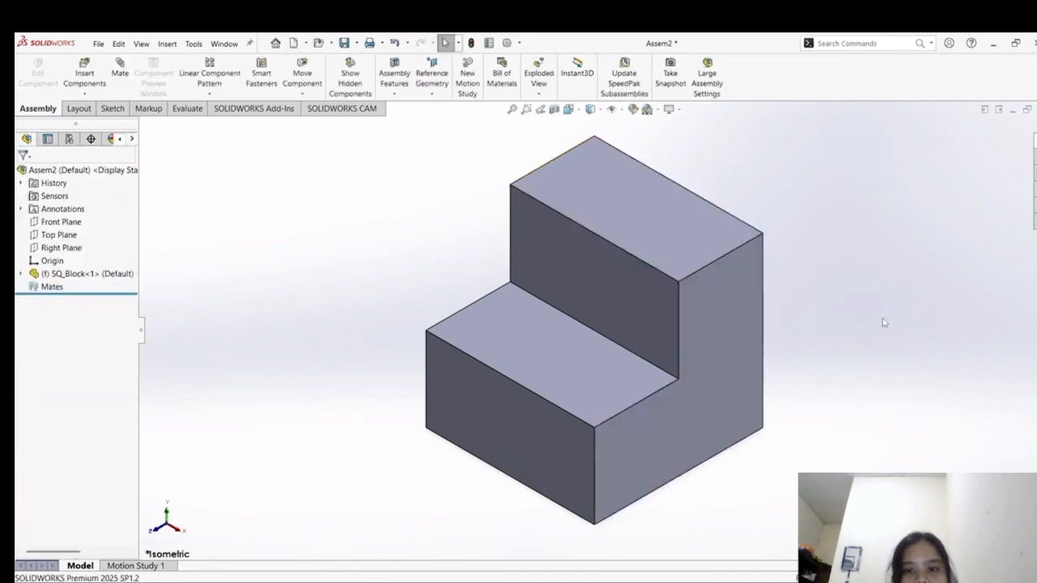
Copy the SQ_Block to add a second instance beside the fixed one, and fit both blocks in view.
left_click_drag(719, 341, 254, 315, "ctrl")
left_click_drag(940, 296, 864, 278, "ctrl")
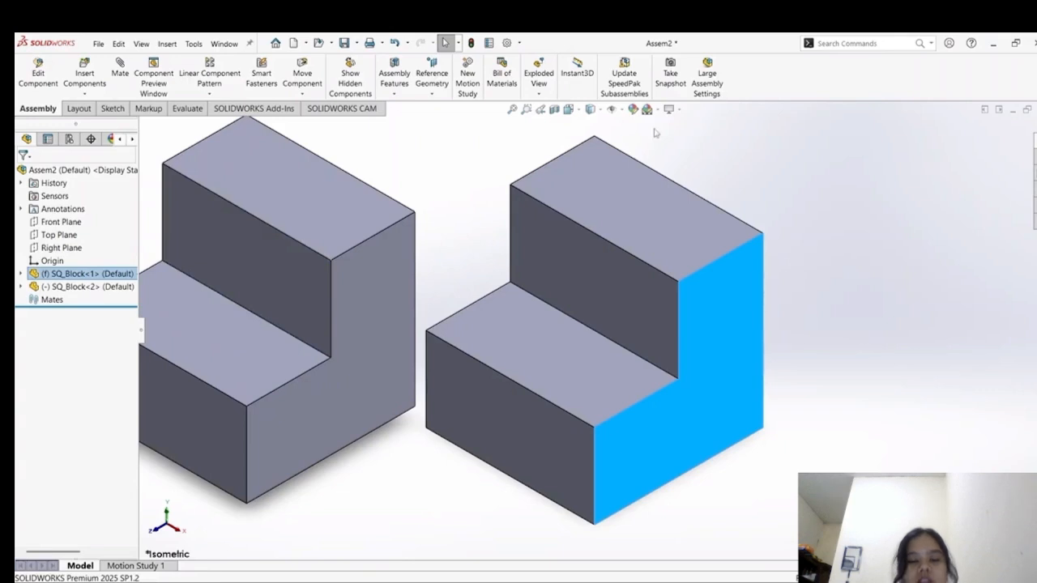
left_click(120, 68)
left_click(42, 174)
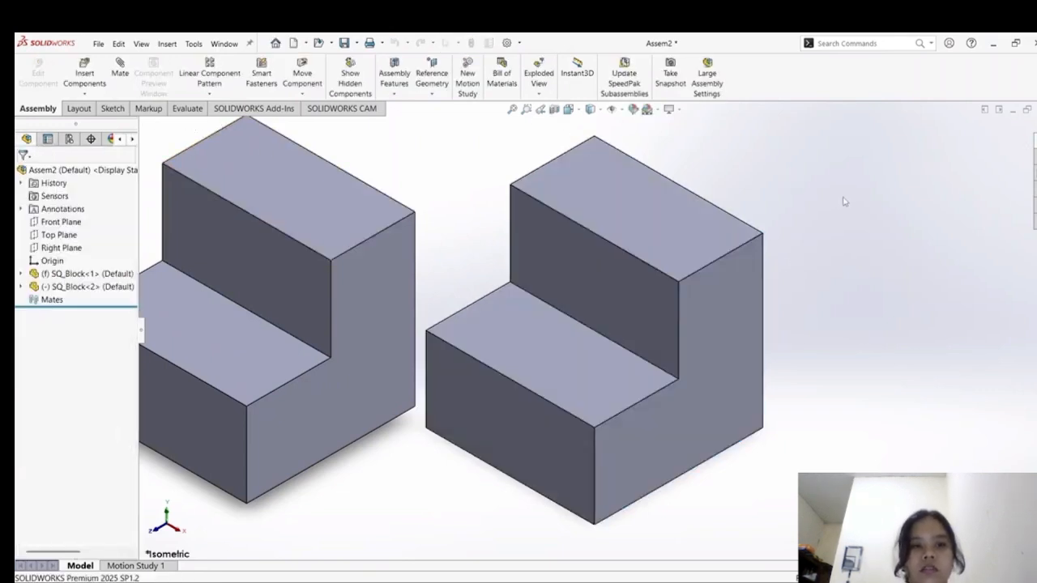
left_click(513, 110)
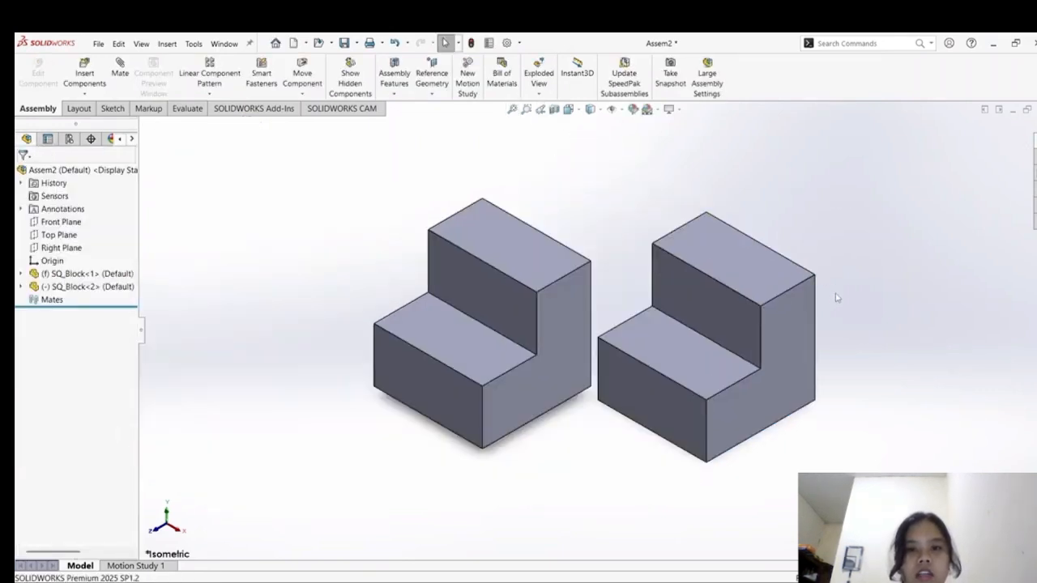
Add a coincident mate between the copied block's inner step edge and the front edge of the fixed block's upper face.
key("alt+Tab")
key("alt+Tab")
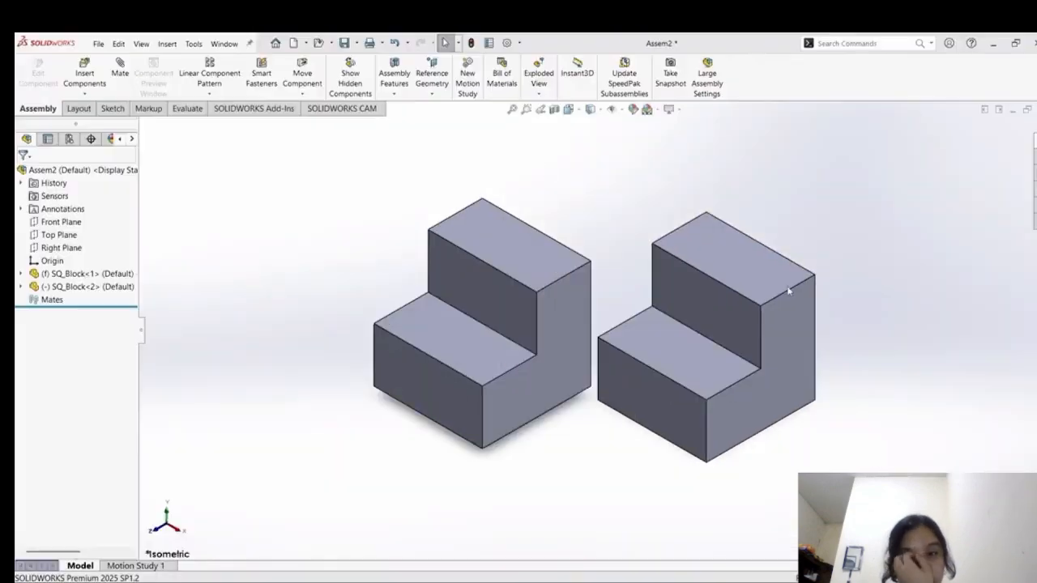
left_click(120, 70)
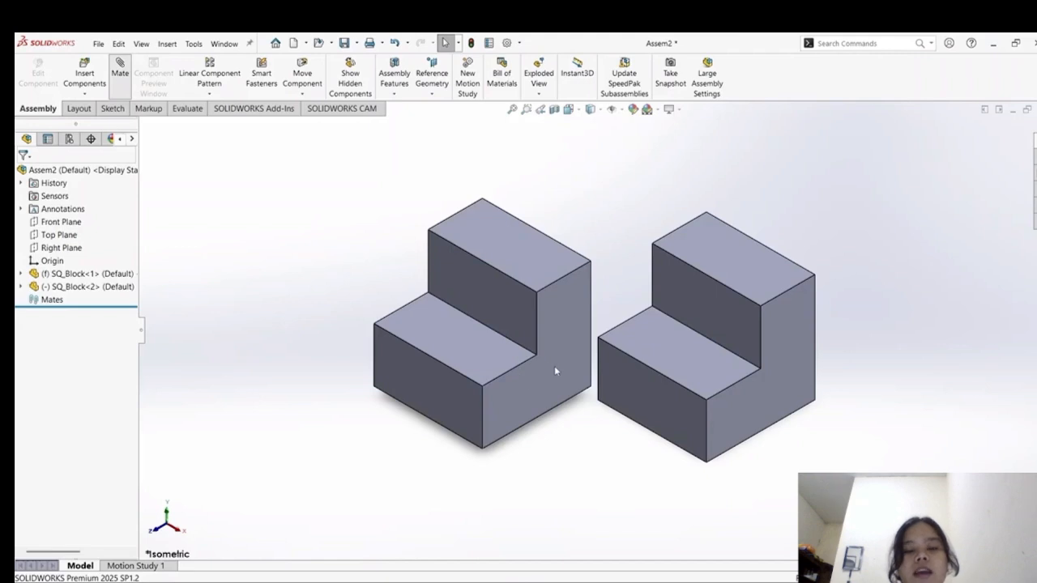
left_click(522, 350)
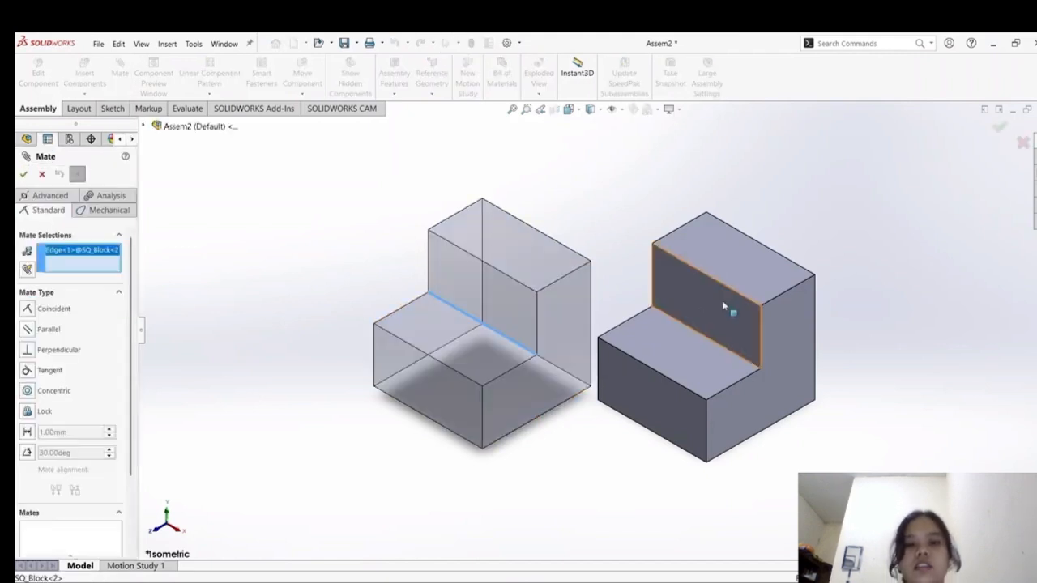
left_click(737, 301)
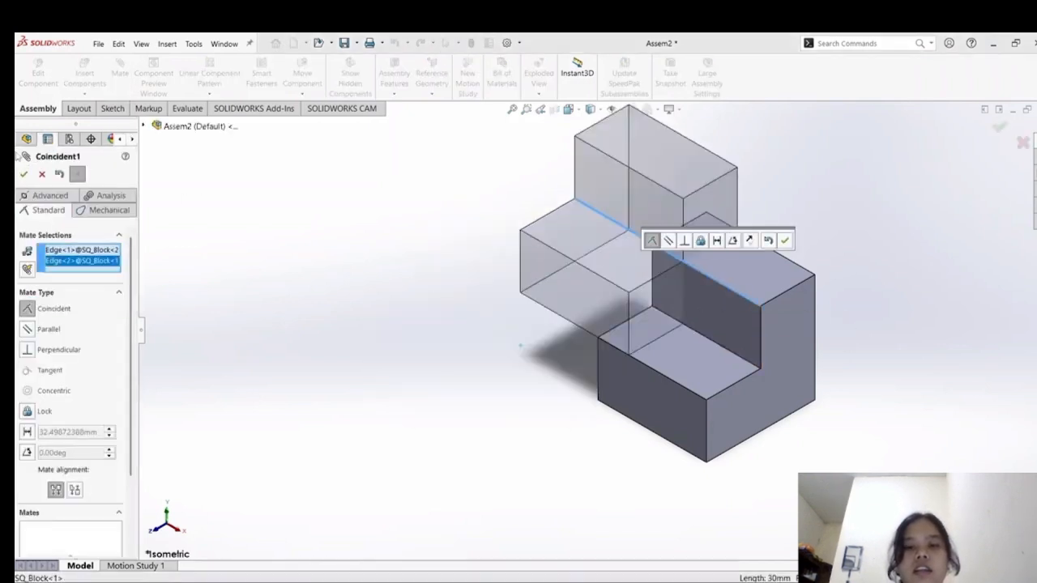
left_click(27, 175)
left_click(43, 176)
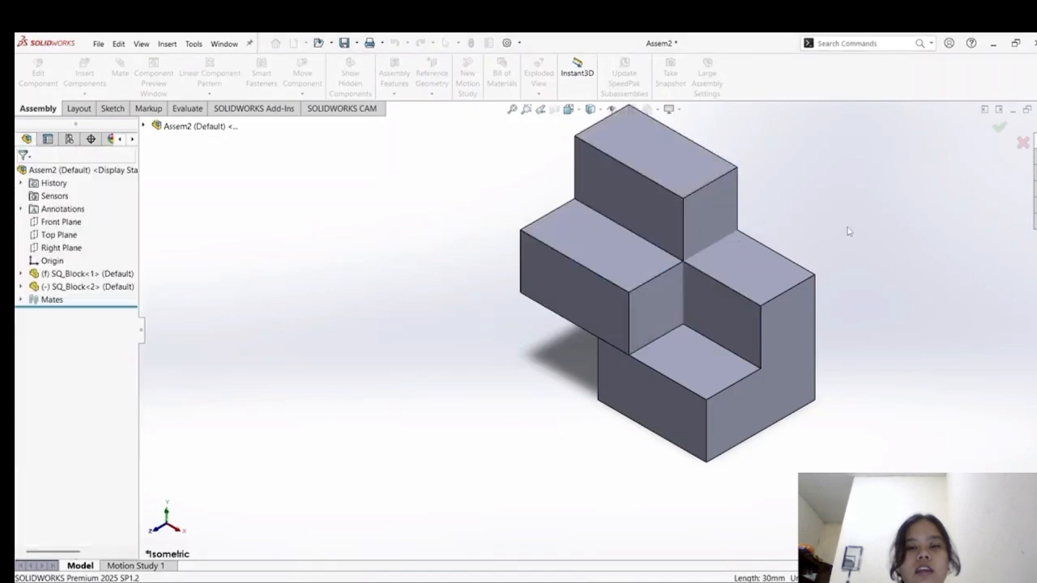
Rotate the copied block about the mated edge until it is turned over above the fixed block's lower step.
left_click(665, 166)
right_click_drag(608, 225, 613, 333)
left_click(442, 264)
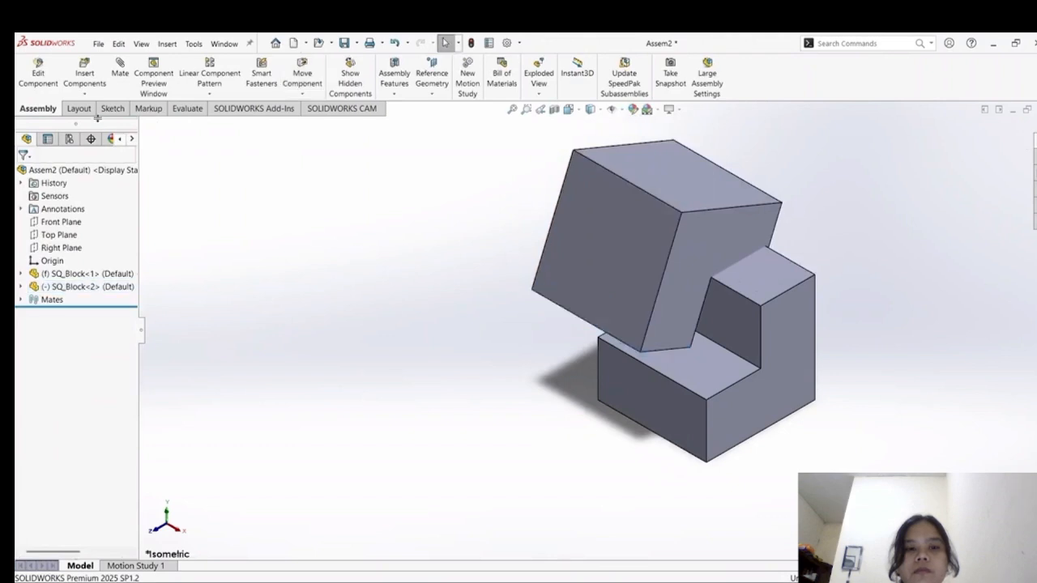
Add a coincident mate between the turned block's narrow downward-facing face and the fixed block's lower step face.
left_click(124, 81)
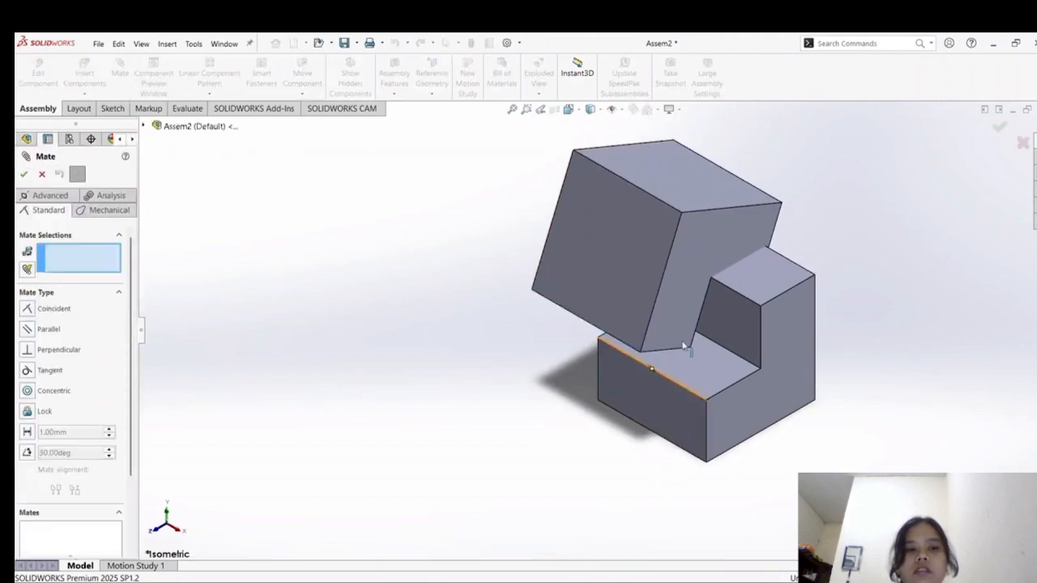
middle_click_drag(684, 347, 697, 275)
left_click(694, 280)
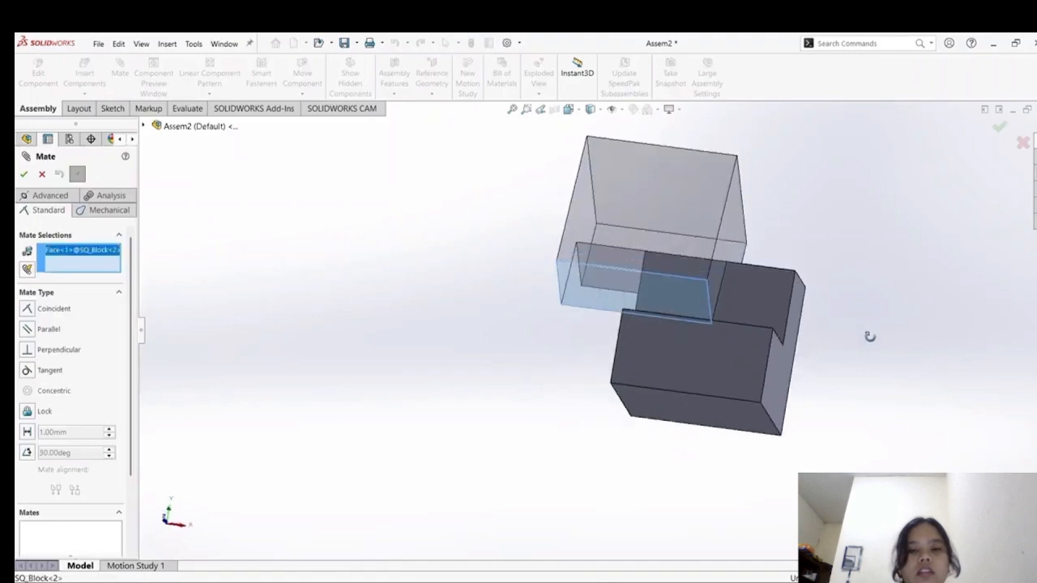
middle_click_drag(869, 337, 724, 378)
left_click(729, 374)
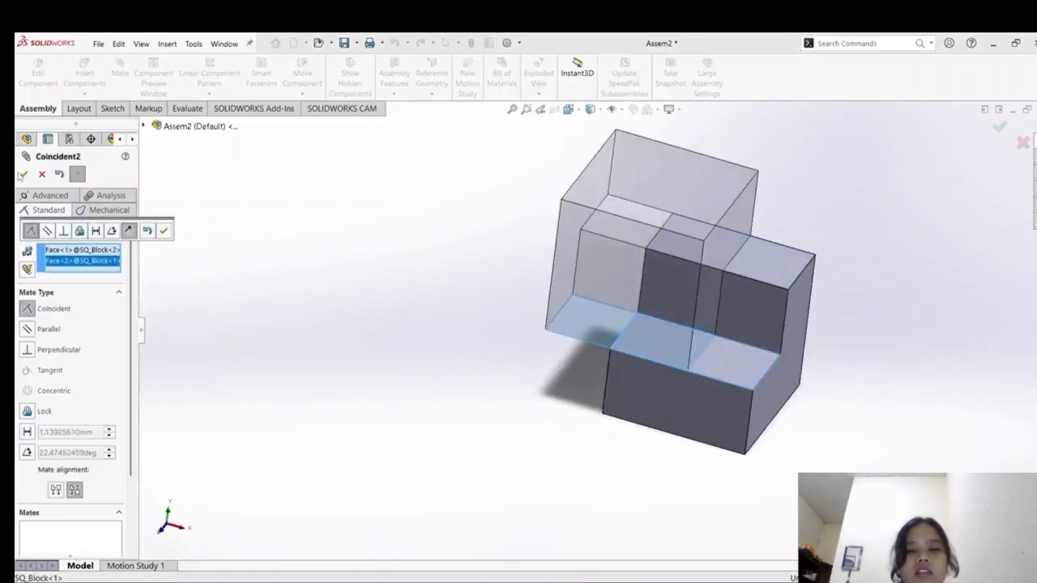
left_click(23, 174)
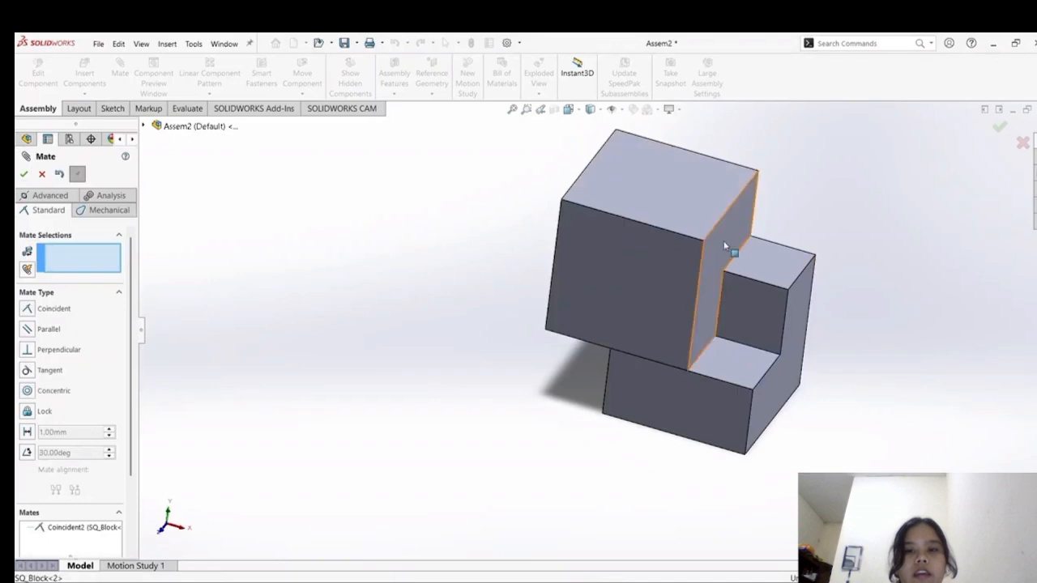
Align the two blocks' stepped side faces with a coincident mate and show the closed assembly in isometric view.
left_click(707, 275)
left_click(779, 399)
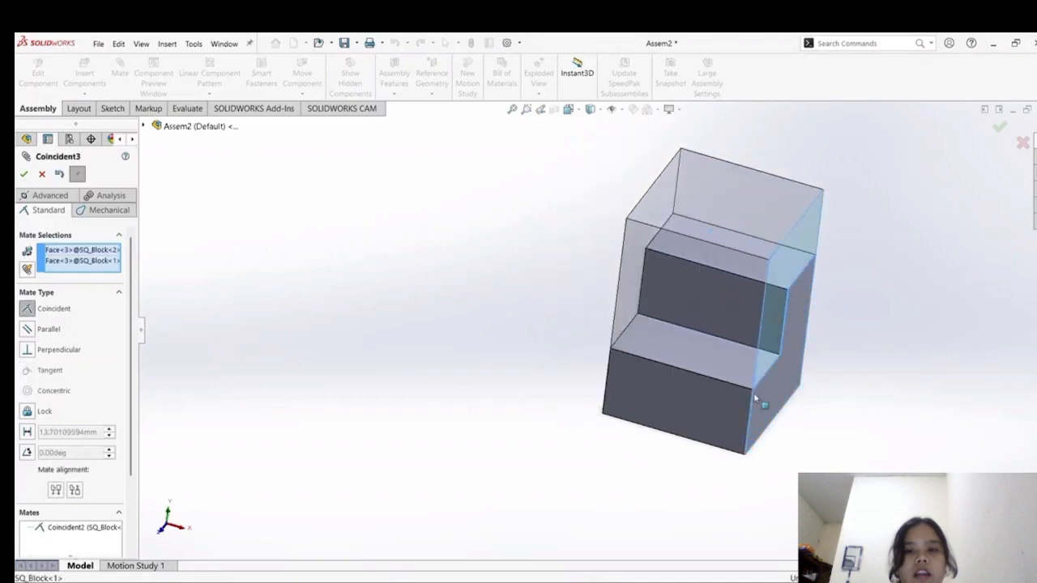
left_click(23, 174)
left_click(24, 174)
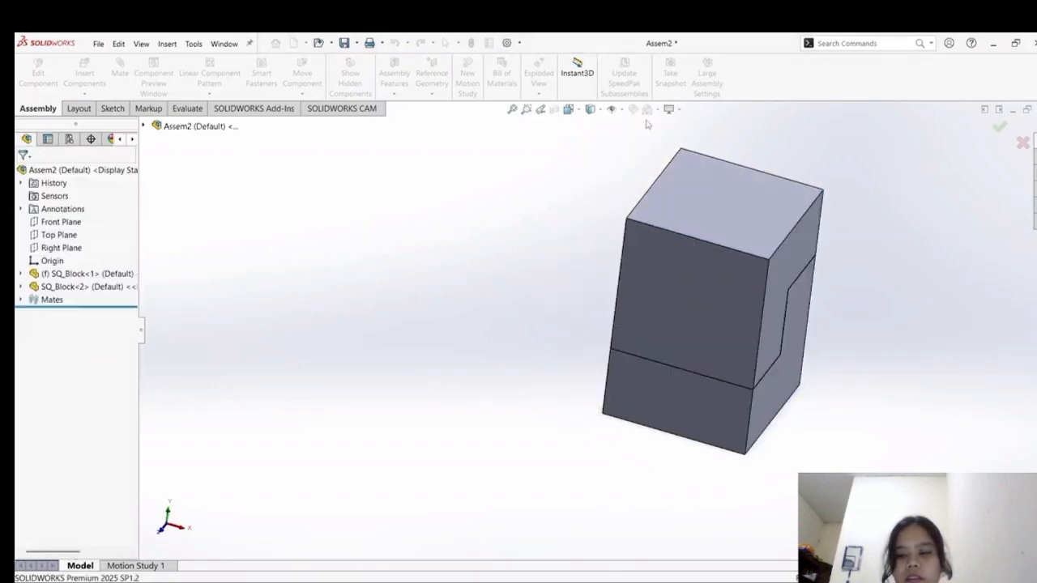
left_click(570, 108)
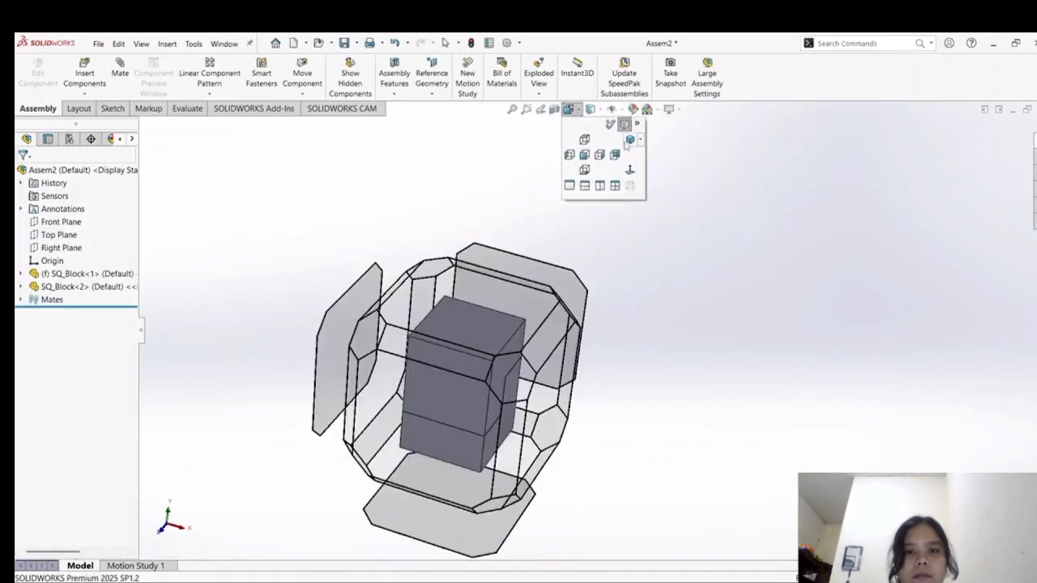
left_click(629, 141)
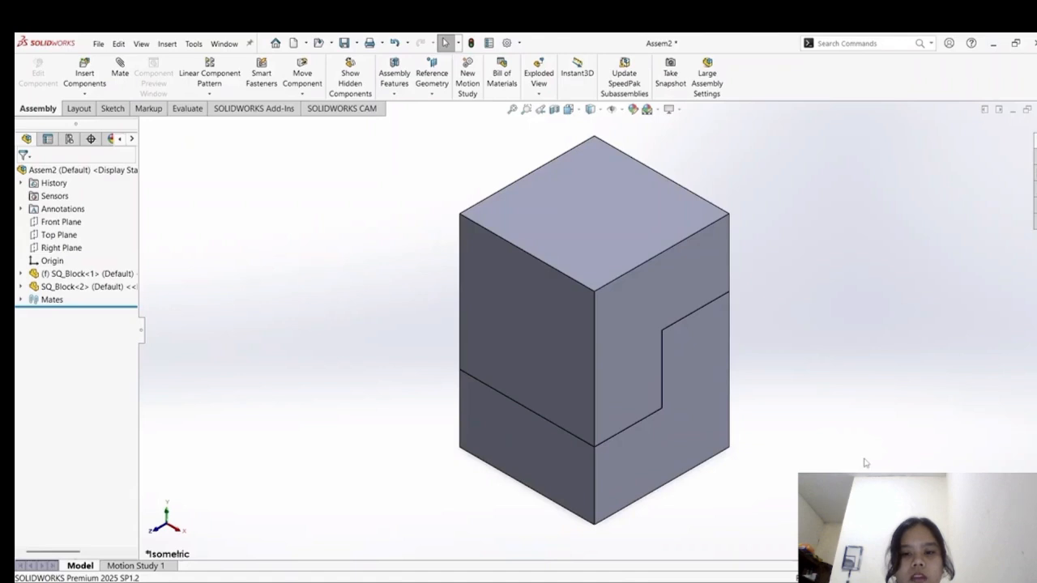
Create a new assembly and insert Triple Spacer.SLDPRT from the 66.Assemblies_EX+2 EX 2 folder at the origin.
left_click(98, 44)
left_click(116, 63)
left_click(454, 455)
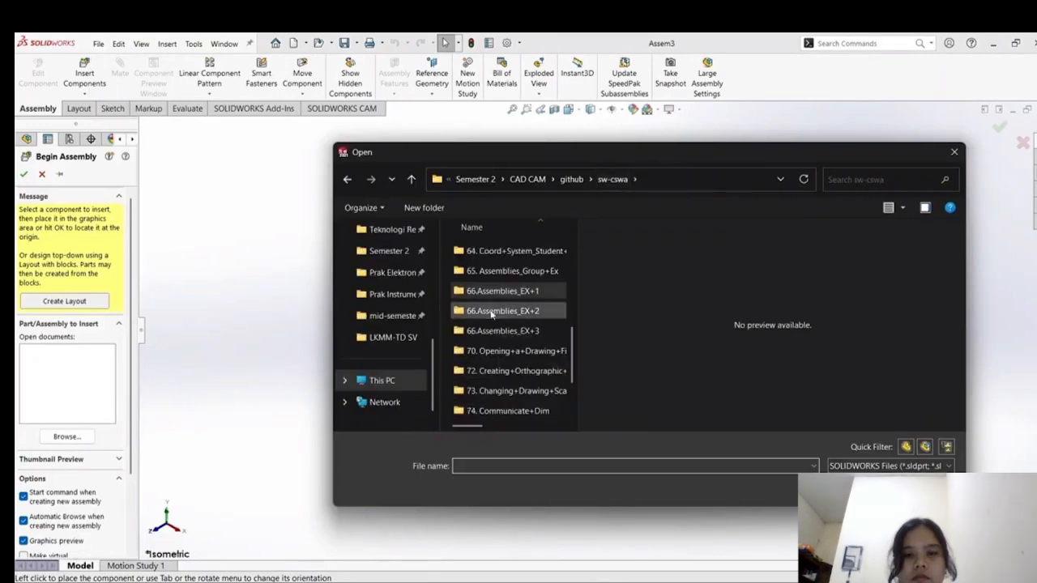
double_click(491, 314)
double_click(515, 251)
double_click(504, 289)
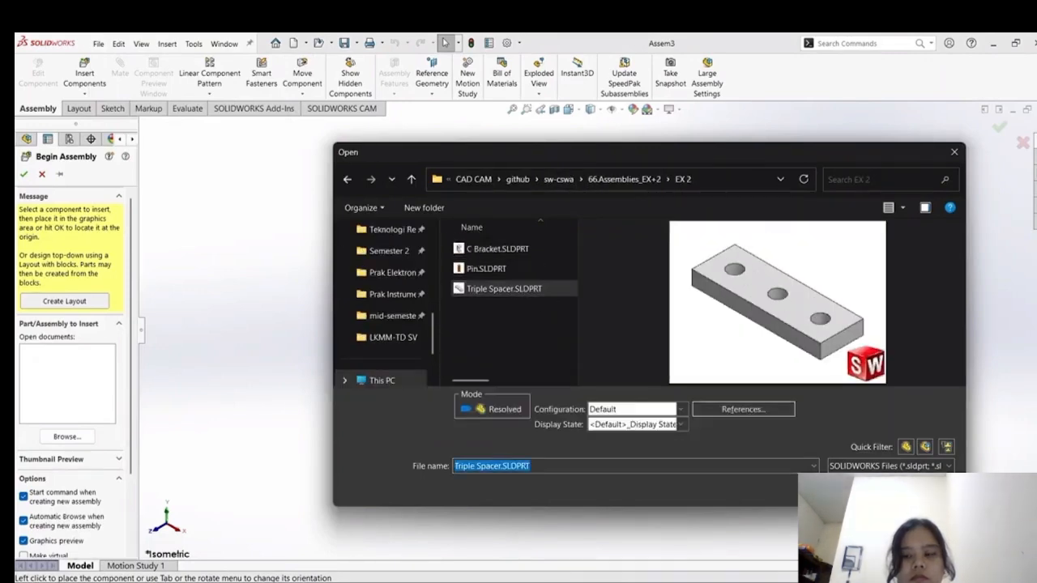
left_click(24, 174)
Insert C Bracket.SLDPRT and Pin.SLDPRT together and place them beside the Triple Spacer.
left_click(82, 81)
left_click(504, 248)
left_click(494, 269, "ctrl")
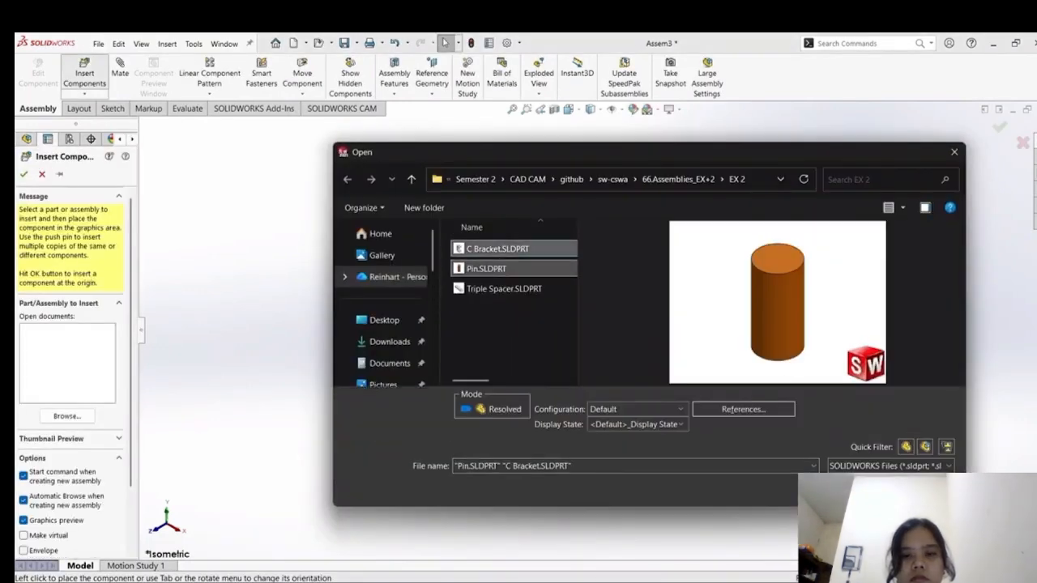
left_click(875, 501)
left_click(231, 284)
left_click(465, 419)
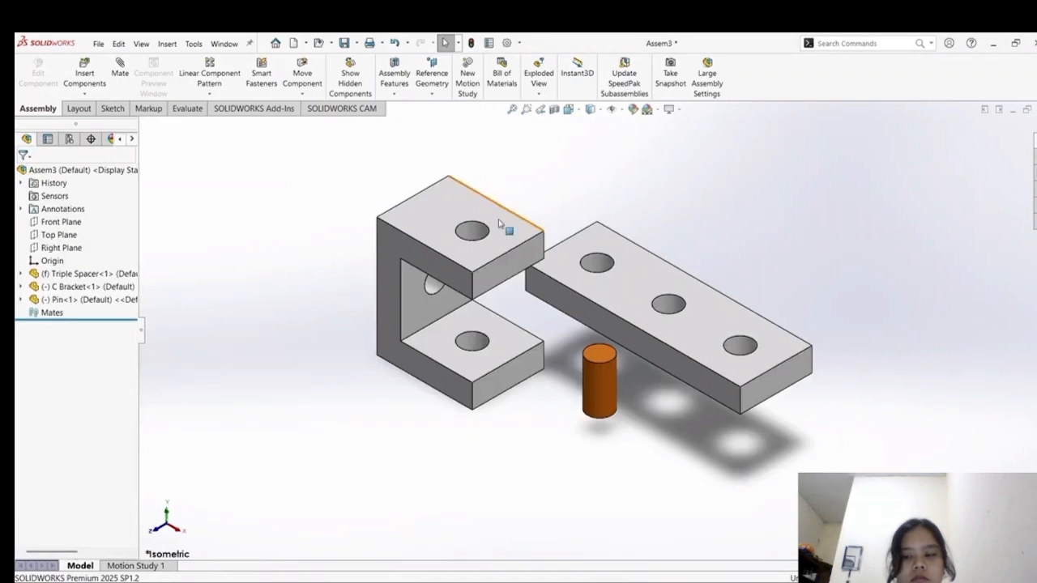
Move the C Bracket away from the Triple Spacer and fit all three parts in view.
left_click(436, 251)
left_click_drag(436, 251, 427, 230)
left_click(729, 224)
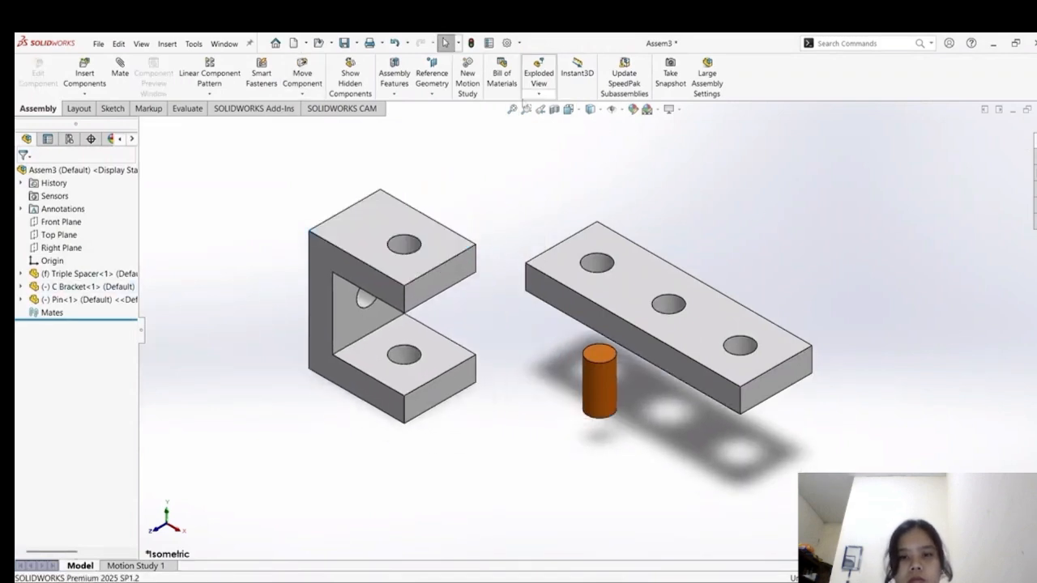
left_click(511, 110)
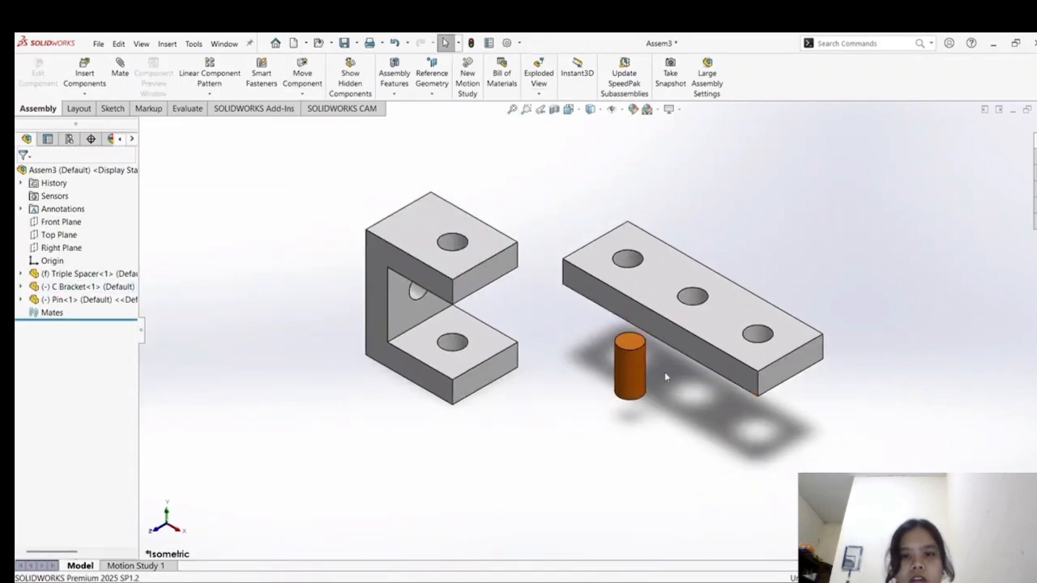
Switch to the browser to examine the parts list and layout in the EX 2 _ Assembly drawing, and return to the assembly.
key("alt+Tab")
left_click(679, 41)
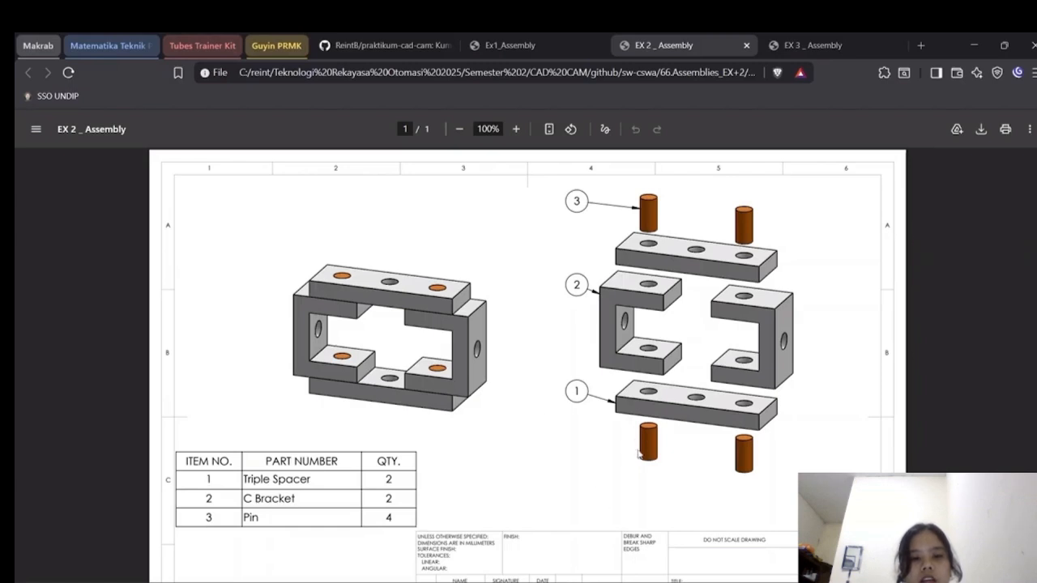
key("alt+Tab")
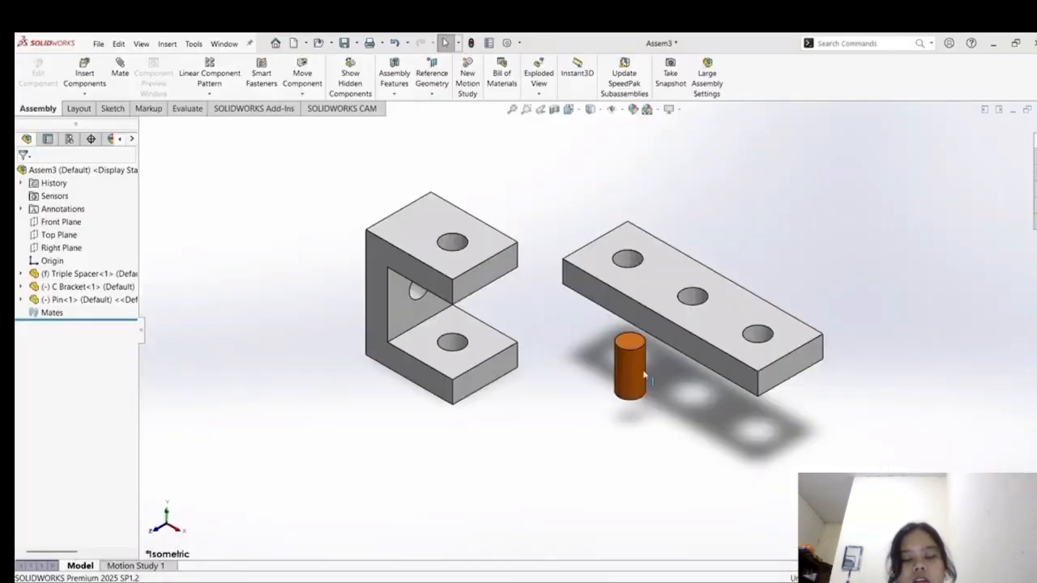
Duplicate the Triple Spacer and C Bracket once each and the Pin three times, spread out for two spacers, two brackets and four pins.
left_click_drag(745, 309, 870, 243, "ctrl")
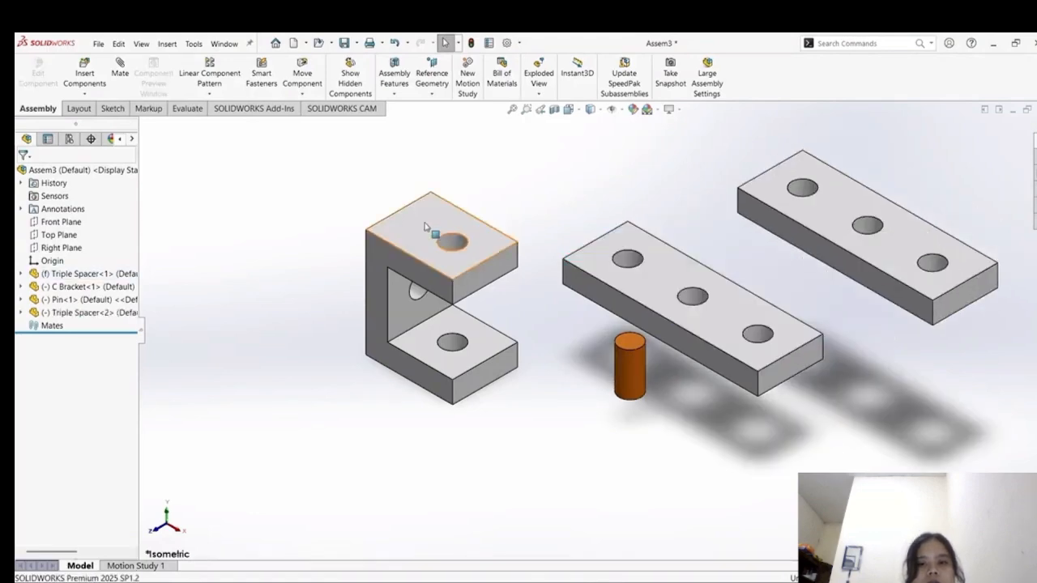
left_click_drag(426, 225, 251, 243, "ctrl")
key("alt+Tab")
key("alt+Tab")
left_click_drag(632, 379, 460, 444, "ctrl")
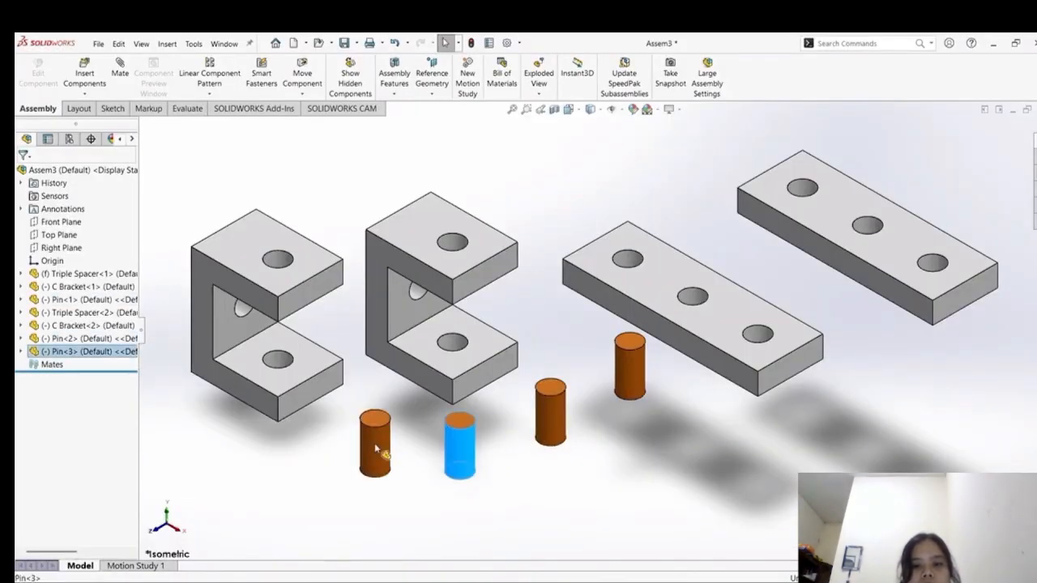
left_click(512, 109)
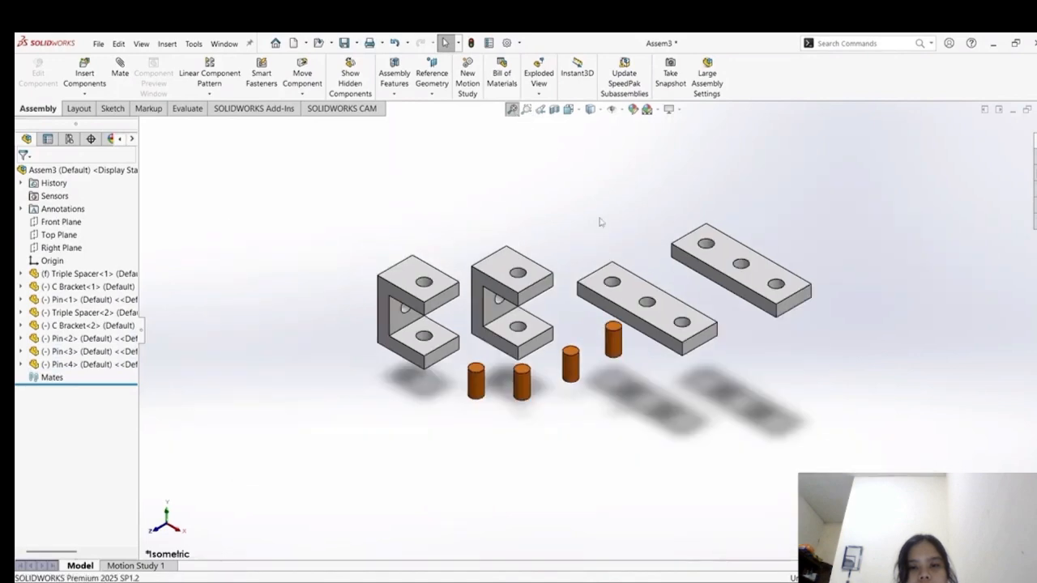
Check the EX 2 drawing and mate two pins into the outer holes of the fixed Triple Spacer with concentric and coincident mates.
left_click(667, 311)
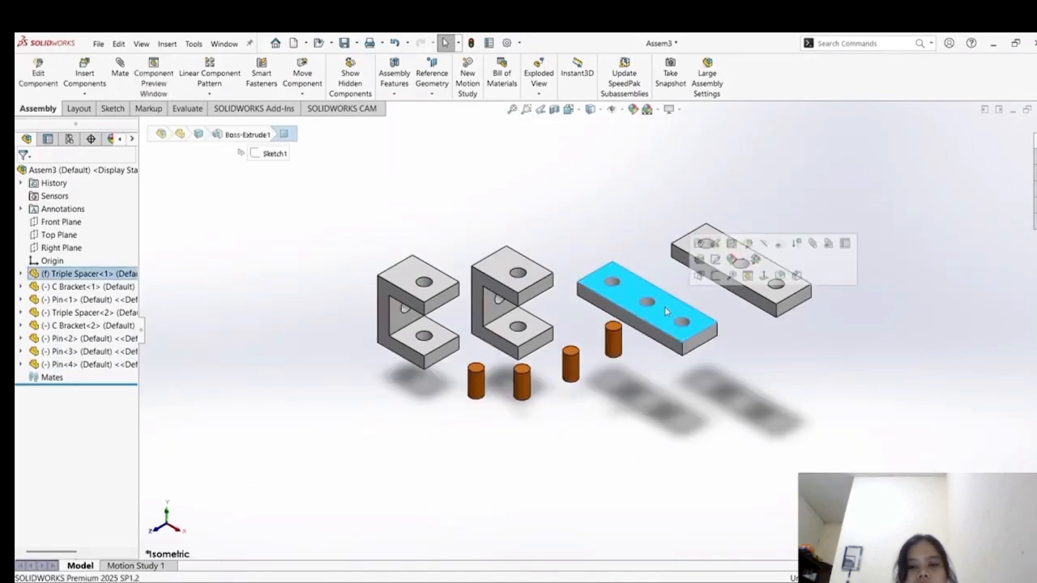
left_click(775, 371)
key("alt+Tab")
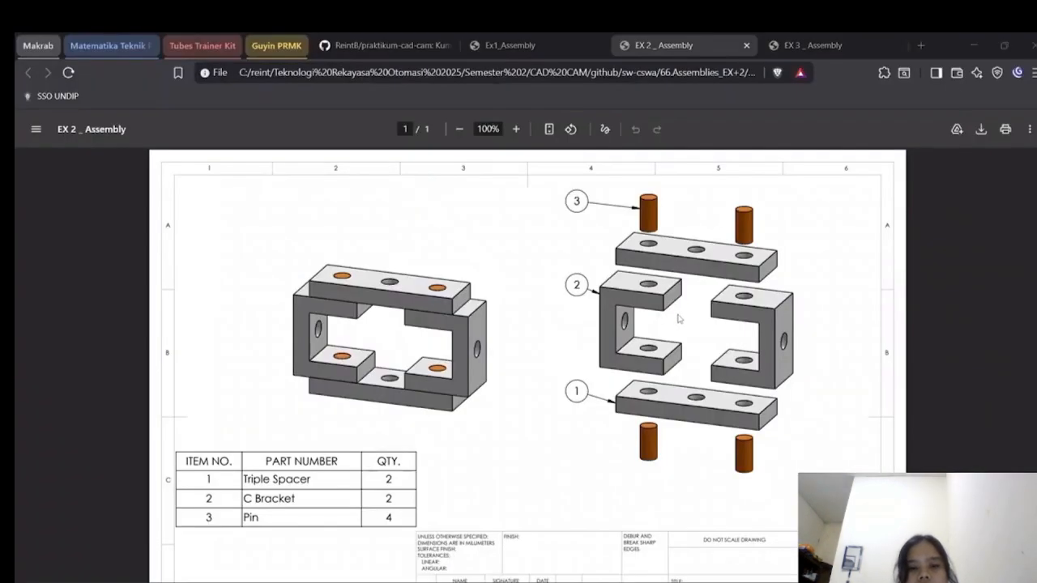
key("alt+Tab")
scroll(623, 369, "down", 3)
scroll(624, 364, "up", 3)
scroll(585, 400, "down", 3)
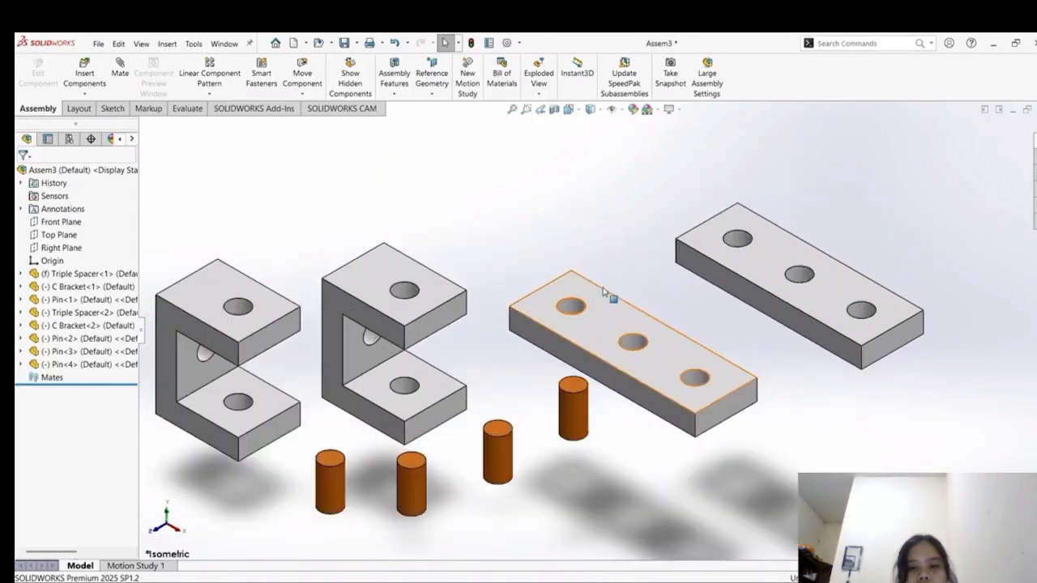
left_click(118, 81)
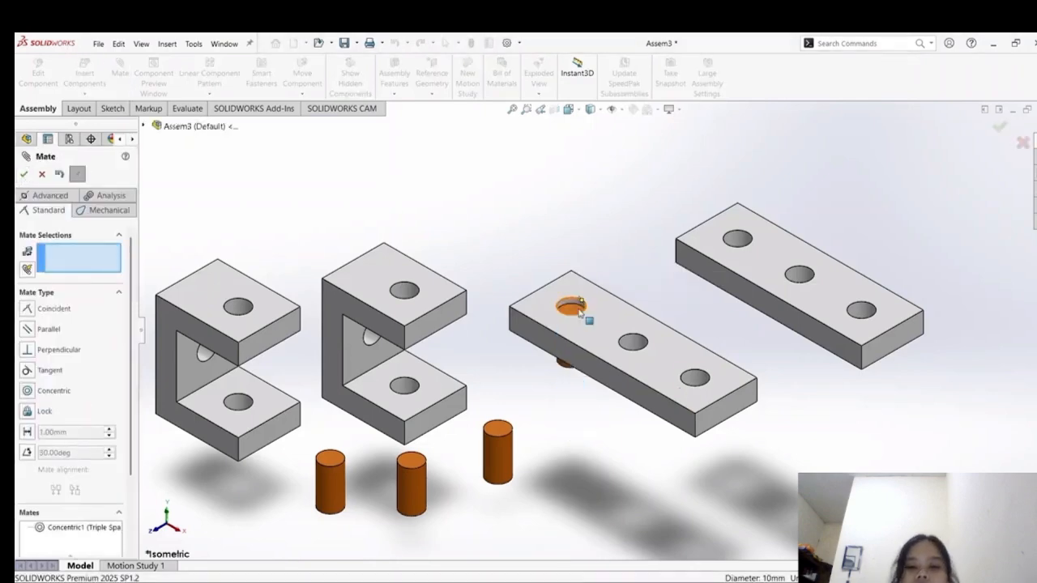
middle_click_drag(590, 319, 504, 461)
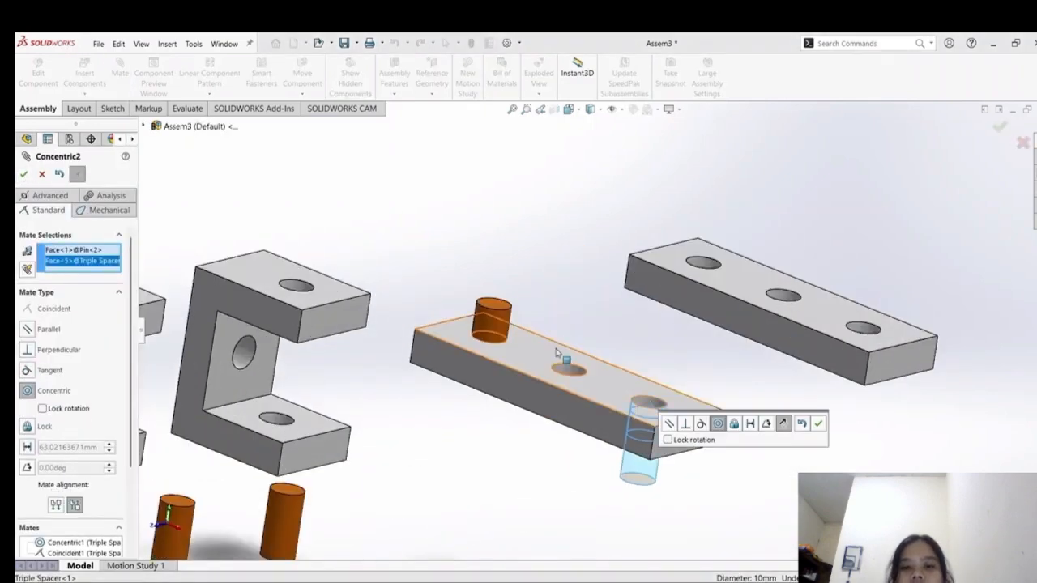
left_click(818, 421)
mouse_move(818, 422)
middle_mouse_down()
mouse_move(741, 472)
mouse_move(672, 486)
middle_mouse_up()
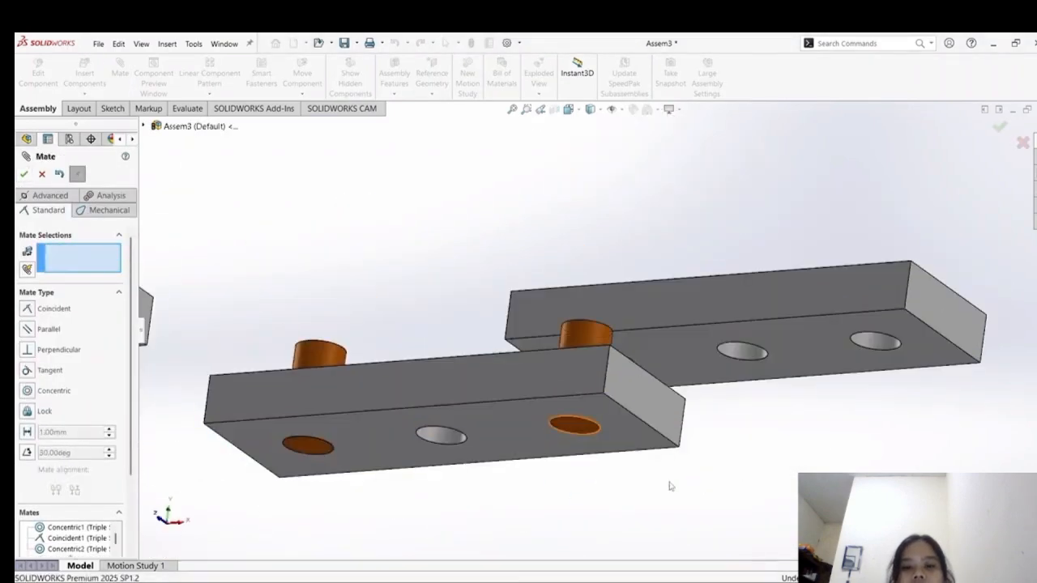
Mate both C Brackets over the pins and flush on the fixed Triple Spacer, with their open sides facing each other.
key("alt+Tab")
key("alt+Tab")
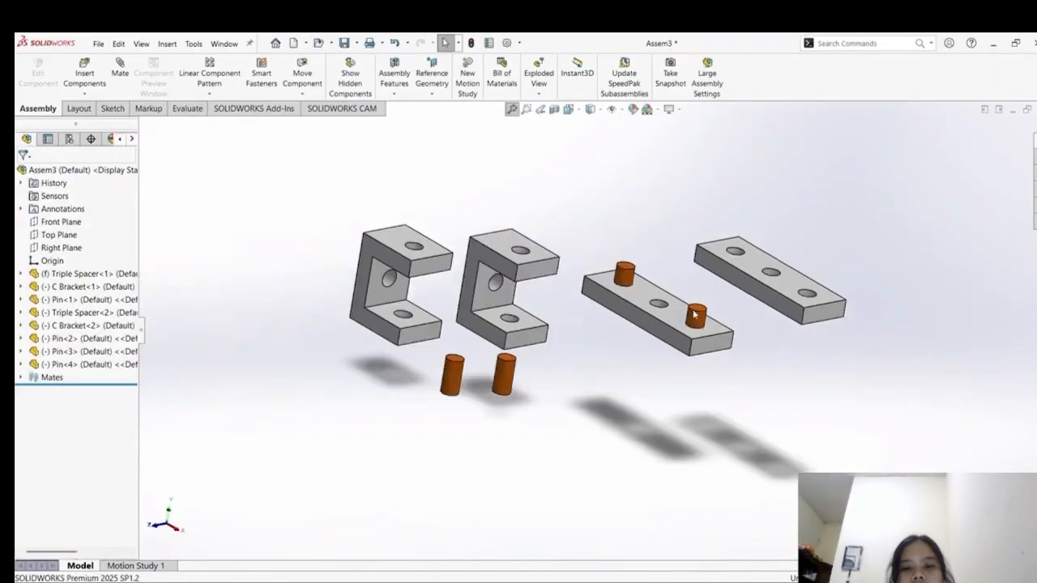
left_click(568, 108)
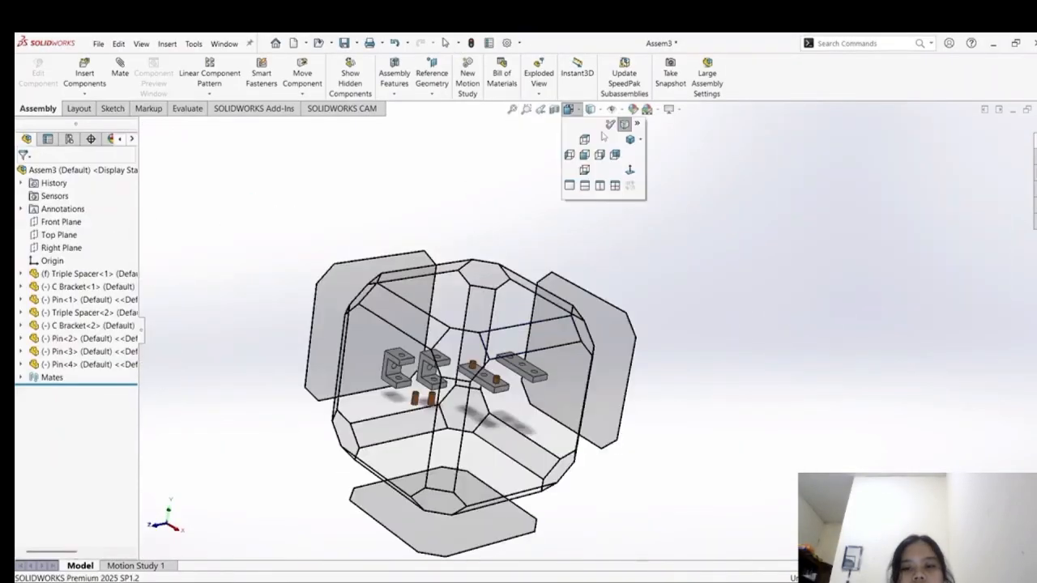
left_click(577, 118)
left_click(120, 76)
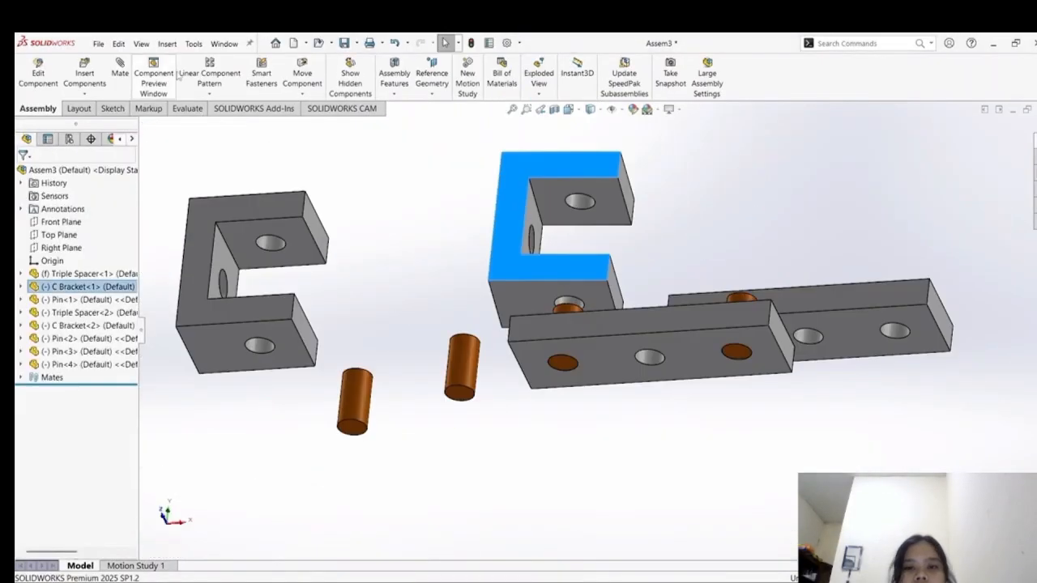
left_click(517, 301)
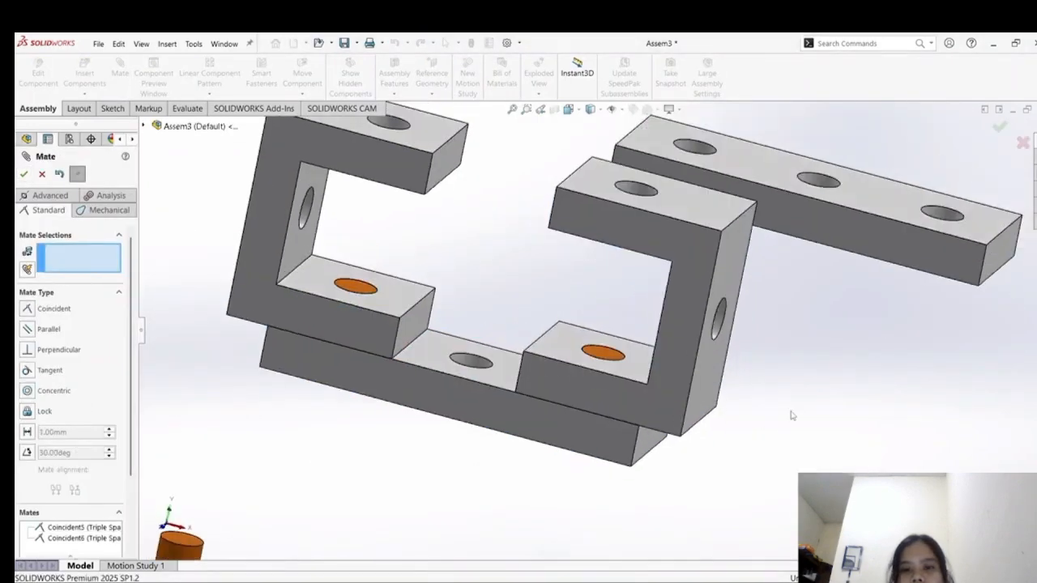
Try to mate the third pin concentric with the upper hole of the first C Bracket and slide it into that hole.
scroll(778, 409, "down", 2)
scroll(533, 148, "down", 2)
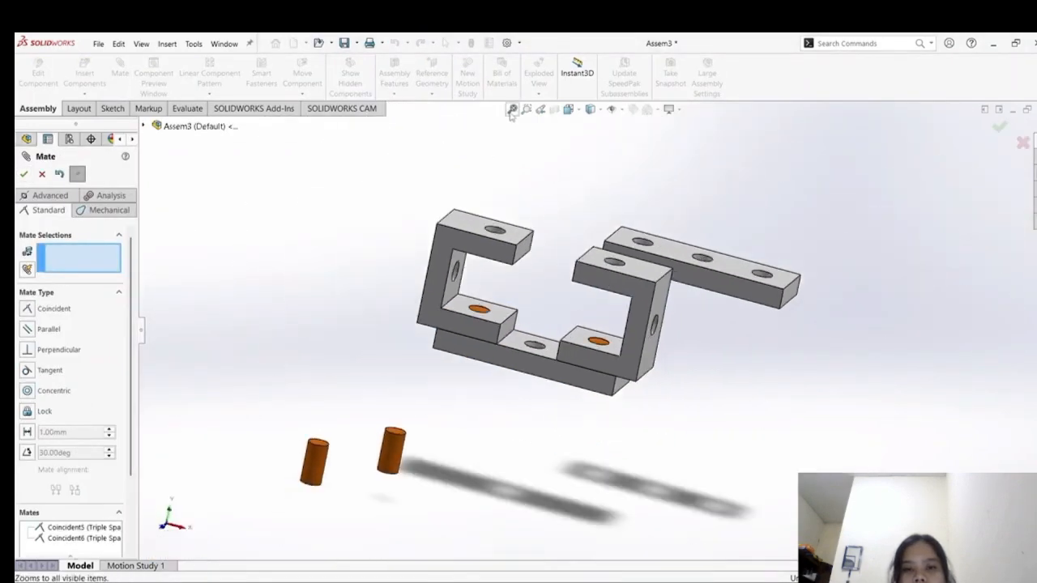
left_click(512, 113)
scroll(628, 246, "up", 1)
mouse_move(605, 248)
middle_mouse_down()
mouse_move(590, 261)
mouse_move(601, 266)
middle_mouse_up()
scroll(601, 266, "down", 2)
left_click_drag(401, 474, 405, 300)
middle_click_drag(515, 450, 544, 375)
left_click(407, 306)
left_click(509, 244)
left_click(459, 243)
left_click_drag(503, 314, 508, 283)
scroll(467, 259, "down", 5)
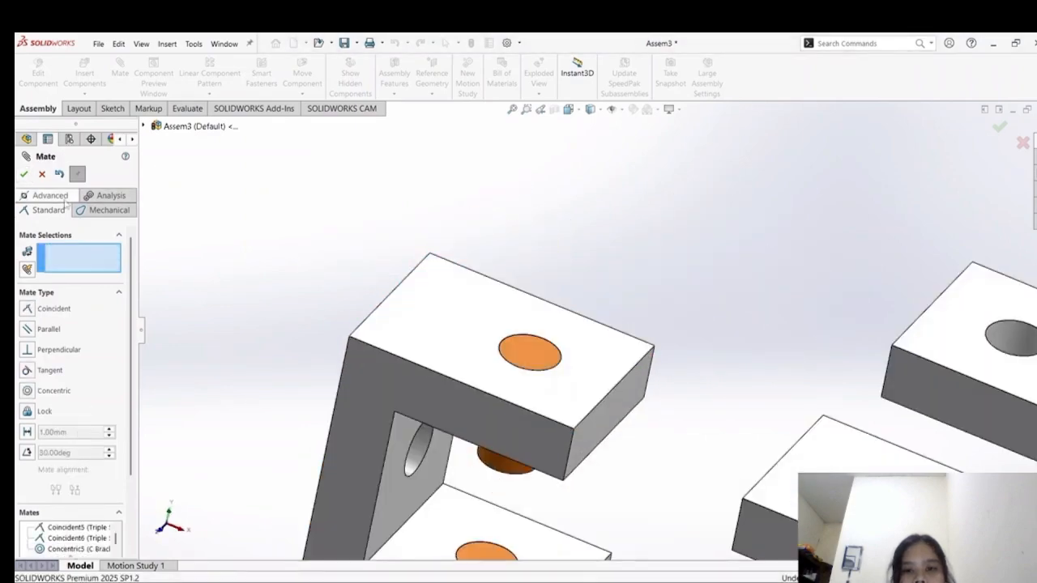
Try to mate the fourth pin concentric with the upper hole of the second C Bracket.
scroll(518, 324, "up", 5)
left_click(316, 486)
left_click(631, 301)
scroll(630, 302, "down", 8)
left_click(556, 351)
left_click(725, 364)
scroll(543, 329, "up", 7)
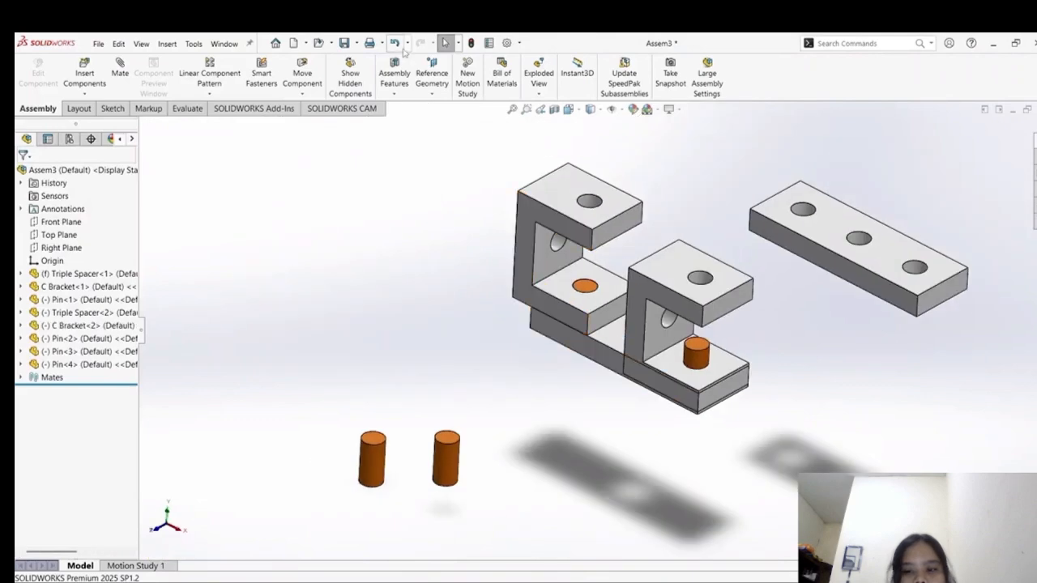
Mate the second C Bracket flush on the fixed Triple Spacer again, with its open side facing the first bracket.
middle_click_drag(599, 341, 637, 350)
scroll(535, 324, "down", 5)
left_click(119, 69)
mouse_move(560, 397)
middle_mouse_down()
mouse_move(556, 317)
mouse_move(561, 389)
middle_mouse_up()
left_click(527, 217)
left_click(381, 203)
Mate the third pin concentric with the first C Bracket's upper hole and its lower end coincident with the upper arm's underside.
left_click(120, 69)
scroll(583, 324, "up", 7)
scroll(451, 306, "down", 4)
left_click(331, 430)
left_click(556, 190)
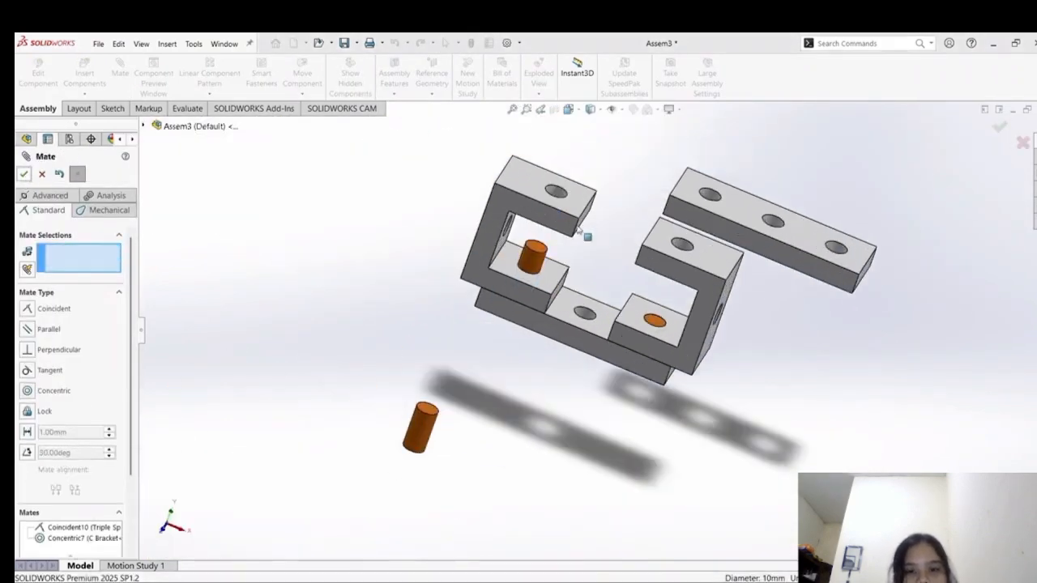
left_click_drag(535, 252, 563, 177)
middle_click_drag(588, 271, 584, 195)
left_click(496, 245)
left_click(551, 245)
Mate the fourth pin concentric with the second C Bracket's upper hole and its lower end coincident with the upper arm's underside.
left_click(317, 487)
left_click(665, 336)
scroll(683, 324, "up", 4)
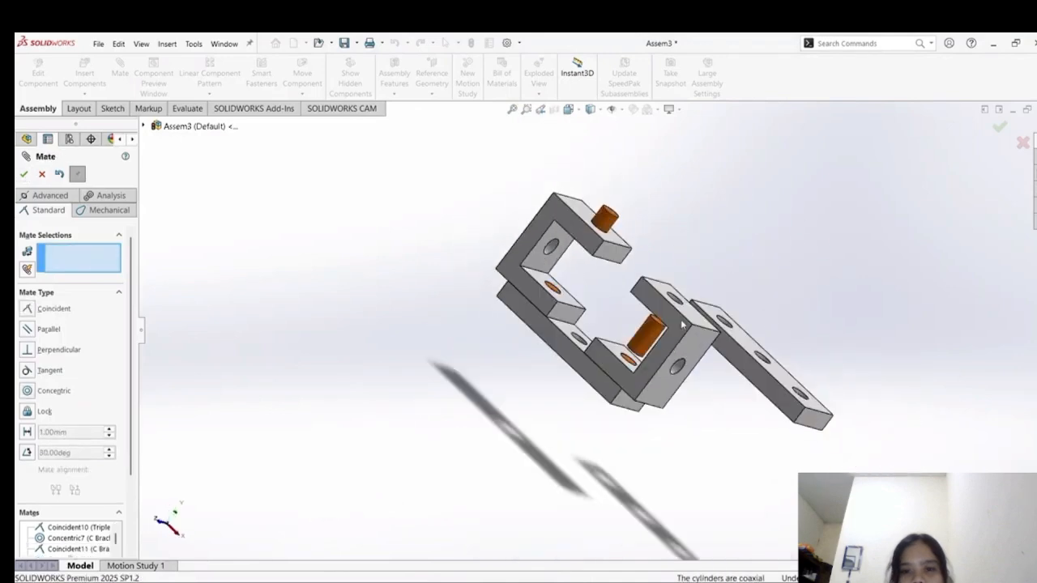
scroll(648, 332, "down", 5)
middle_click_drag(684, 324, 567, 243)
left_click(544, 394)
left_click(25, 175)
Bring the second Triple Spacer over the brackets and mate its first outer hole concentric with the pin in the first C Bracket.
left_click(569, 108)
left_click(544, 316)
left_click_drag(681, 279, 607, 228)
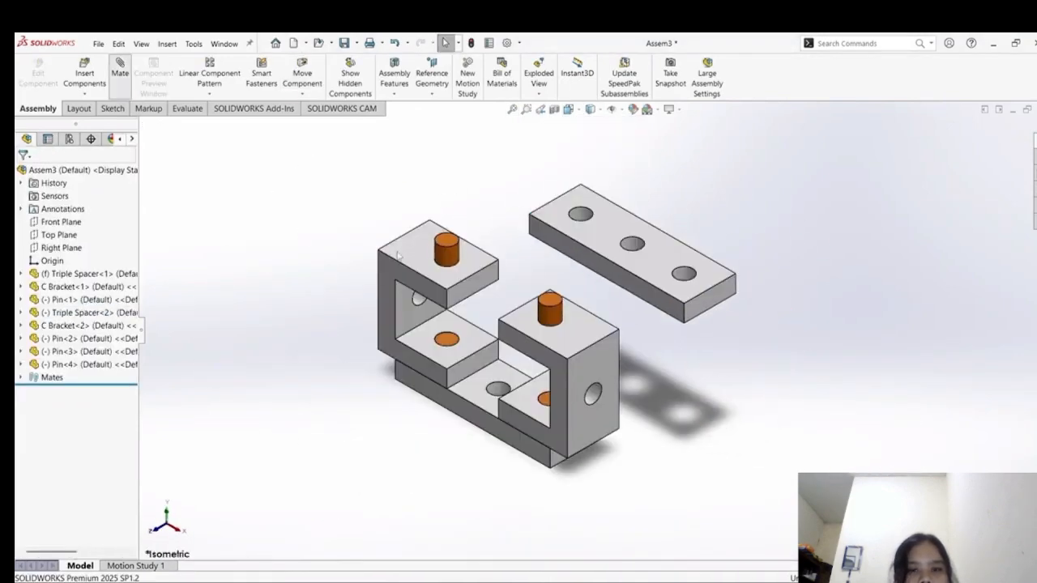
left_click(120, 69)
left_click(583, 213)
left_click(446, 254)
left_click(491, 232)
scroll(504, 321, "down", 2)
left_click(25, 174)
left_click_drag(528, 273, 528, 285)
Align the upper Triple Spacer's other outer hole with the second bracket's pin and mate the spacer's underside flush on the C Brackets.
left_click(120, 69)
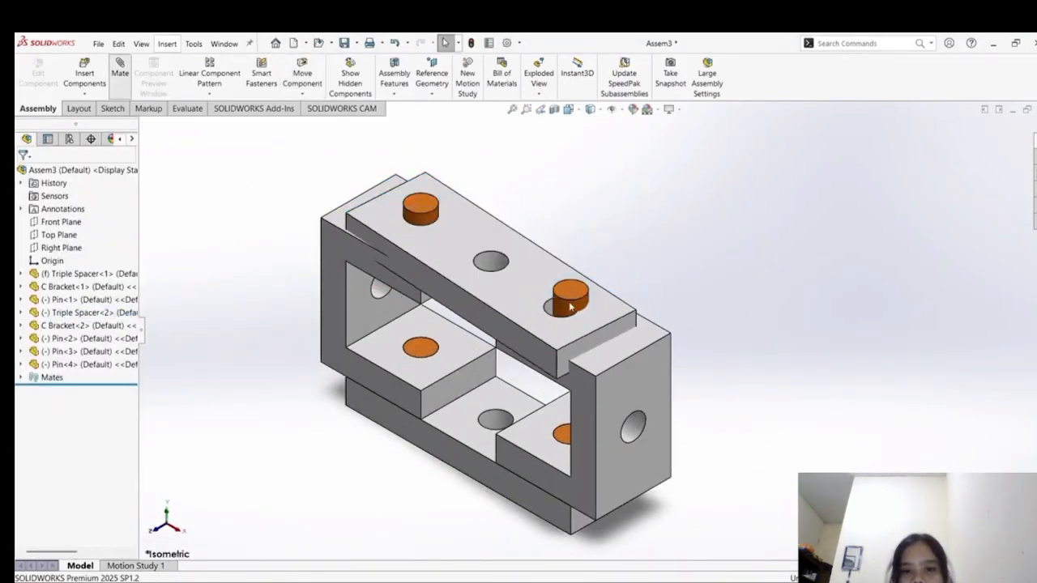
scroll(551, 278, "down", 2)
left_click(582, 314)
left_click(555, 317)
middle_click_drag(556, 280, 487, 179)
left_click(398, 201)
middle_click_drag(405, 203, 437, 324)
left_click(702, 300)
left_click(26, 175)
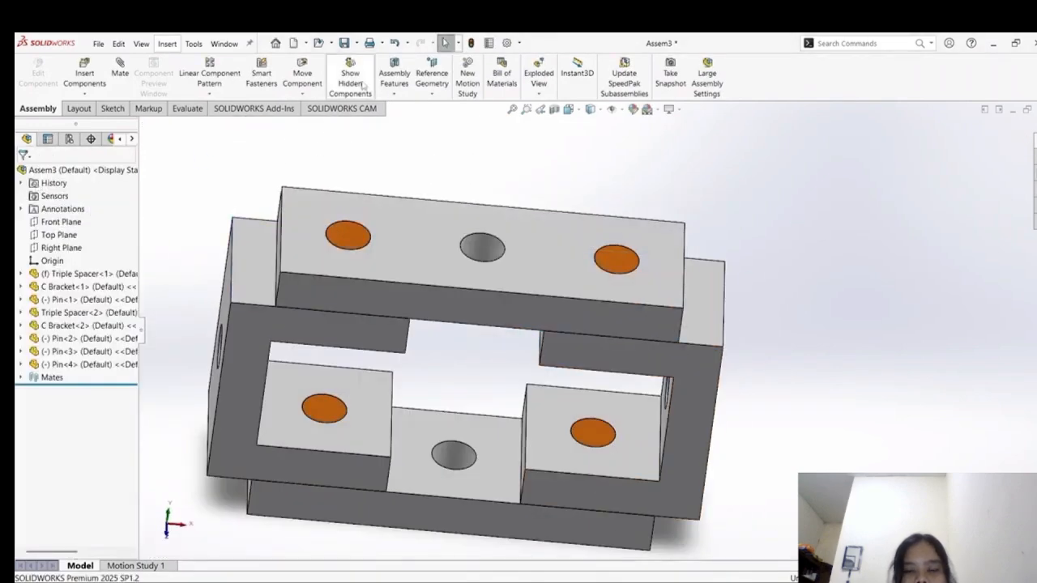
Try to add a coincident mate between the first lower pin's end face and the inner face of the first C Bracket's lower arm.
left_click(539, 111)
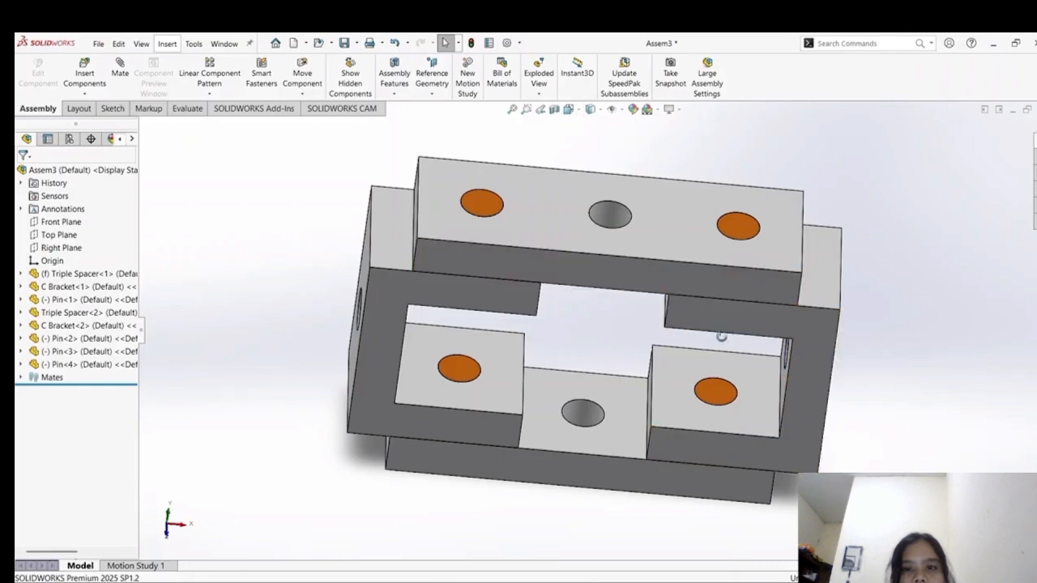
middle_click_drag(722, 336, 719, 324)
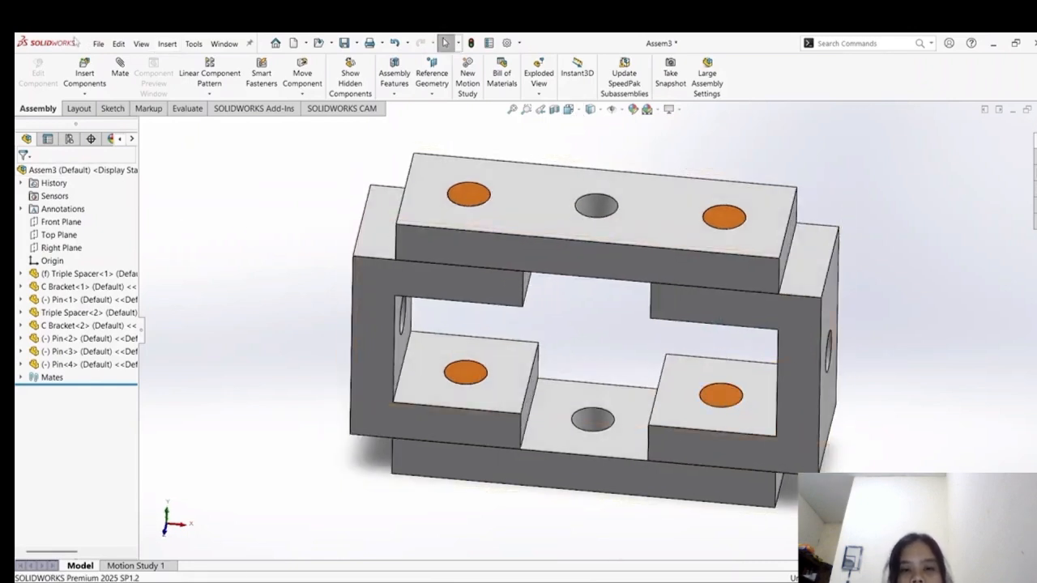
left_click(121, 82)
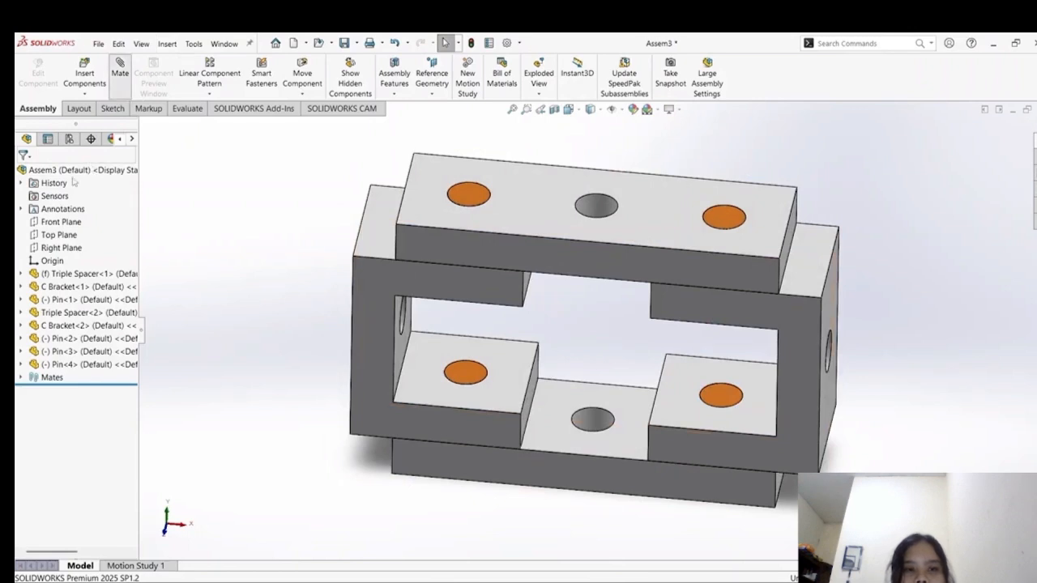
left_click(479, 375)
left_click(492, 373)
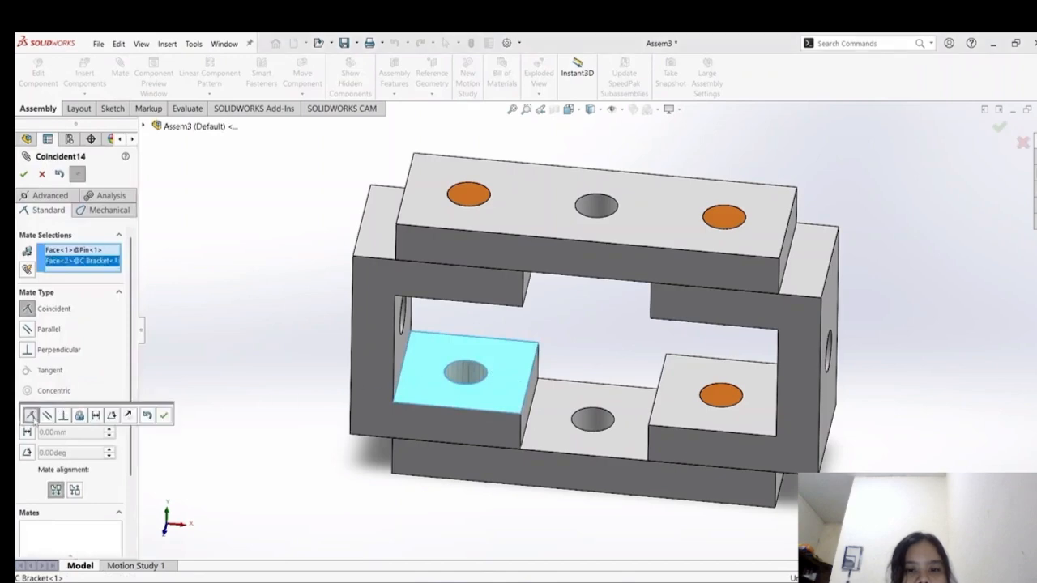
left_click(164, 417)
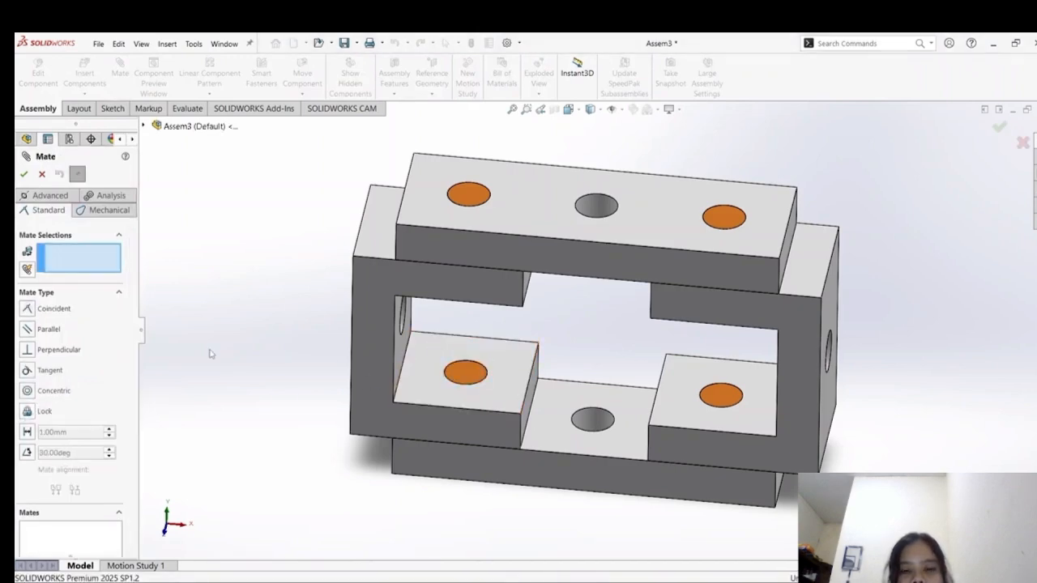
Add Lock mates fixing the two lower pins to the first and second C Brackets respectively.
left_click(462, 371)
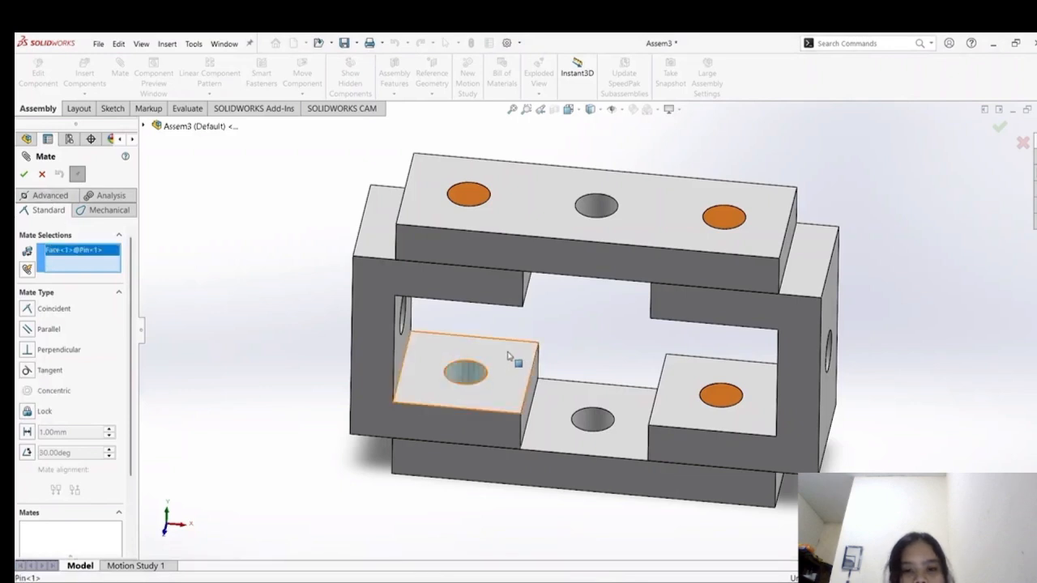
left_click(509, 353)
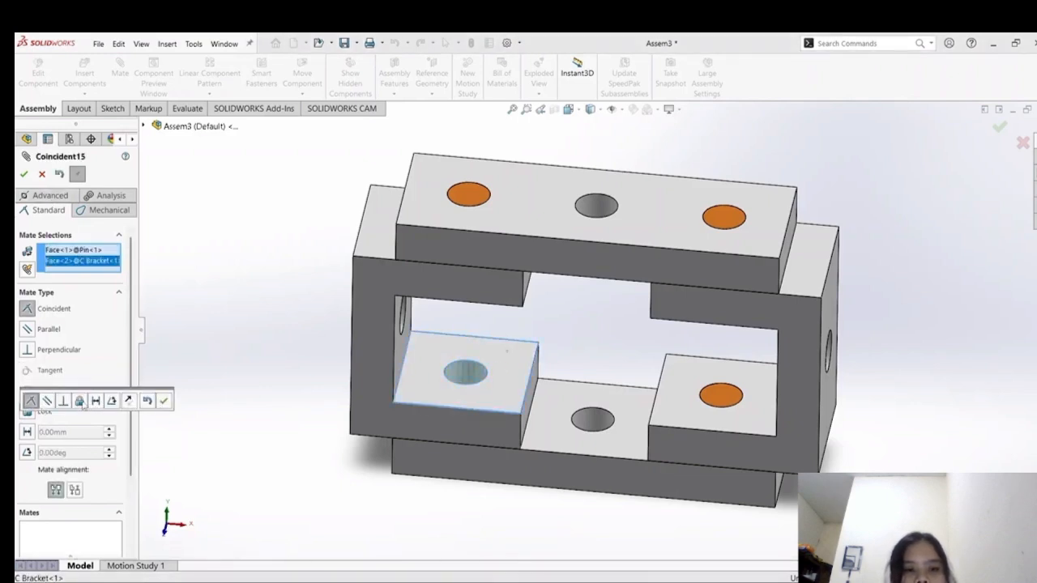
left_click(79, 400)
left_click(63, 401)
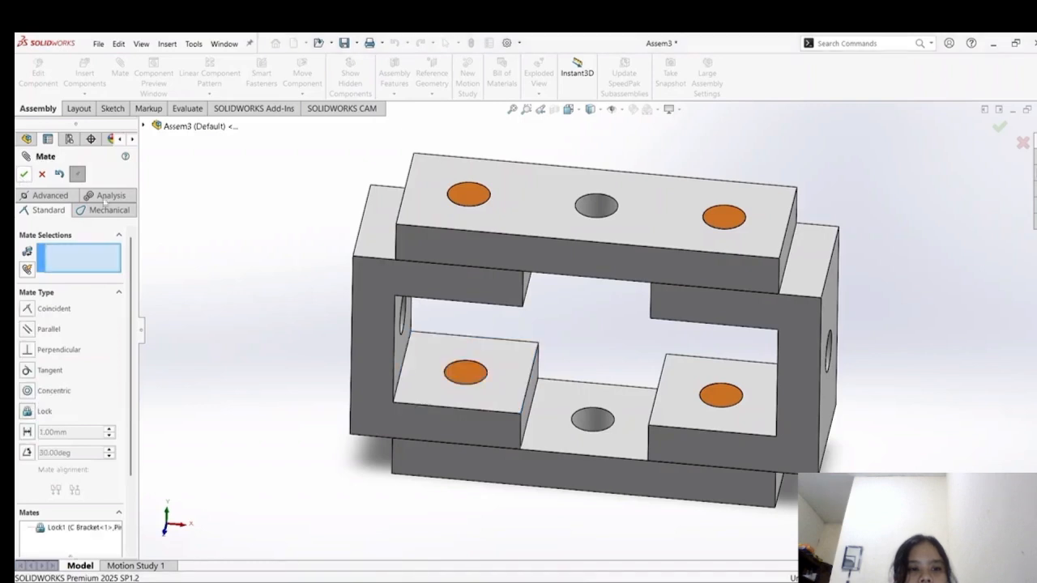
left_click(739, 396)
left_click(753, 379)
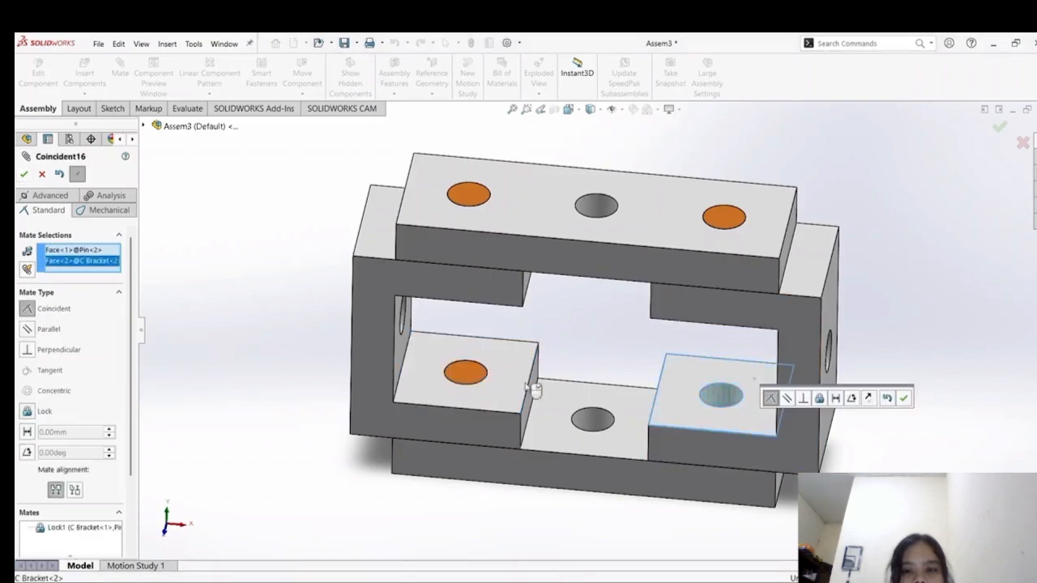
left_click(29, 415)
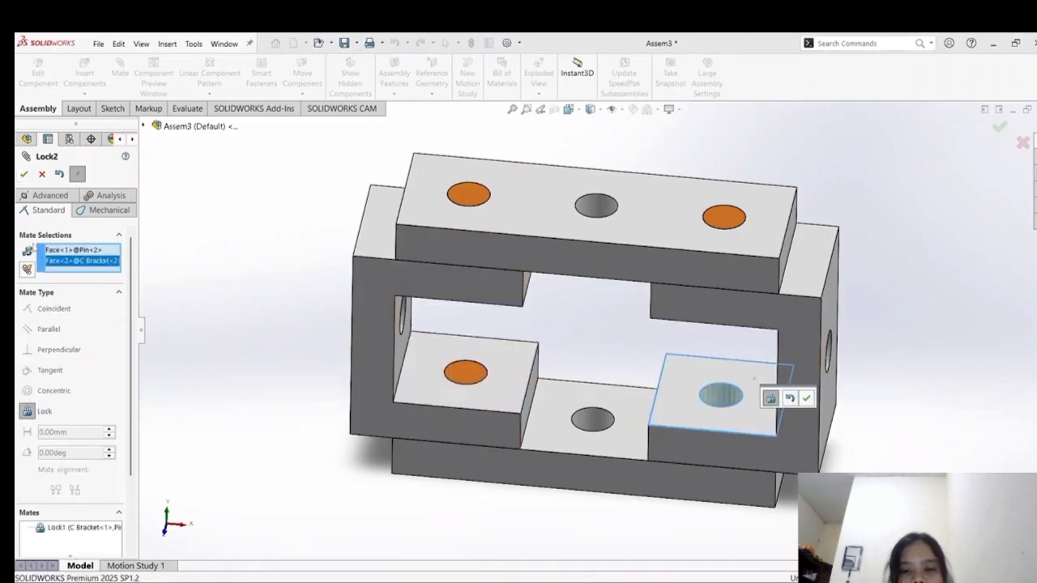
left_click(24, 174)
Add a Lock mate between the upper pin over the first C Bracket and the upper Triple Spacer.
left_click(475, 202)
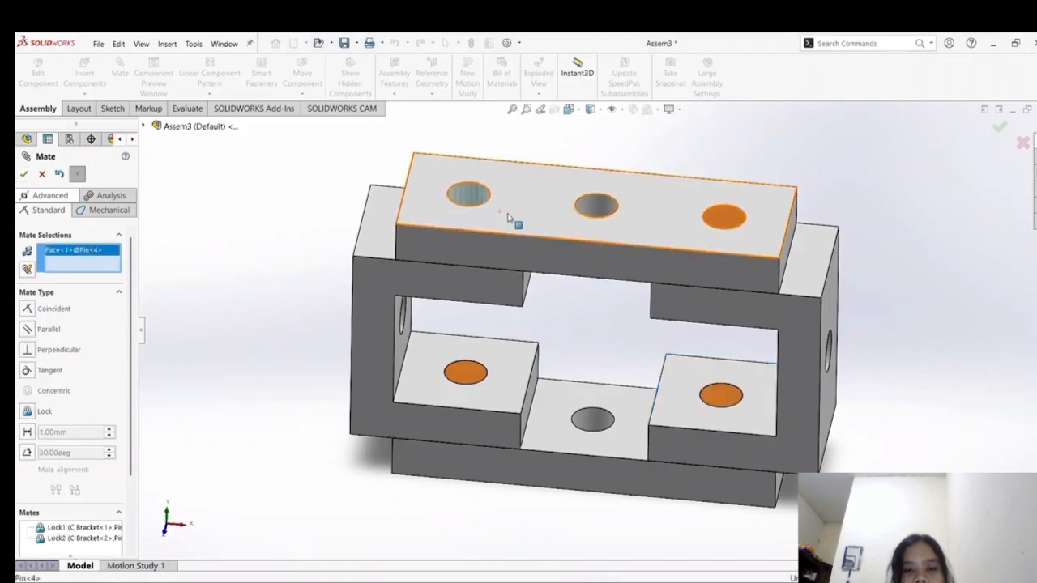
left_click(511, 219)
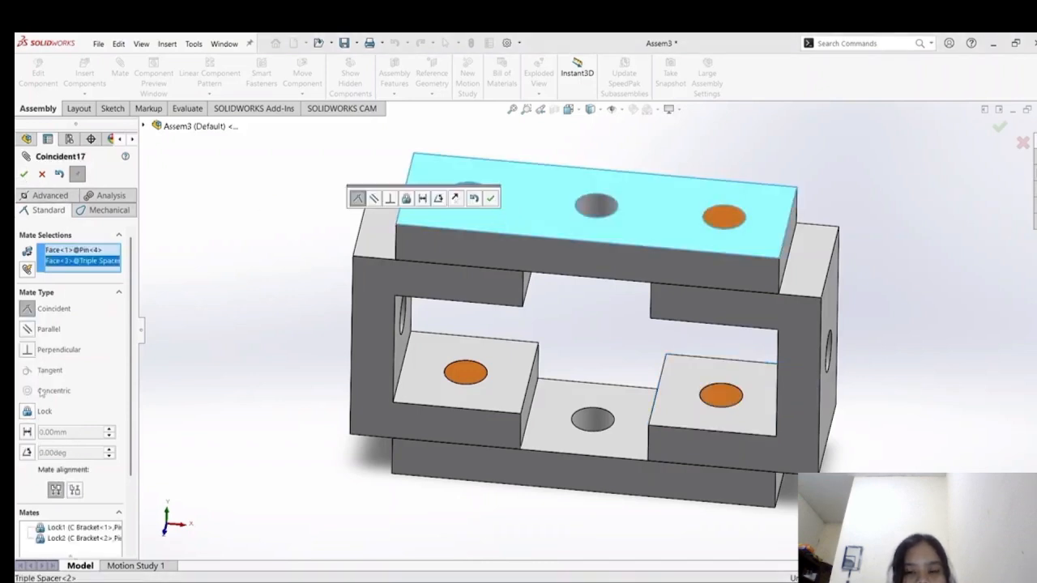
left_click(30, 411)
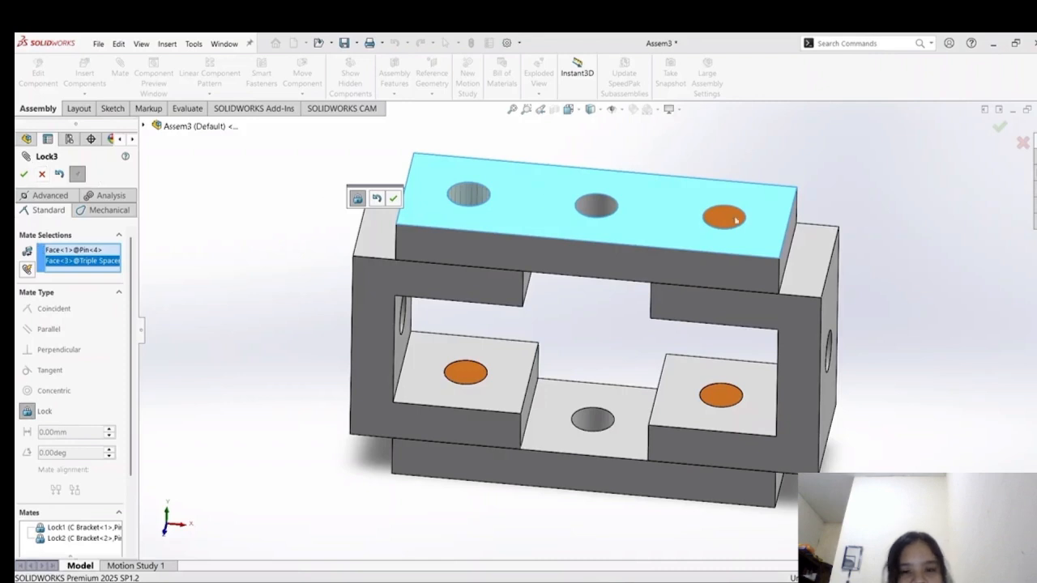
left_click(24, 175)
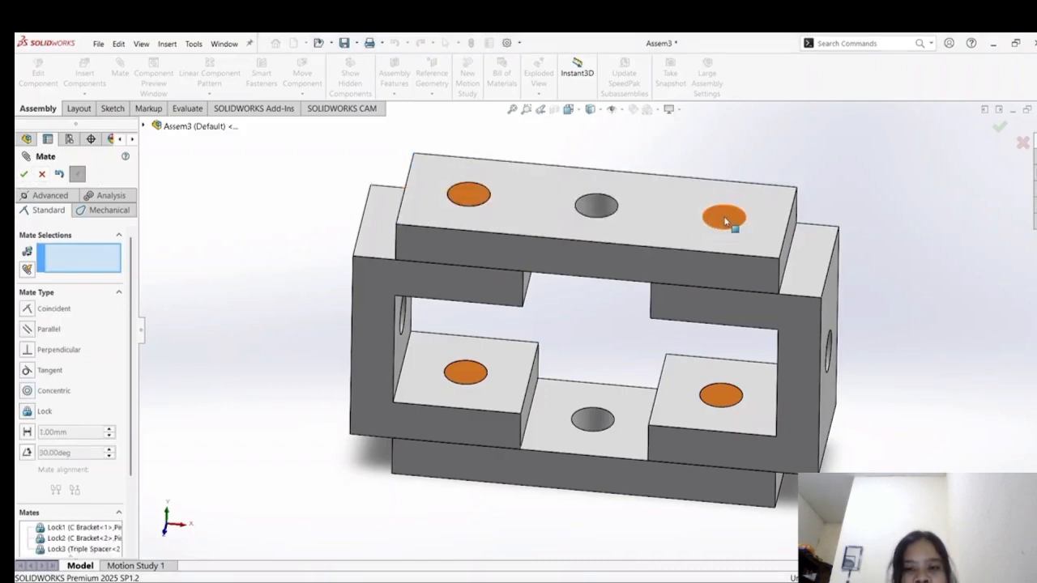
Add a coincident mate between the end face of the pin over the second C Bracket and the upper Triple Spacer's top face.
left_click(725, 217)
left_click(654, 237)
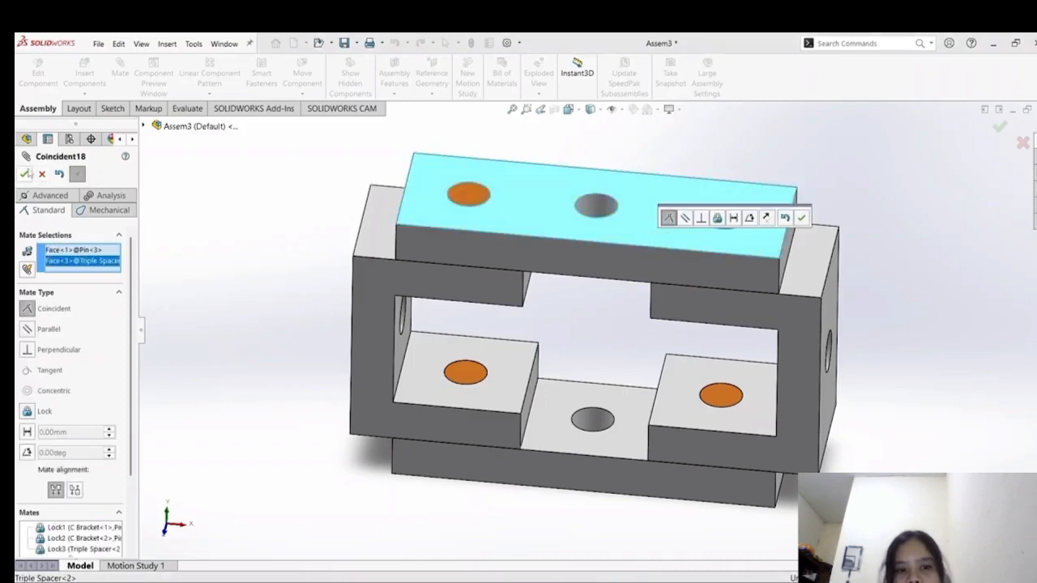
left_click(24, 175)
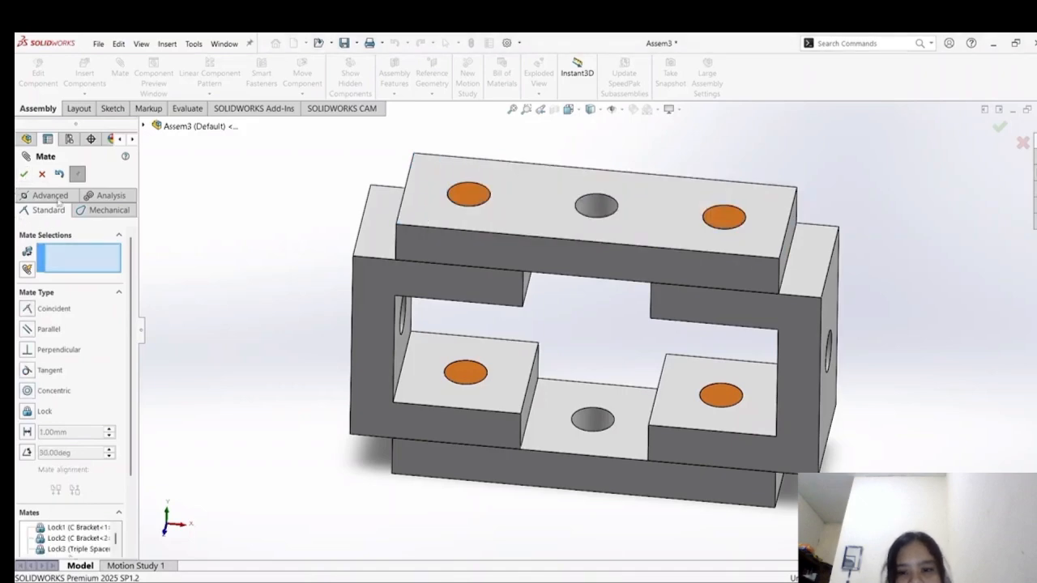
left_click(24, 175)
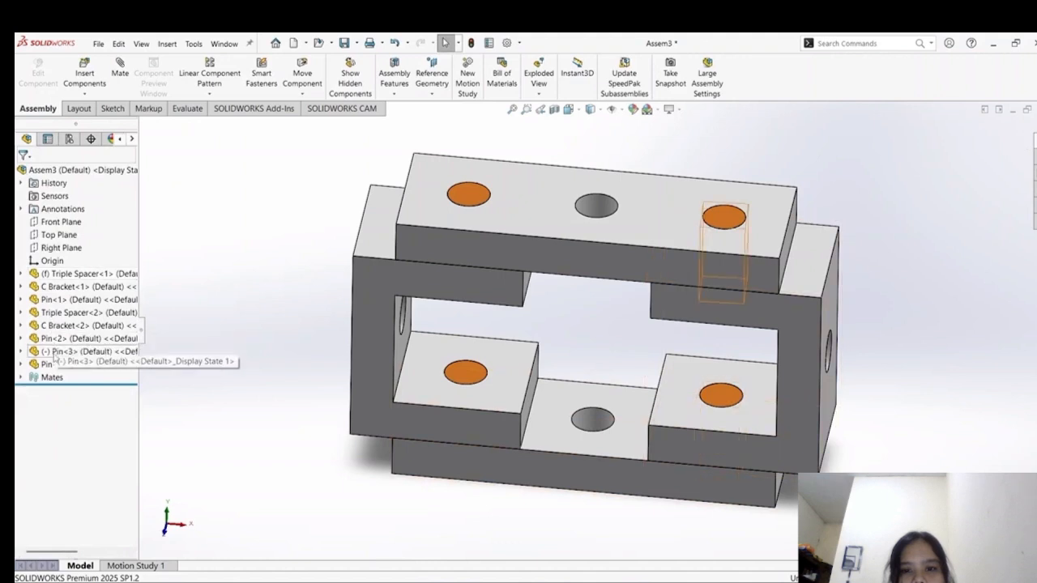
Examine Pin<3> over the second C Bracket from above and below to check how it sits and whether it is fully constrained.
left_click(77, 351)
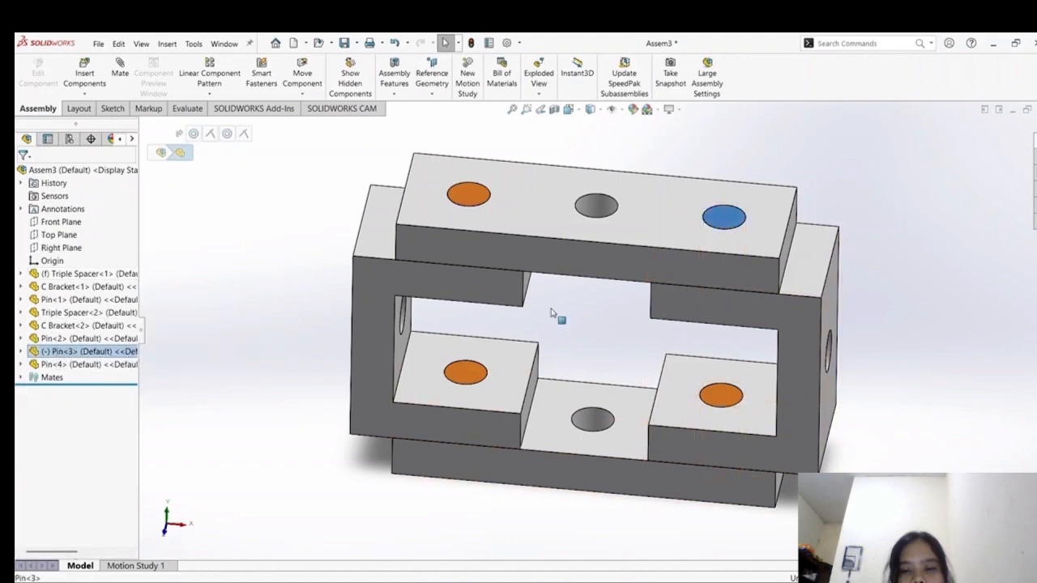
left_click(961, 346)
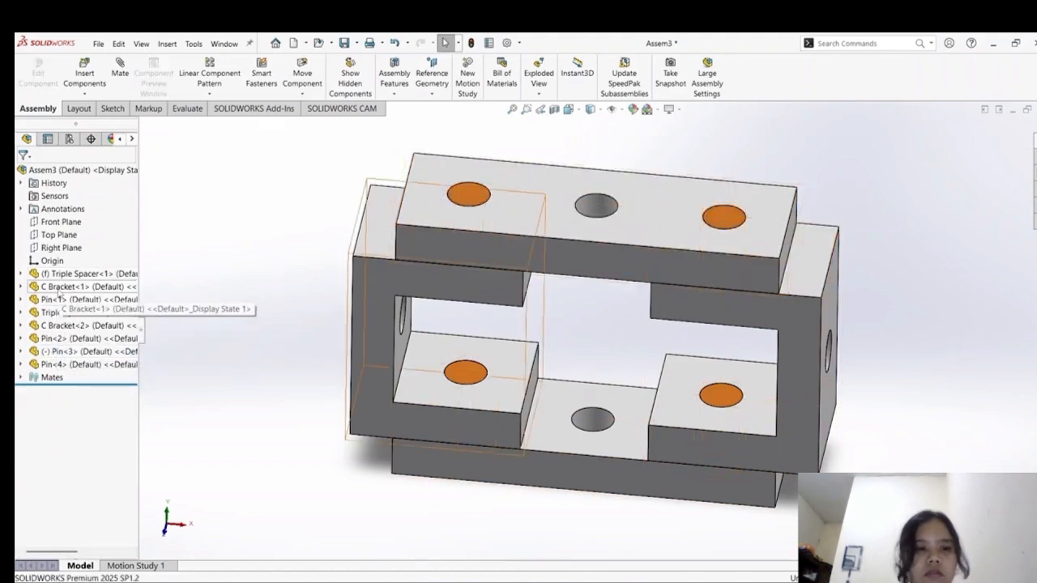
left_click(724, 226)
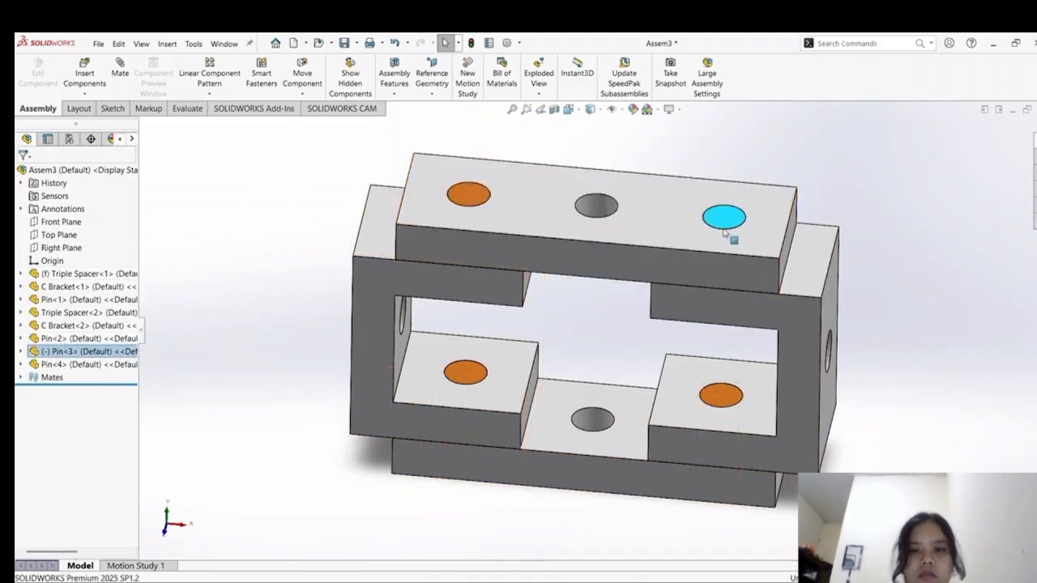
left_click(858, 186)
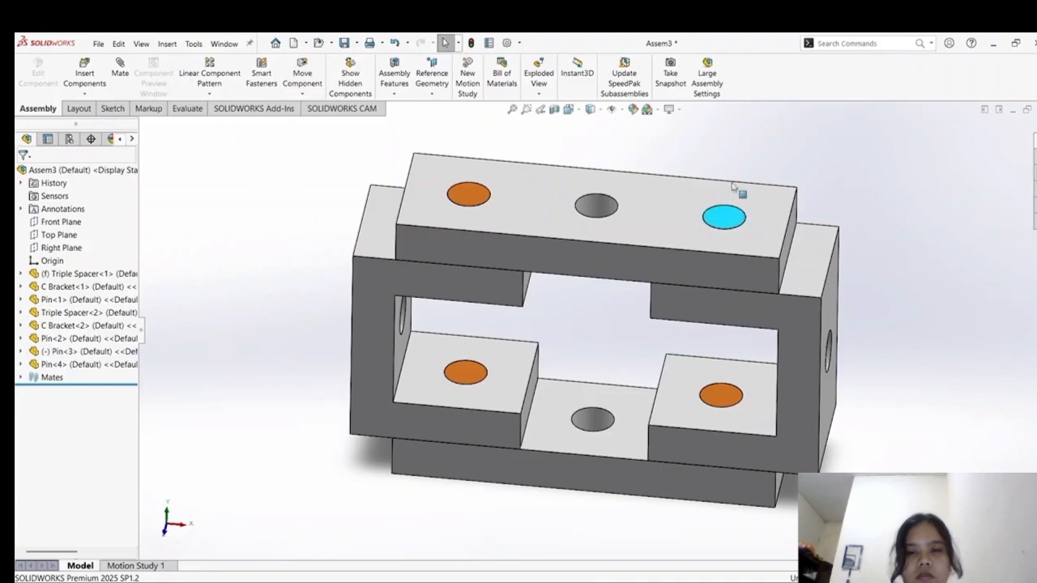
scroll(744, 212, "down", 5)
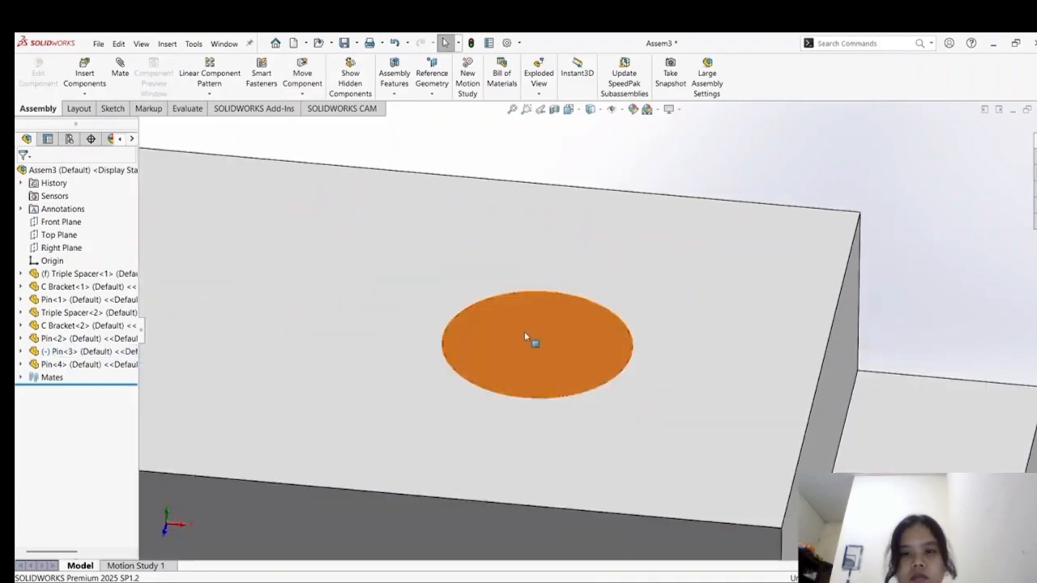
left_click(548, 322)
scroll(597, 317, "up", 5)
left_click(820, 417)
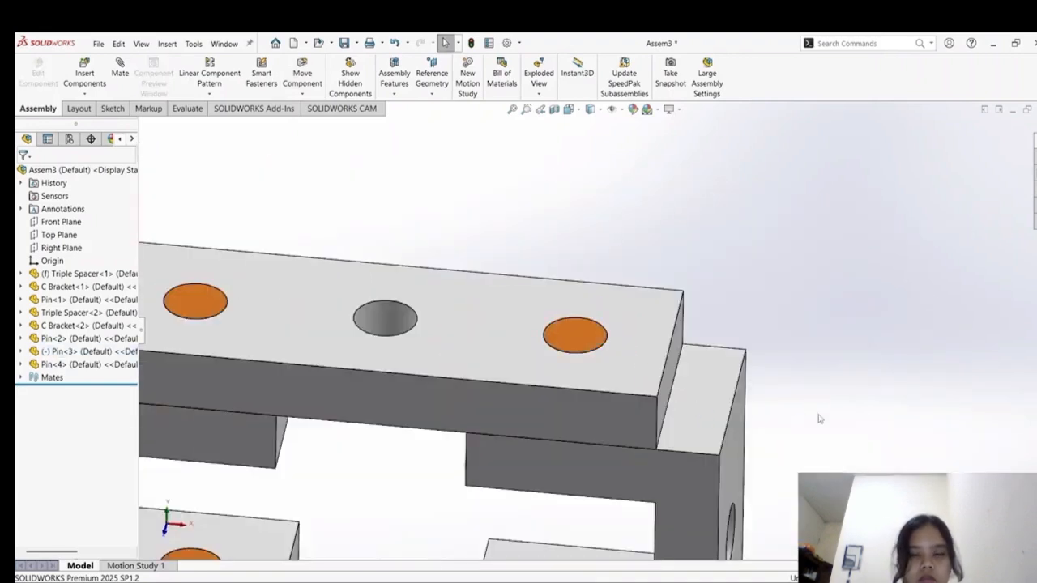
middle_click_drag(820, 417, 570, 385)
left_click(577, 392)
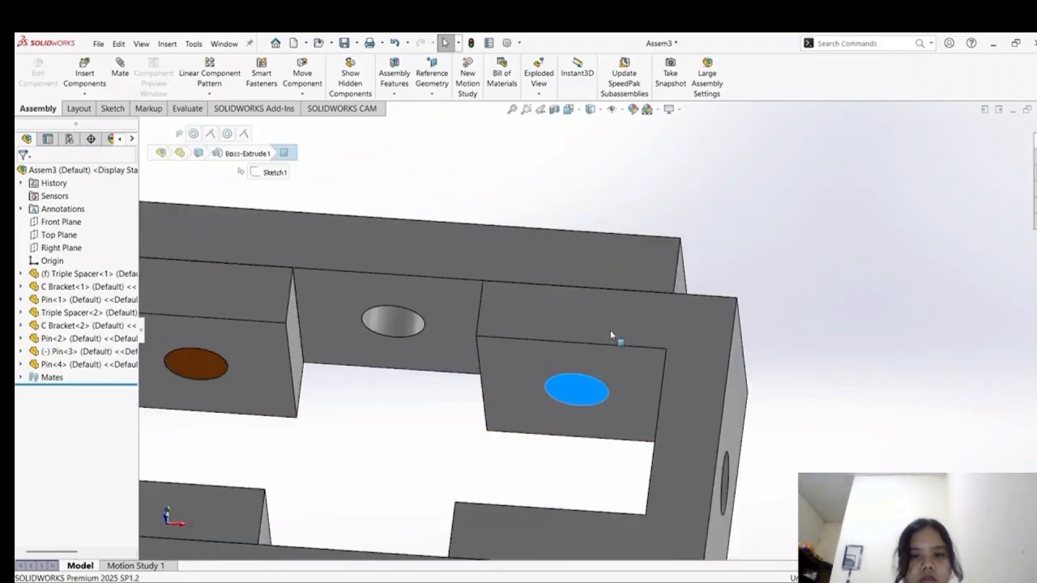
left_click(784, 268)
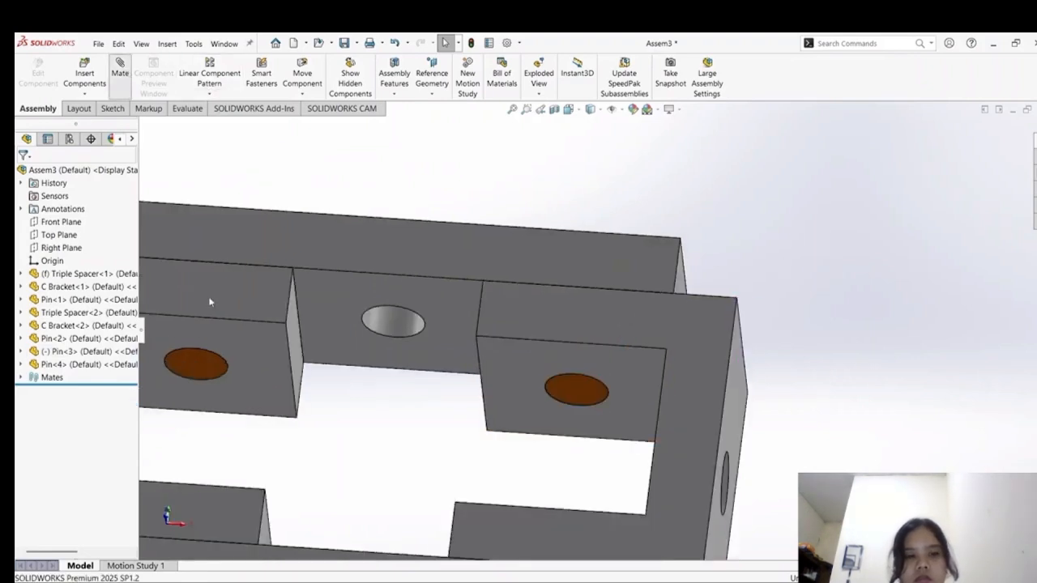
Add a Lock mate between Pin<3> and the second C Bracket, and show the assembly in isometric view.
left_click(584, 397)
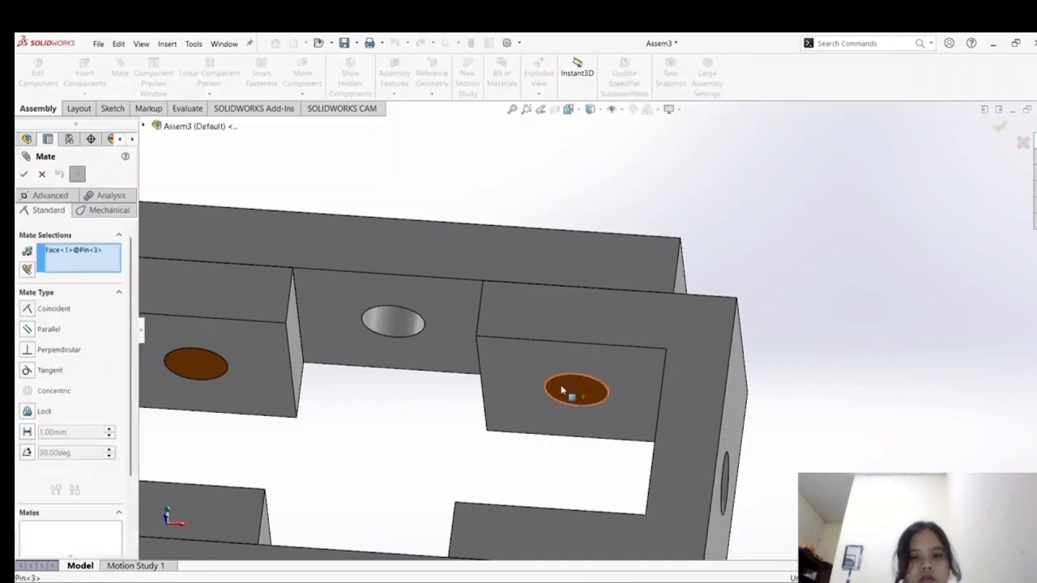
left_click(624, 373)
left_click(27, 411)
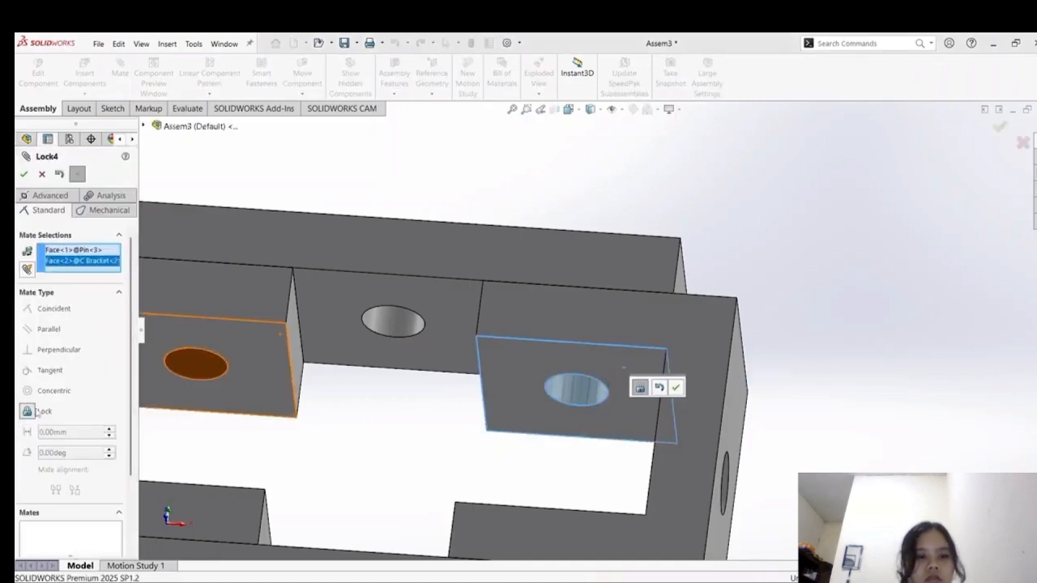
left_click(24, 175)
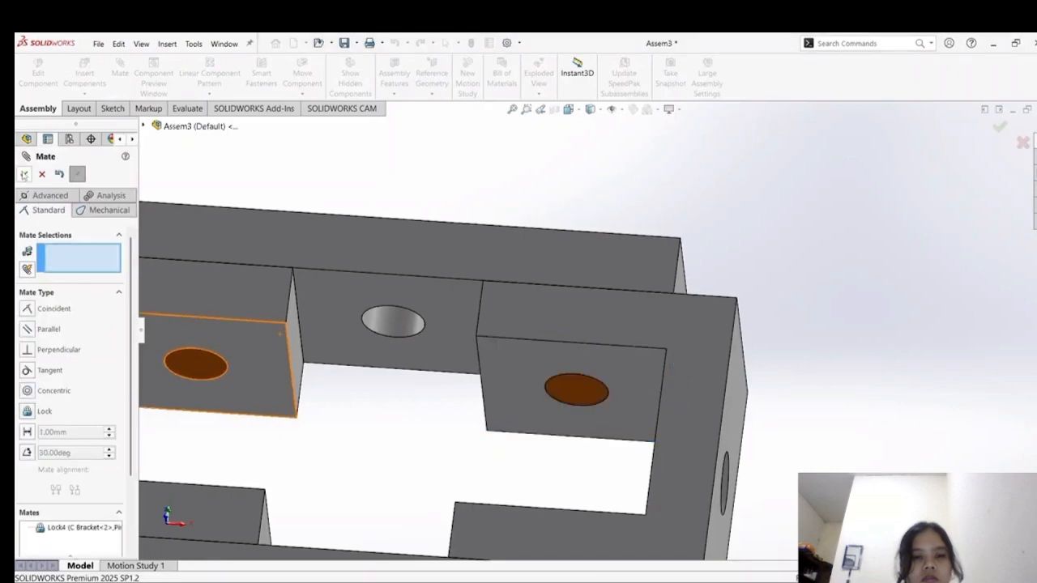
left_click(25, 175)
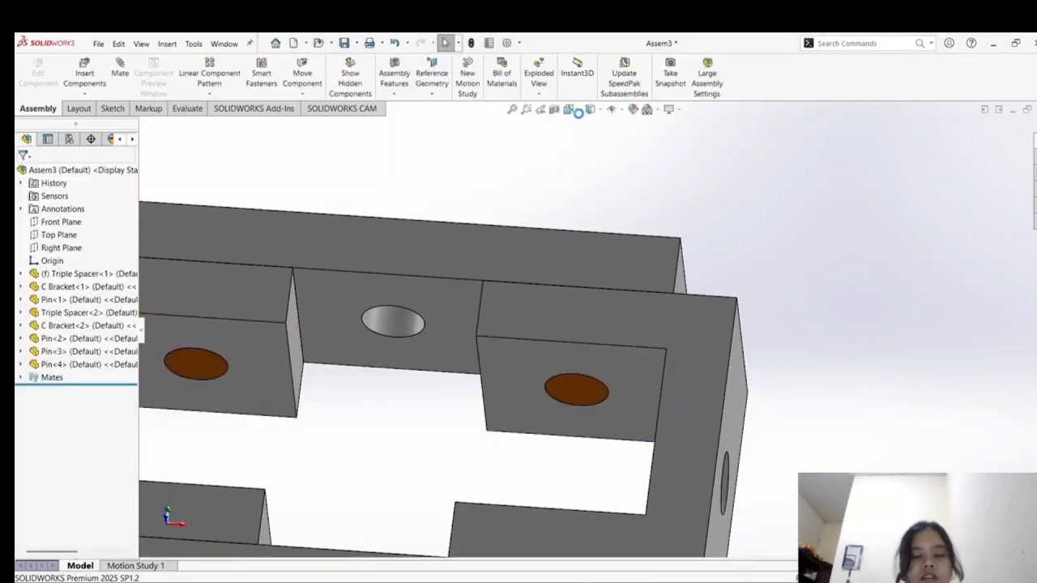
left_click(569, 109)
left_click(630, 142)
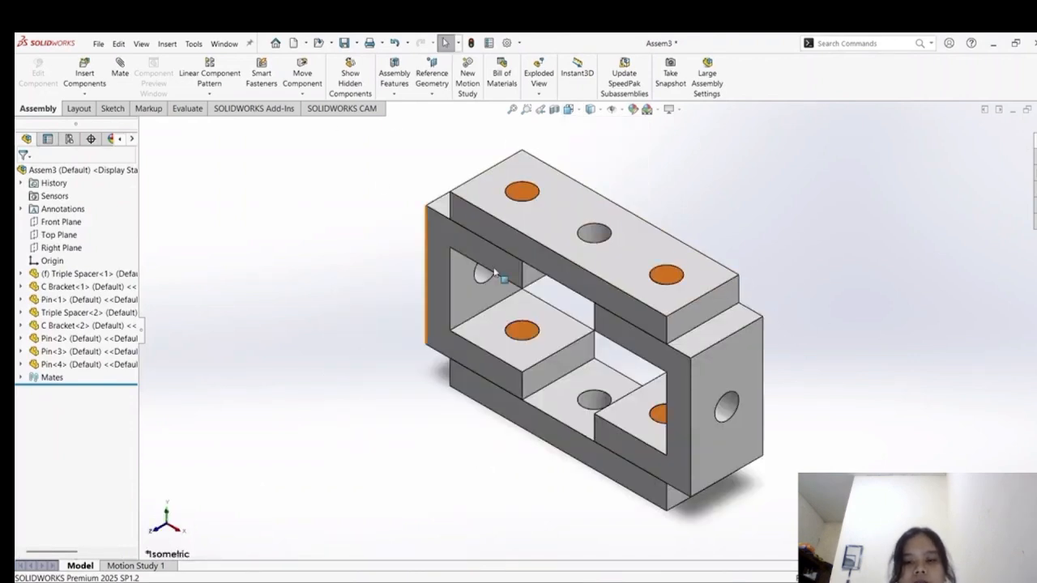
Create a new assembly and place the Lower Saddle from the EX 3 folder as its first component.
left_click(98, 44)
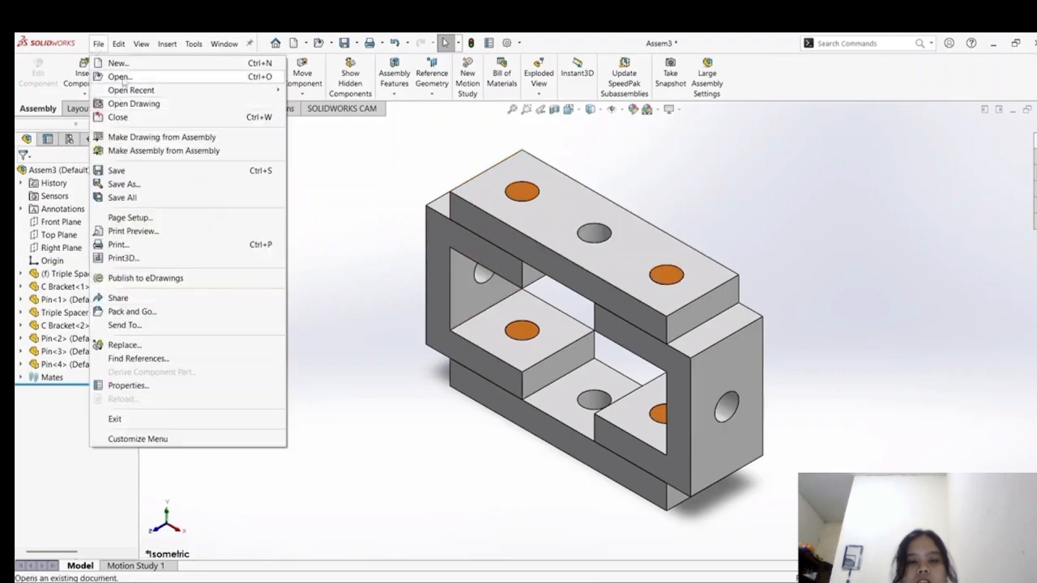
left_click(122, 64)
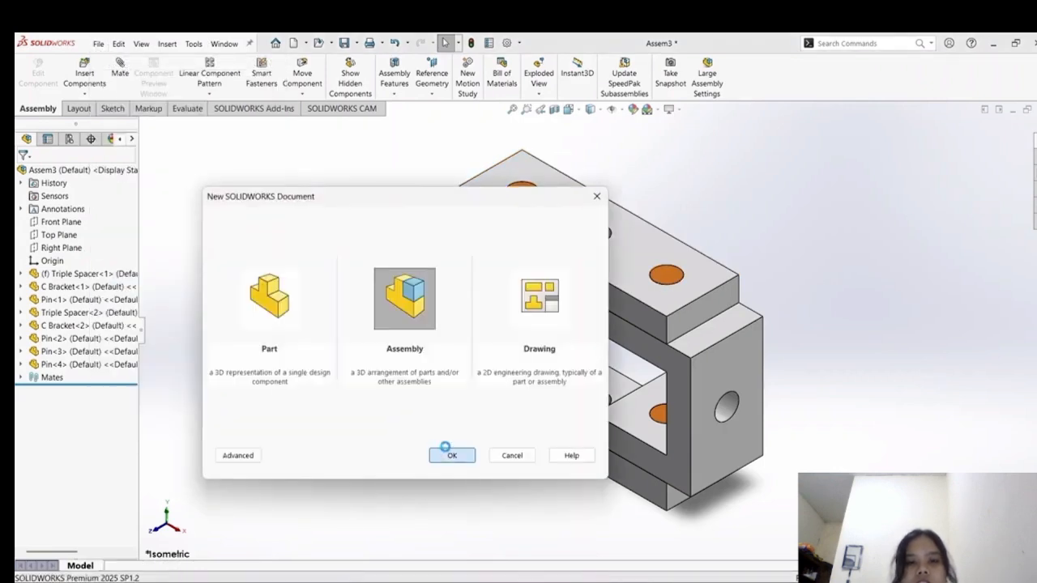
left_click(444, 450)
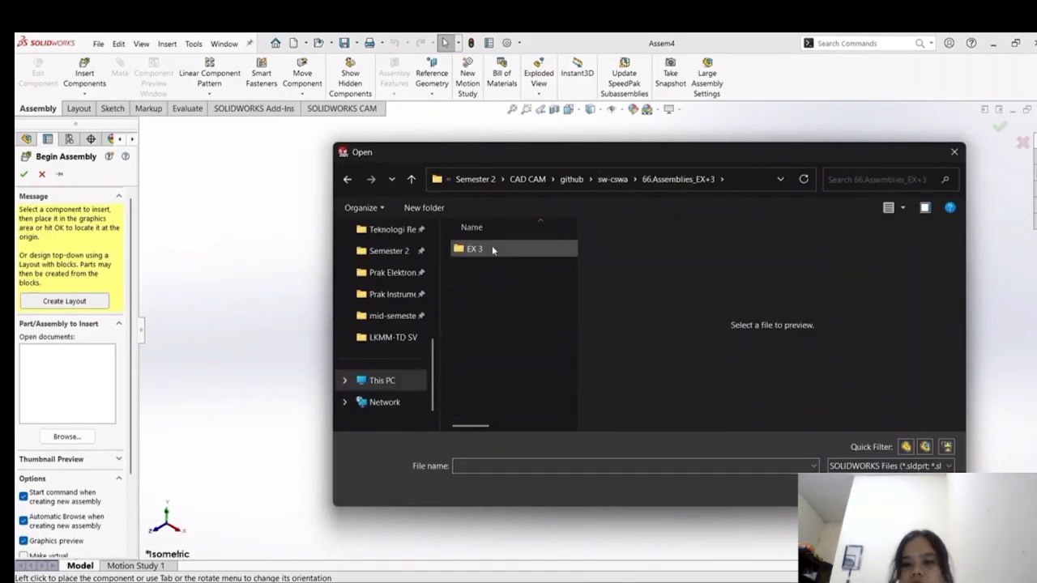
double_click(493, 251)
double_click(504, 288)
left_click(555, 365)
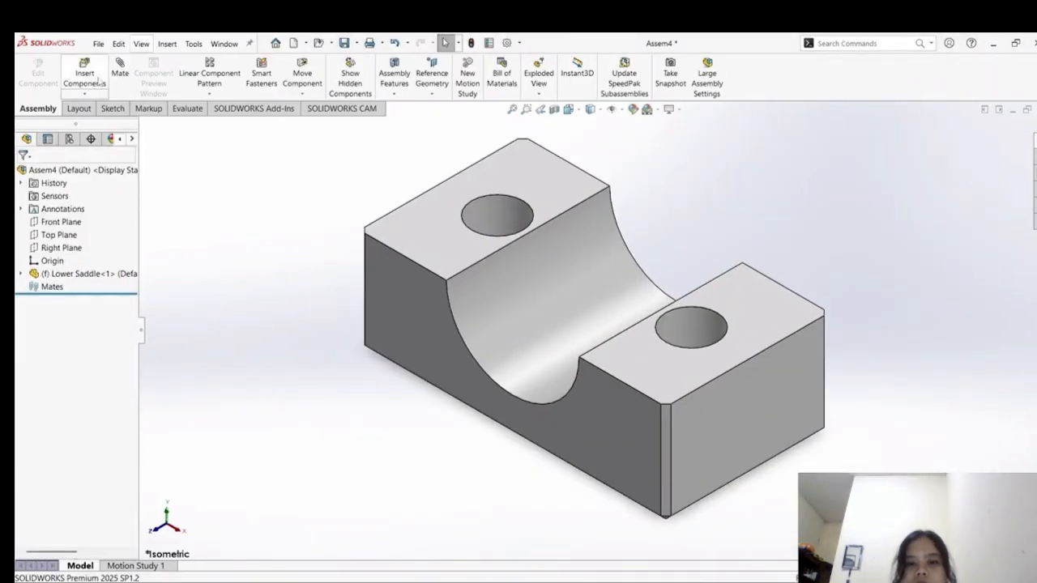
Insert the Cap Screw, Hex Nut and Upper Saddle together and place them around the Lower Saddle.
left_click(98, 79)
left_click(500, 248)
left_click(498, 268, "ctrl")
left_click(504, 308, "ctrl")
left_click(880, 518)
left_click(243, 354)
left_click(373, 442)
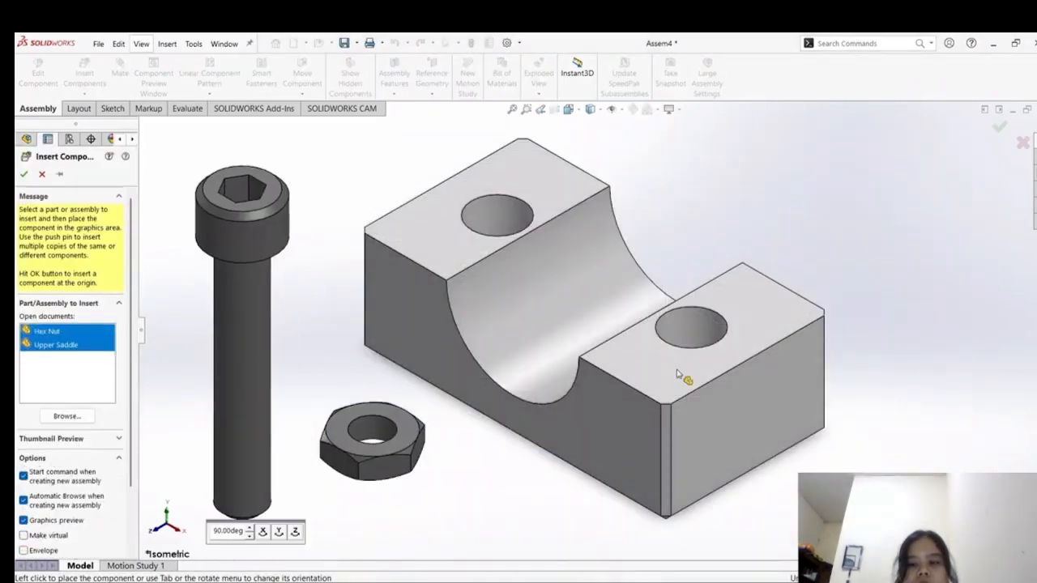
left_click(677, 375)
Check the EX 3 assembly drawing and reposition the Upper Saddle clear of the Lower Saddle.
key("alt+Tab")
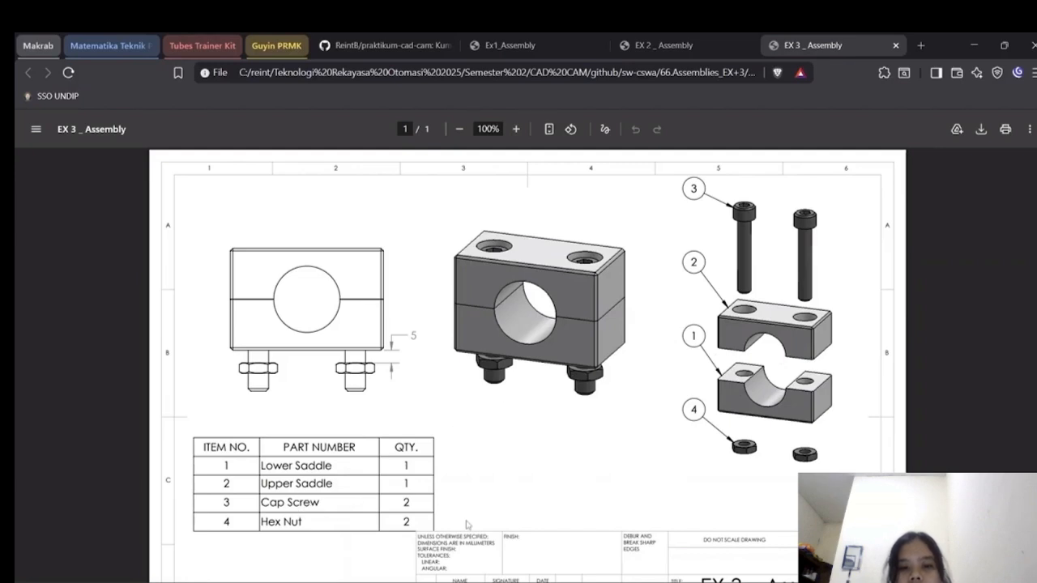
left_click(609, 581)
scroll(632, 314, "down", 2)
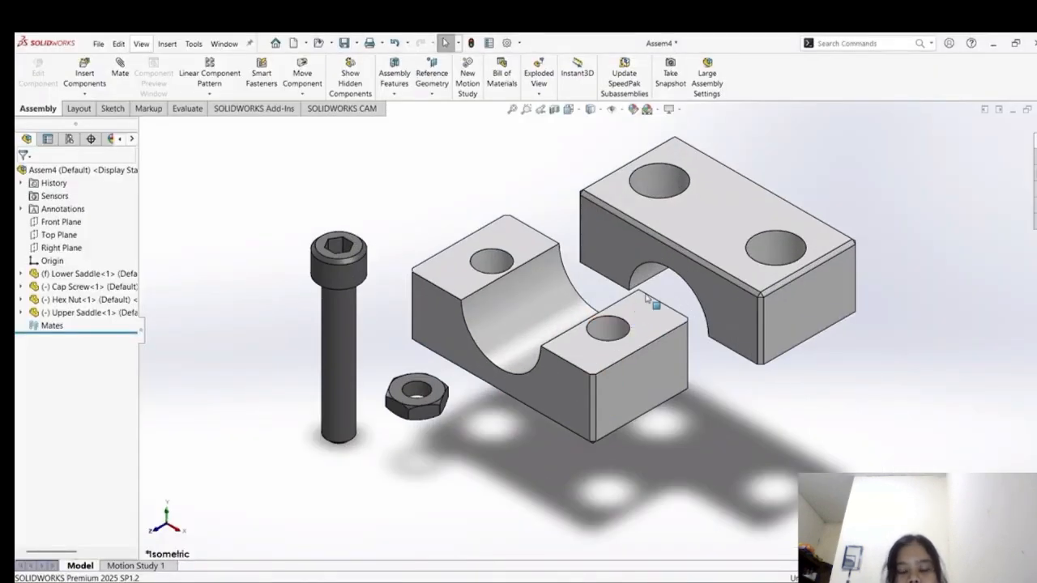
scroll(654, 301, "up", 2)
left_click_drag(674, 251, 684, 206)
left_click(798, 355)
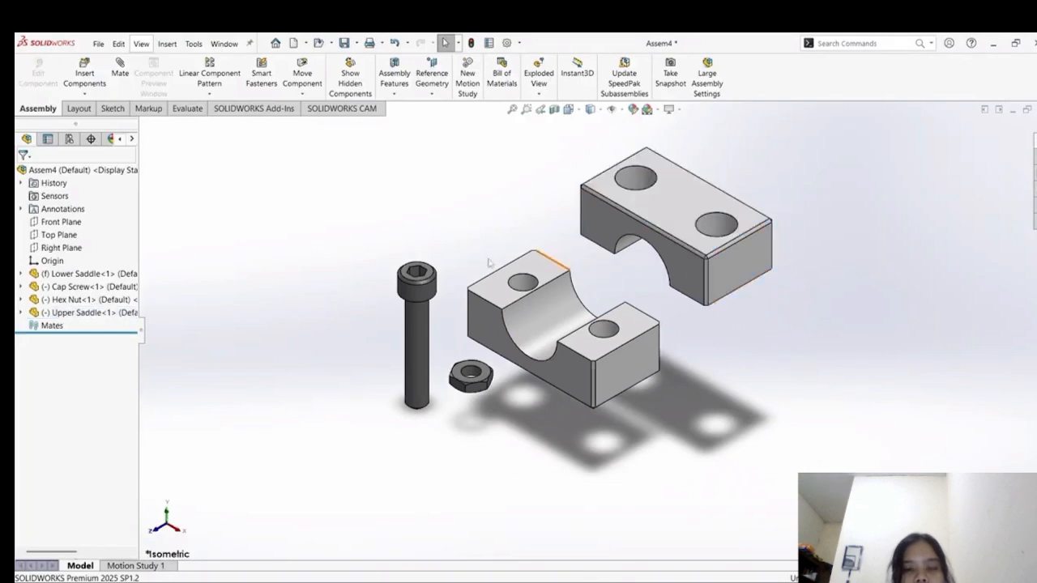
Add a coincident mate between the Upper Saddle's underside and the Lower Saddle's top face.
middle_click_drag(796, 267, 521, 166)
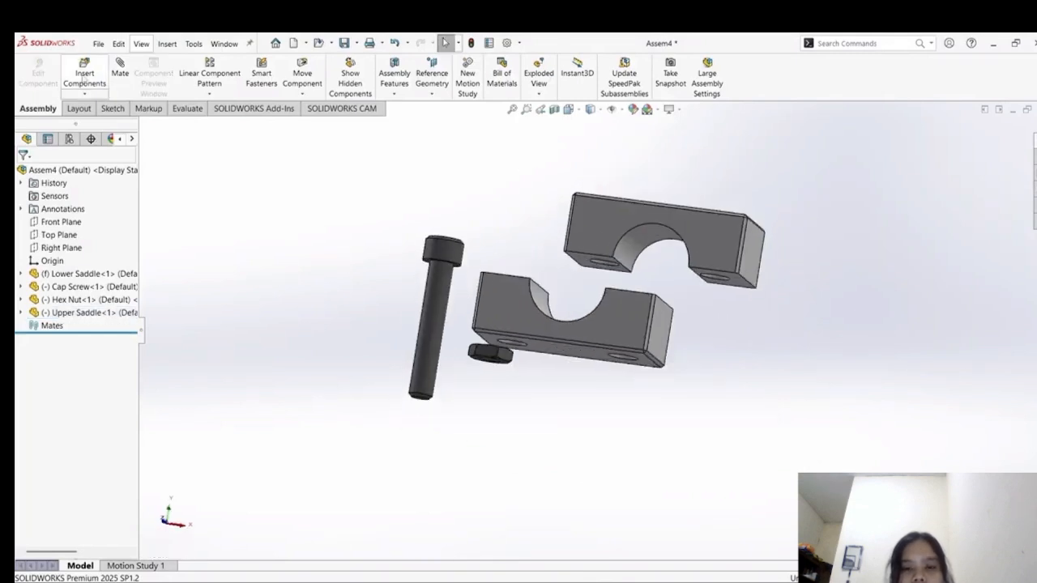
left_click(119, 70)
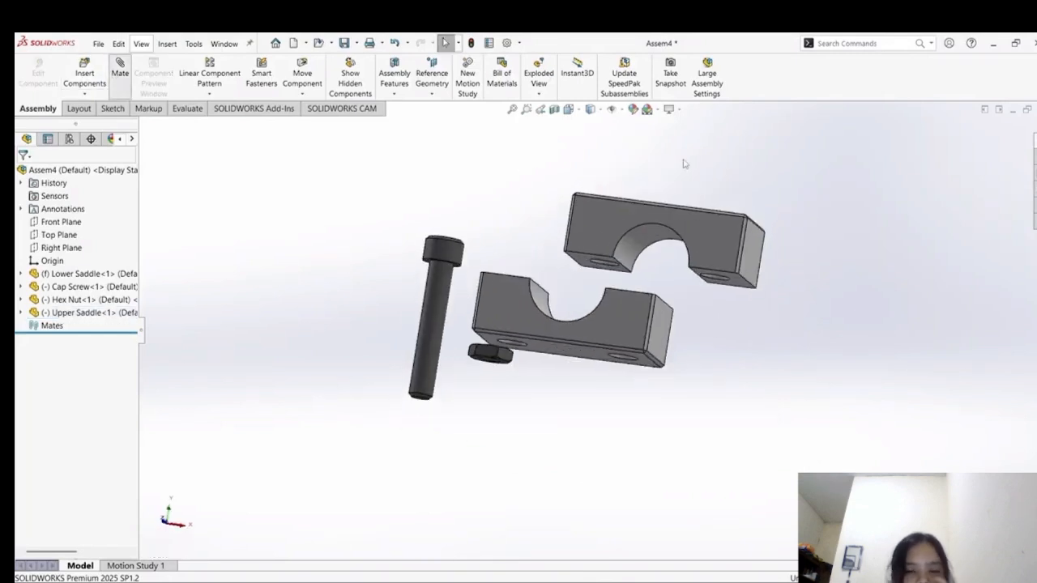
scroll(644, 235, "down", 5)
left_click(493, 377)
middle_click_drag(494, 377, 454, 454)
left_click(389, 372)
left_click(429, 384)
middle_click_drag(778, 349, 859, 222)
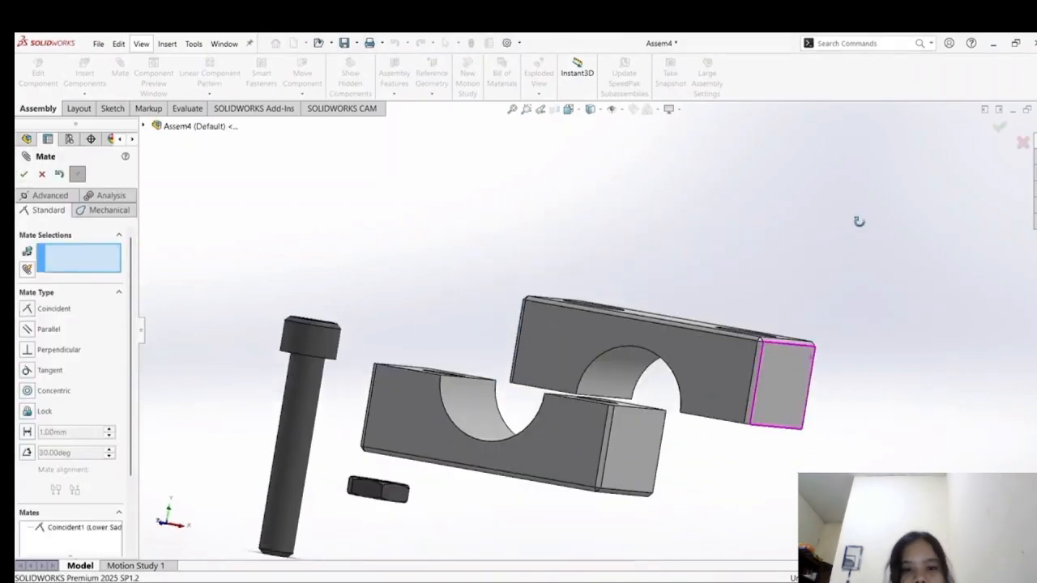
Add coincident mates aligning the Upper Saddle's end and front faces with the matching faces of the Lower Saddle.
left_click(733, 397)
middle_click_drag(733, 397, 648, 324)
left_click(644, 301)
left_click(802, 332)
middle_click_drag(903, 348, 875, 259)
left_click(736, 245)
left_click(630, 342)
left_click(785, 369)
left_click(478, 288)
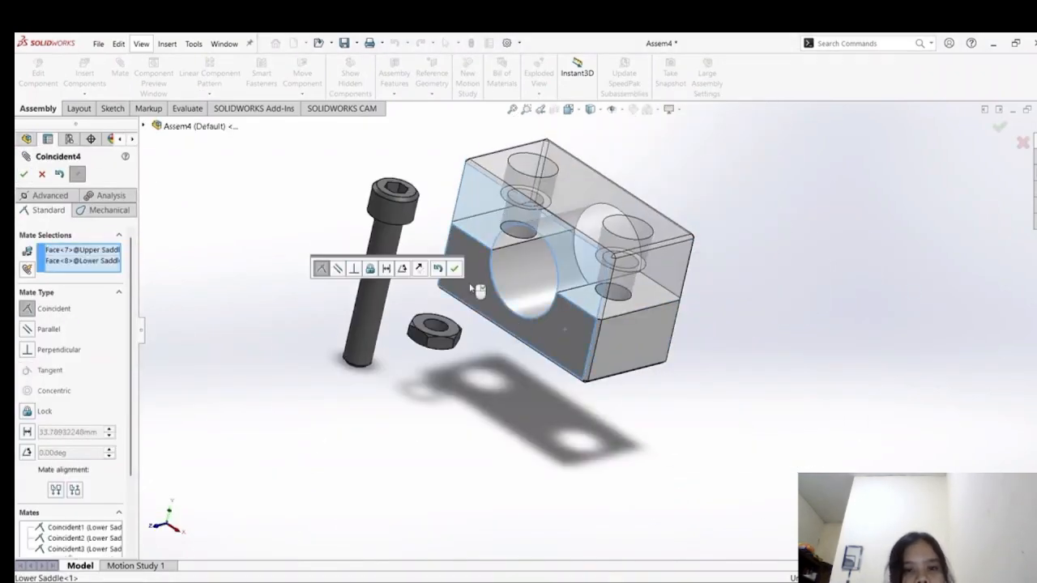
left_click(457, 267)
middle_click_drag(798, 314, 822, 313)
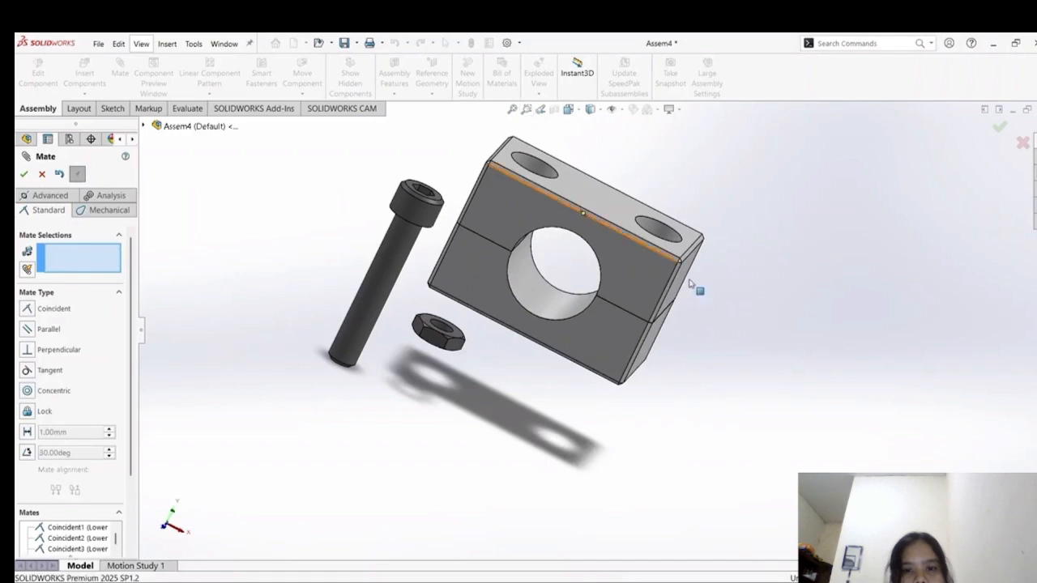
middle_click_drag(689, 282, 443, 284)
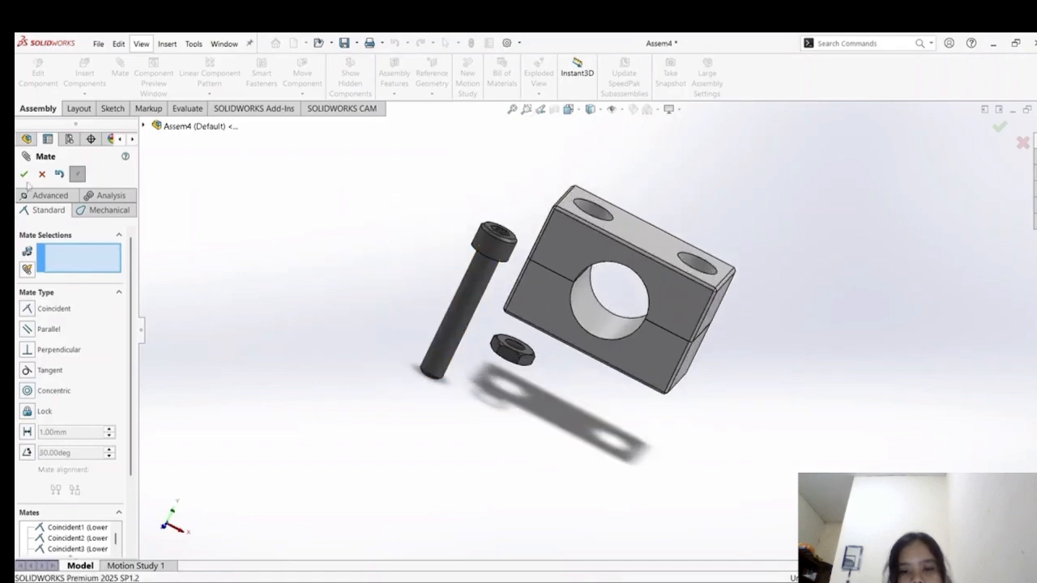
left_click(42, 175)
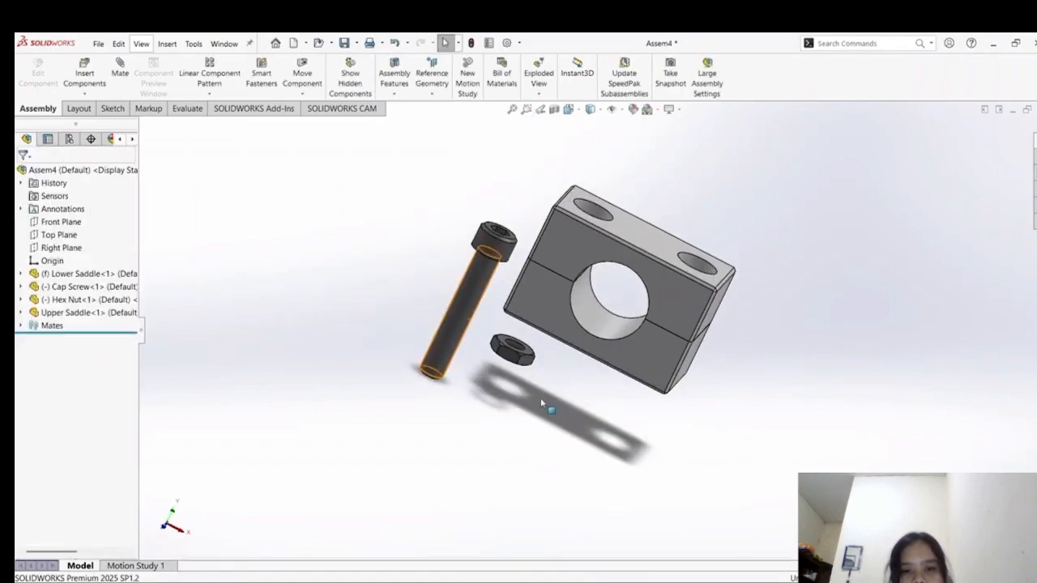
Check the part quantities in the EX 3 drawing and copy the Cap Screw and Hex Nut once each.
key("alt+Tab")
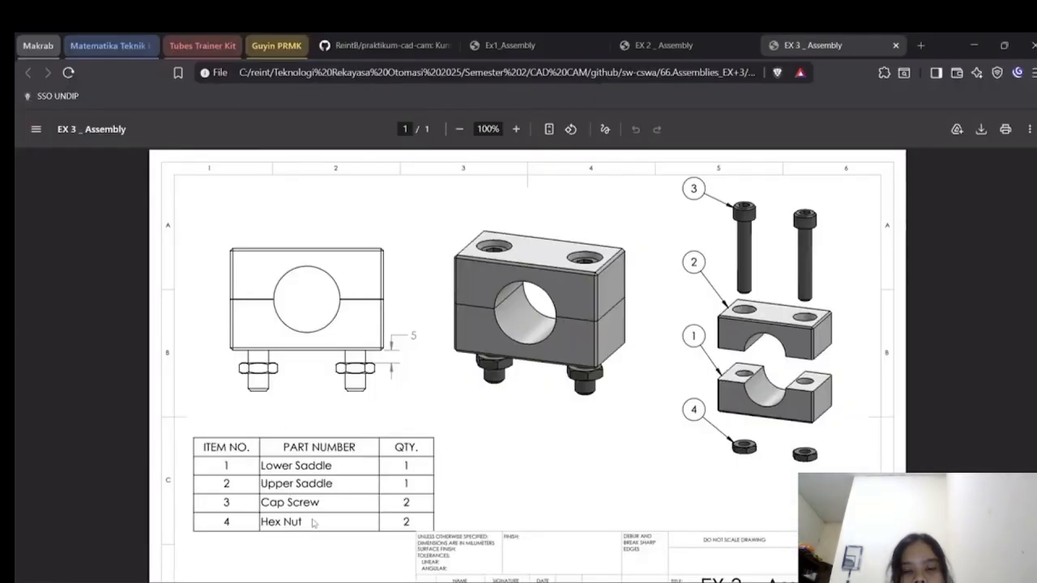
key("alt+Tab")
left_click_drag(474, 308, 504, 426, "ctrl")
left_click_drag(511, 351, 381, 410, "ctrl")
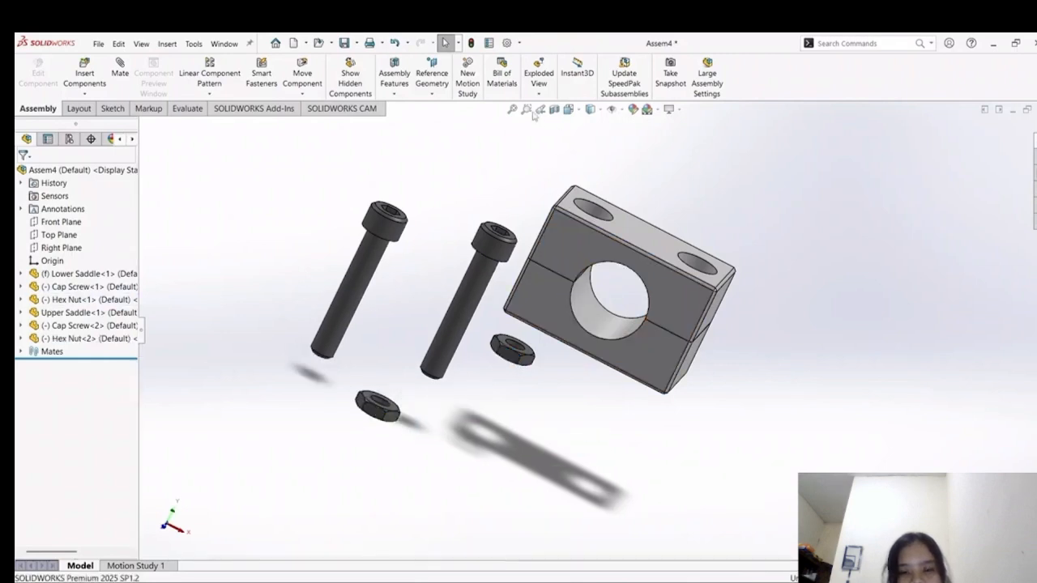
Add a concentric mate between the first Cap Screw's shank and the Upper Saddle's free-standing rear hole.
left_click(512, 109)
middle_click_drag(732, 234, 658, 268)
scroll(740, 283, "up", 2)
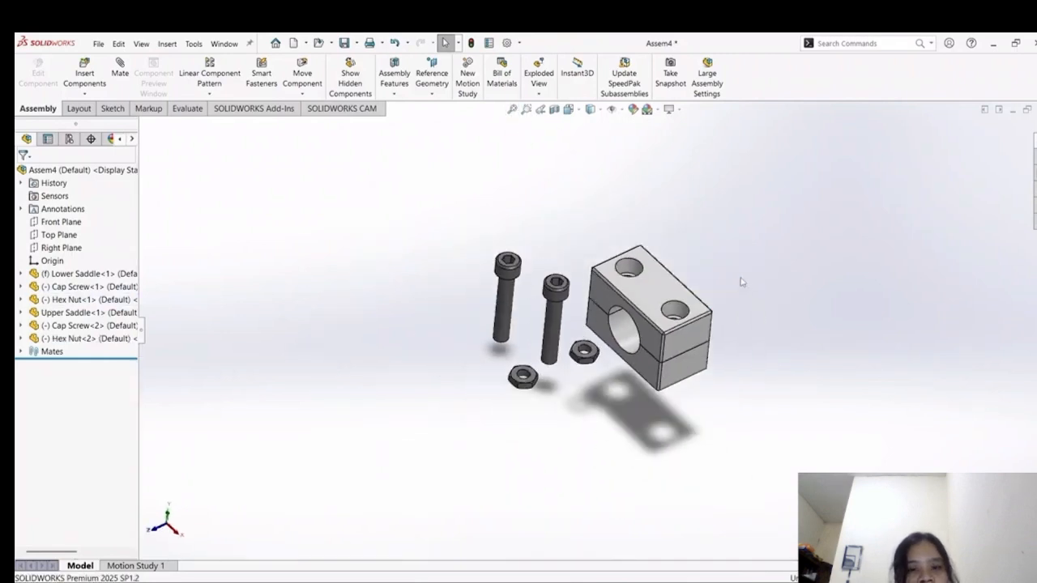
scroll(668, 296, "down", 3)
scroll(669, 296, "down", 2)
middle_click_drag(706, 352, 651, 382)
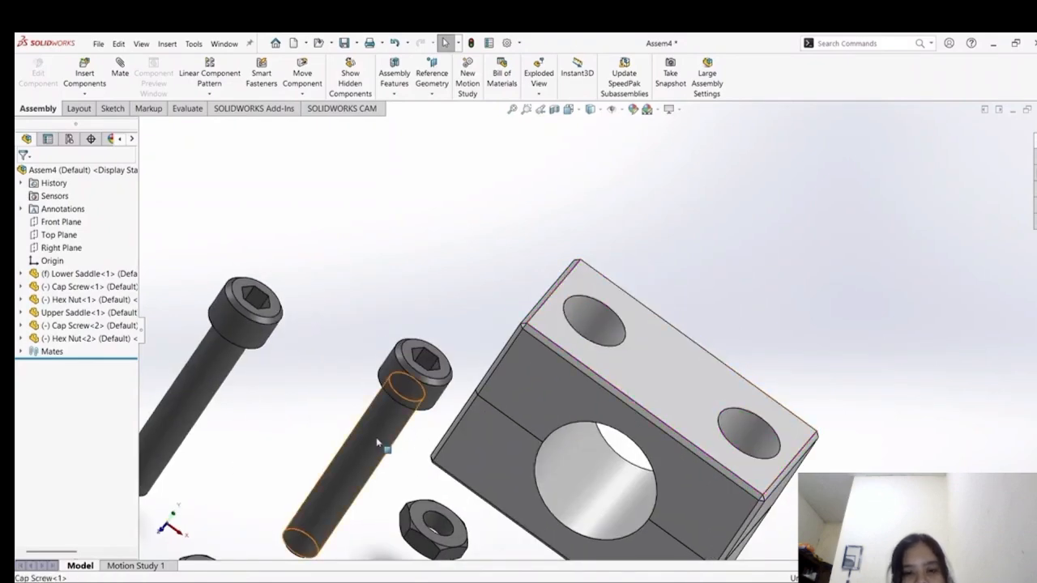
scroll(594, 278, "up", 2)
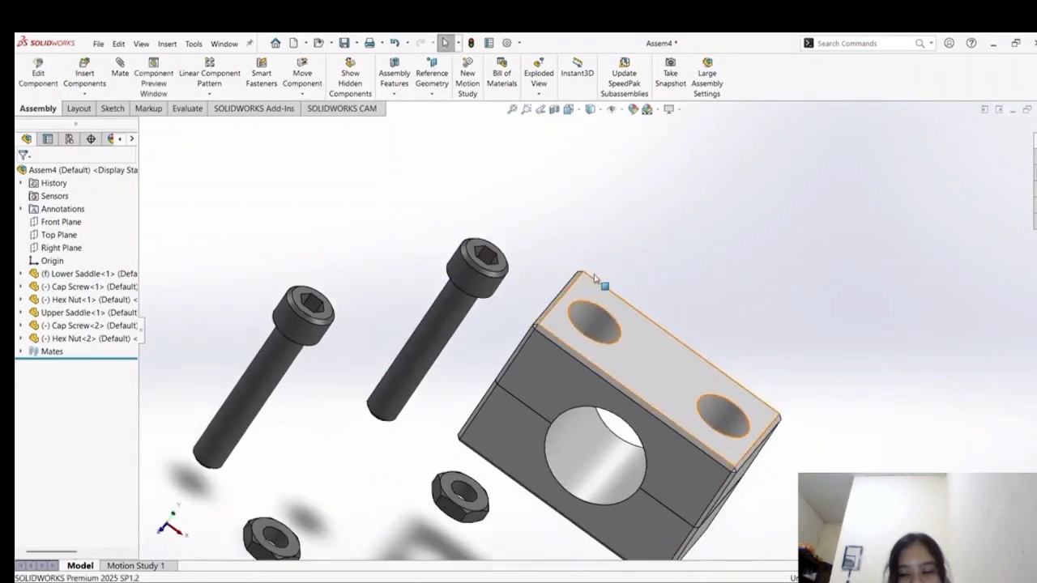
middle_click_drag(635, 314, 468, 258)
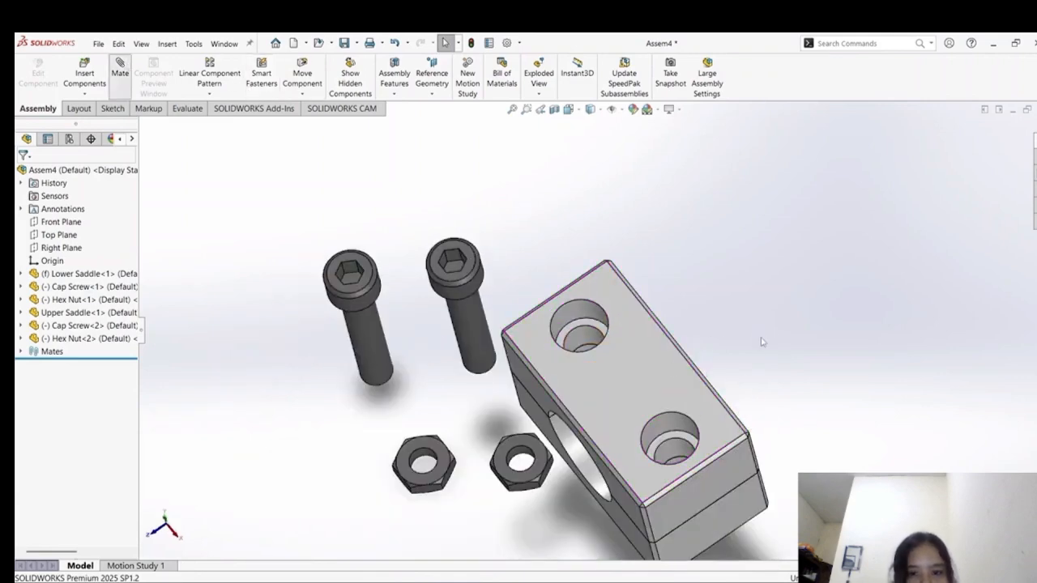
key("m")
middle_click_drag(764, 319, 827, 276)
left_click(478, 308)
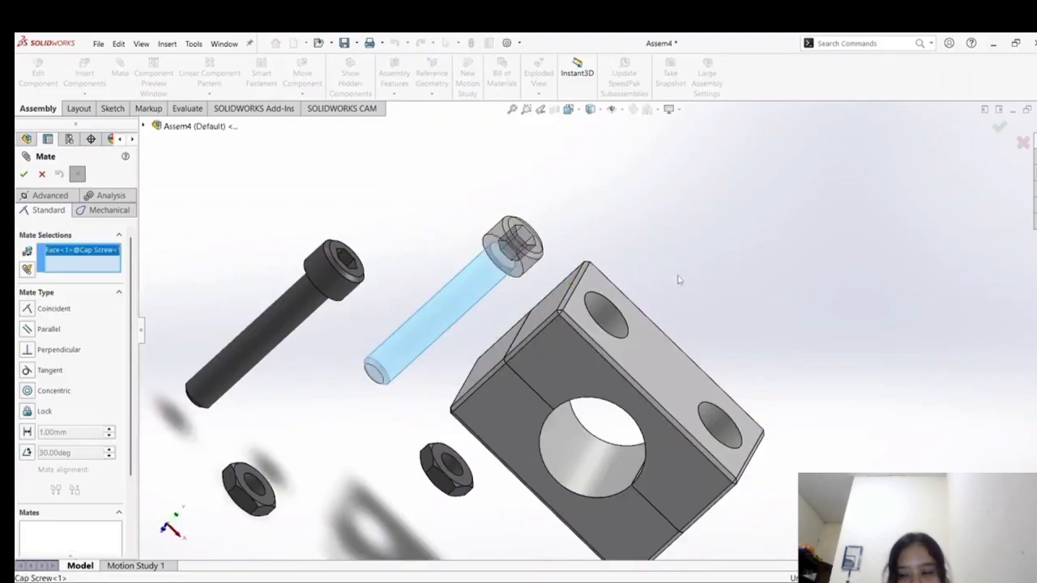
middle_click_drag(680, 280, 628, 343)
left_click(559, 348)
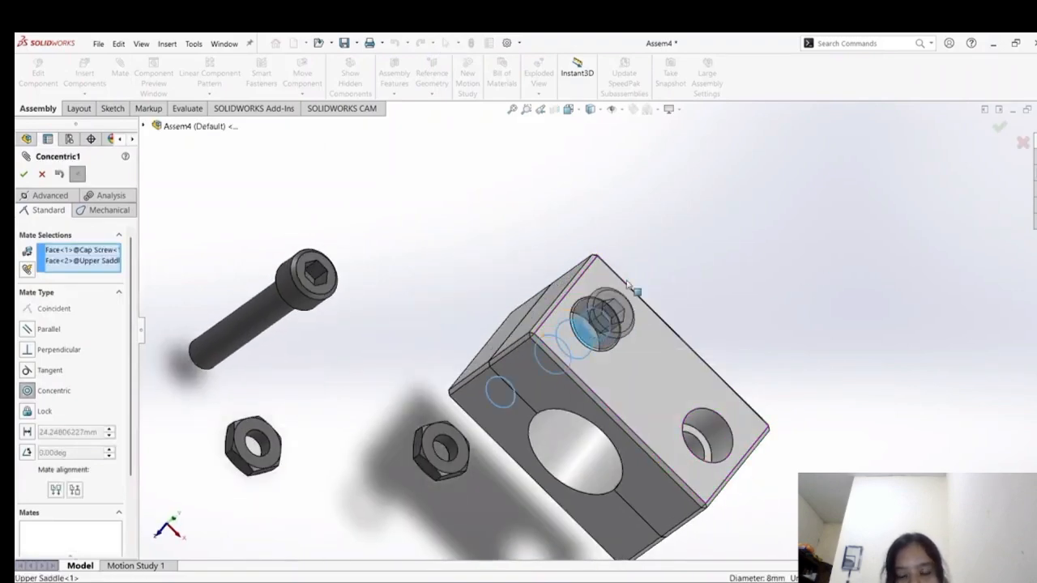
left_click(25, 175)
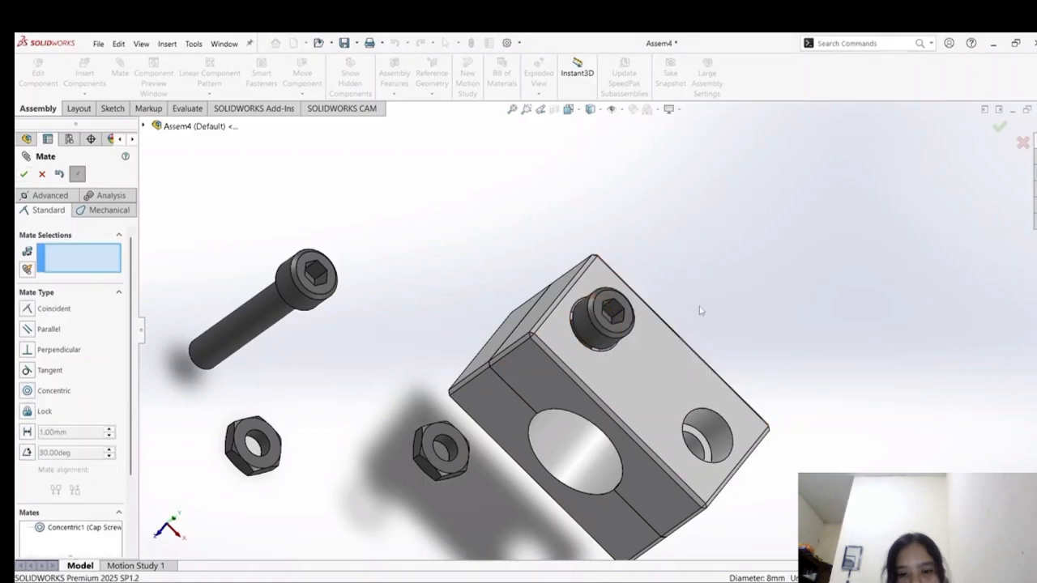
Pull the first Cap Screw partly out and mate its head's underside coincident with the counterbore seat in the Upper Saddle.
middle_click_drag(718, 238, 689, 259)
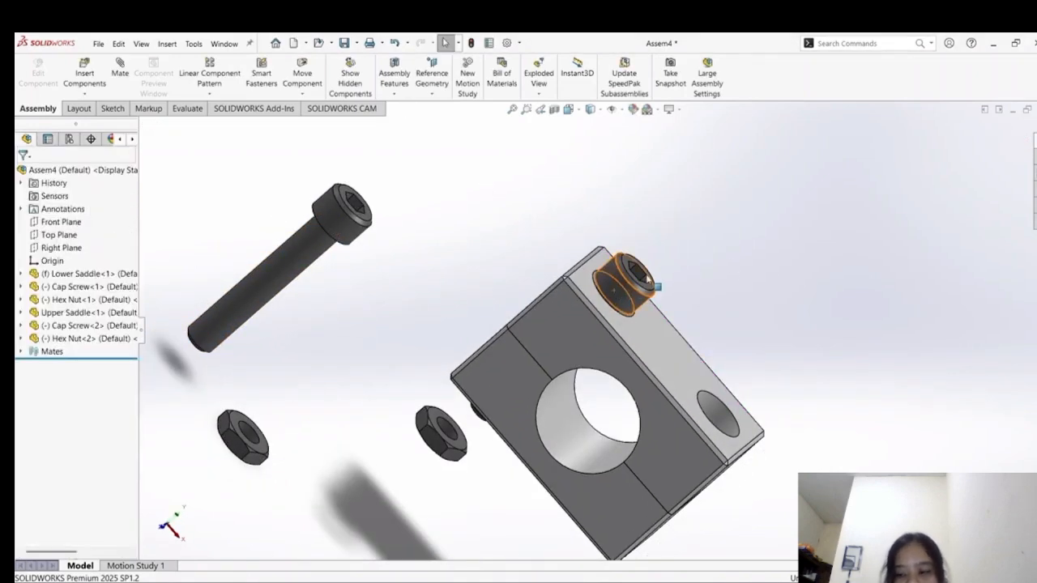
left_click_drag(648, 281, 705, 243)
middle_click_drag(729, 235, 737, 199)
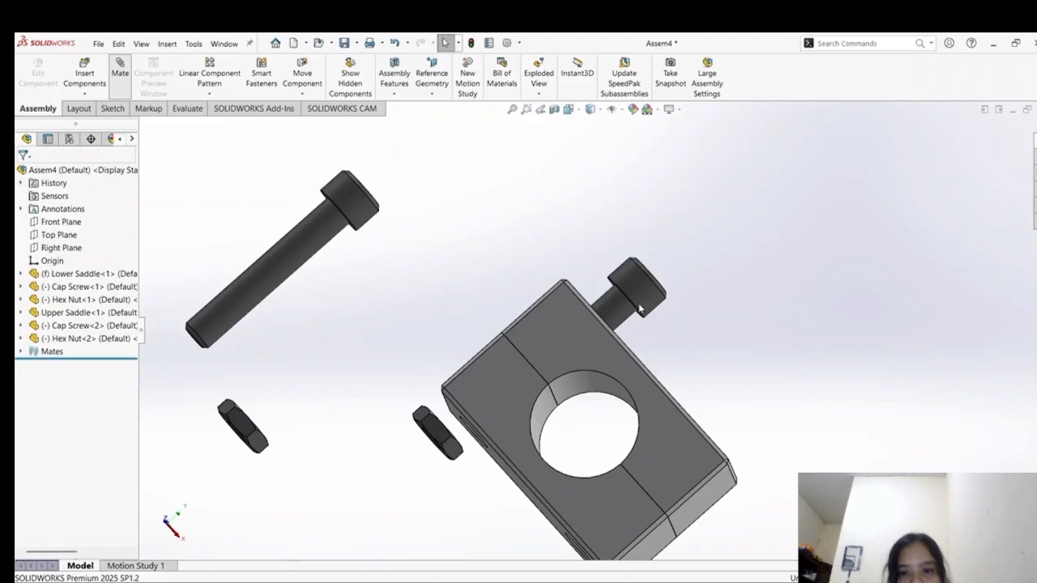
scroll(638, 293, "down", 6)
middle_click_drag(796, 395, 808, 347)
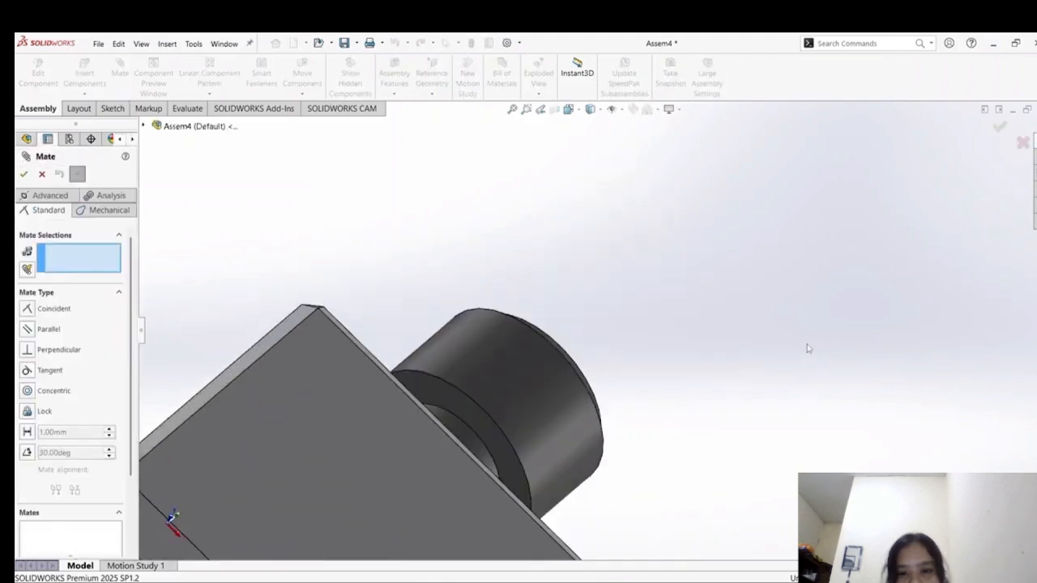
left_click(497, 434)
middle_click_drag(643, 391, 613, 511)
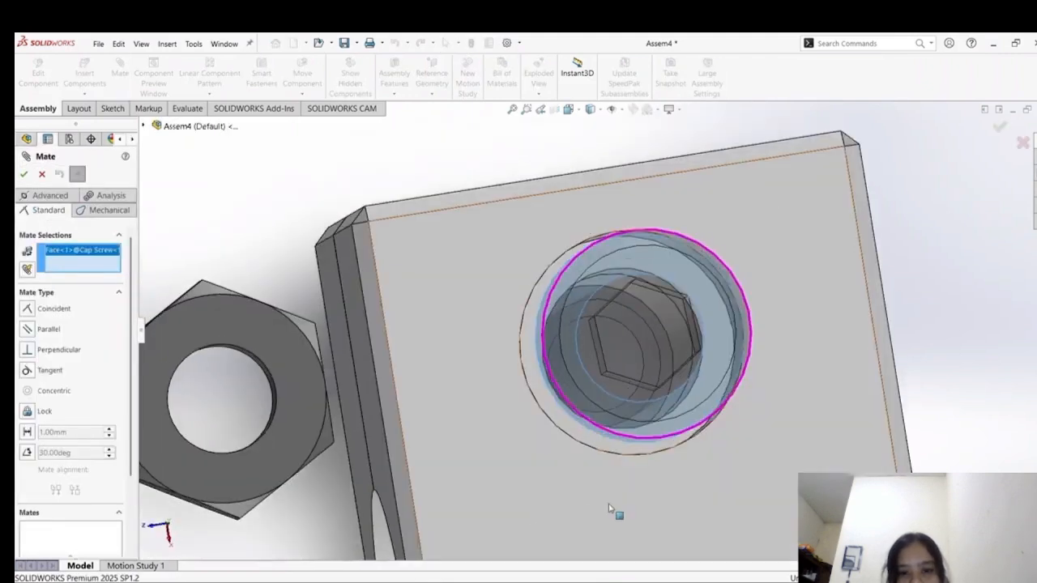
scroll(664, 438, "up", 5)
middle_click_drag(659, 435, 760, 329)
left_click(608, 338)
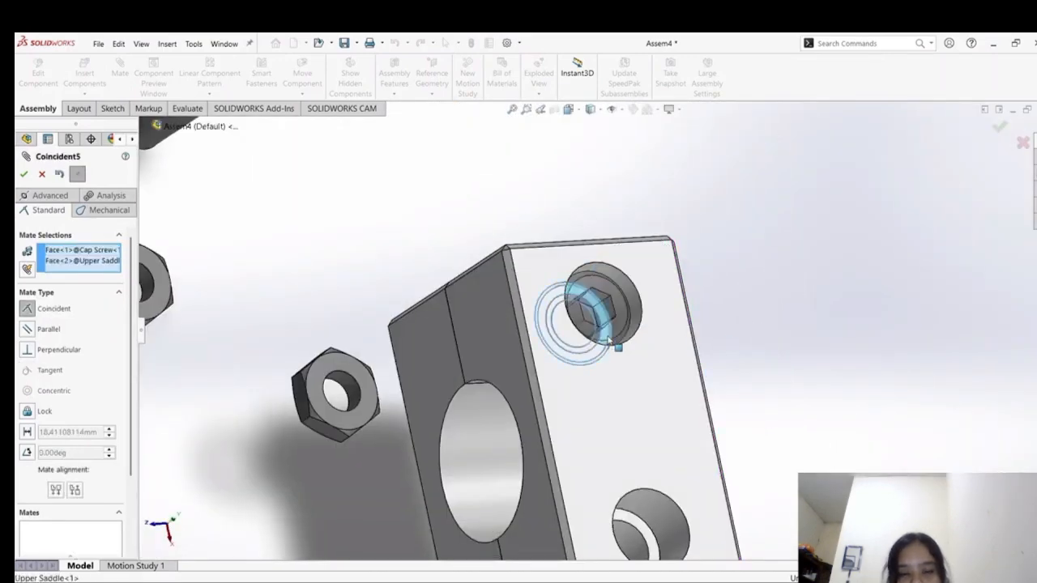
left_click(669, 339)
scroll(665, 369, "up", 2)
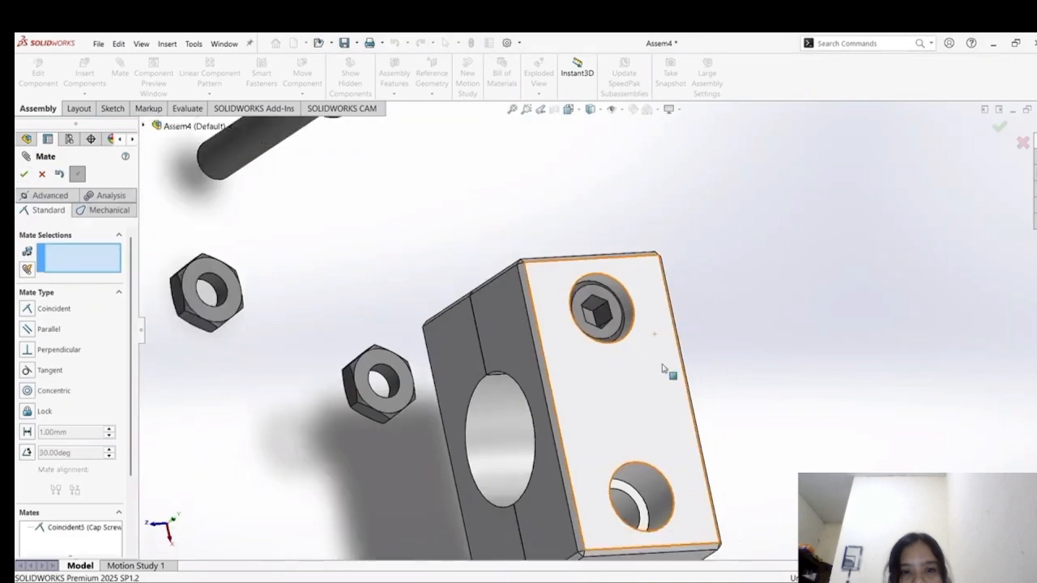
Add a concentric mate between the inserted Cap Screw's shank and the bore of the first Hex Nut.
middle_click_drag(782, 373, 725, 388)
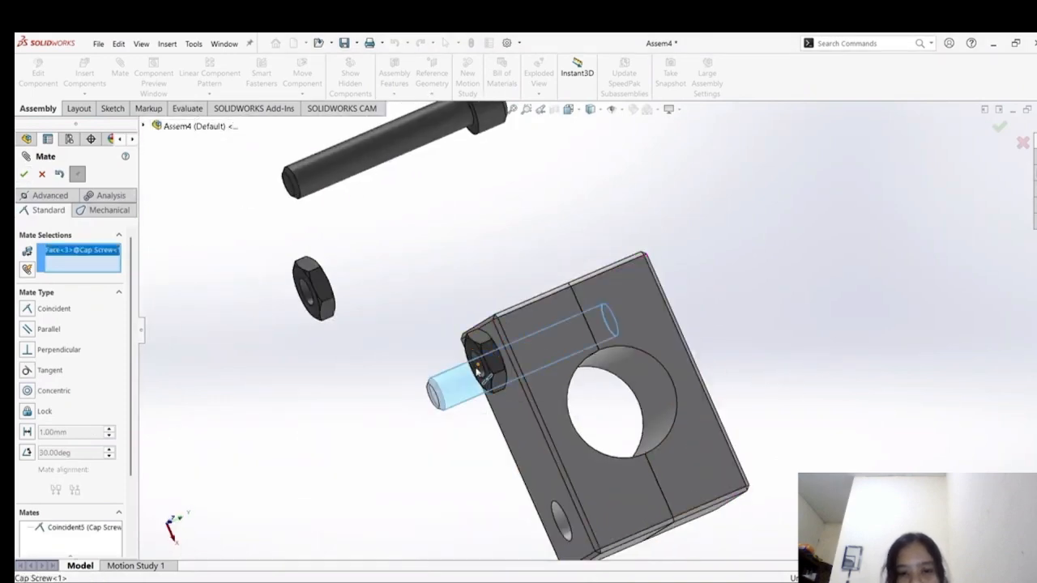
scroll(469, 378, "up", 5)
scroll(644, 377, "up", 1)
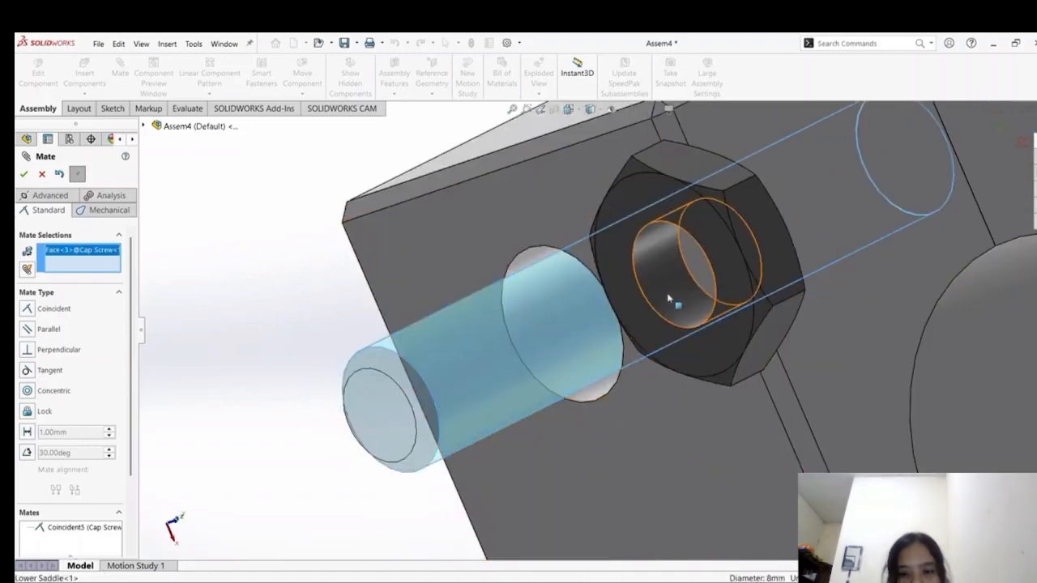
left_click(671, 299)
scroll(673, 304, "down", 2)
middle_click_drag(717, 389, 650, 419)
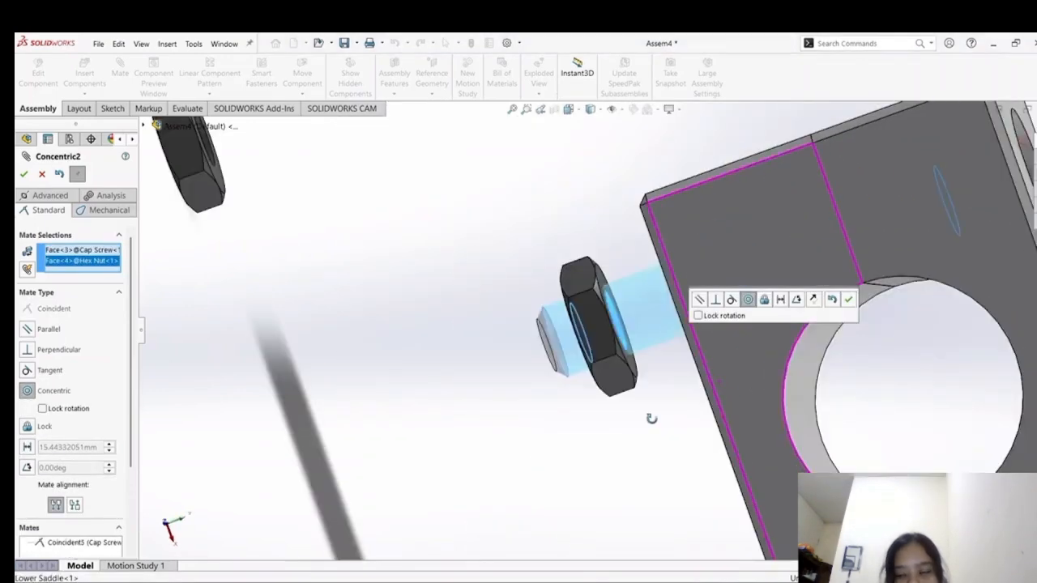
left_click(25, 173)
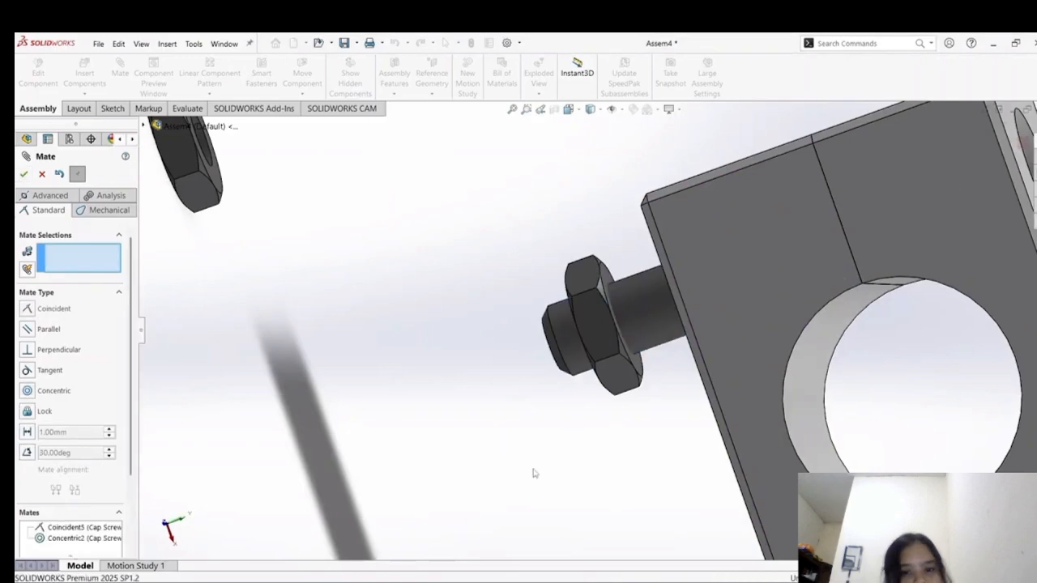
Switch to the EX 3 assembly drawing and check the gap dimension between the Lower Saddle and the nuts.
key("alt+Tab")
scroll(464, 369, "down", 2)
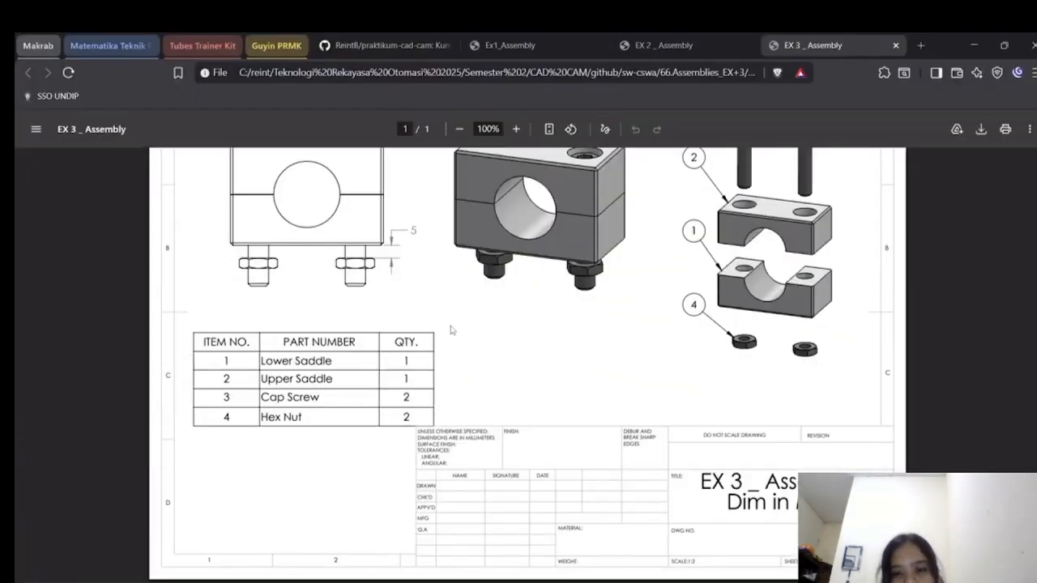
scroll(486, 300, "up", 2)
left_click(516, 133)
left_click(516, 133)
scroll(349, 438, "up", 1, "ctrl")
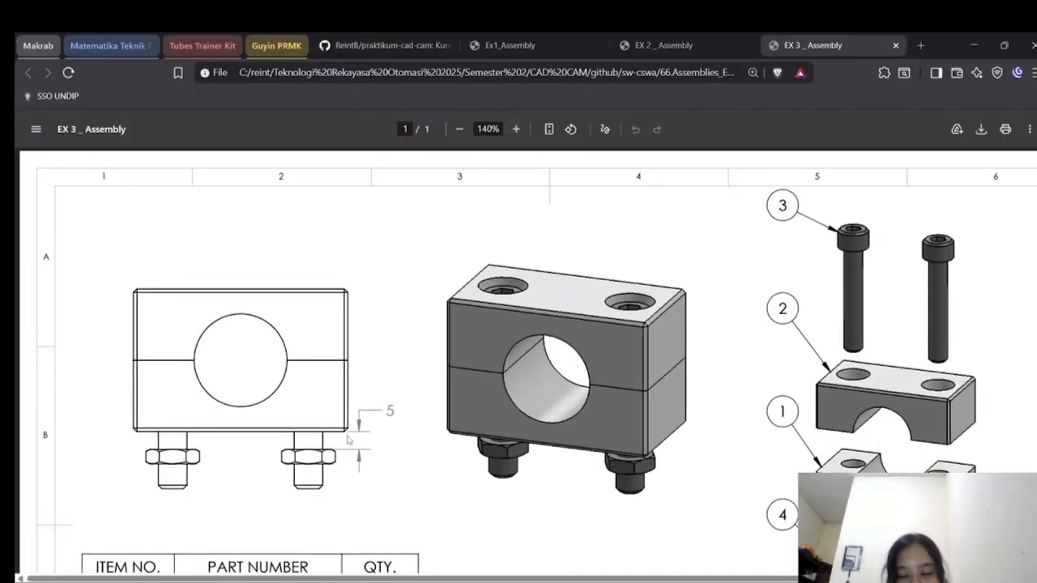
scroll(455, 397, "right", 1)
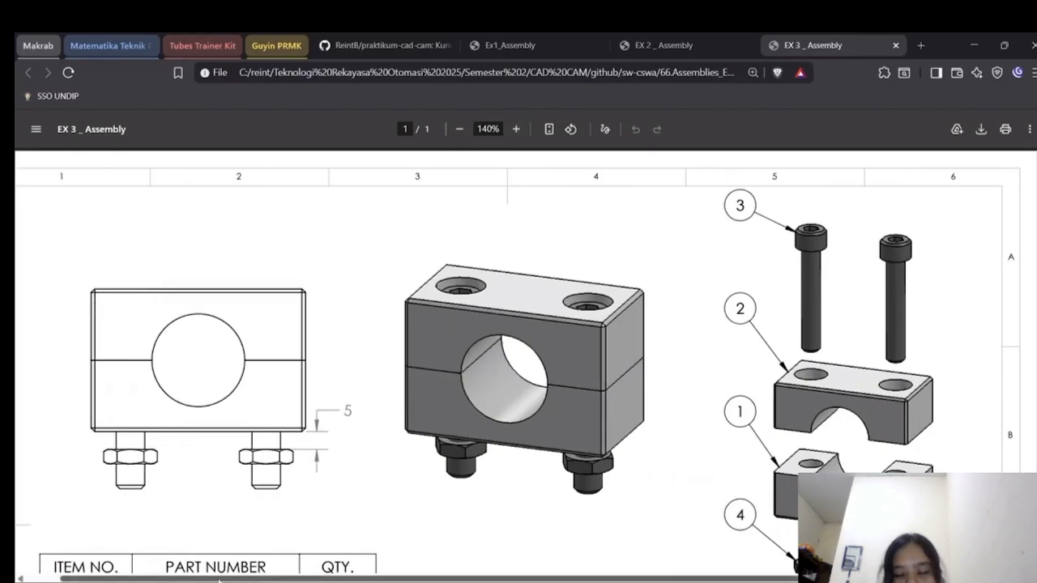
scroll(220, 463, "left", 1)
scroll(211, 454, "up", 3, "ctrl")
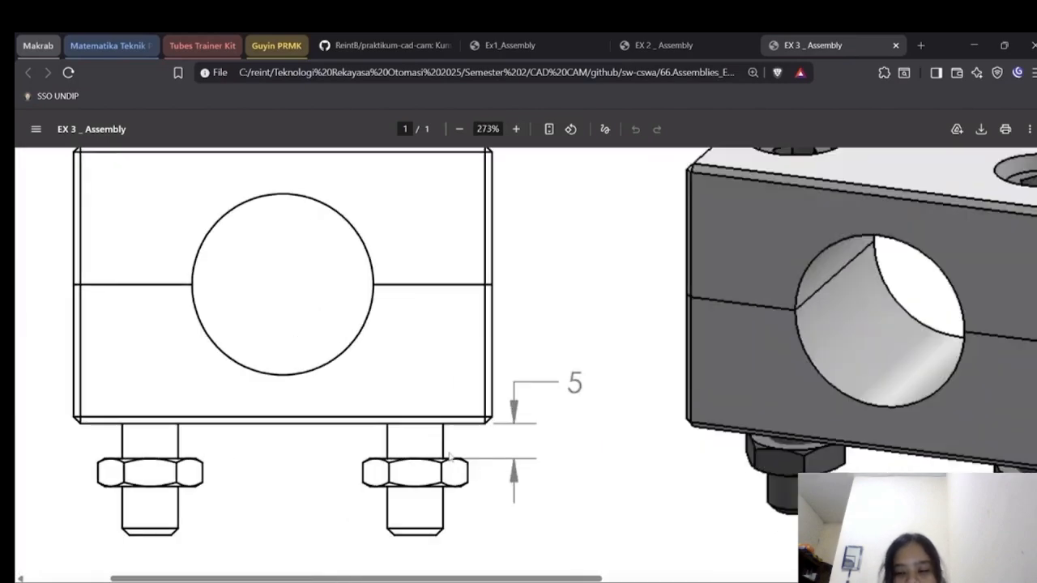
key("alt+Tab")
Add a 5 mm distance mate between the Lower Saddle's underside and the facing side of the first Hex Nut.
middle_click_drag(645, 438, 624, 425)
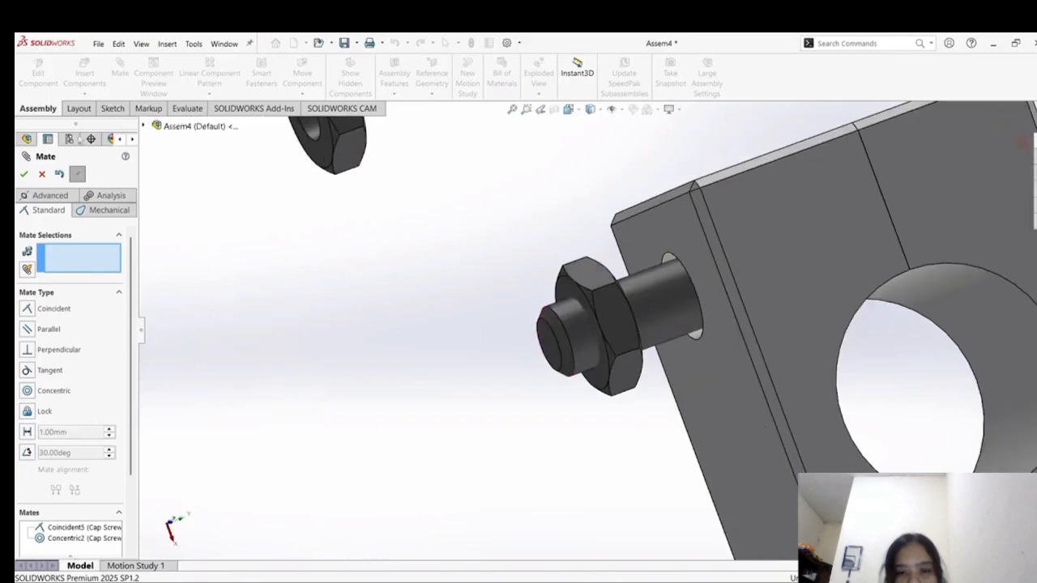
left_click(672, 232)
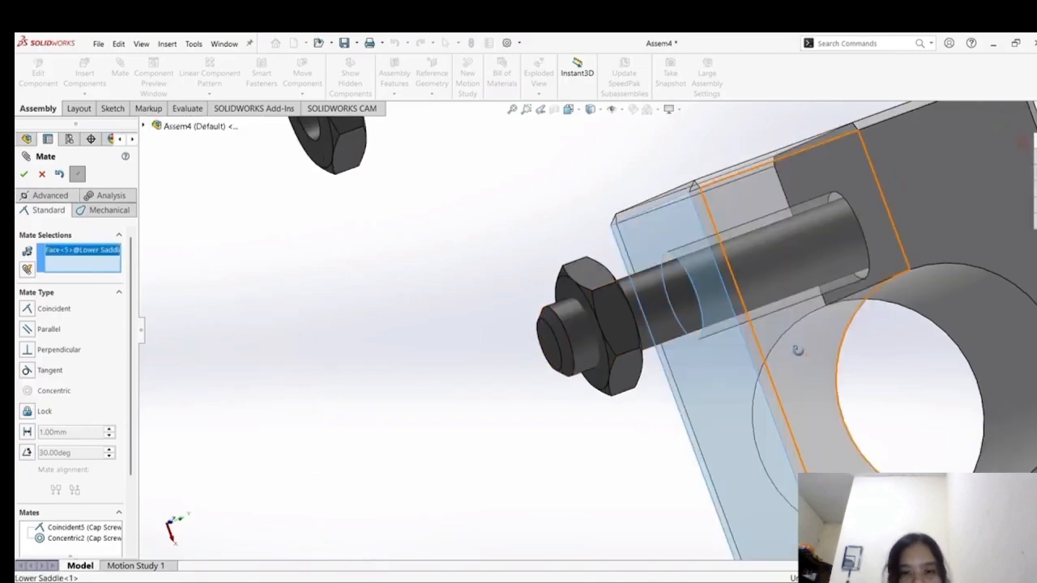
middle_click_drag(794, 348, 766, 336)
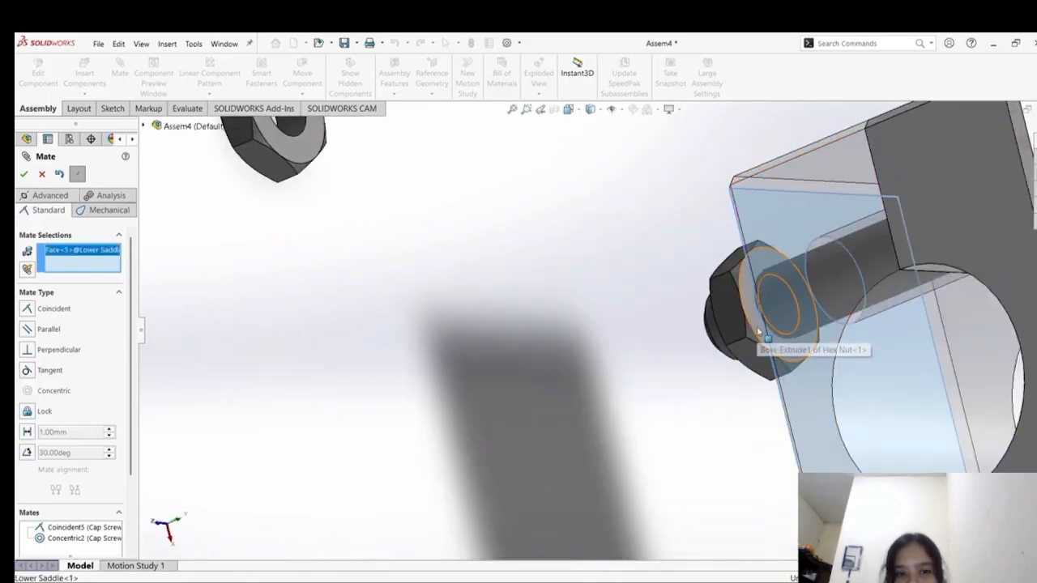
left_click(764, 342)
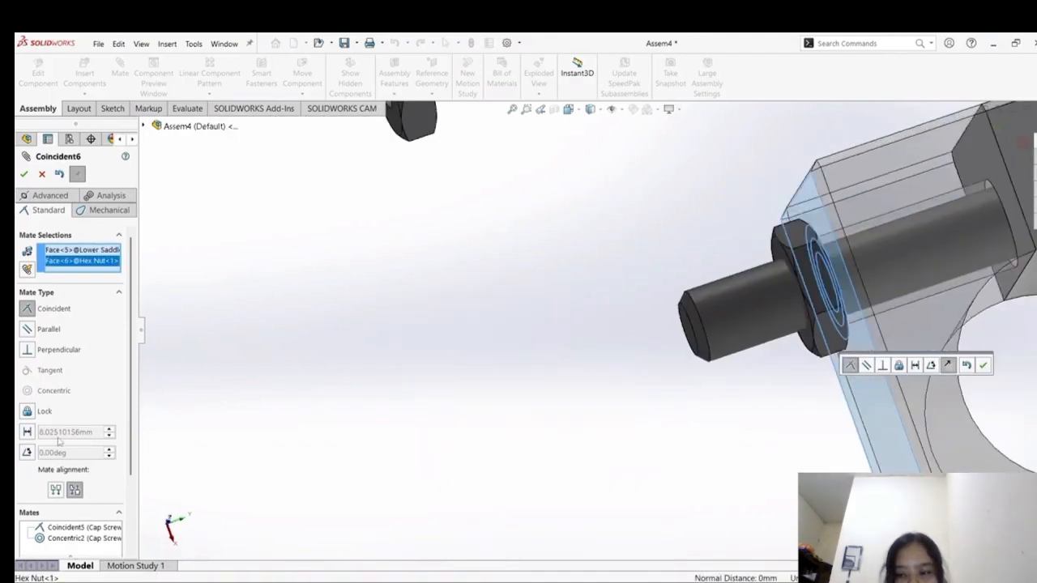
left_click(28, 432)
type("5.00mm")
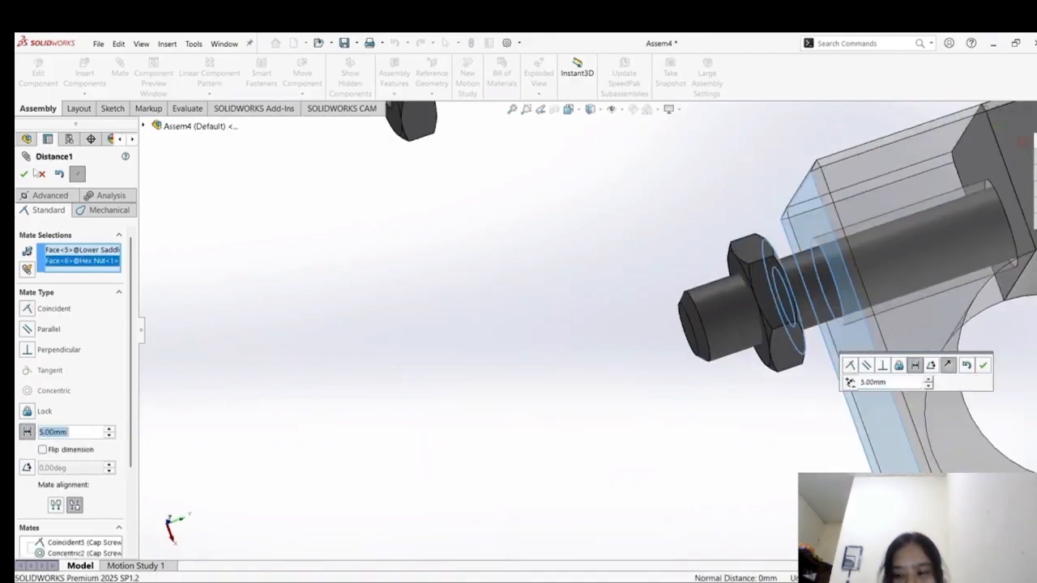
left_click(25, 174)
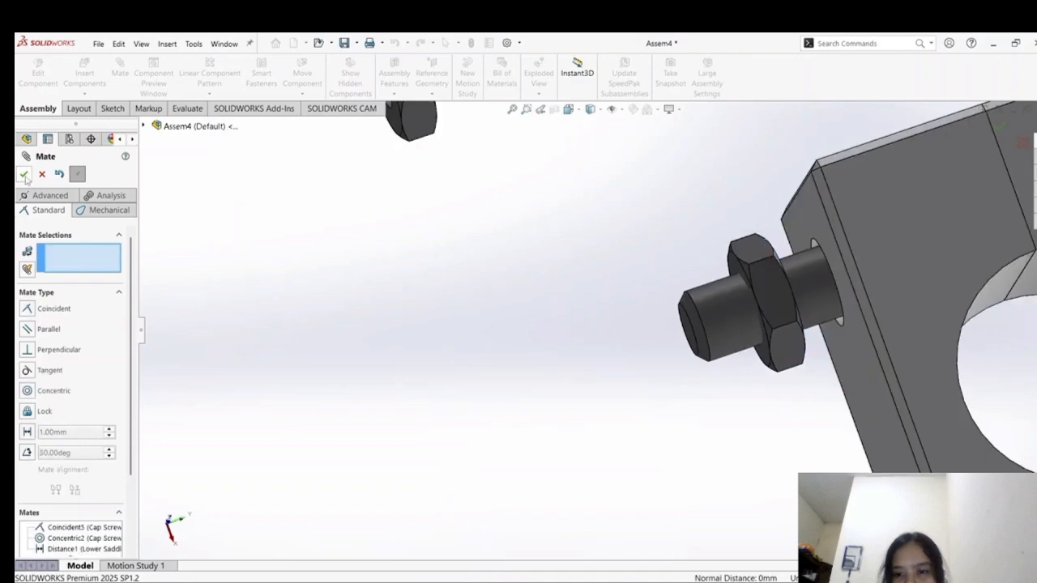
key("Escape")
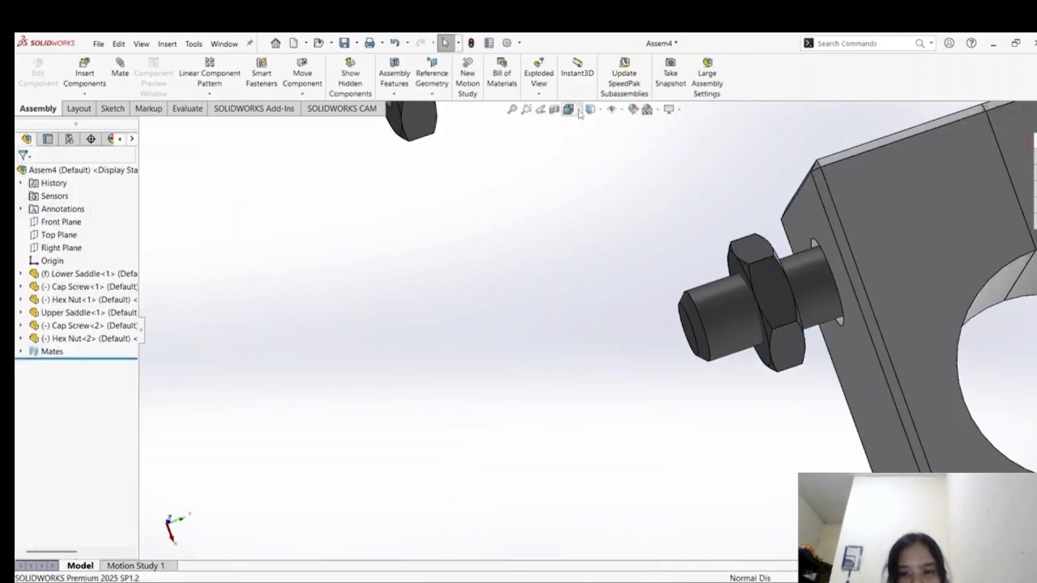
Return to the isometric view and mate the second Cap Screw's shank concentric with the Upper Saddle's empty hole.
left_click(569, 110)
left_click(631, 140)
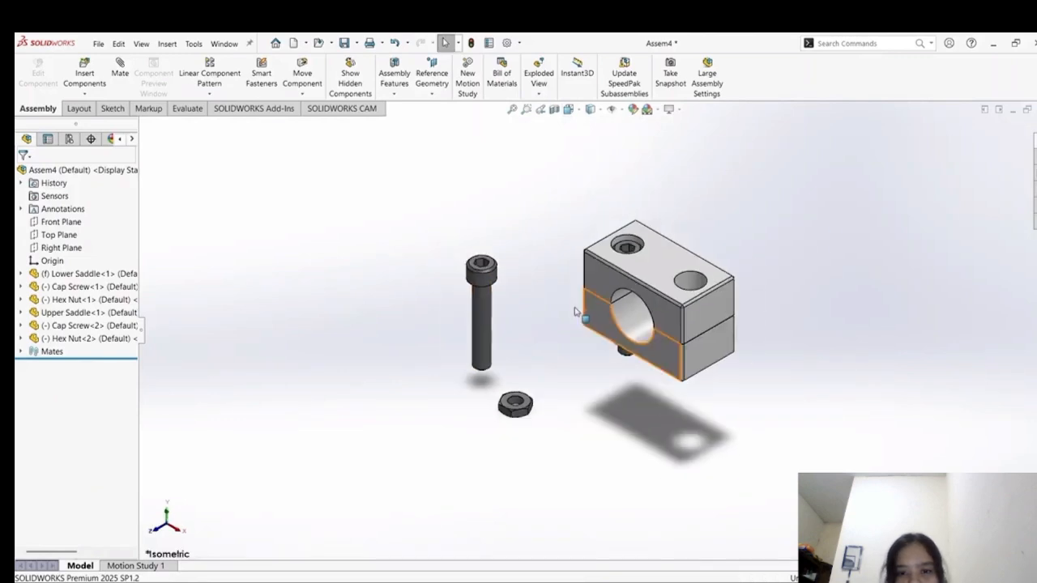
scroll(571, 307, "down", 3)
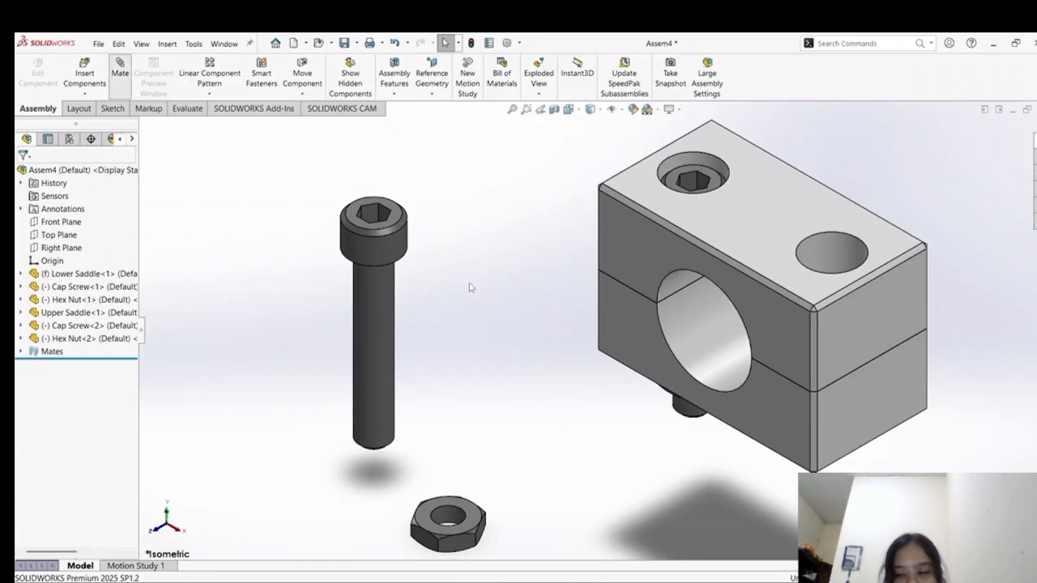
left_click(385, 316)
scroll(830, 267, "up", 1)
left_click(833, 260)
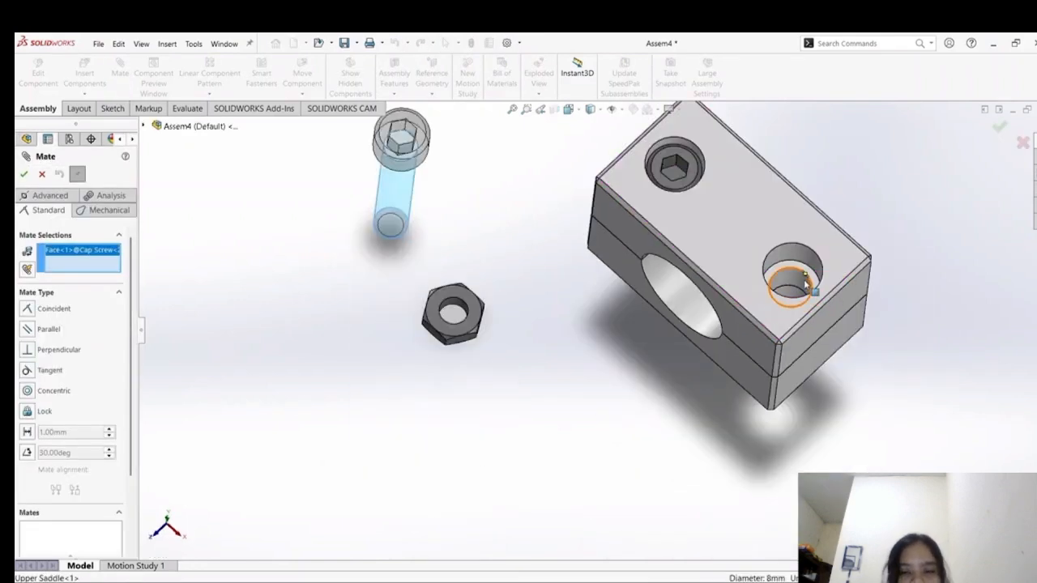
left_click(24, 174)
Pull the second Cap Screw partly out and mate its head's underside coincident with the counterbore floor in the Upper Saddle.
scroll(880, 292, "down", 3)
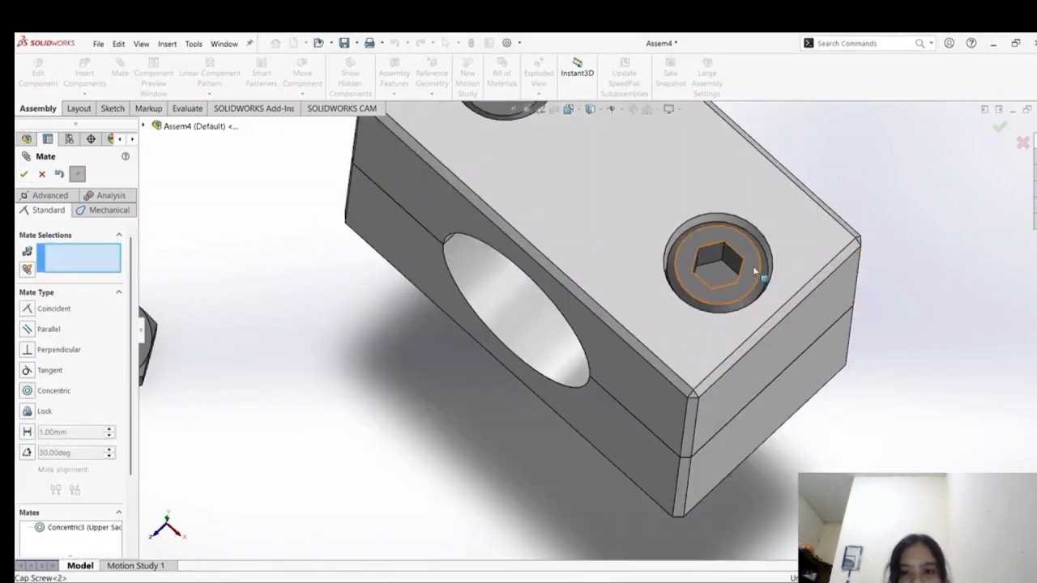
middle_click_drag(916, 321, 928, 256)
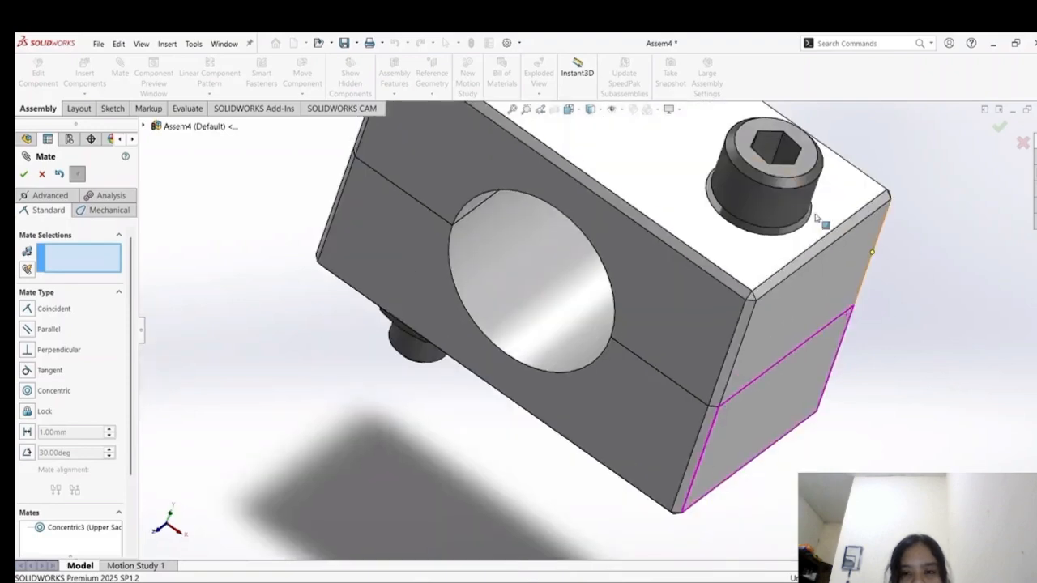
left_click_drag(809, 166, 835, 107)
scroll(903, 234, "down", 1)
middle_click_drag(890, 276, 882, 183)
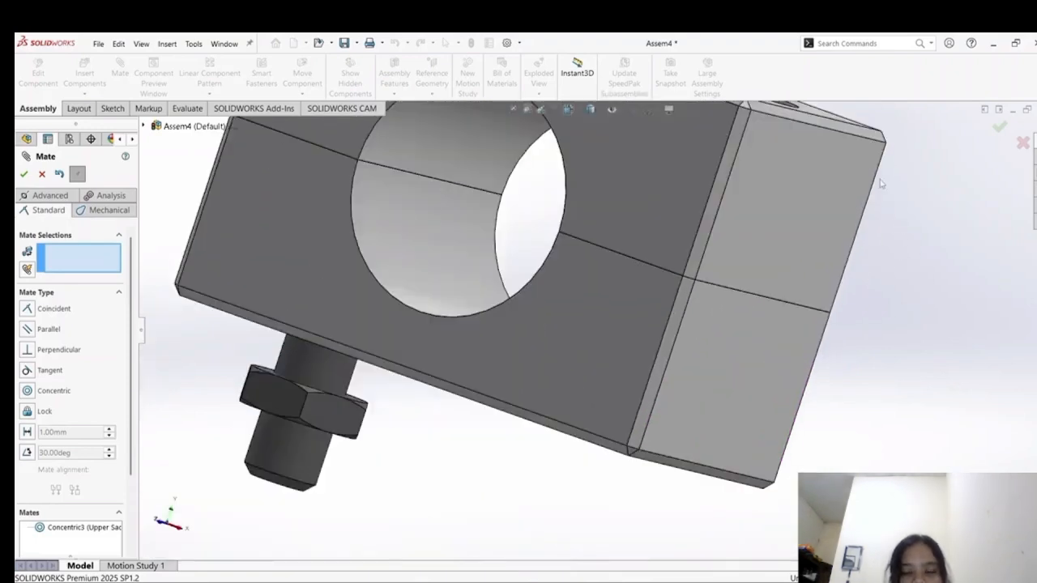
scroll(851, 234, "up", 3)
scroll(747, 206, "down", 3)
middle_click_drag(643, 340, 725, 303)
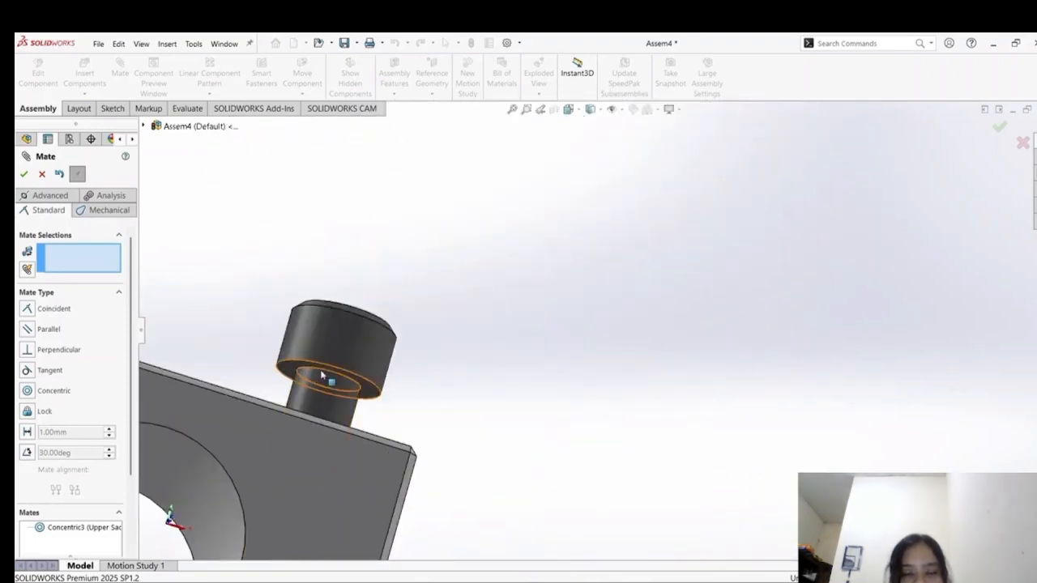
left_click(371, 393)
middle_click_drag(494, 432, 470, 483)
scroll(475, 409, "up", 1)
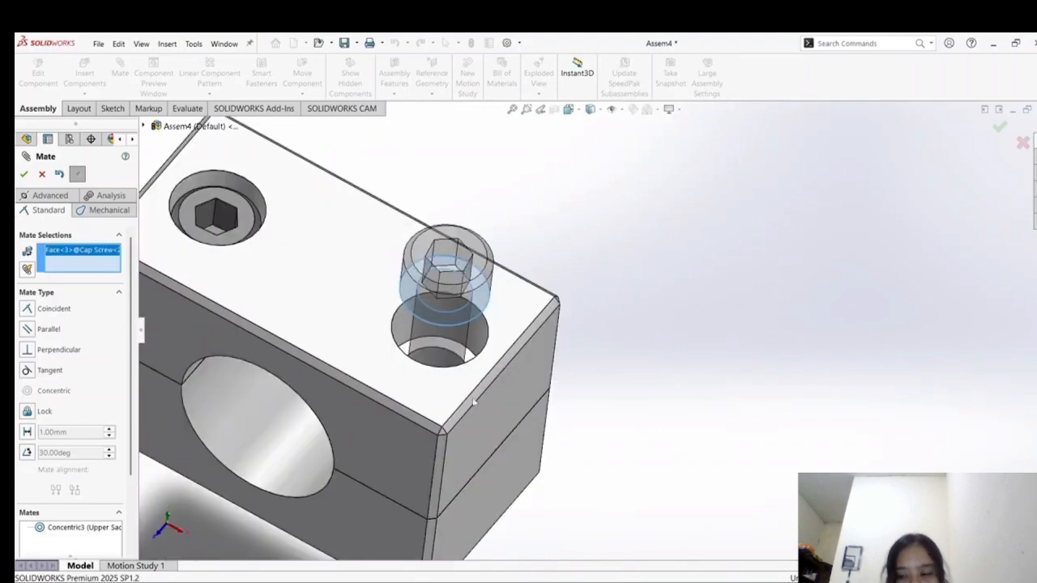
scroll(511, 373, "up", 2)
middle_click_drag(513, 377, 516, 392)
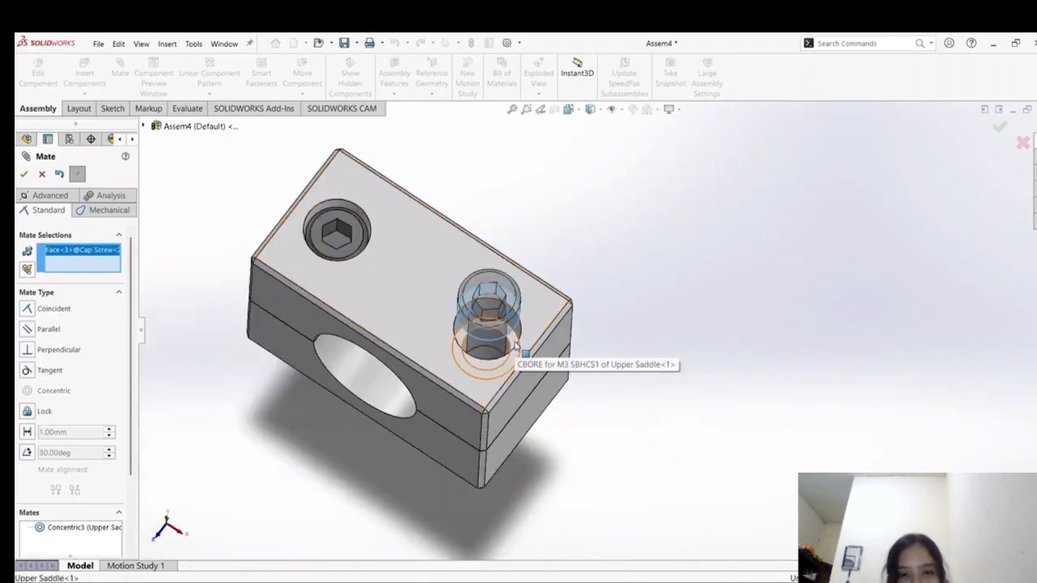
left_click(506, 353)
left_click(25, 175)
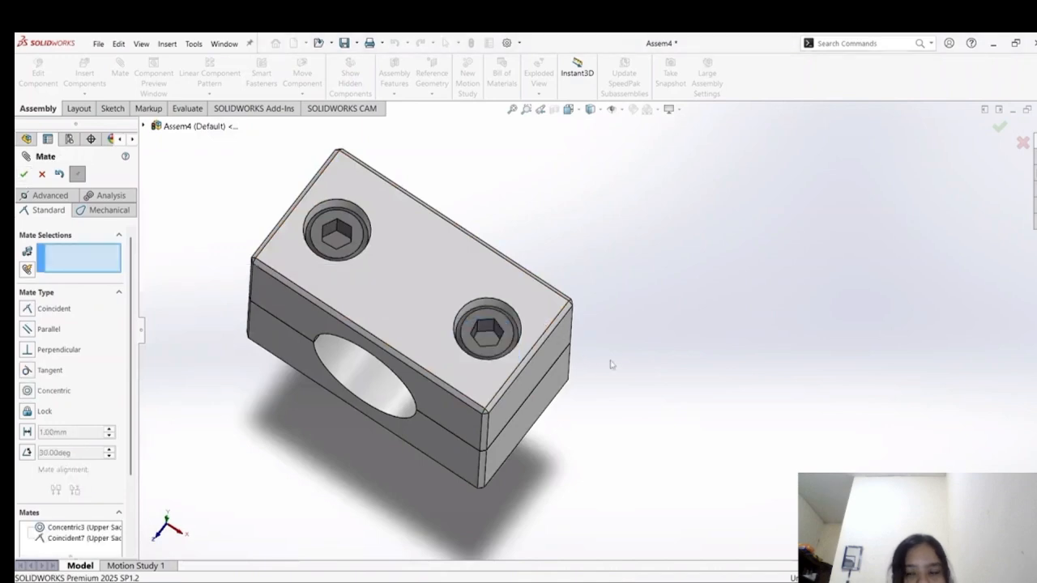
Add a concentric mate between the second Cap Screw's shank and the bore of the second Hex Nut.
middle_click_drag(611, 364, 309, 384)
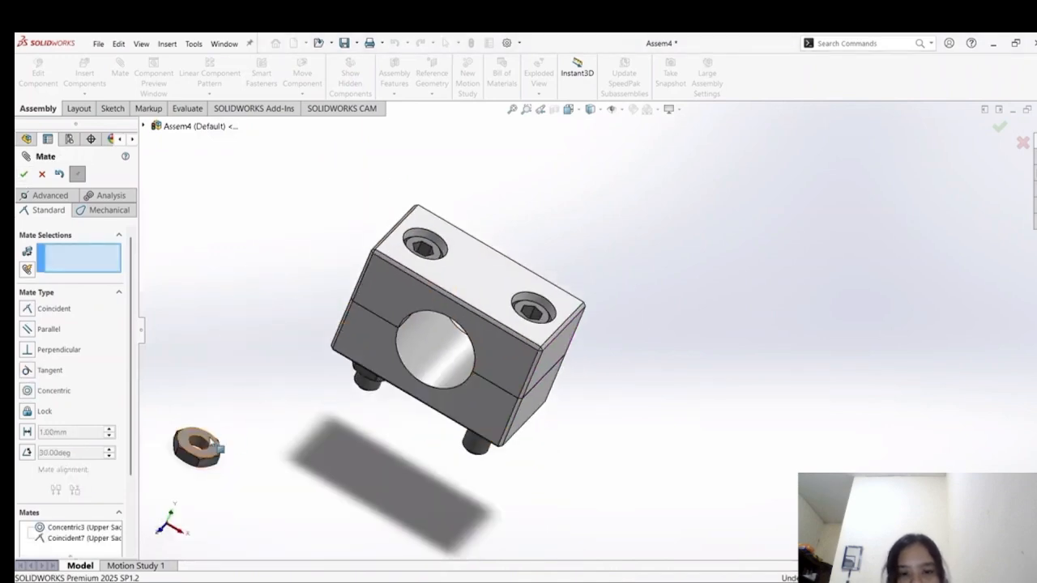
scroll(489, 451, "down", 4)
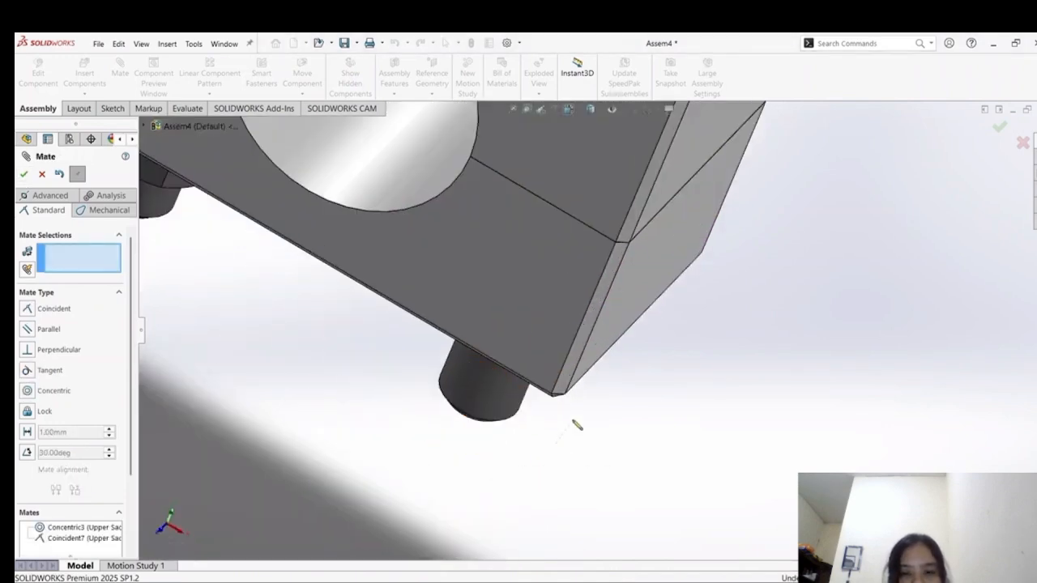
middle_click_drag(620, 403, 613, 429)
left_click(433, 394)
middle_click_drag(446, 393, 500, 389)
scroll(486, 389, "up", 3)
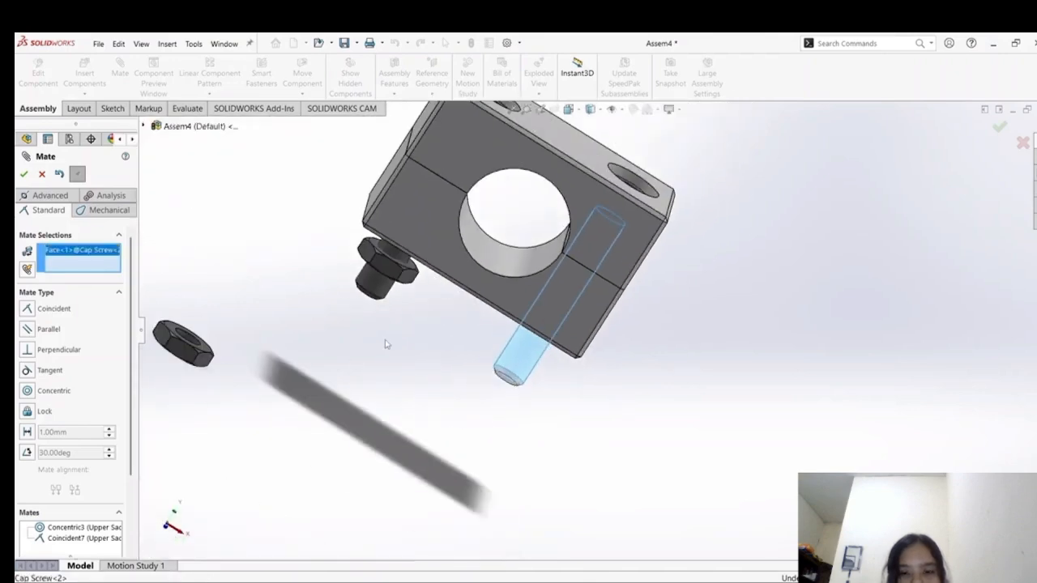
middle_click_drag(188, 275, 172, 312)
left_click(183, 327)
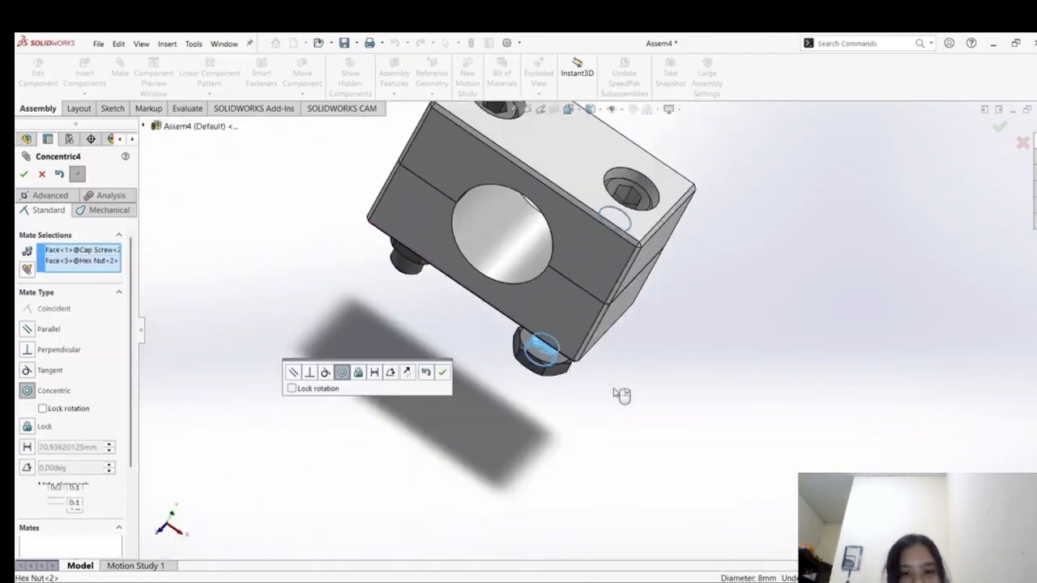
middle_click_drag(631, 335, 637, 308)
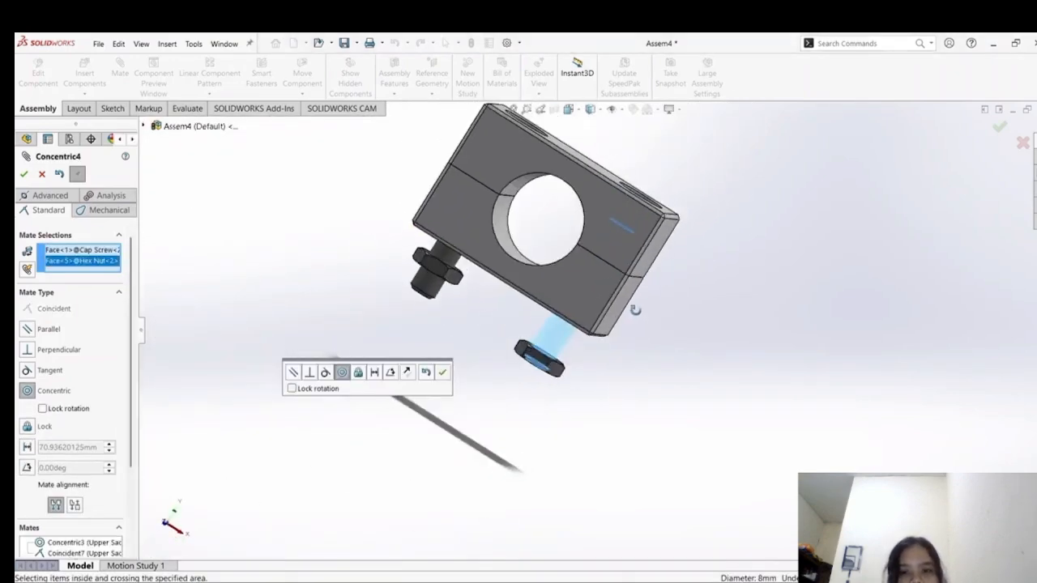
left_click(24, 173)
Add a 5 mm distance mate between the second Hex Nut's facing side and the Lower Saddle's underside, and finish mating.
scroll(518, 328, "up", 3)
scroll(552, 339, "down", 4)
middle_click_drag(699, 407, 622, 438)
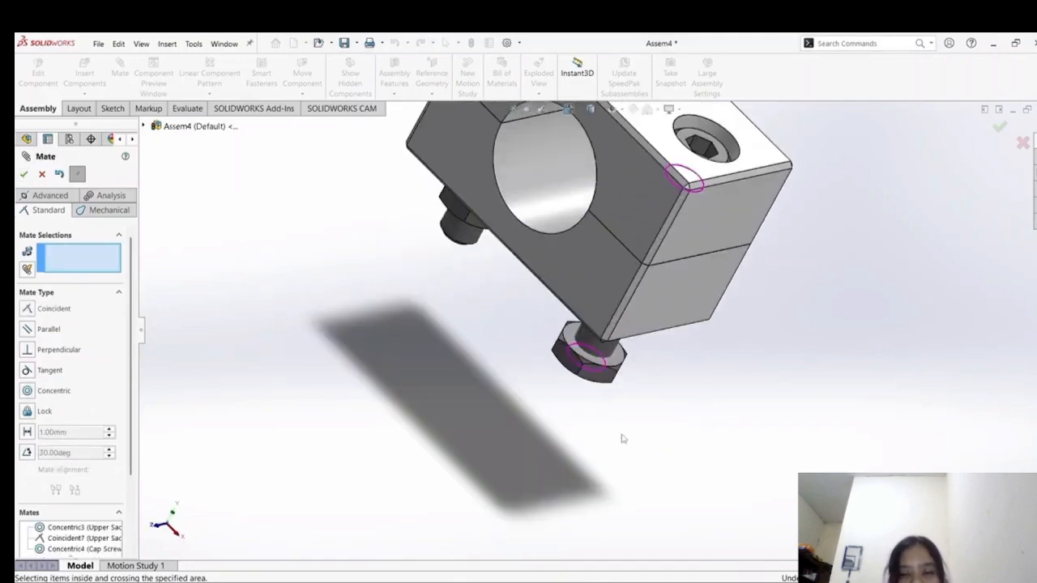
left_click(621, 364)
middle_click_drag(688, 370, 616, 337)
left_click(624, 320)
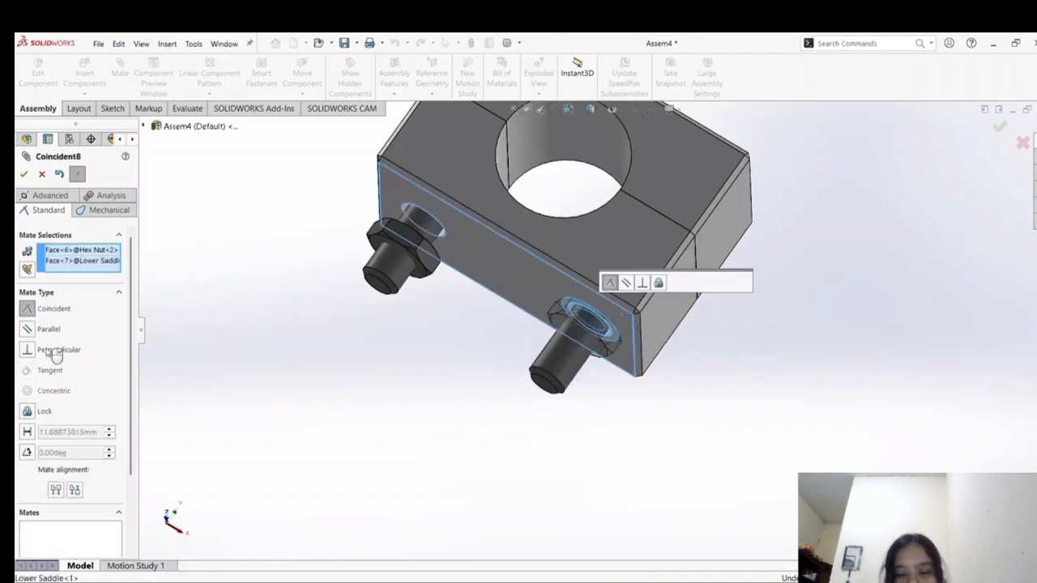
left_click(28, 433)
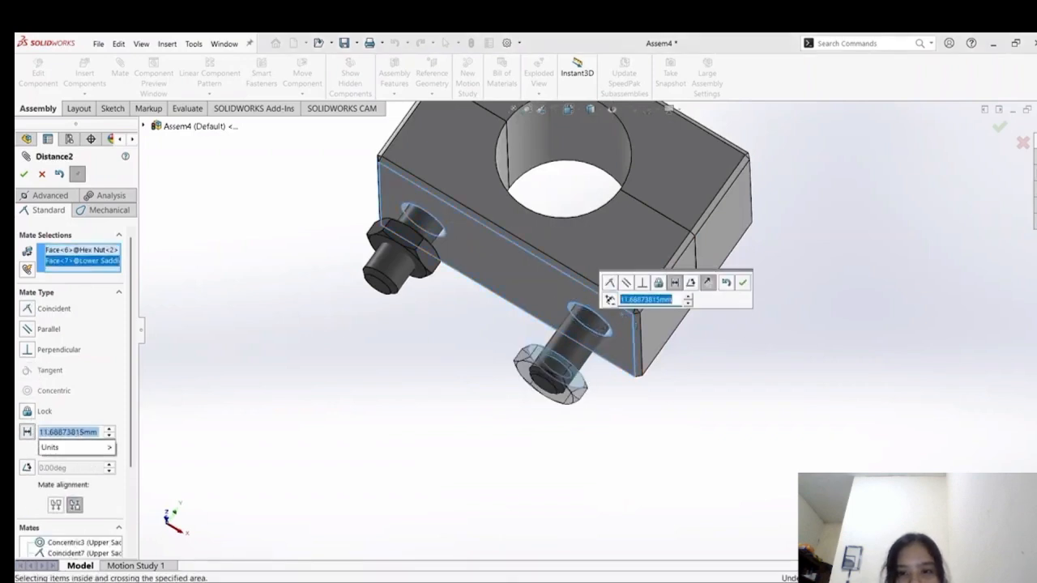
type("5")
key("Return")
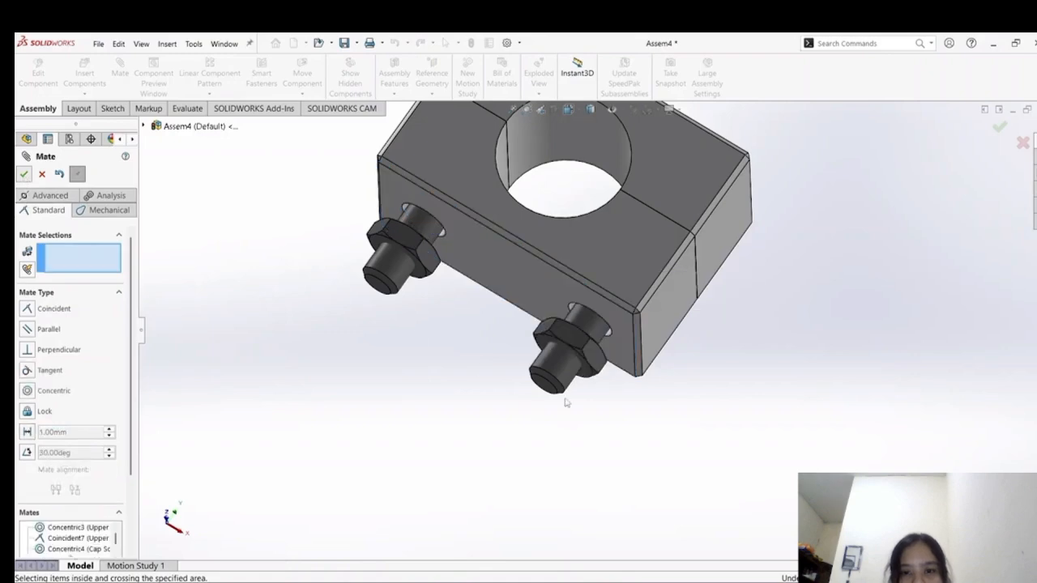
key("Return")
Return to the isometric view and mate a hex-socket flat of the second Cap Screw parallel to the Upper Saddle's front face.
left_click(575, 109)
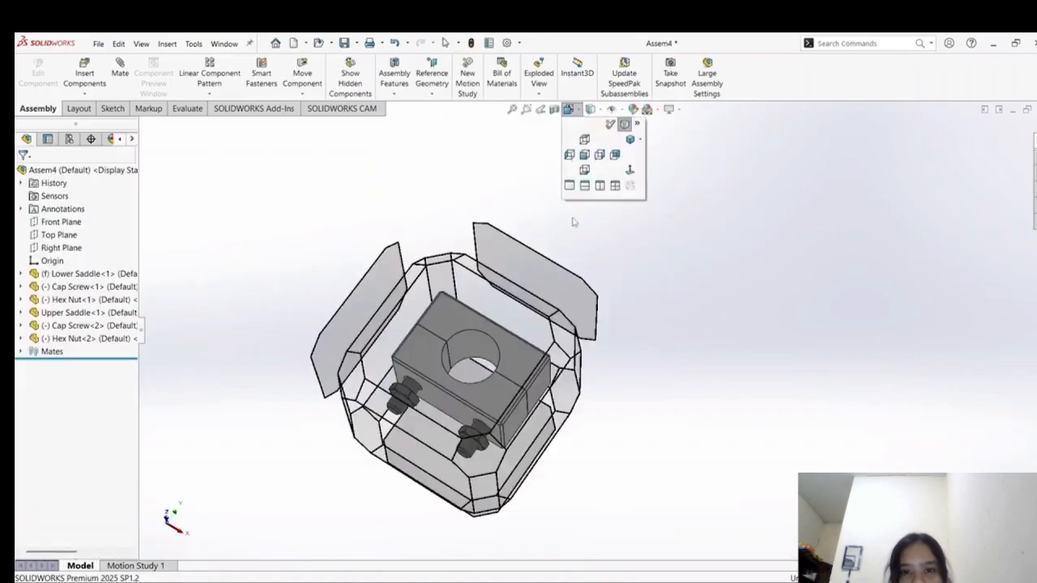
left_click(630, 139)
scroll(657, 207, "down", 2)
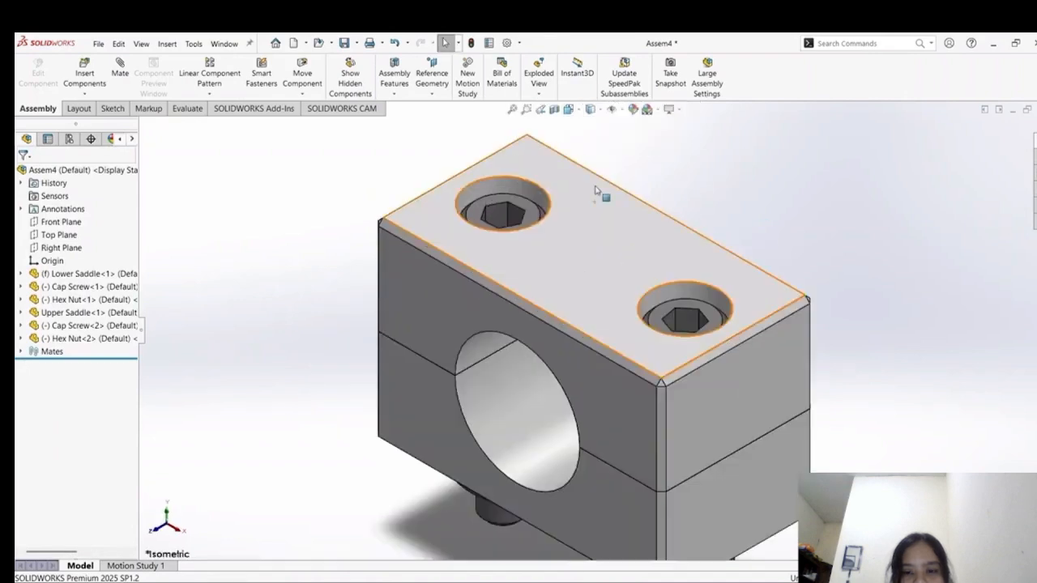
middle_click_drag(660, 221, 718, 238)
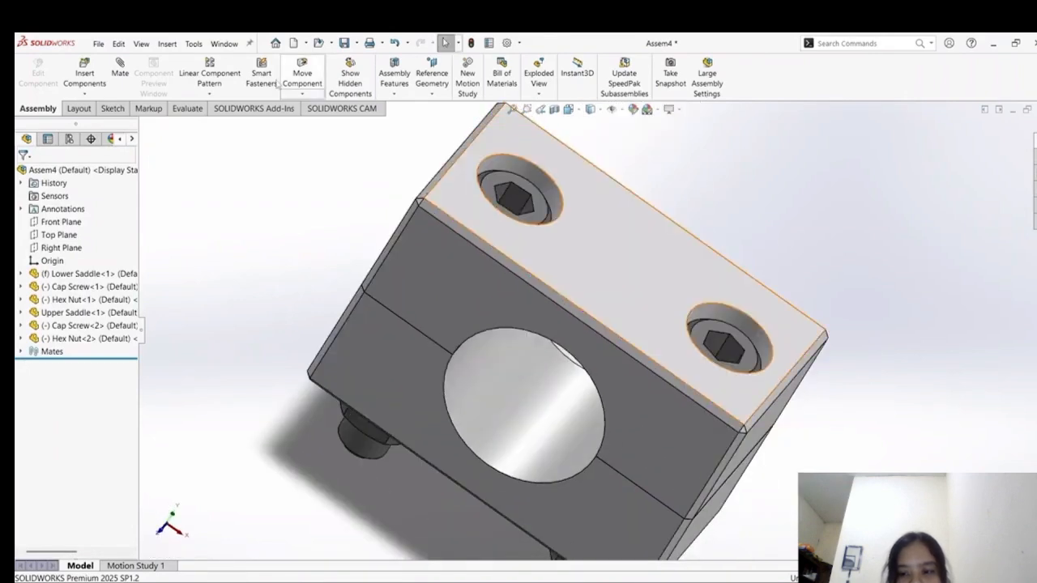
left_click(121, 70)
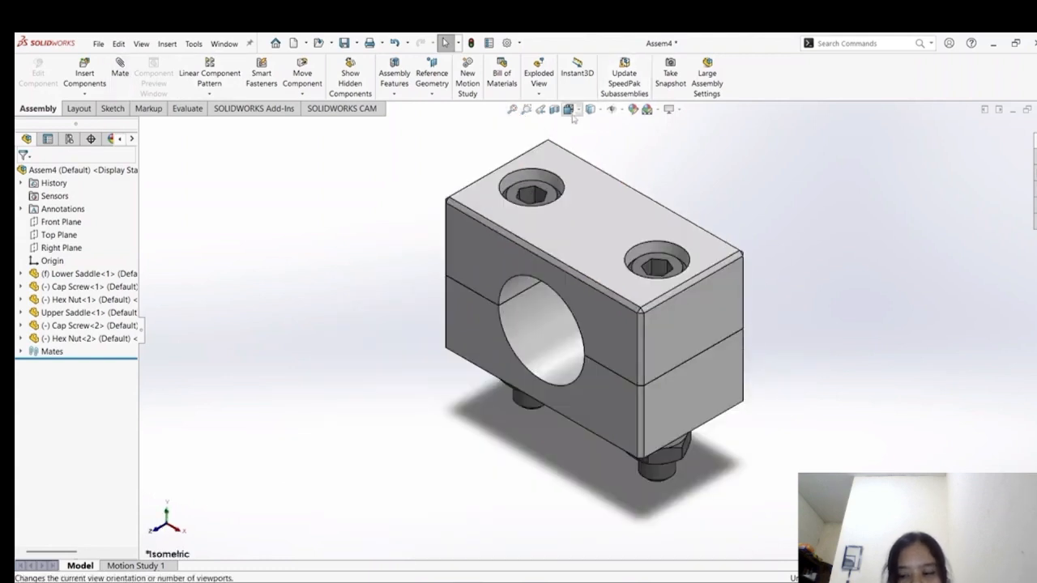
middle_click_drag(827, 312, 608, 167)
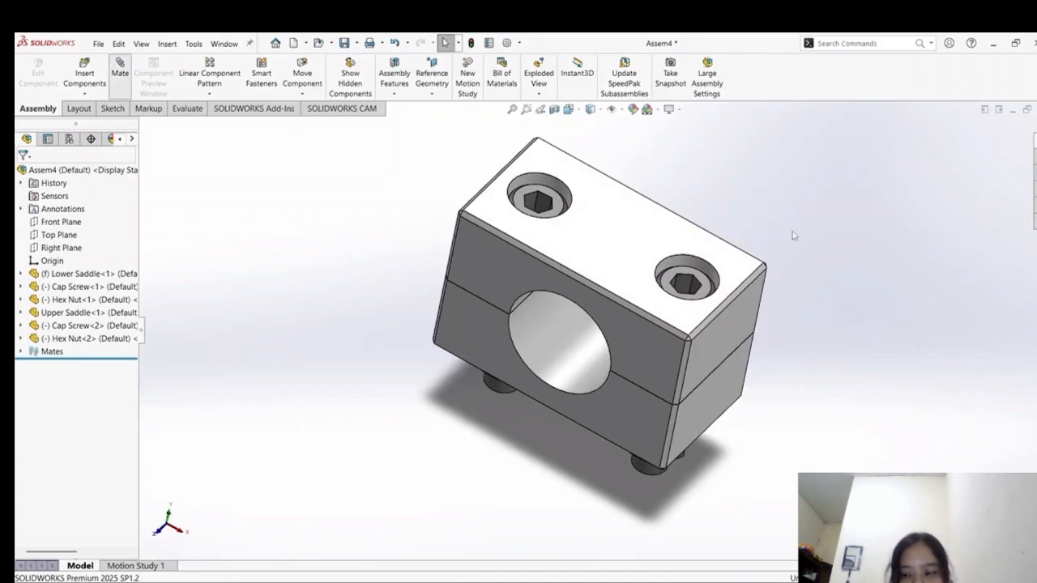
left_click(686, 286)
left_click(665, 348)
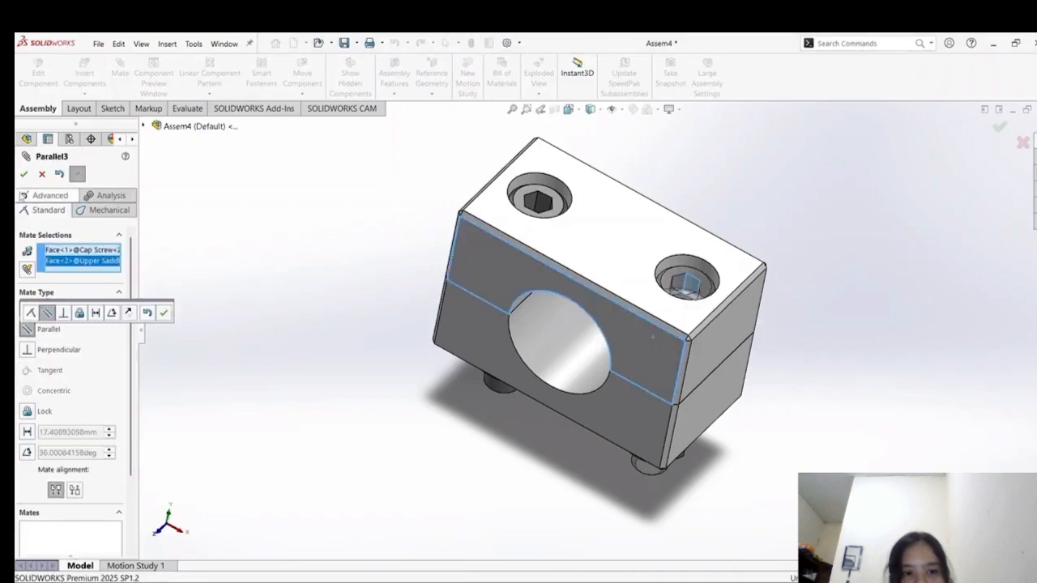
left_click(22, 175)
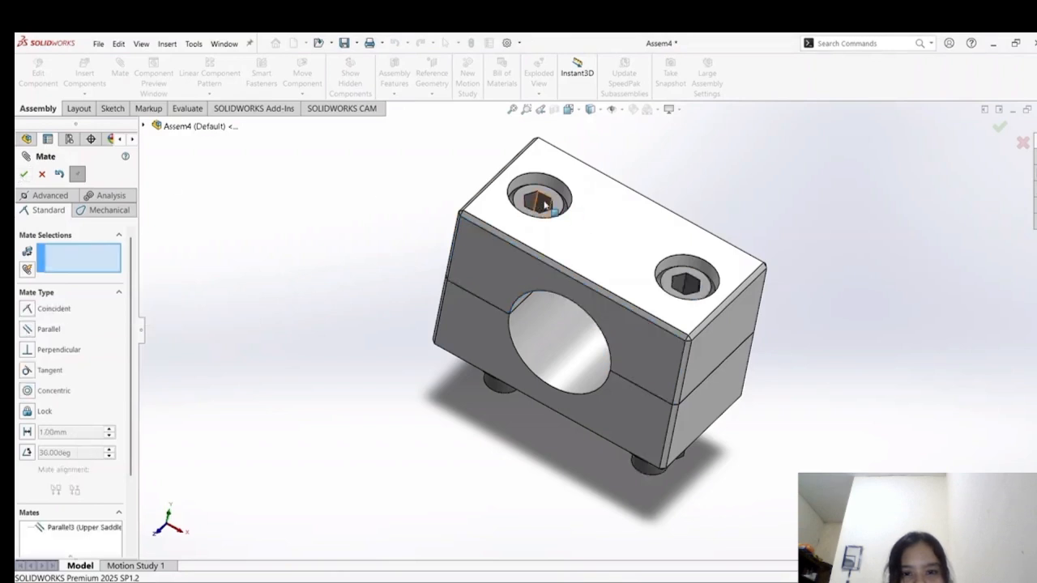
Add a parallel mate between a hex-socket flat of the first Cap Screw and the Upper Saddle's front face.
left_click(546, 204)
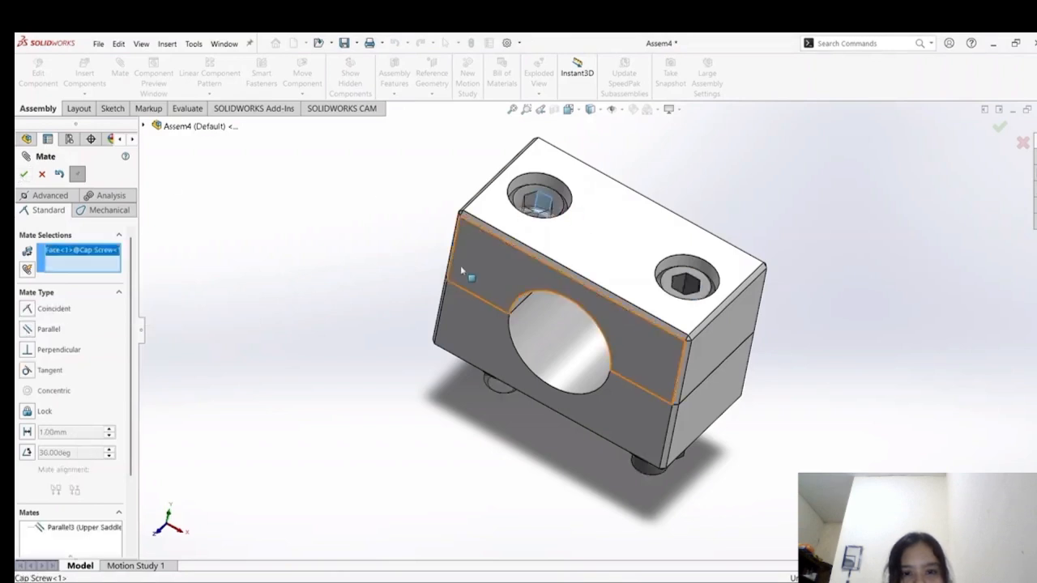
left_click(503, 286)
left_click(23, 177)
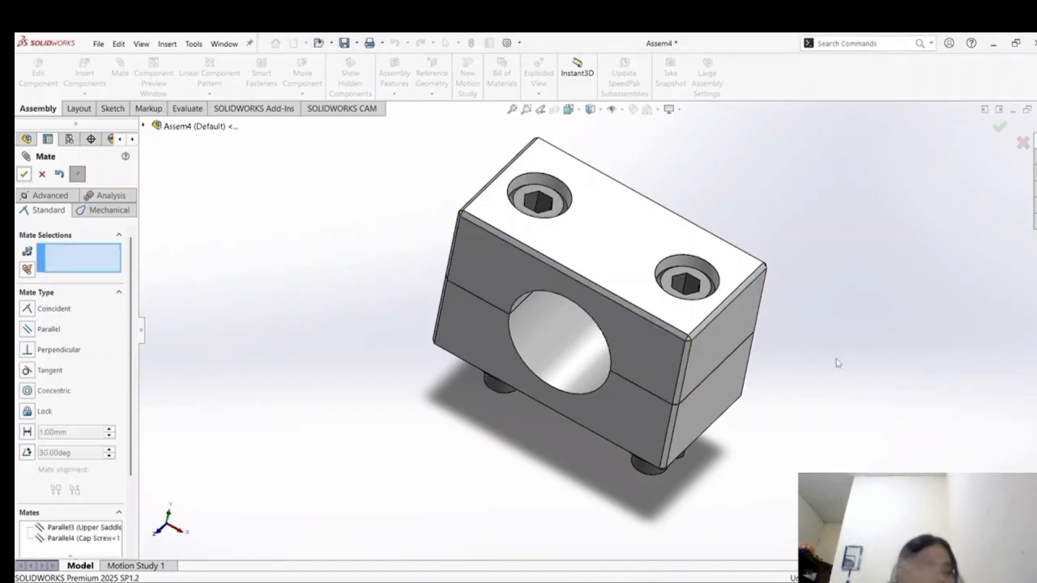
Mate the front flat of the second Hex Nut parallel to the Lower Saddle's front face.
middle_click_drag(837, 362, 875, 280)
left_click(657, 422)
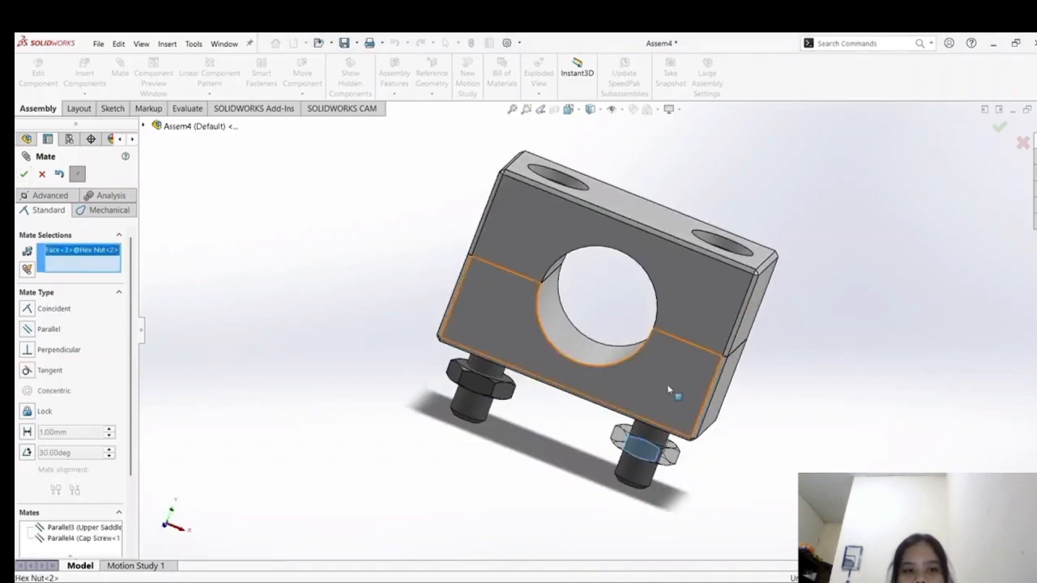
left_click(666, 384)
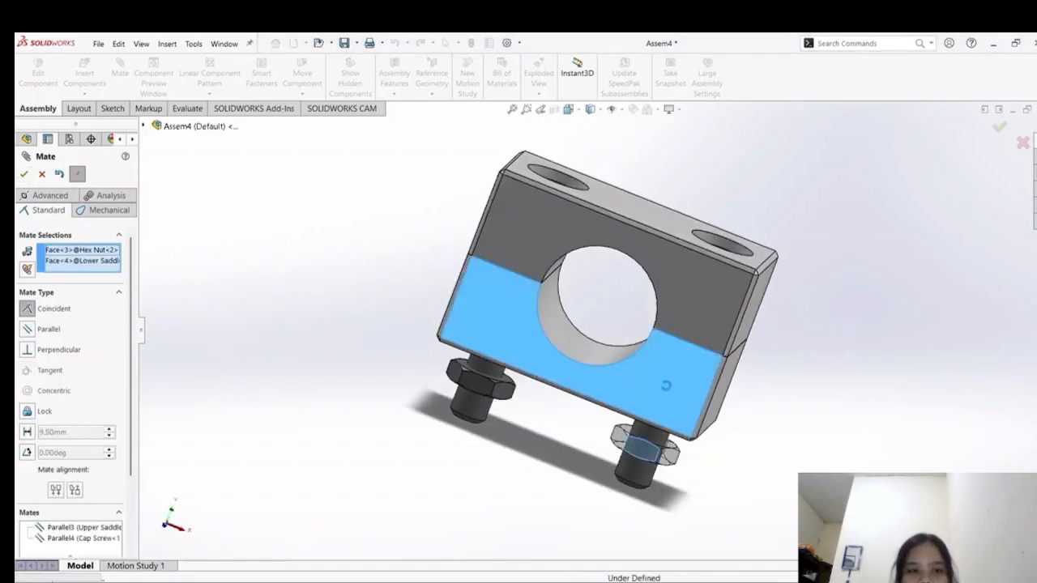
left_click(23, 175)
Mate the first Hex Nut's front flat parallel to the saddle's front face, finish mating and open the view orientation selector.
left_click(480, 387)
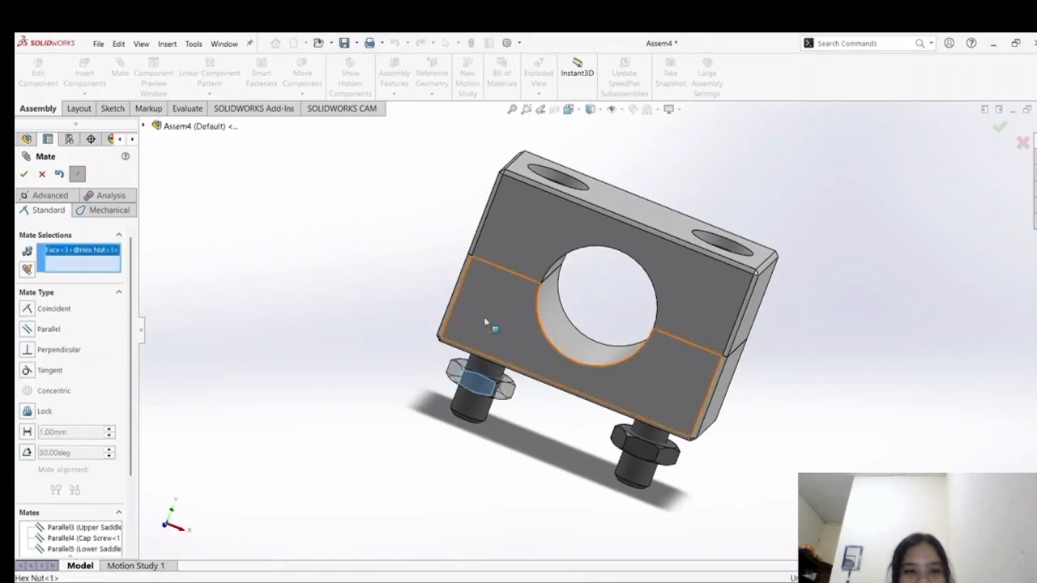
left_click(487, 267)
left_click(23, 175)
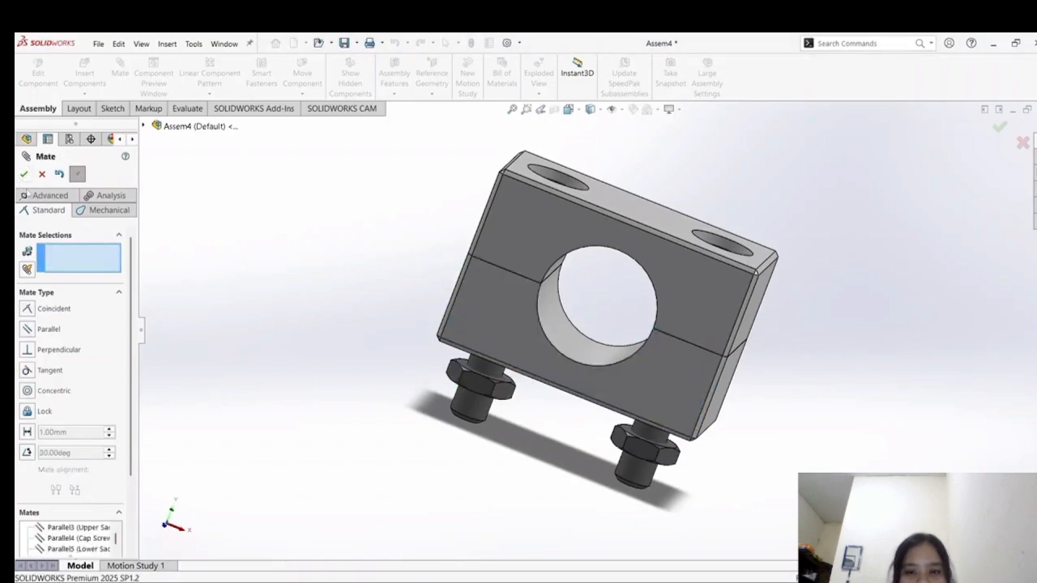
left_click(23, 175)
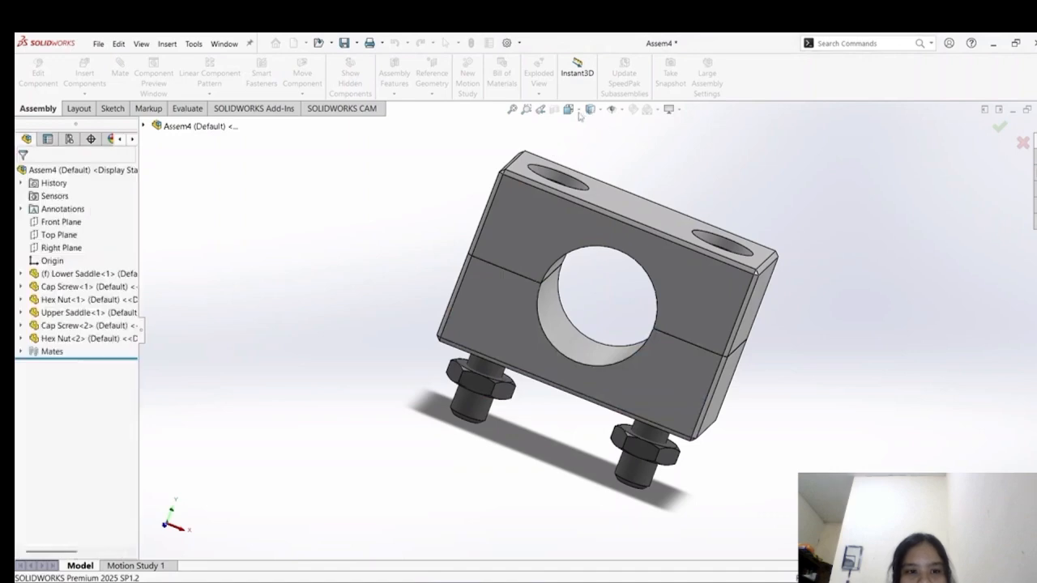
key("space")
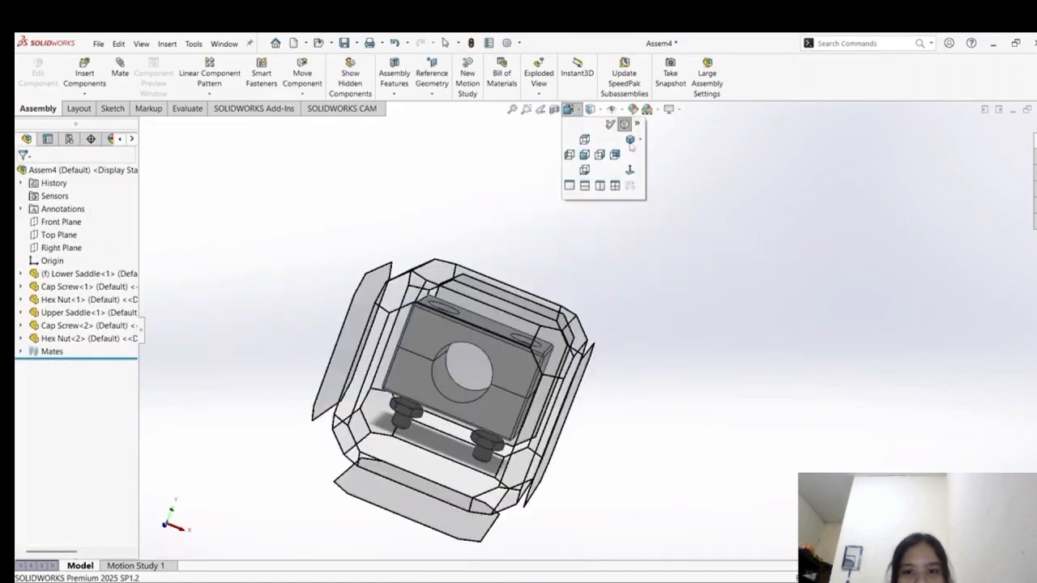